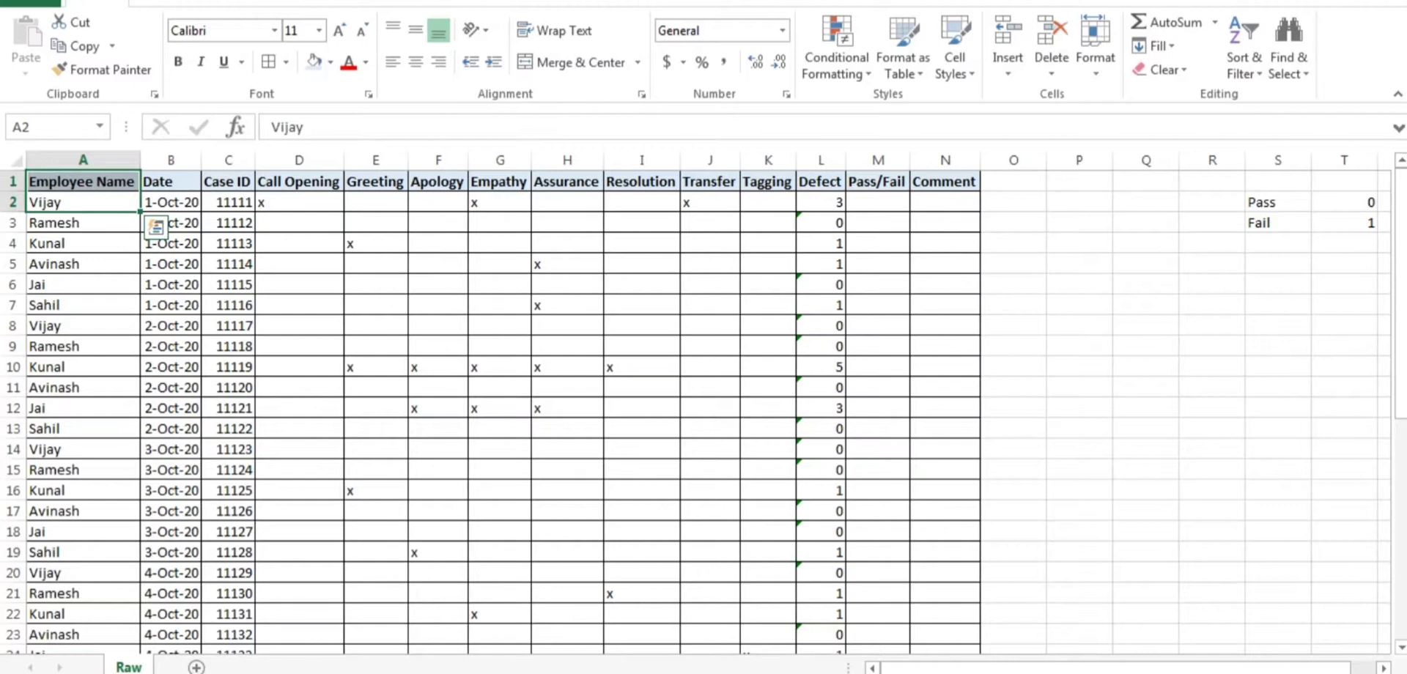
left_click(1013, 367)
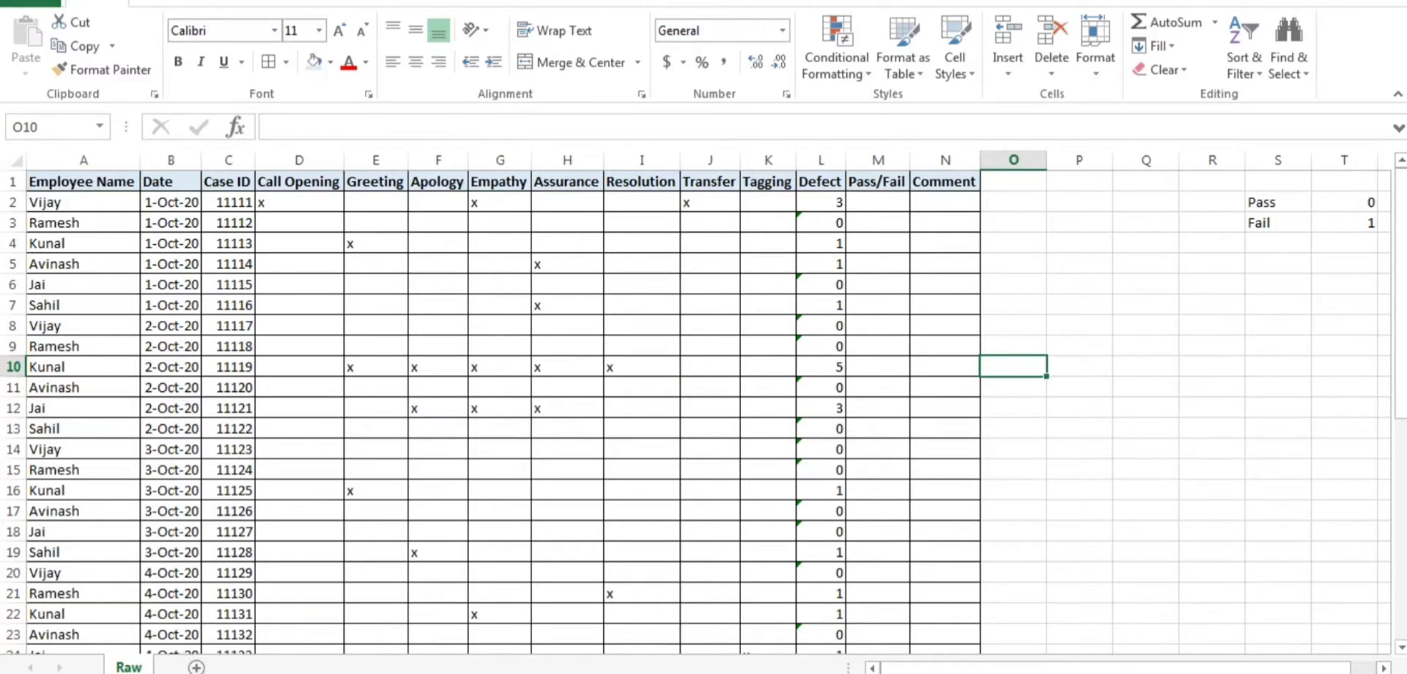
left_click(1013, 428)
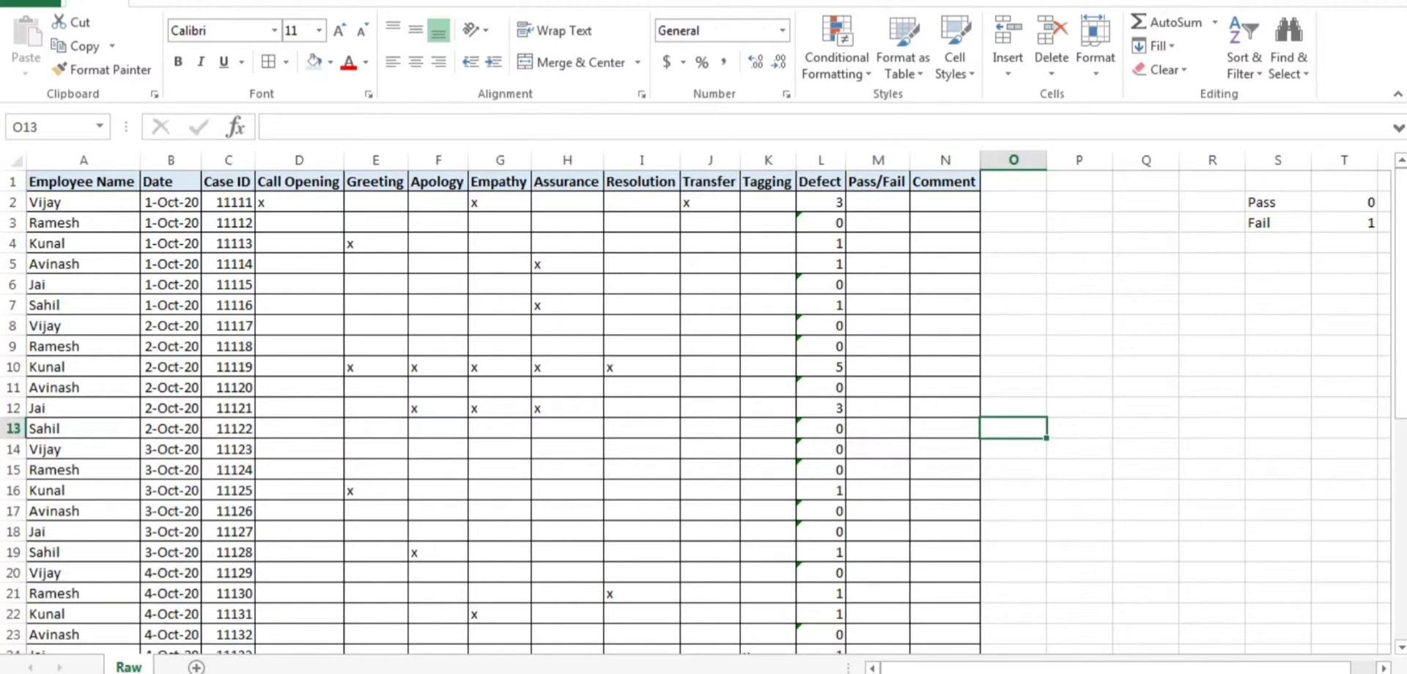
left_click(877, 491)
left_click(945, 511)
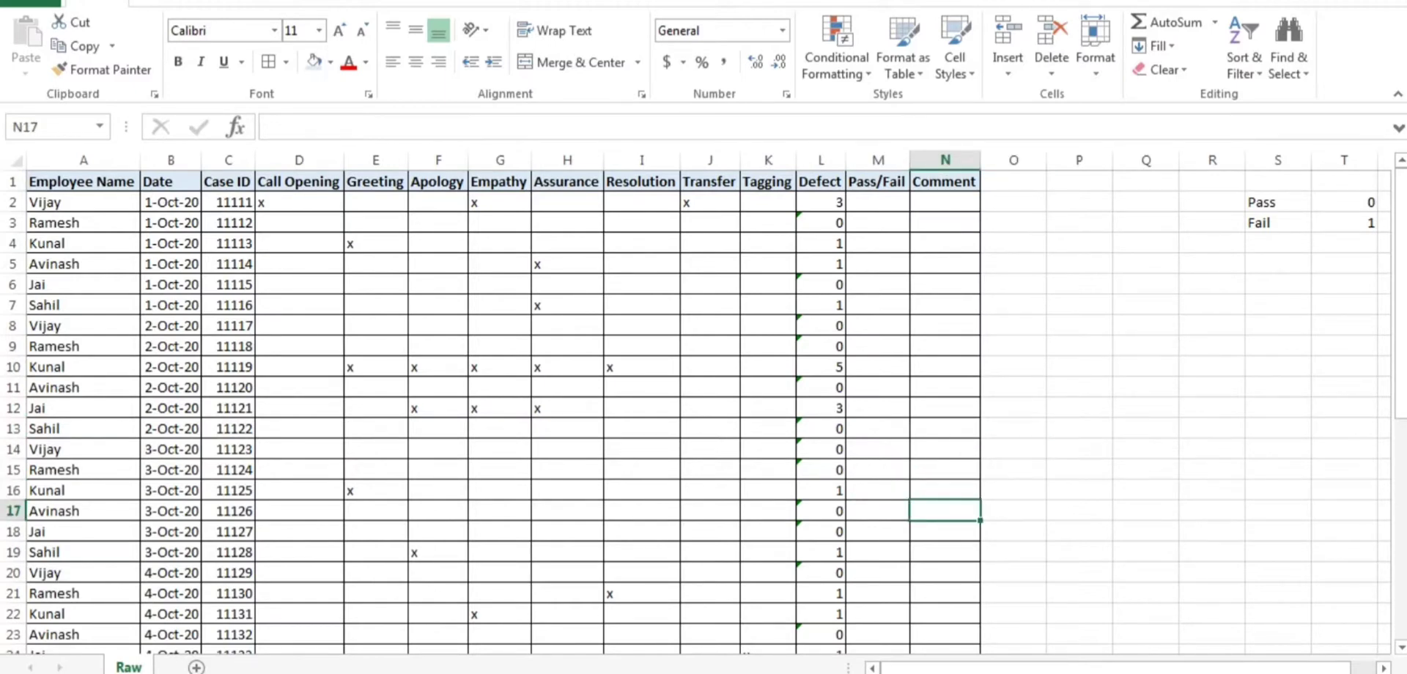
- Review the Employee Name and Date columns at the start of the Raw sheet's table
key("ctrl+Up")
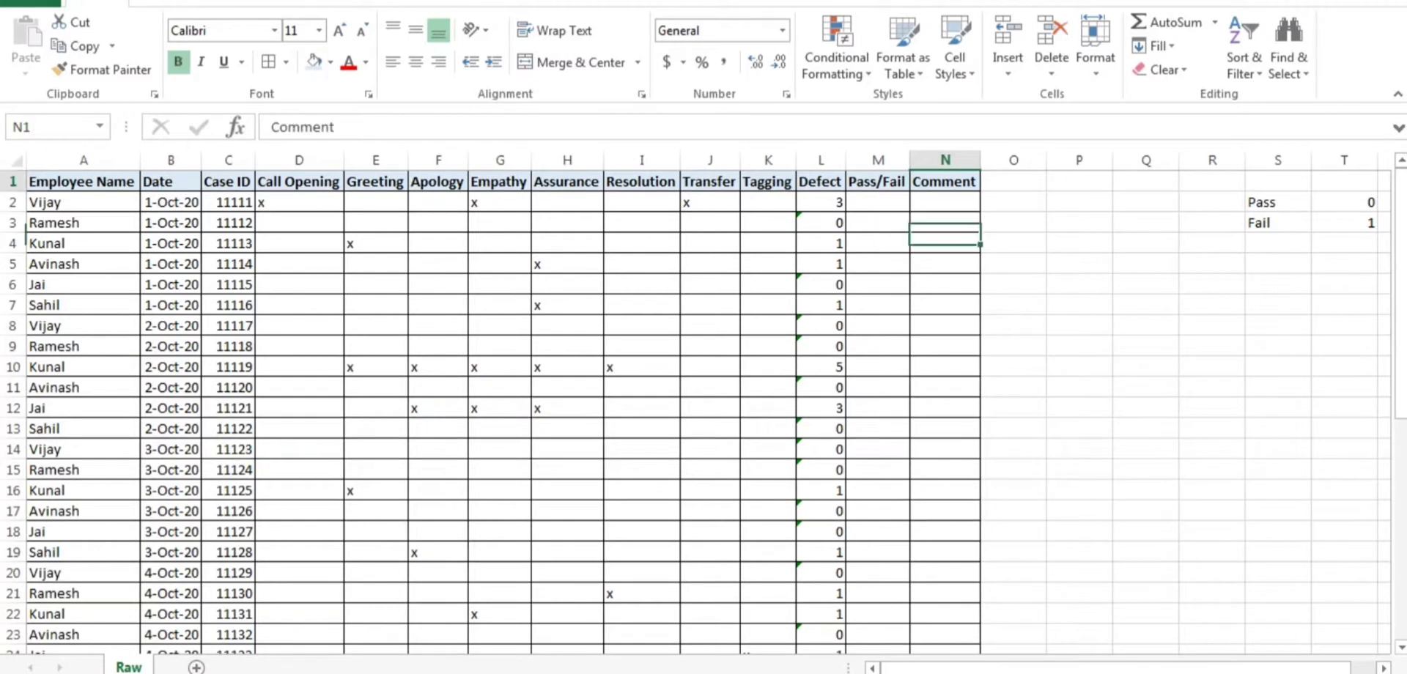
key("ctrl+Left")
key("Down")
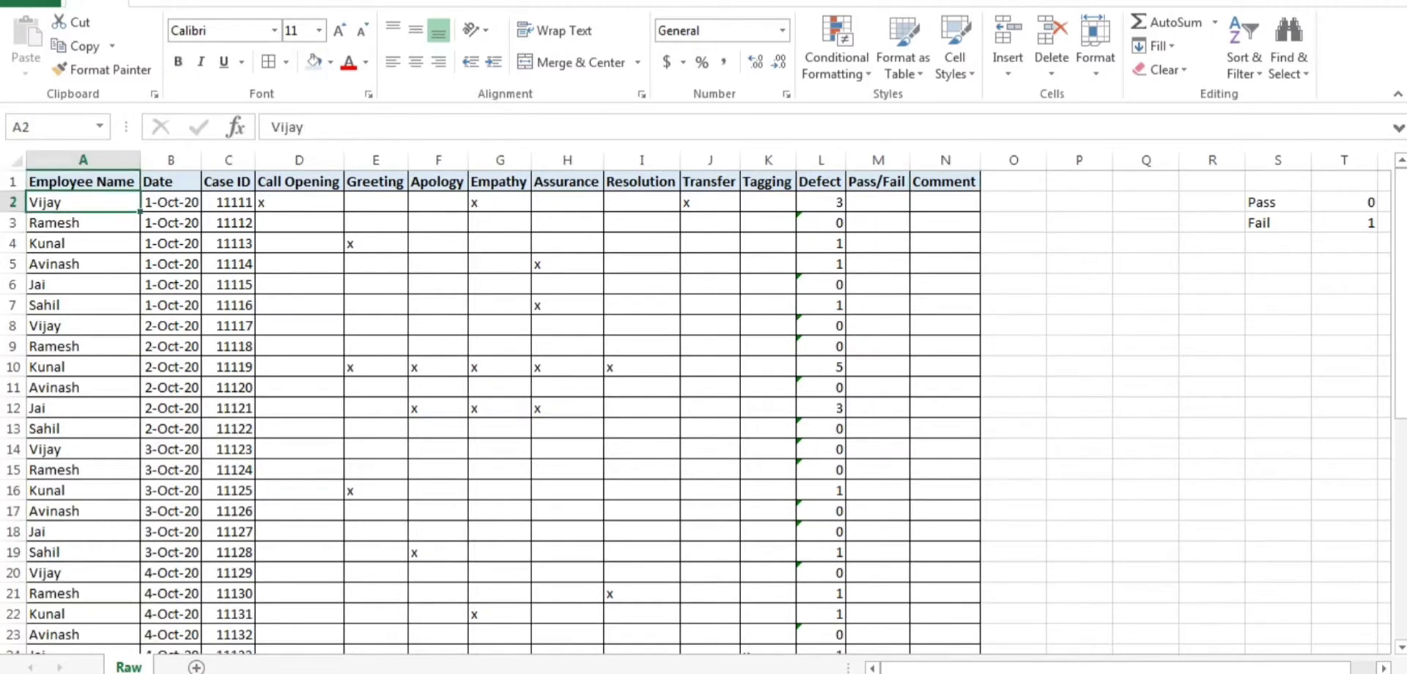
key("Right")
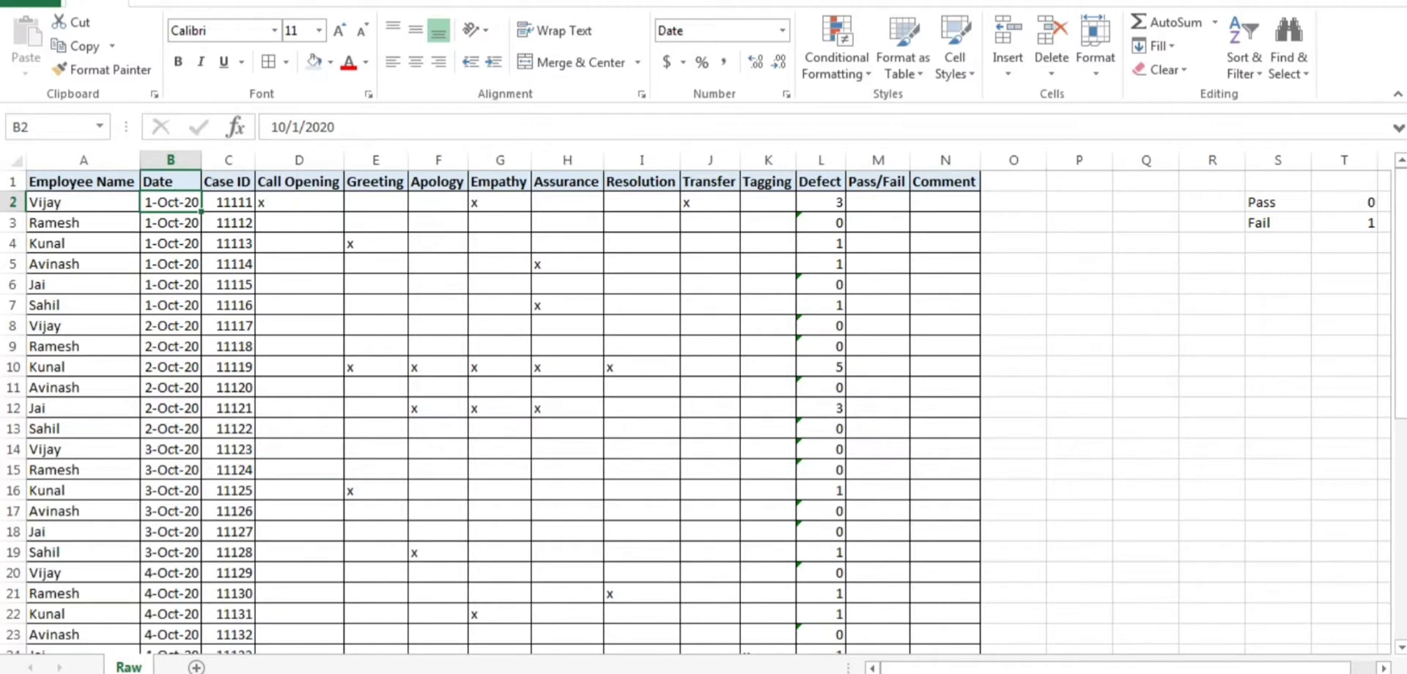
key("Up")
key("Left")
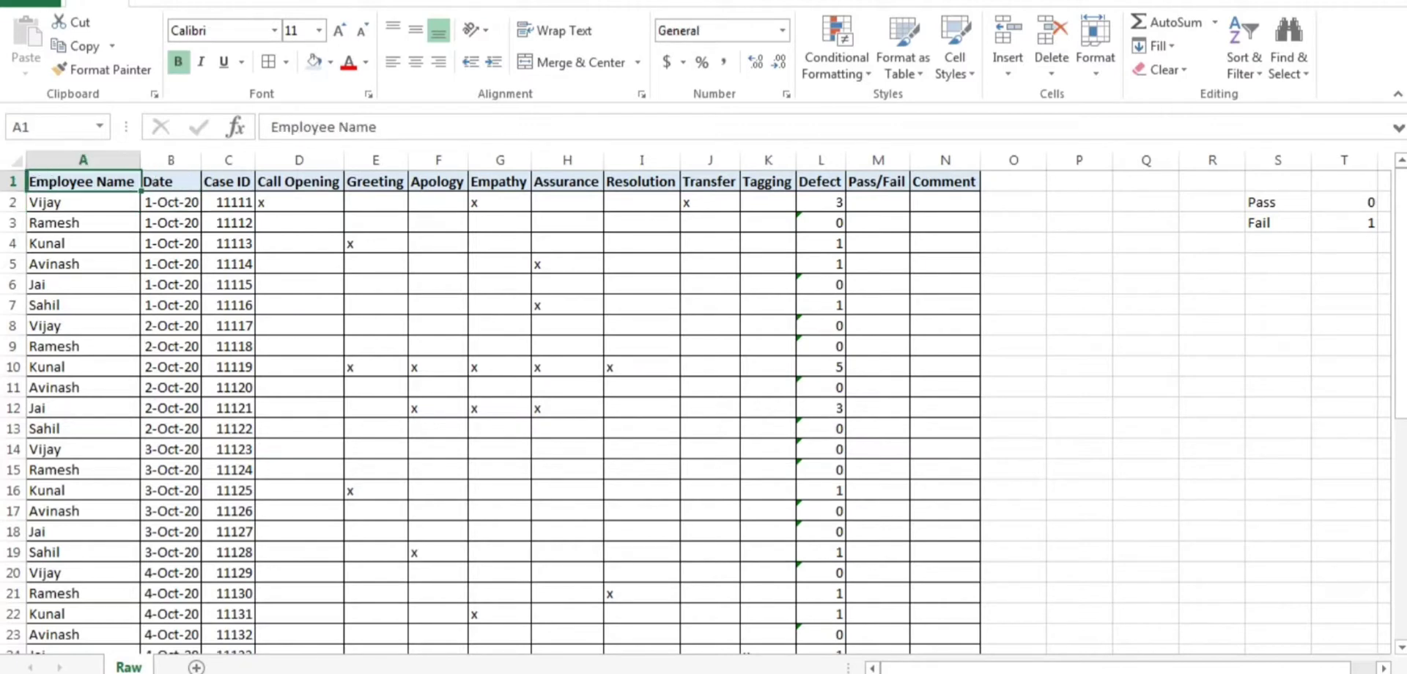
key("Down")
key("Up")
key("Down")
key("Down")
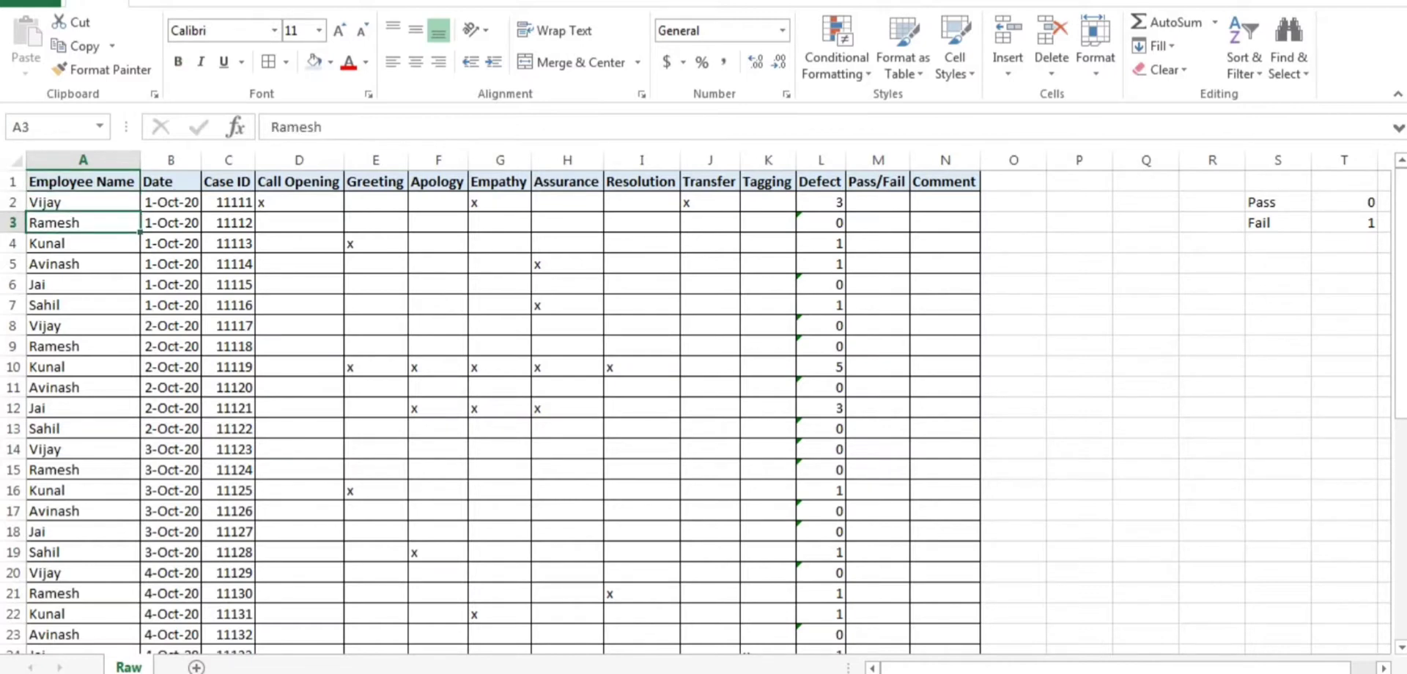
key("Up")
key("Up")
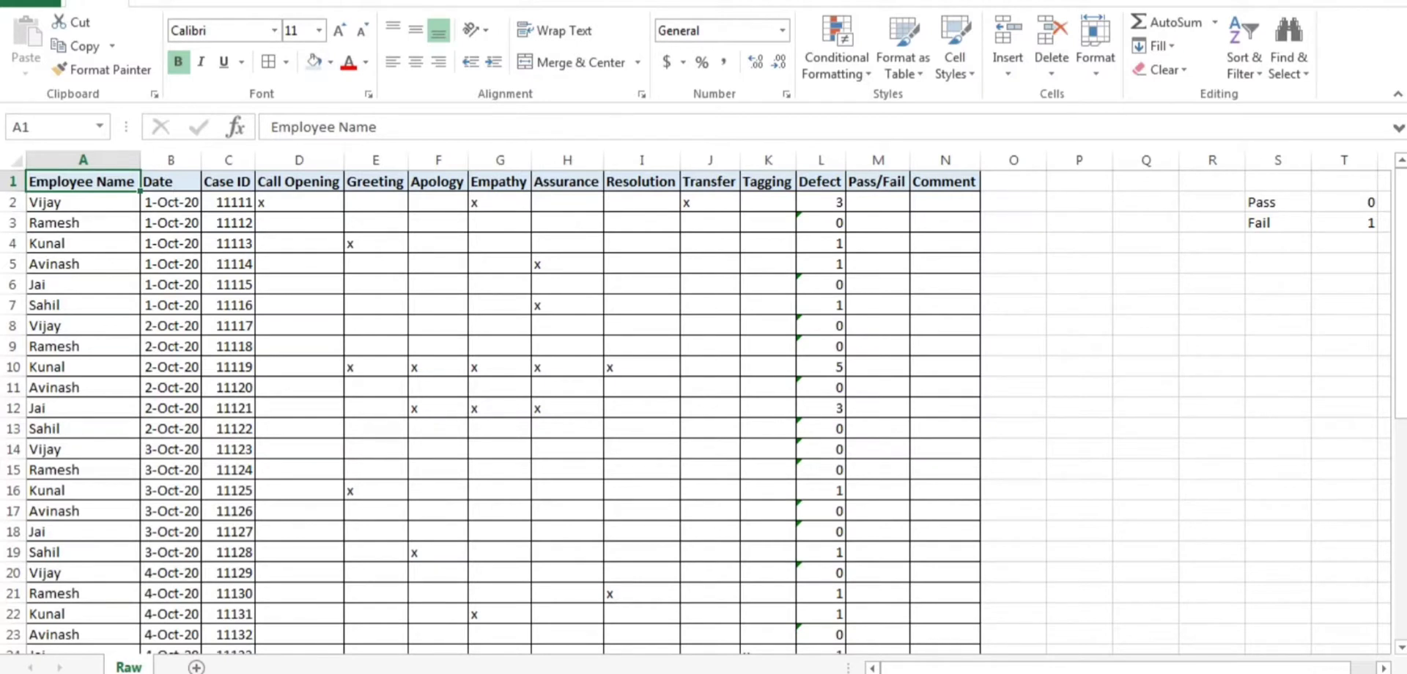
- Review the table's headers from Case ID across the call quality parameters to Defect, Pass/Fail and Comment
key("Right")
key("Right")
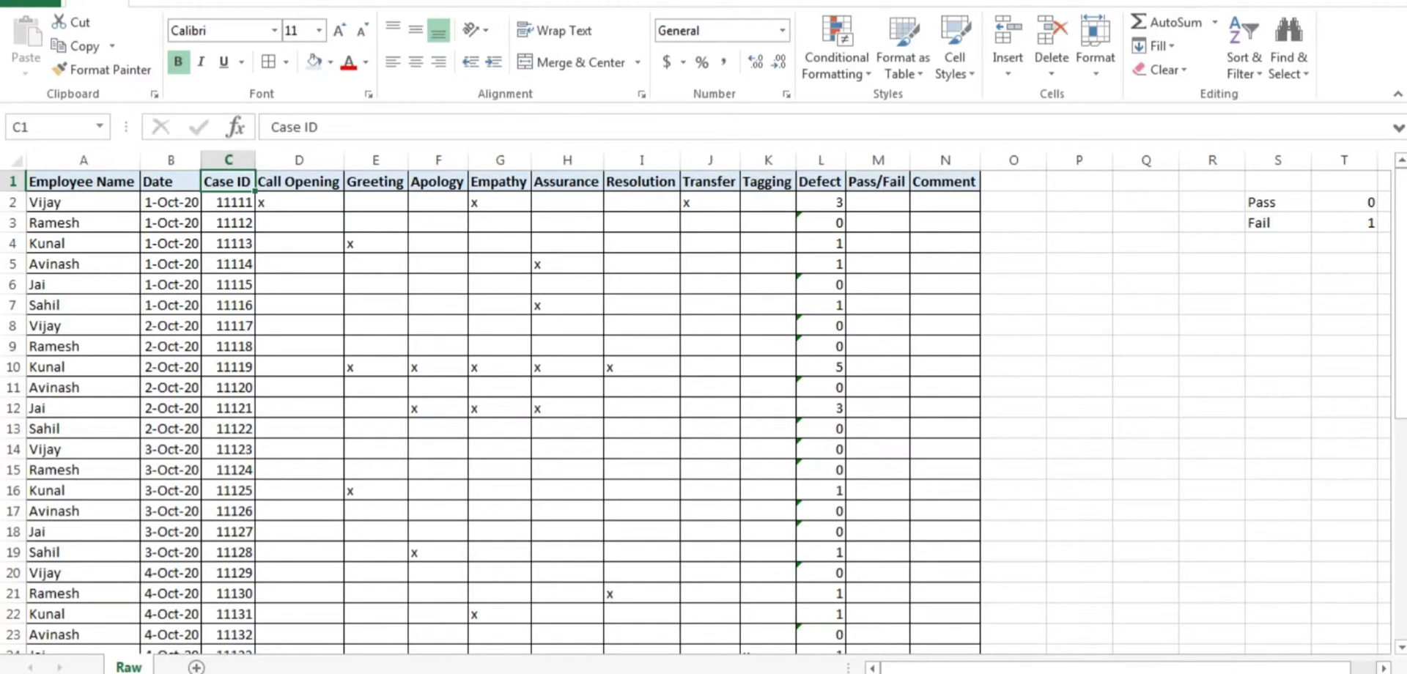
key("Right")
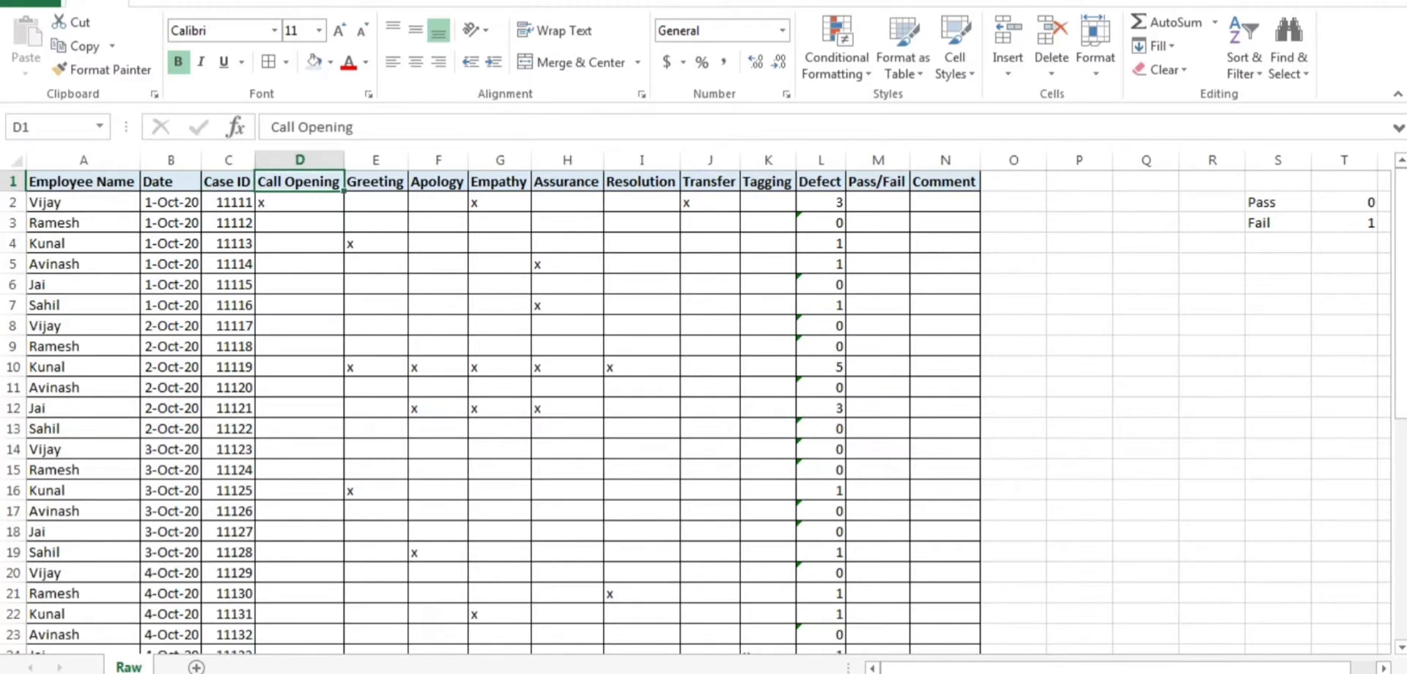
key("Right")
key("Right")
key("Left")
key("Left")
key("Right")
key("Right")
key("Right")
key("Right")
key("Right")
key("Right")
key("Right")
key("Right")
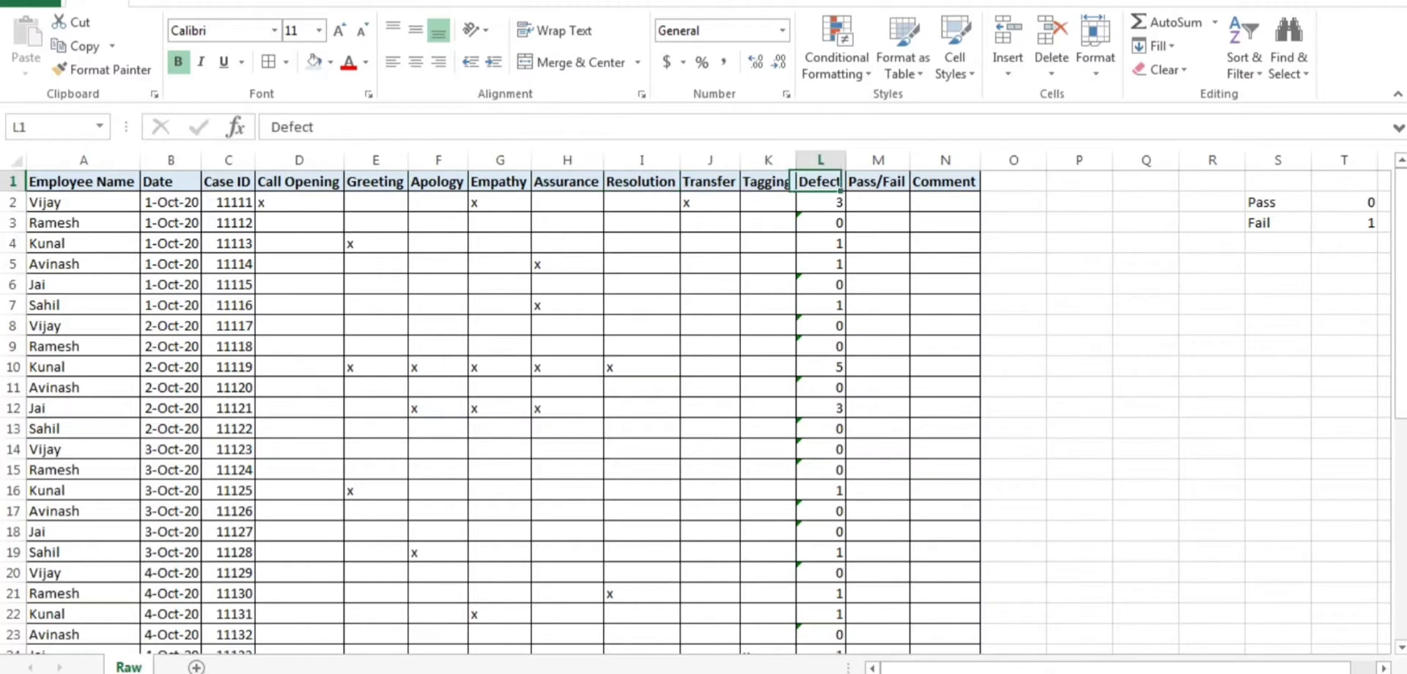
key("Down")
key("Up")
key("Right")
key("Right")
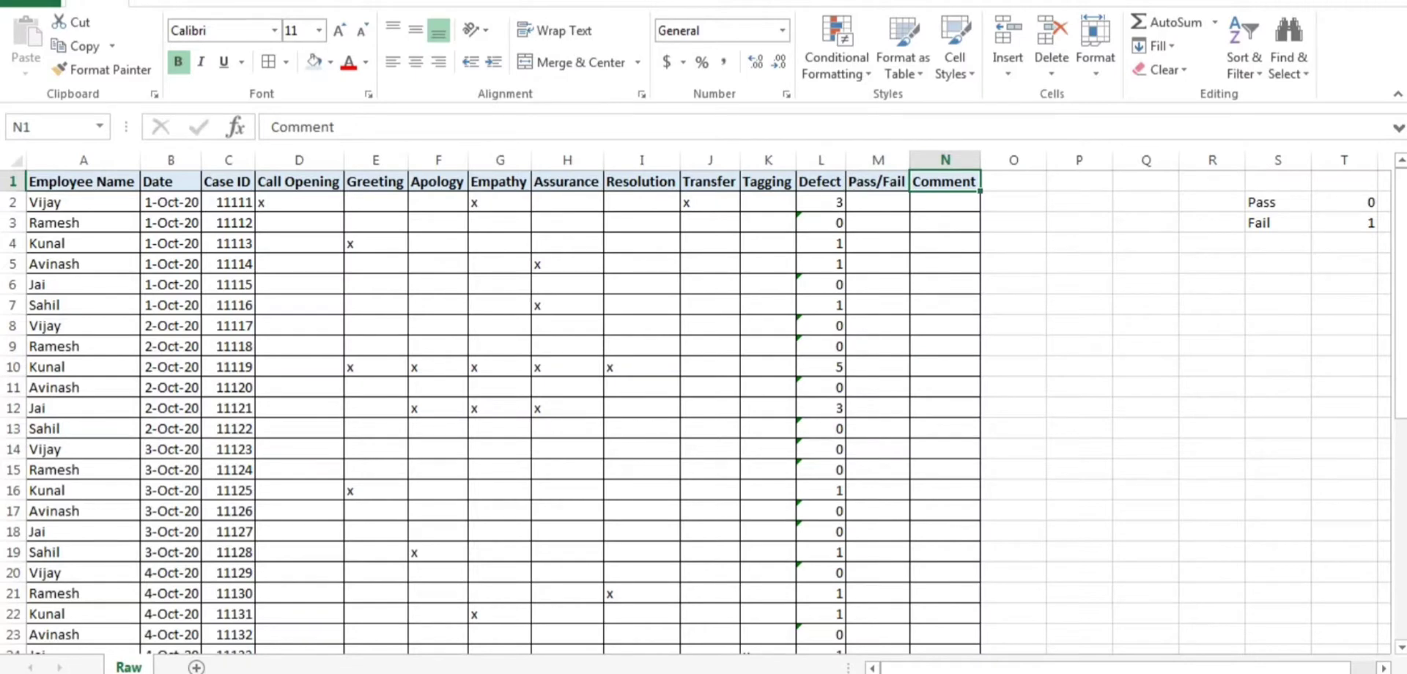
- Examine the first record's Defect formula, then its employee name, date and case ID
key("Down")
key("Left")
key("Left")
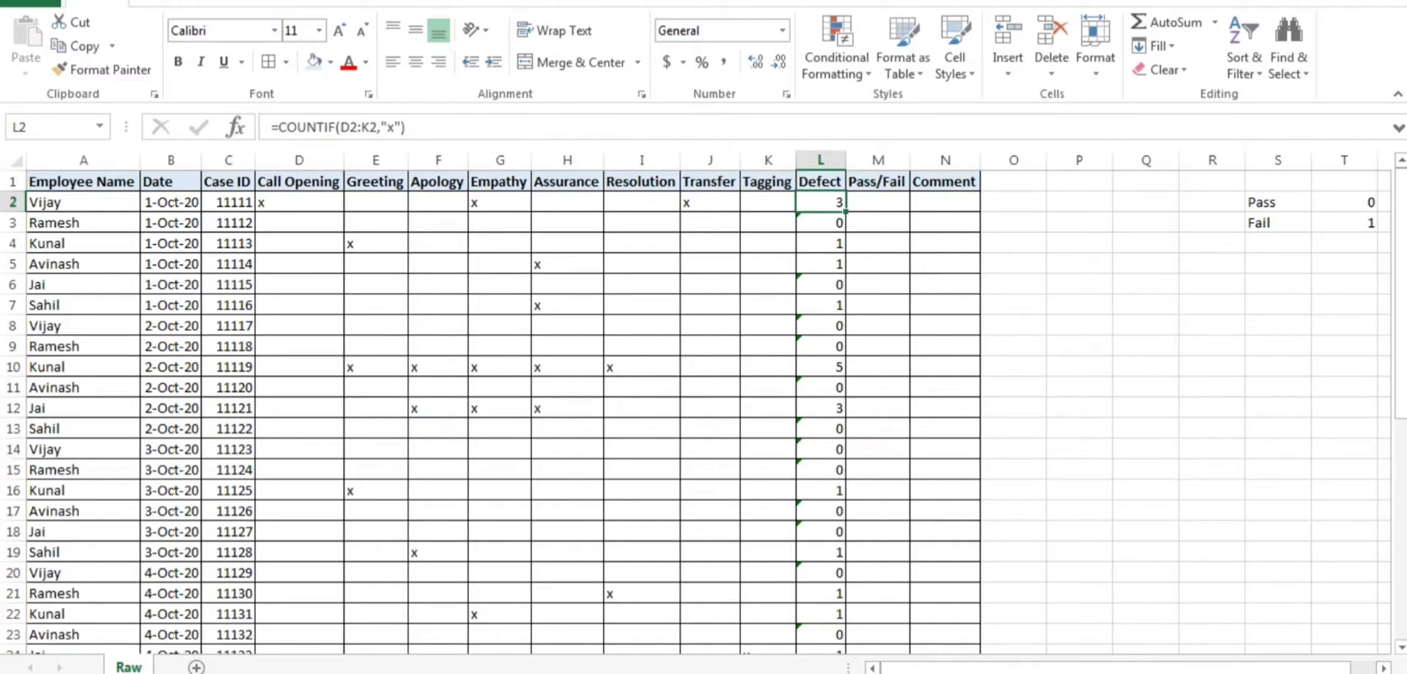
key("Left")
key("Left")
key("Left")
key("Left")
key("Left")
key("Left")
key("Left")
key("Left")
key("Left")
key("Left")
key("Left")
key("Right")
key("Right")
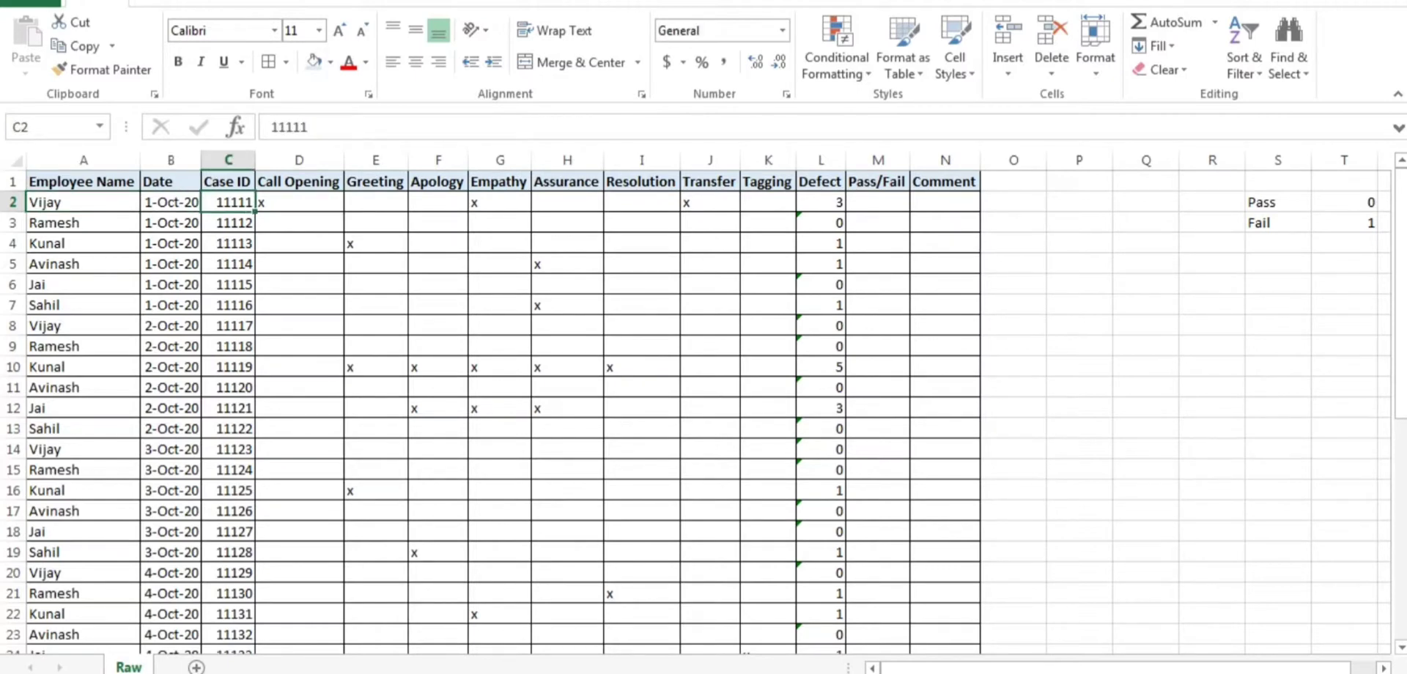
- Check the first record's x marks across the call quality parameters, ending at its Defect cell
key("Right")
key("Right")
key("Right")
key("Right")
key("Right")
key("Right")
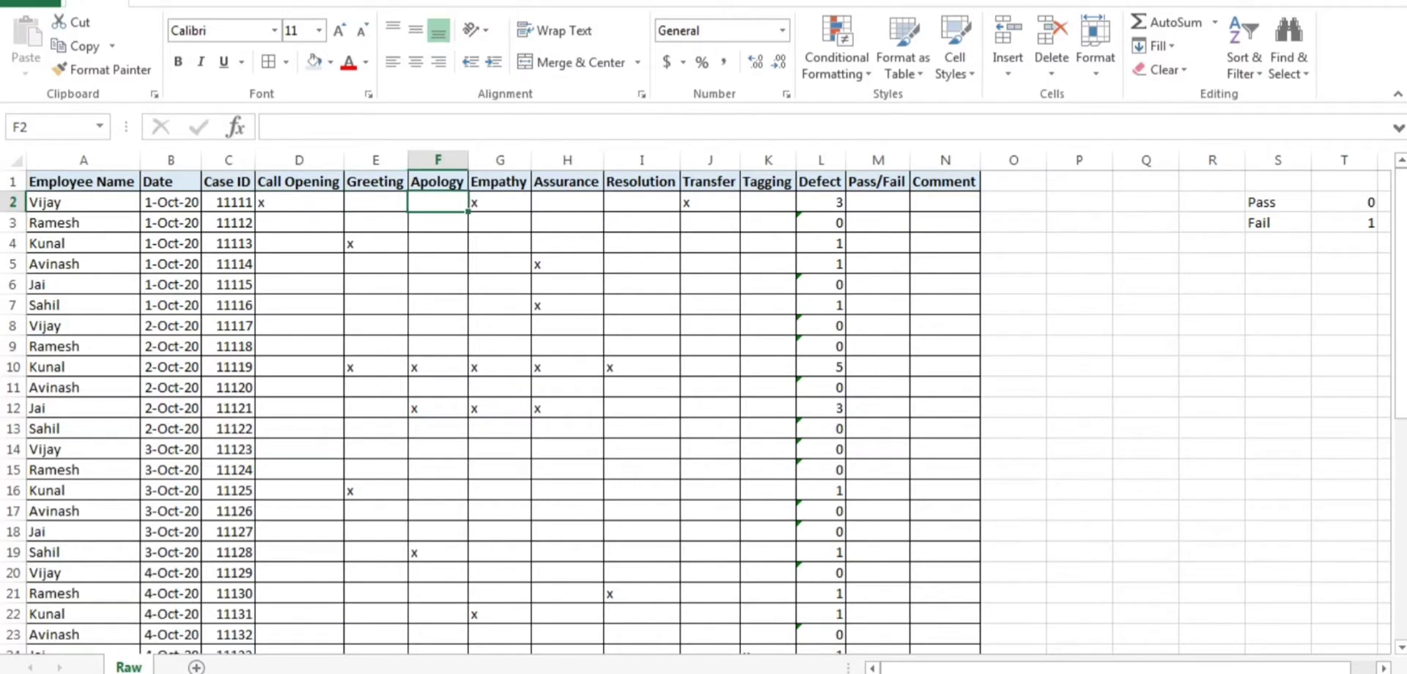
key("Right")
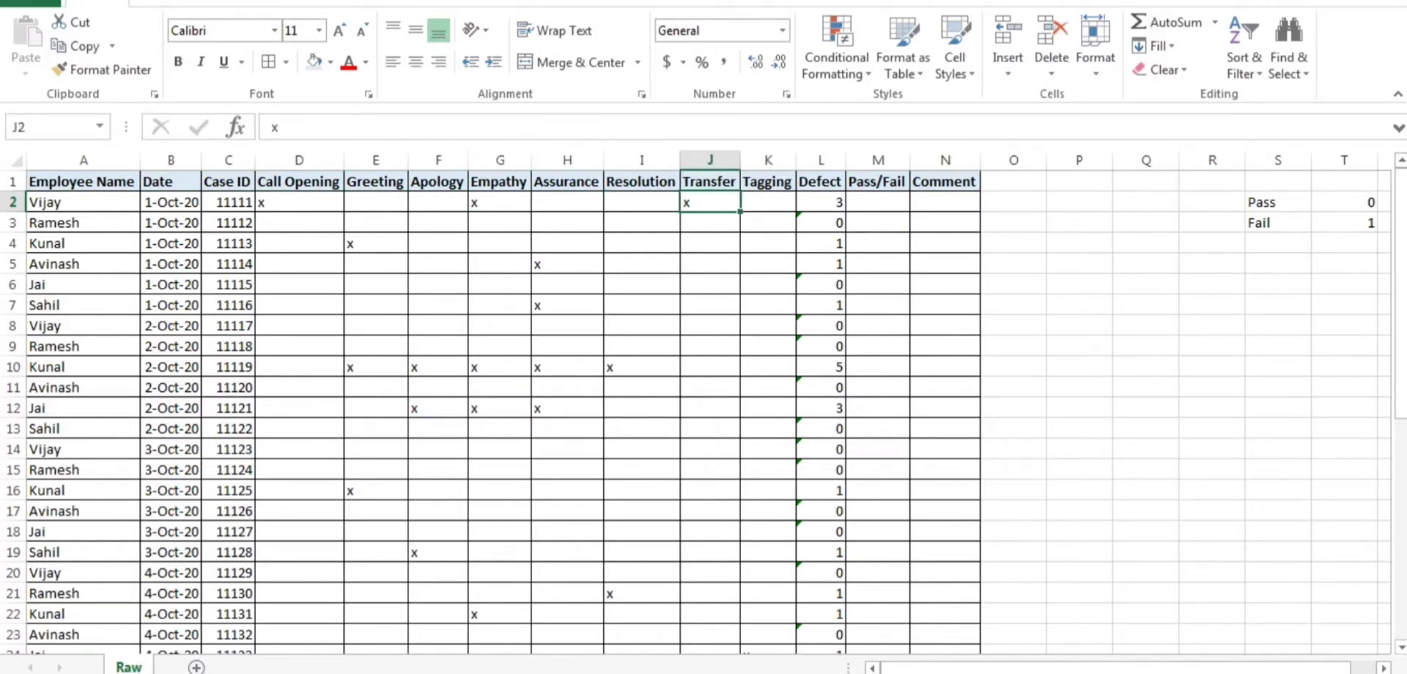
key("Right")
key("Right")
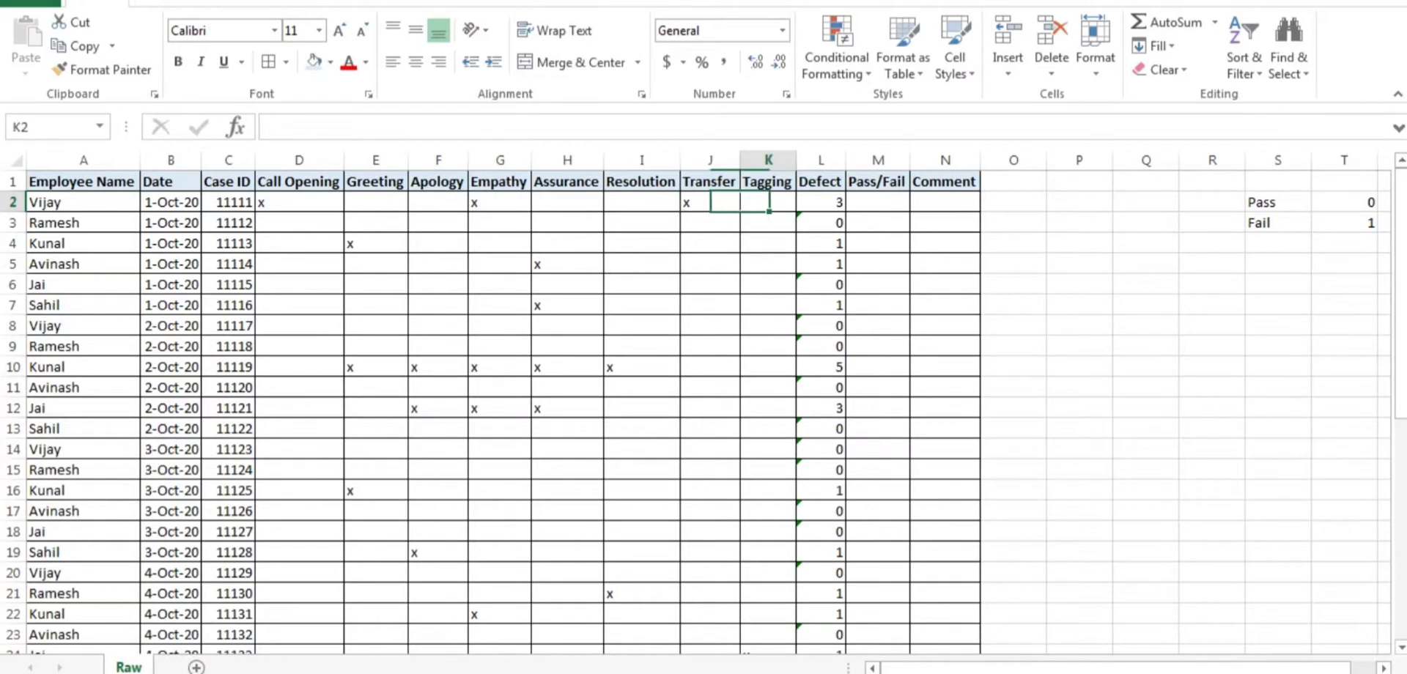
key("Left")
key("Left")
key("Left")
key("Right")
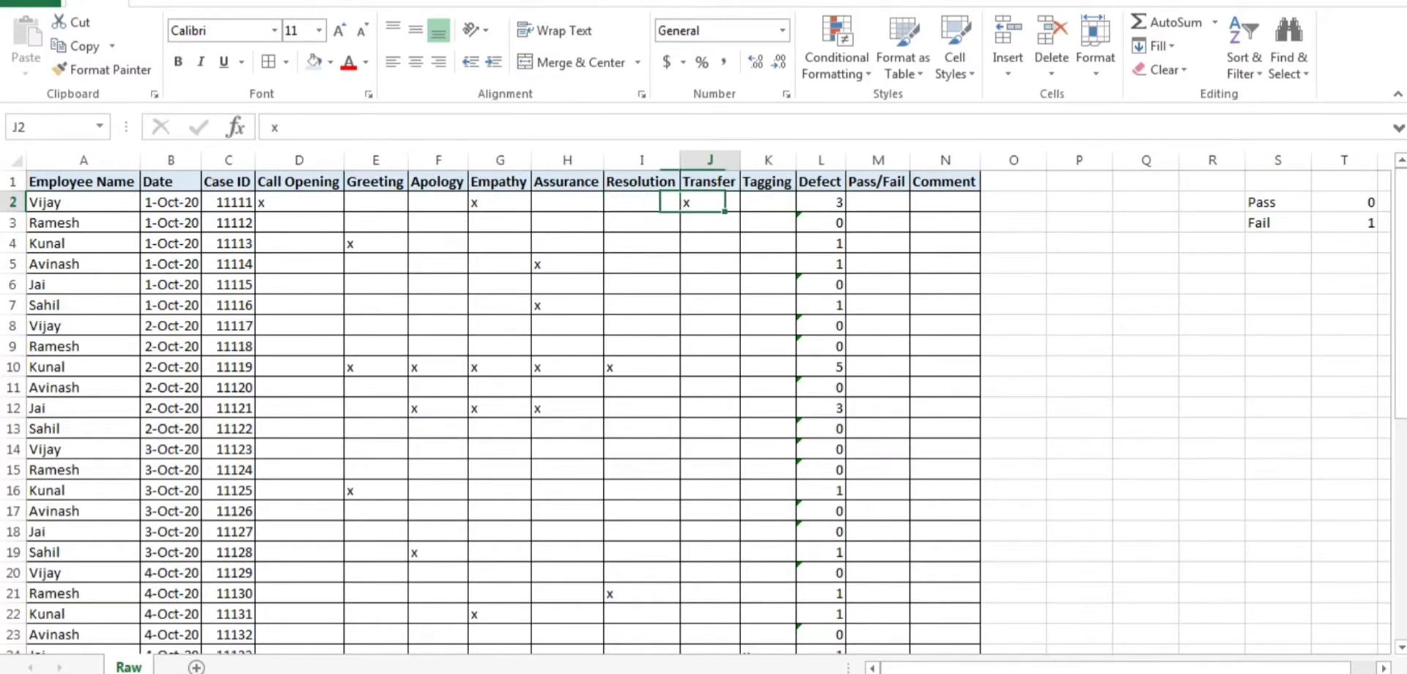
key("Right")
key("Right")
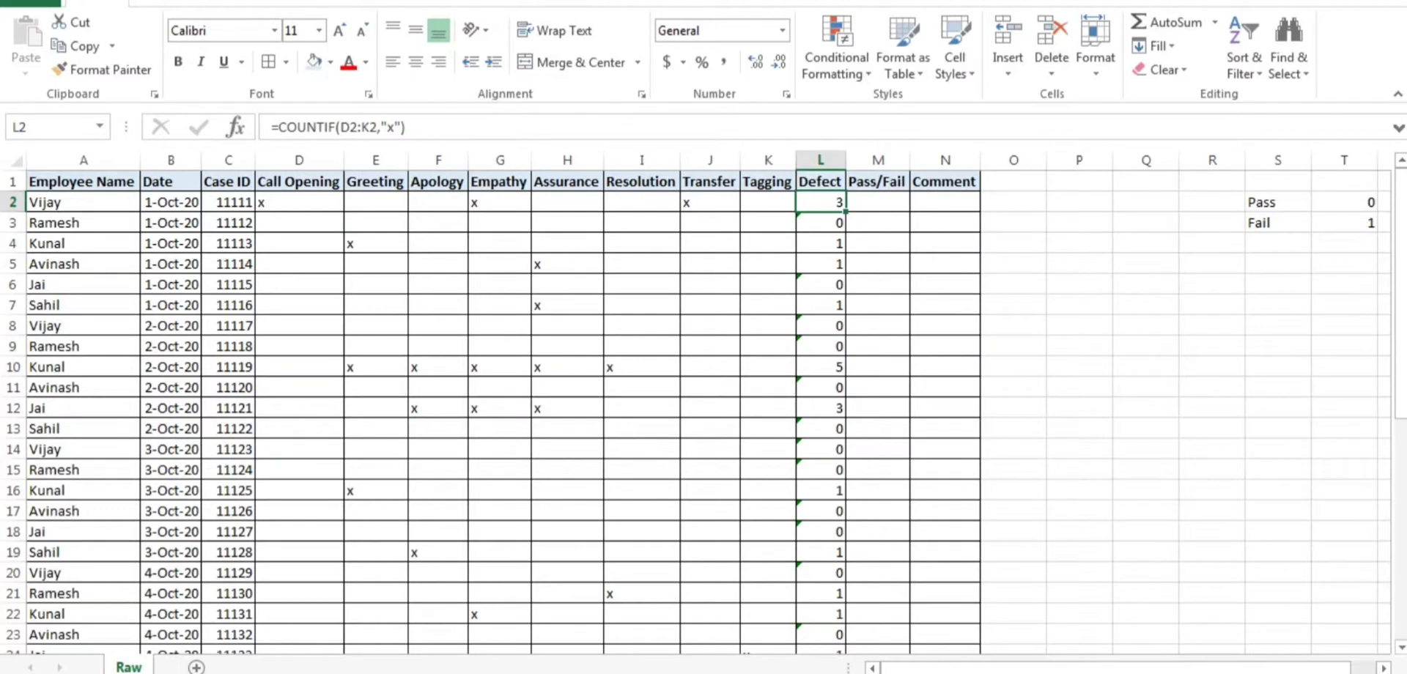
- Enter the formula =COUNTIF(D2:K2,"x") in Defect cell L2 to count the first record's errors
key("ctrl+Down")
key("ctrl+Up")
key("Down")
type("=countif(")
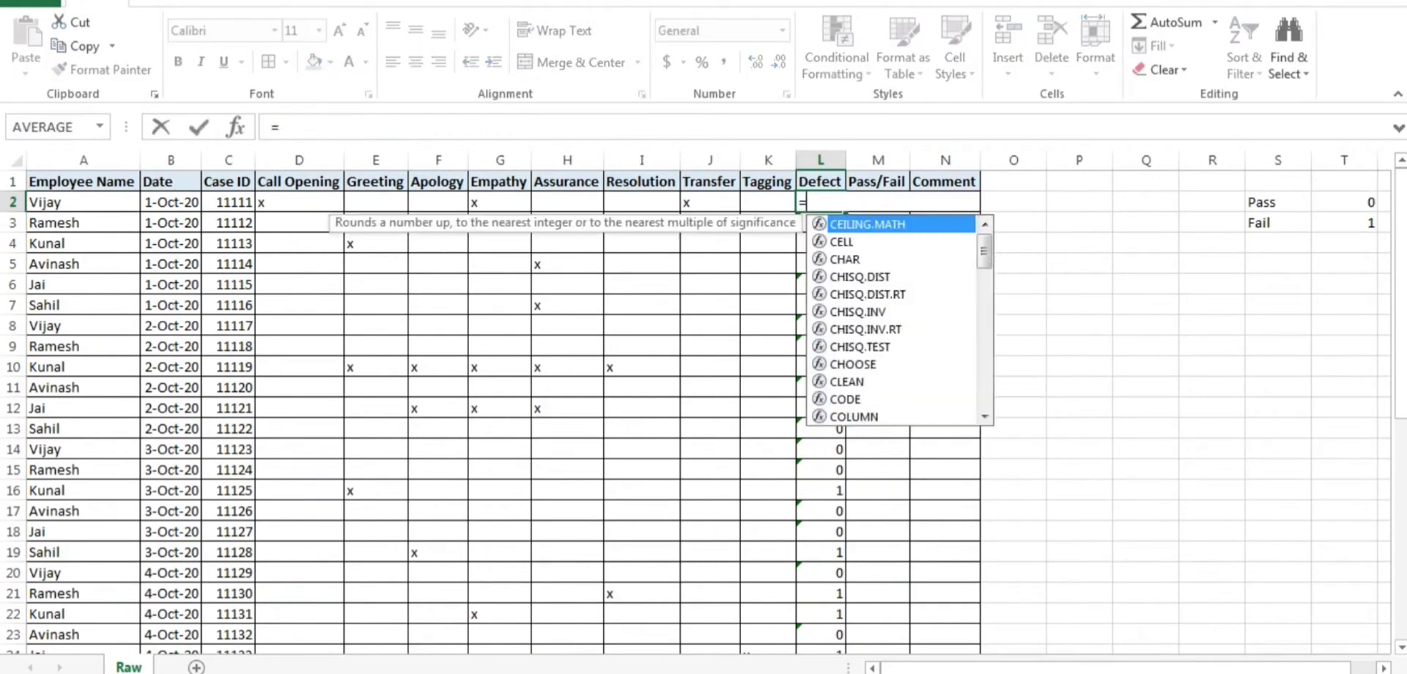
key("Left")
key("Left")
key("Left")
key("Left")
key("Left")
key("Left")
key("Left")
key("Left")
key("Left")
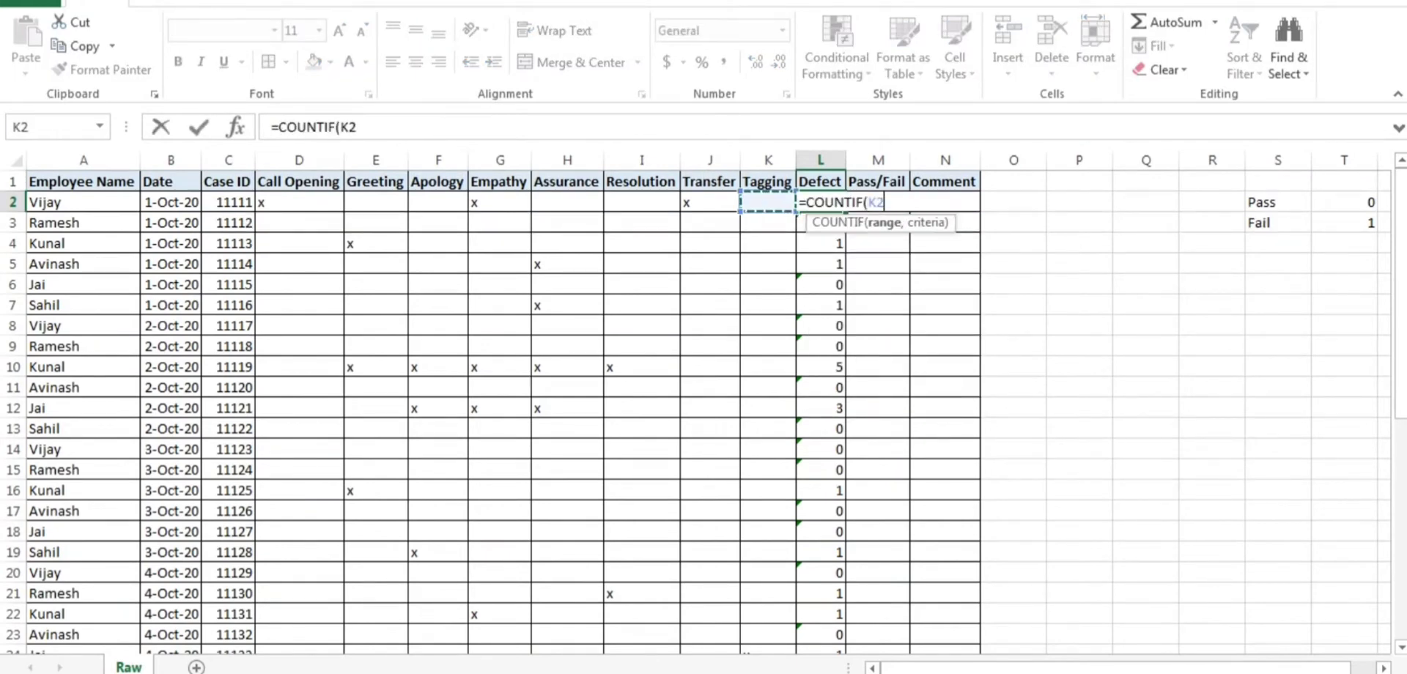
key("Right")
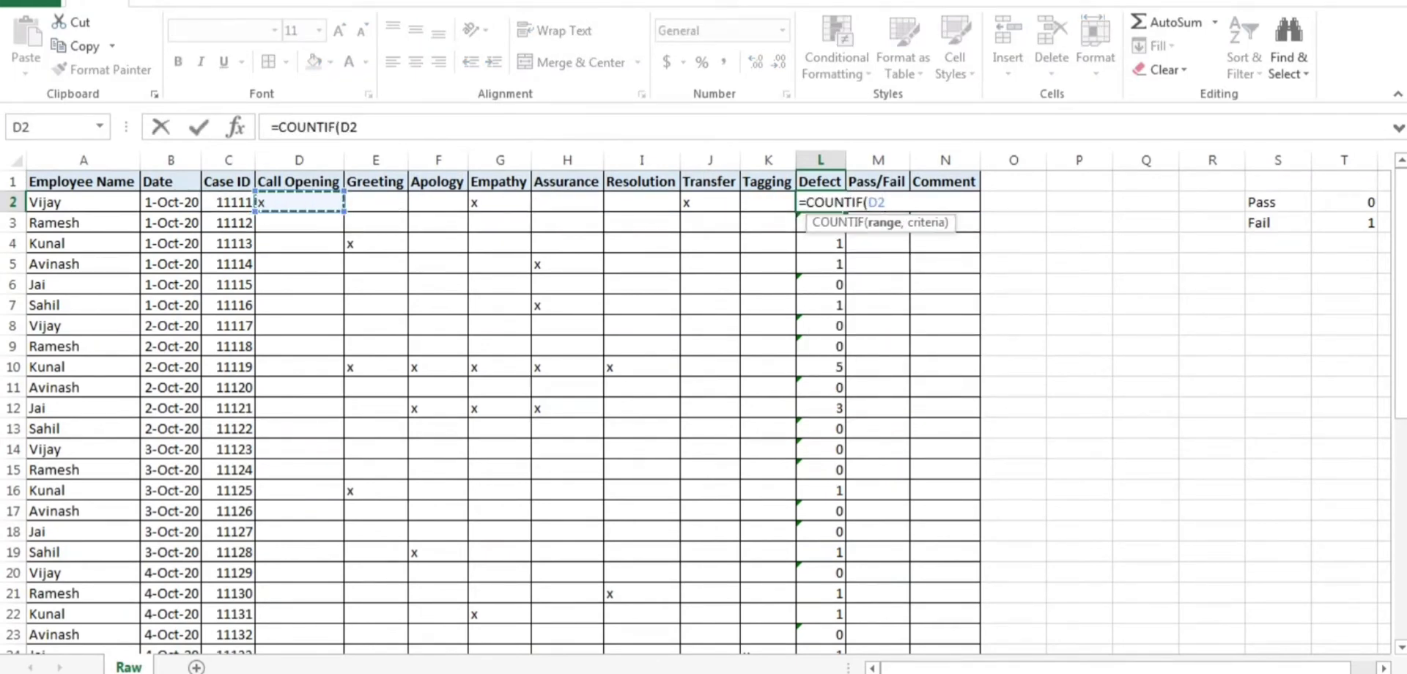
key("shift+Right")
key("shift+Right")
key("shift+Right")
key("shift+Right")
key("shift+Right")
key("shift+Right")
key("shift+Right")
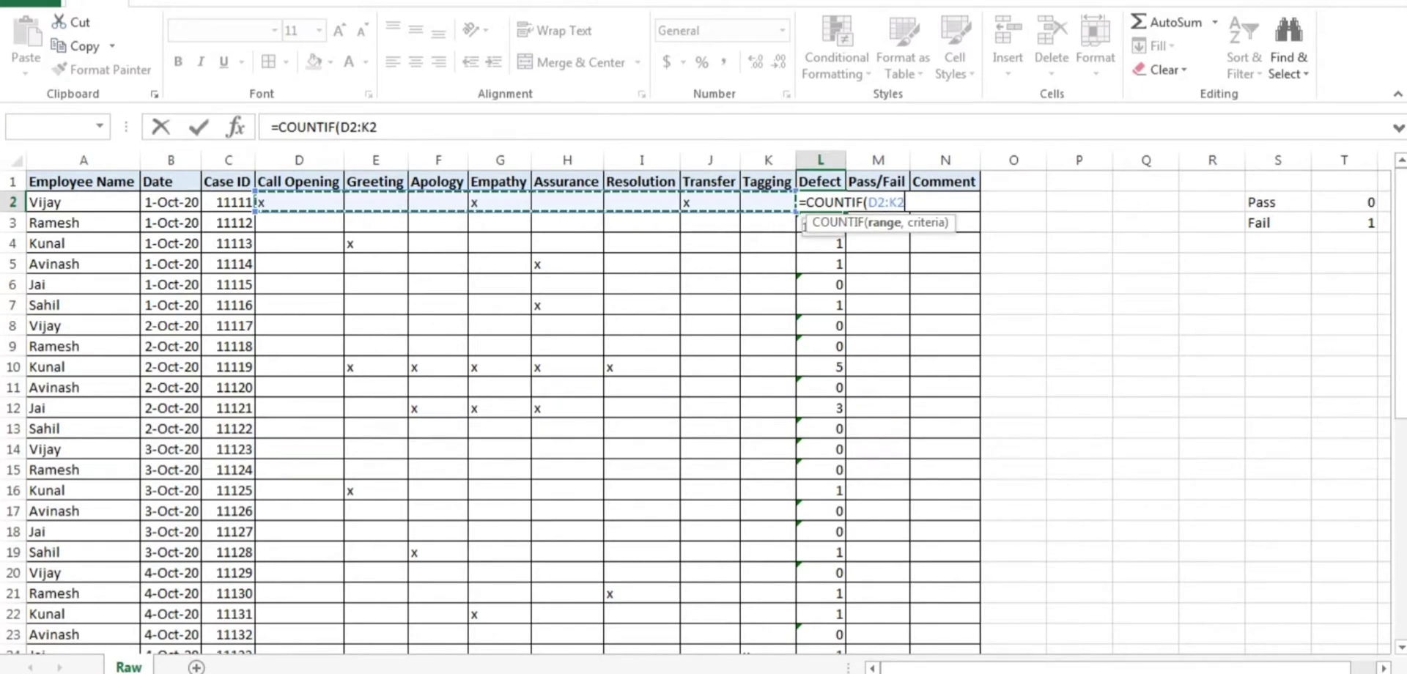
type(",\"x\"")
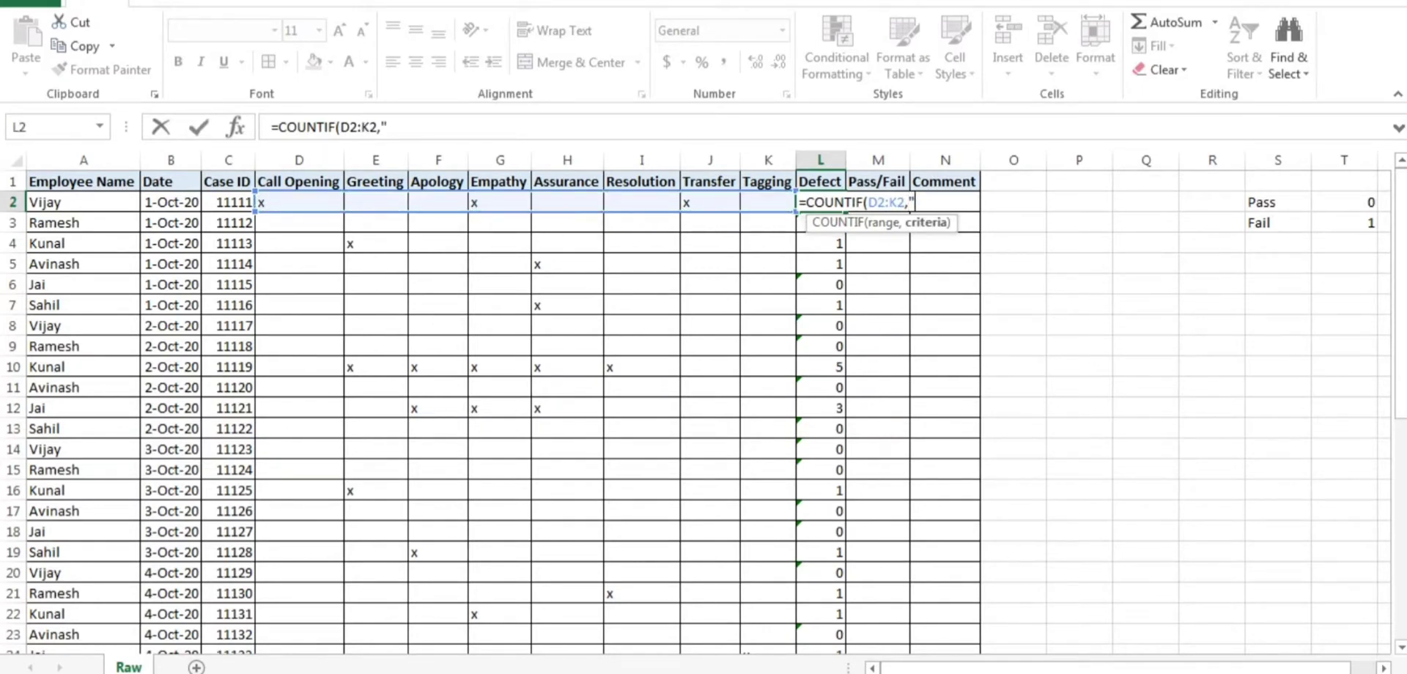
type(")")
key("Return")
key("Up")
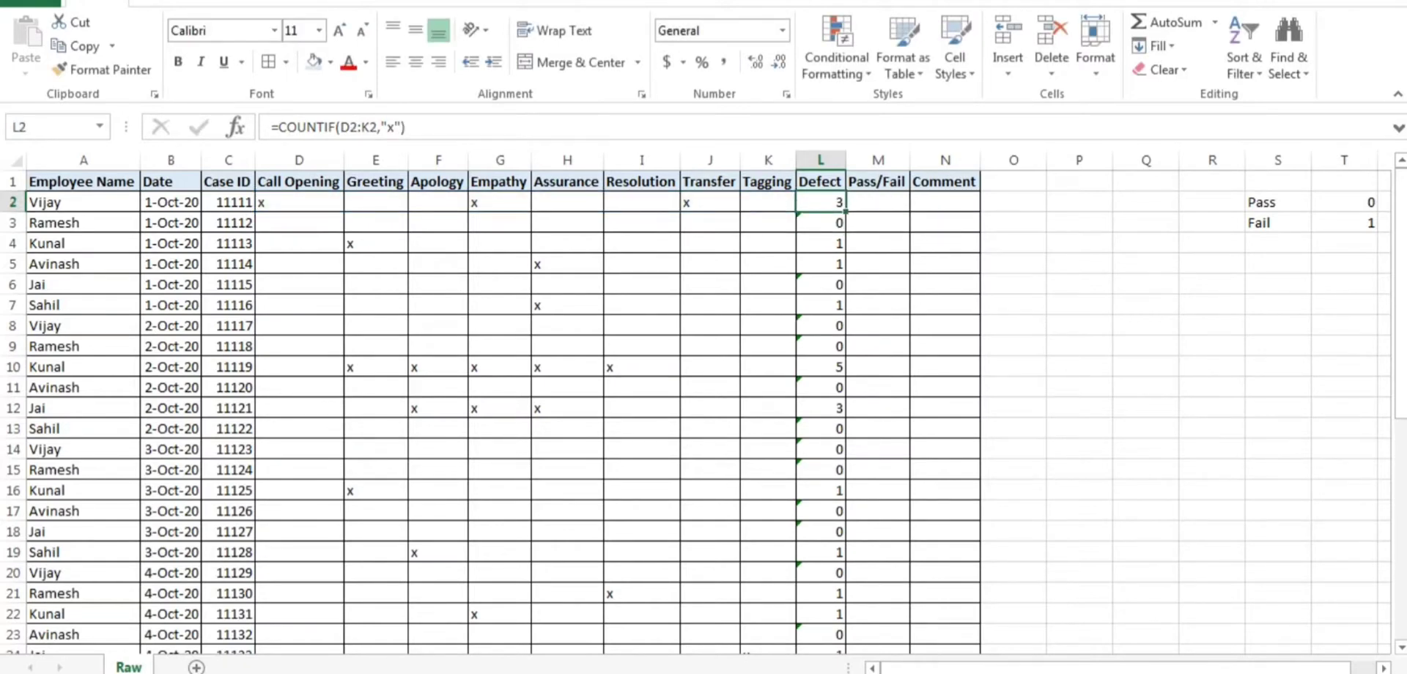
- Copy the COUNTIF formula from L2 down through all records in the Defect column
key("Left")
key("Right")
key("ctrl+c")
key("ctrl+shift+Down")
key("ctrl+v")
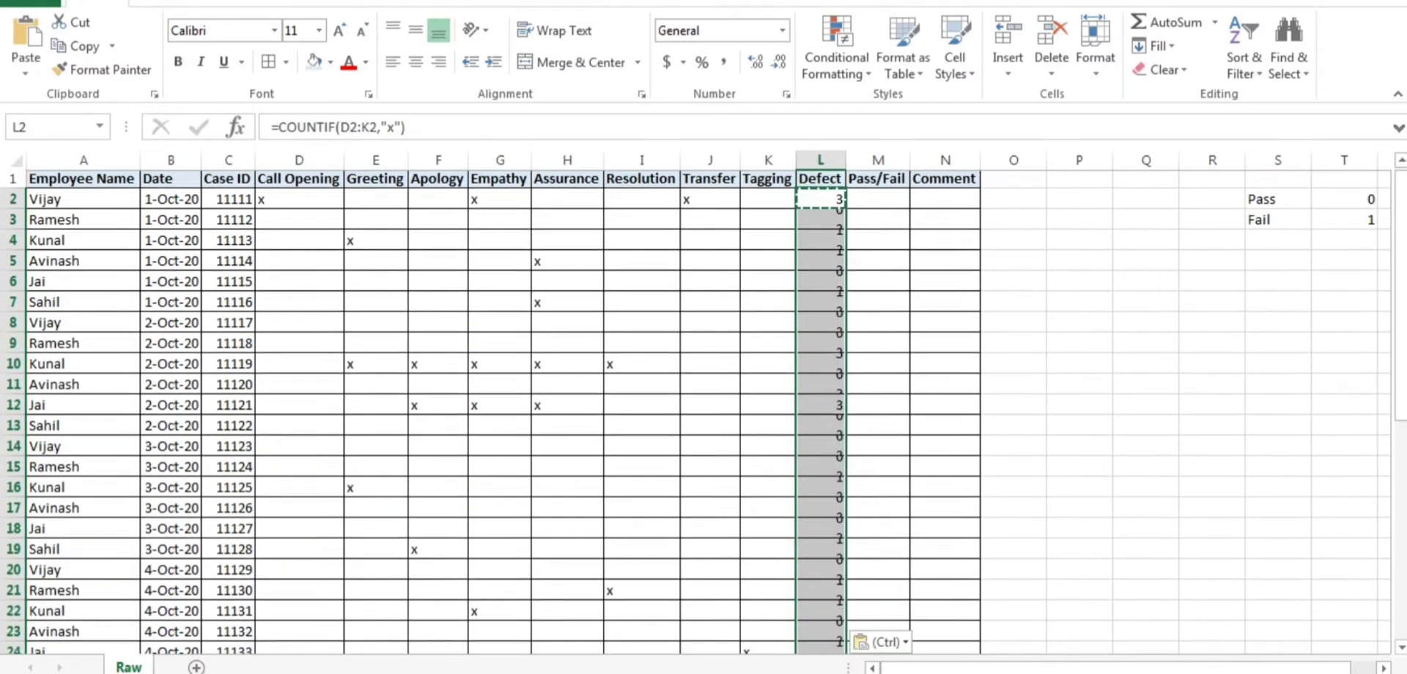
key("Up")
key("Down")
key("Escape")
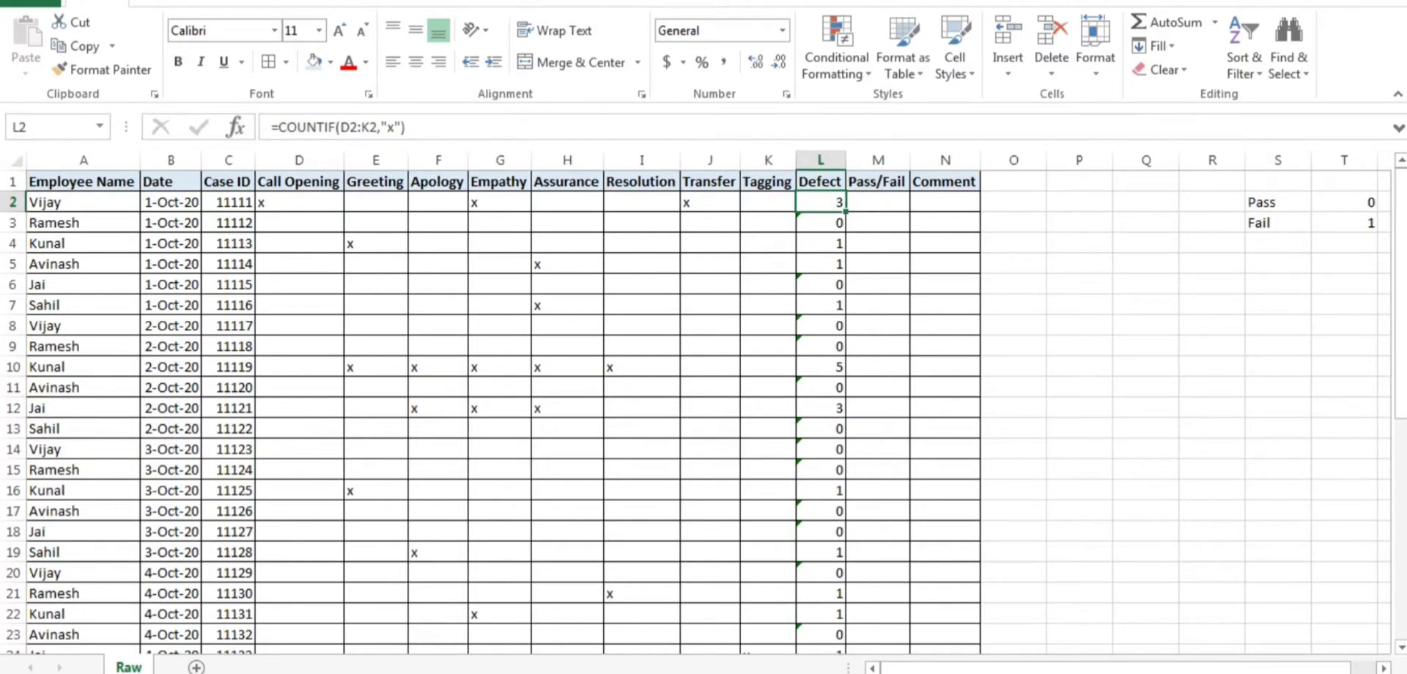
- Enter Pass/Fail code 1 for the first record in M2 and 0 for the second in M3
key("Right")
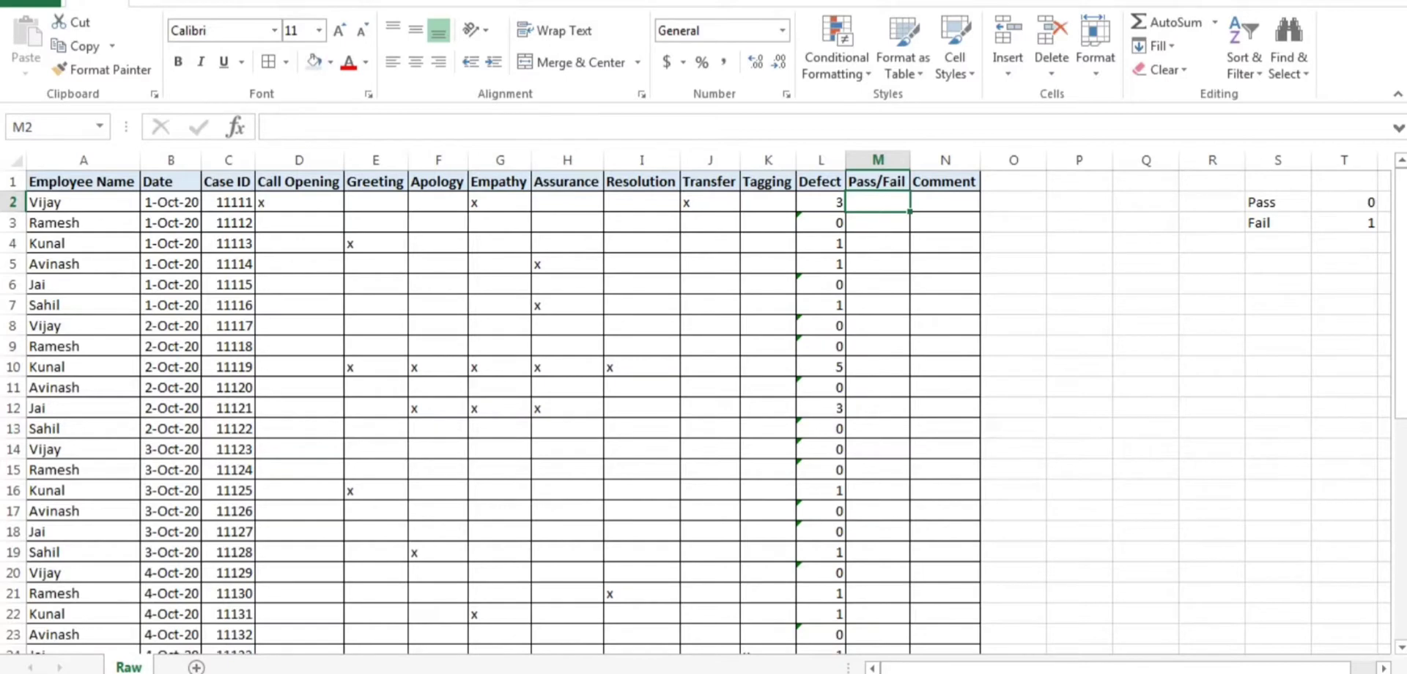
left_click(820, 202)
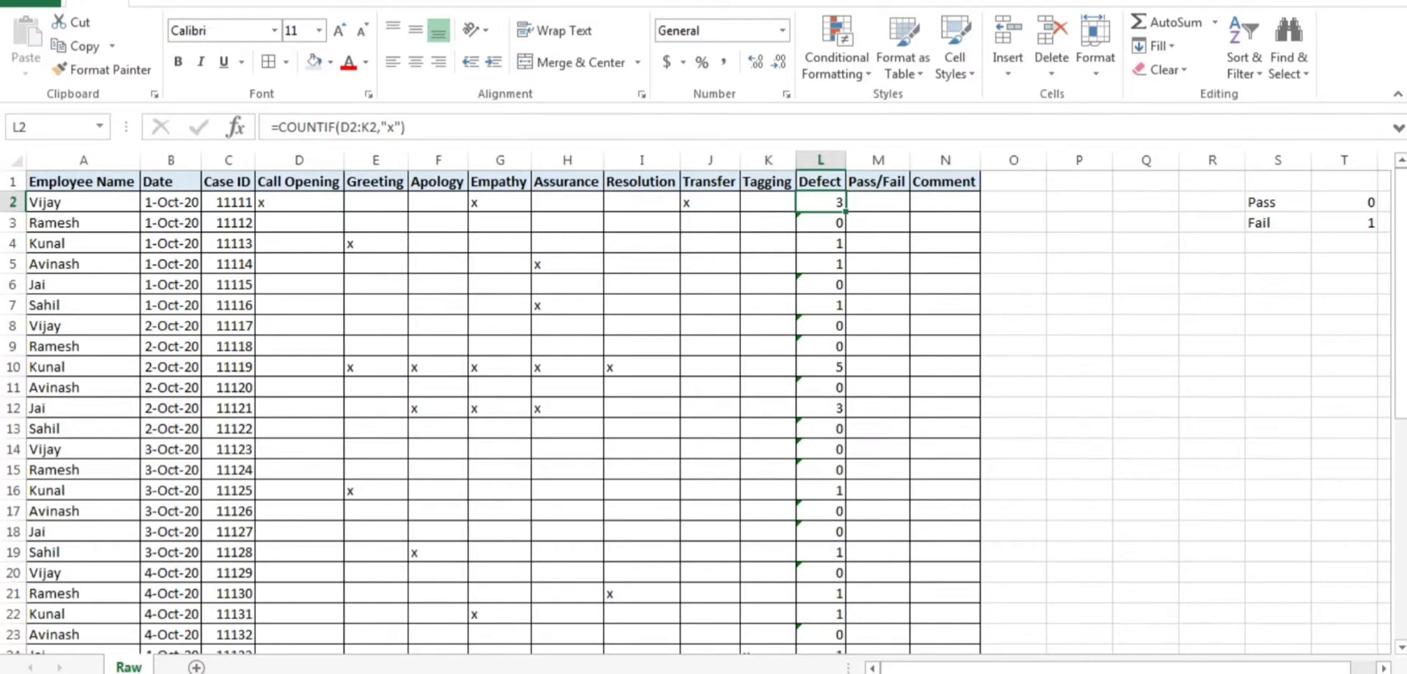
left_click(878, 202)
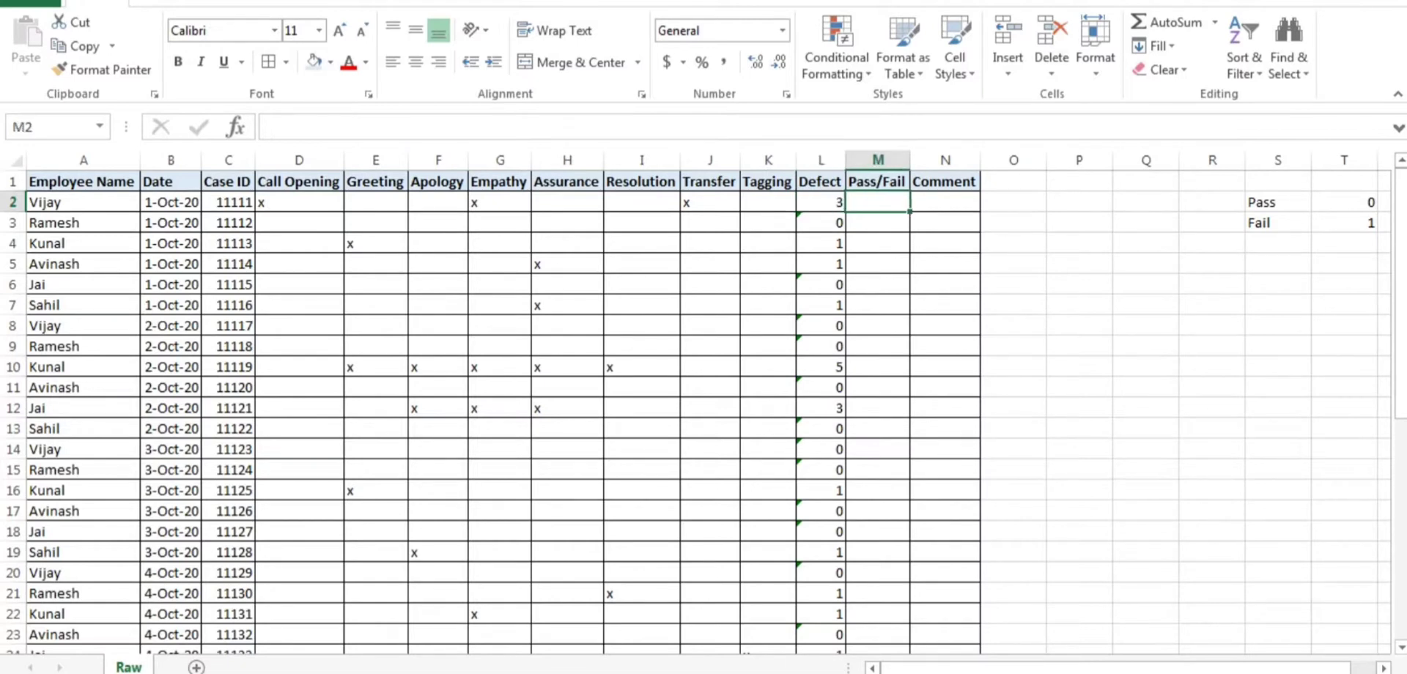
type("1")
key("Tab")
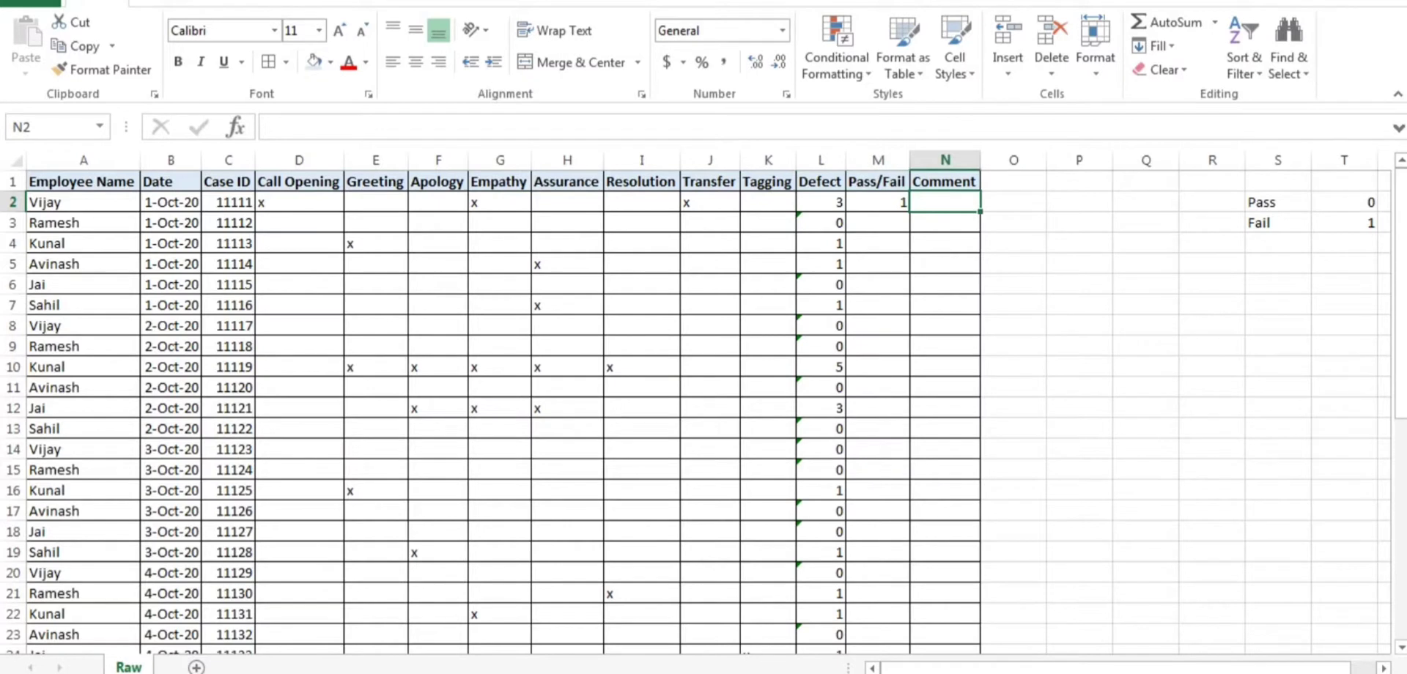
key("Left")
left_click(877, 223)
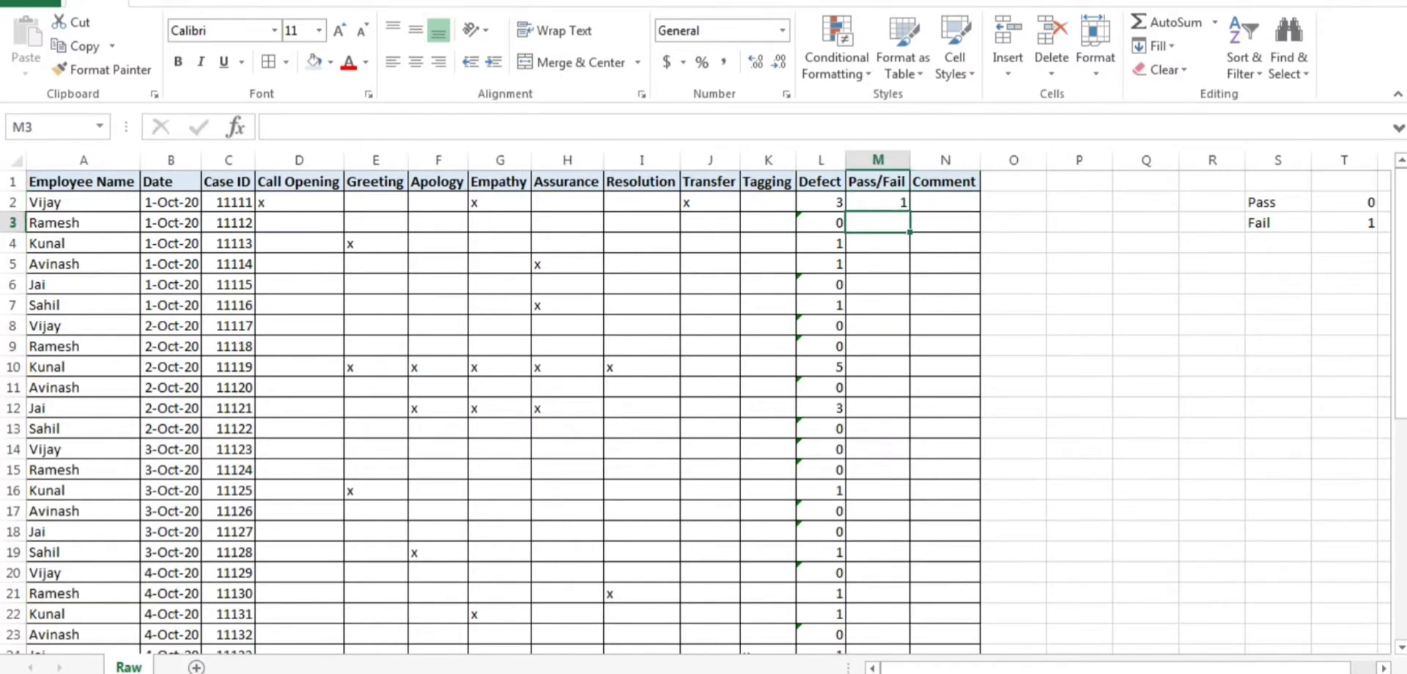
type("0")
key("Right")
- Examine the Pass and Fail code key in columns S and T beside the table
key("Right")
key("Right")
key("Right")
key("Right")
key("Right")
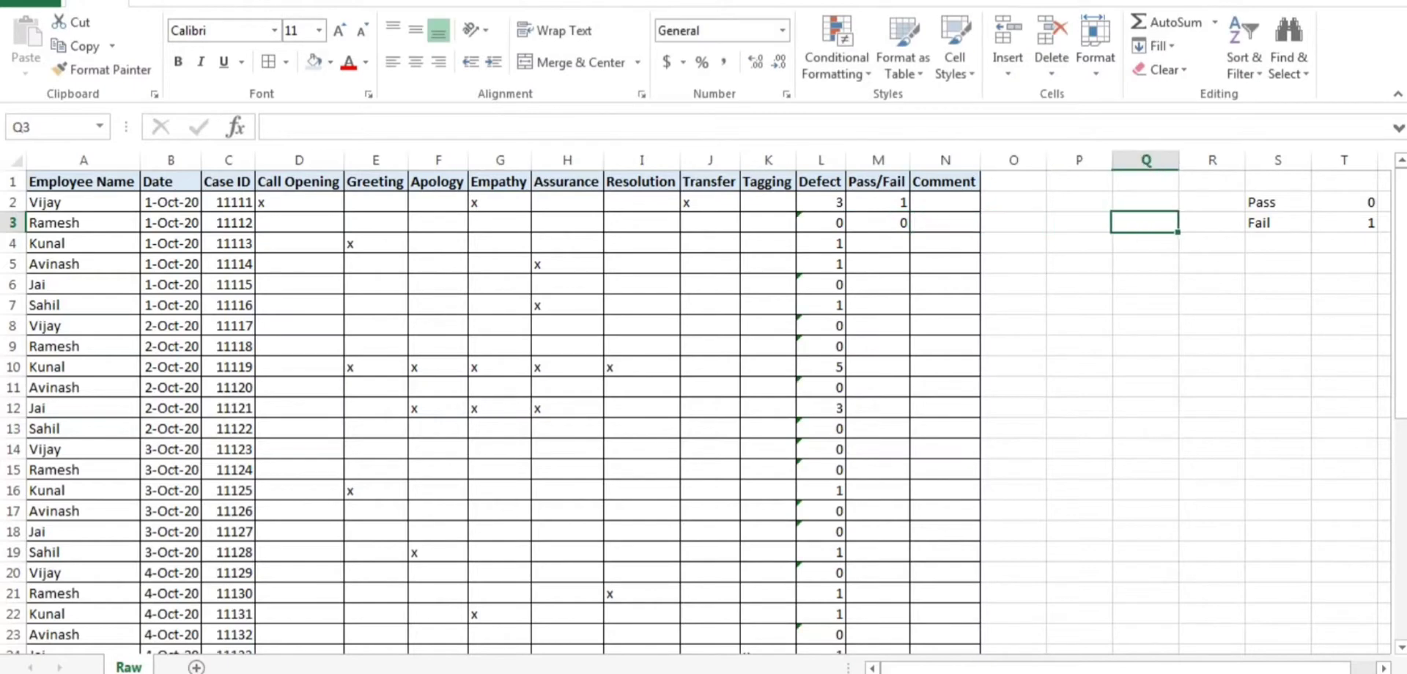
key("Up")
key("Right")
key("Down")
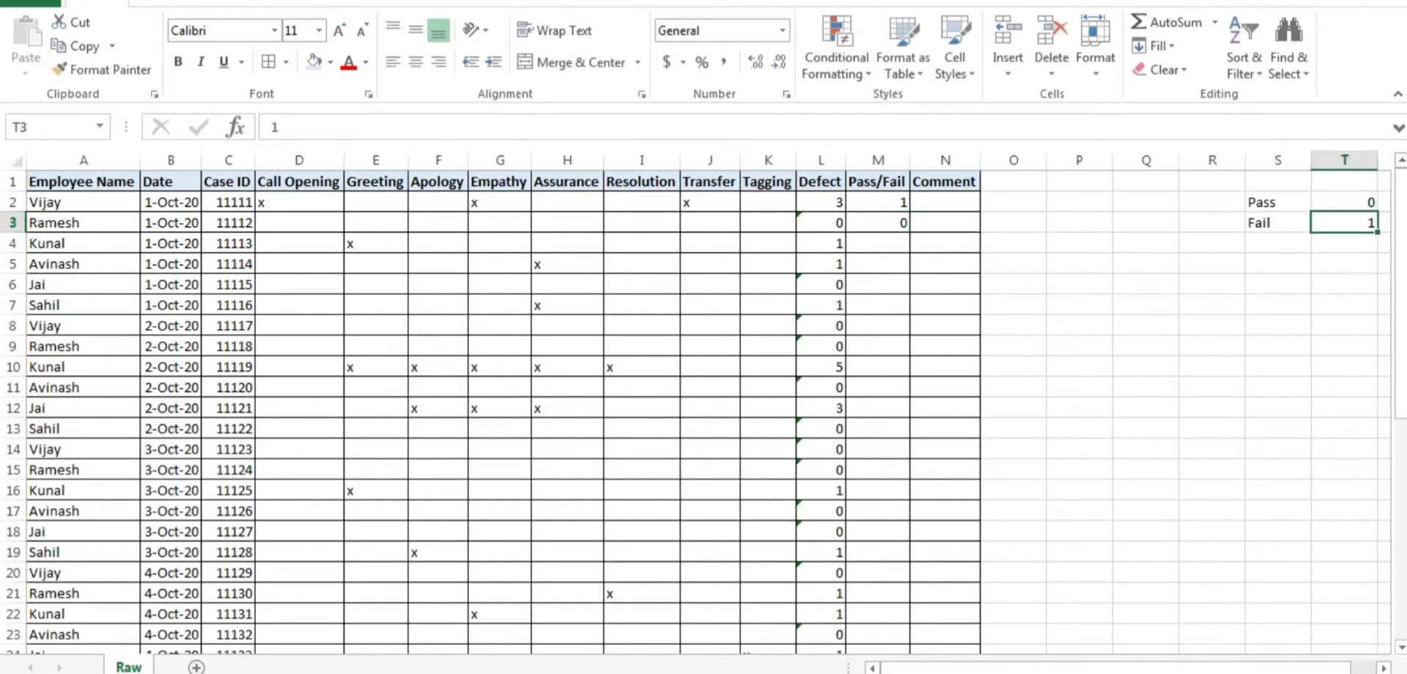
- Clear the manually entered codes from Pass/Fail cells M2 and M3
key("Left")
key("Left")
key("Left")
key("Left")
key("Left")
key("Left")
key("Left")
key("Left")
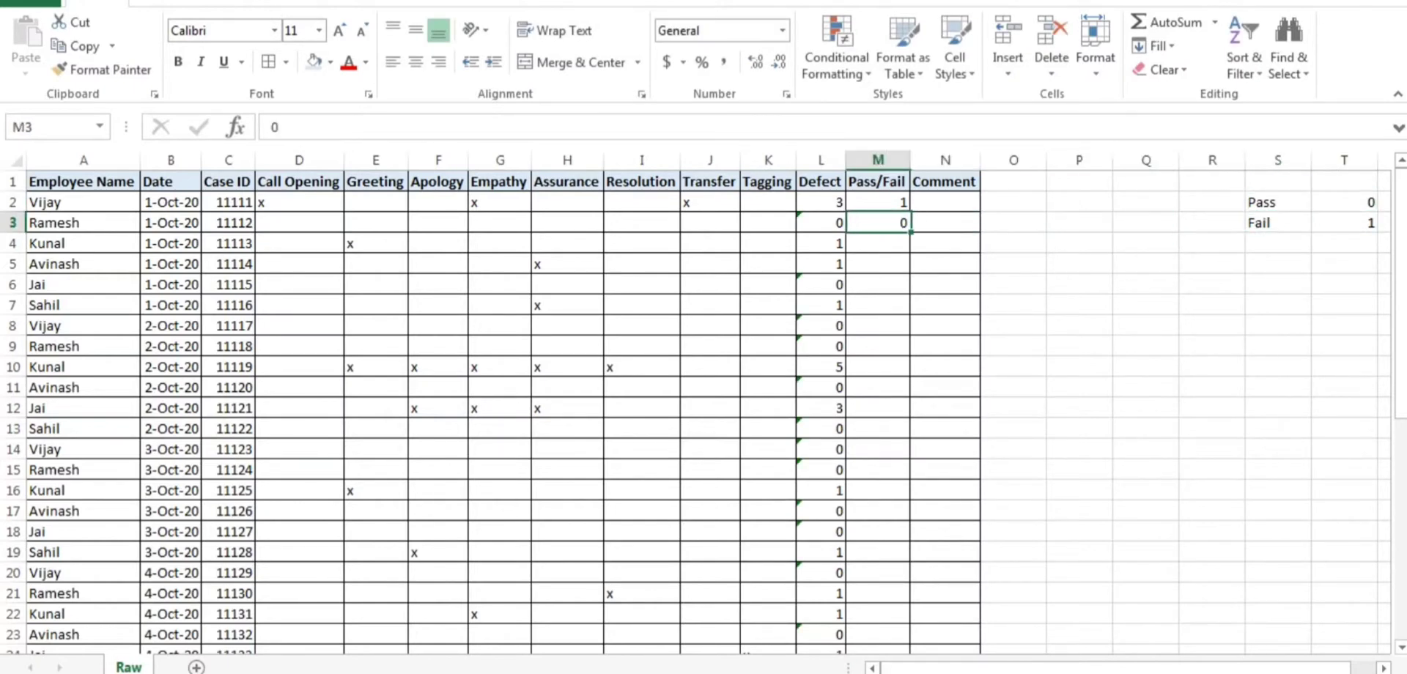
key("Right")
key("Delete")
key("Up")
key("Delete")
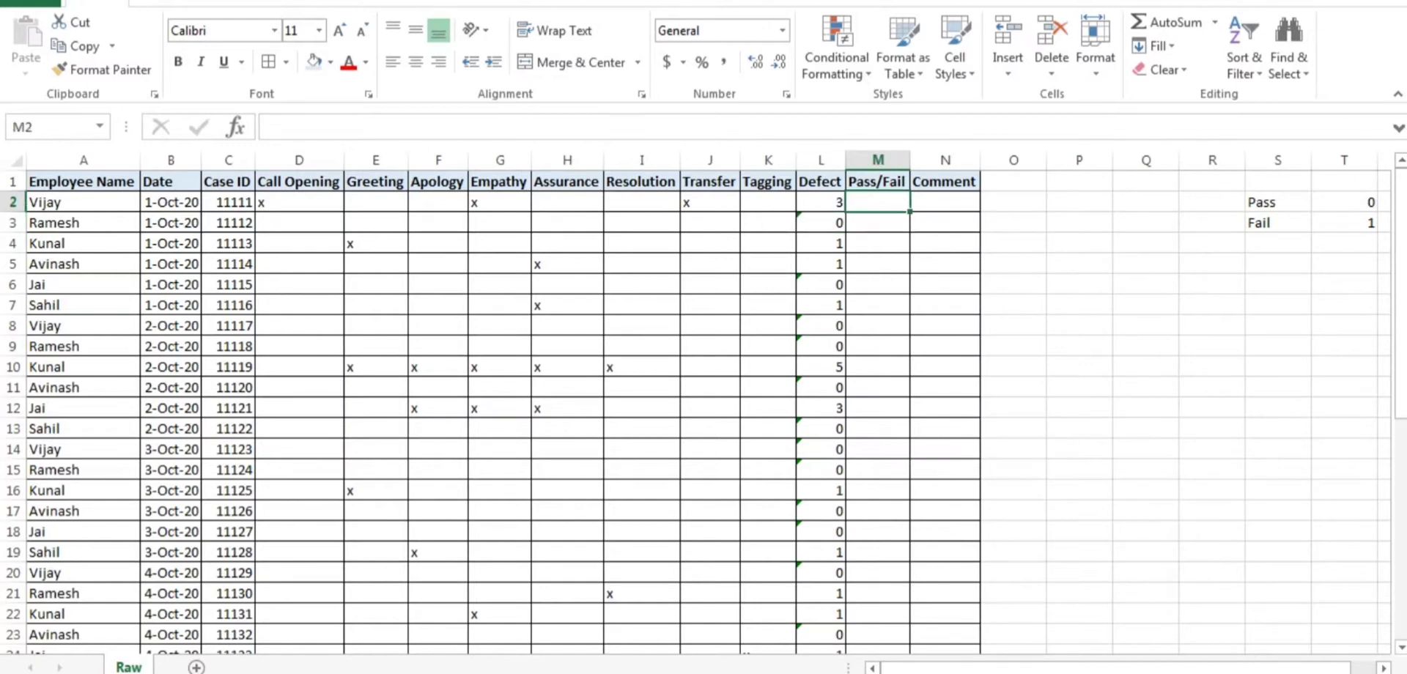
- Enter the formula =IF(L2=0,0,1) in Pass/Fail cell M2 to code the first record from its defect count
key("Right")
key("Left")
type("=IF")
key("BackSpace")
type("IF(")
key("Left")
type("=0")
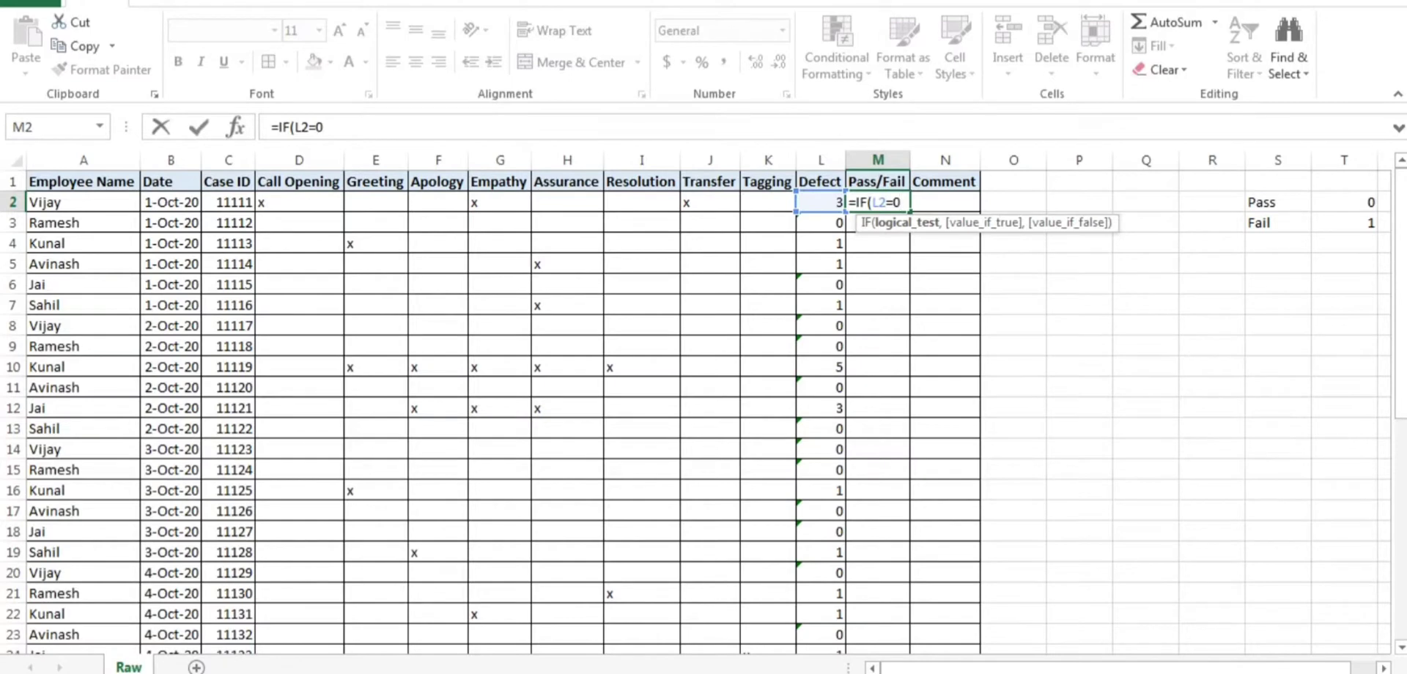
type(",0,1)")
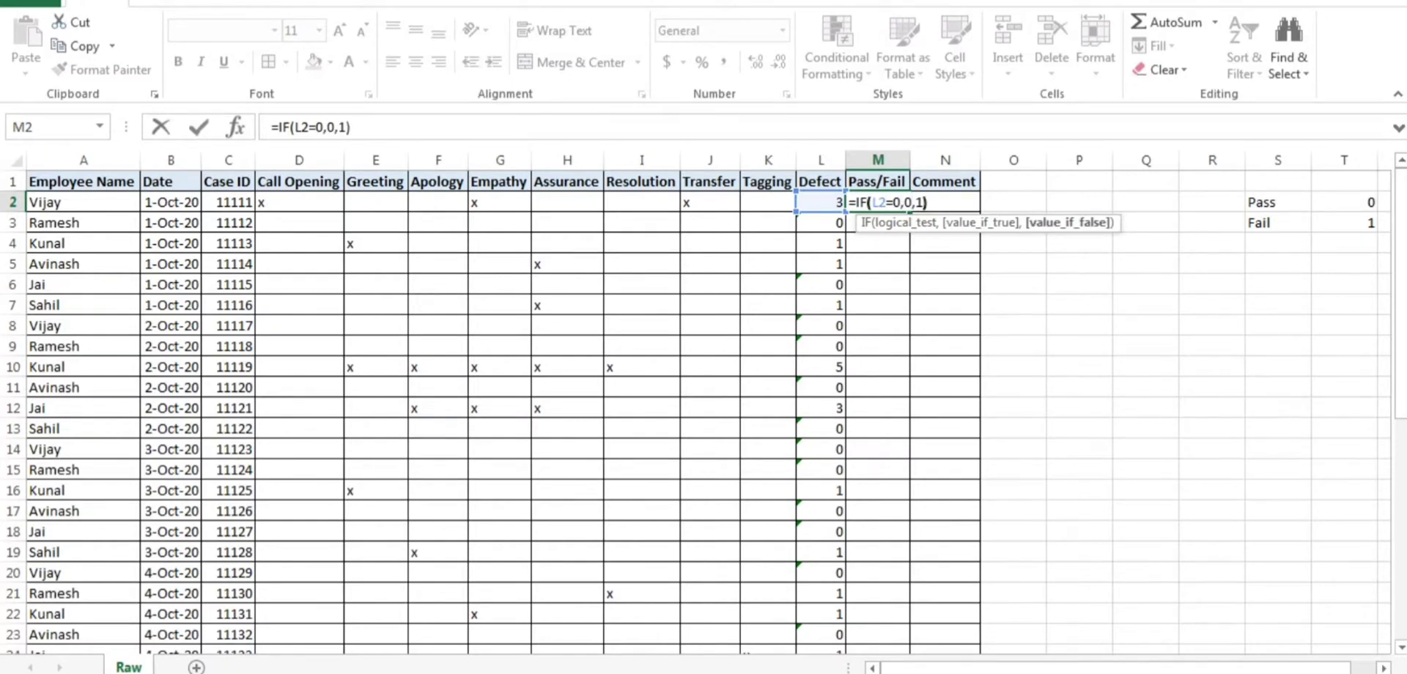
key("ctrl+Return")
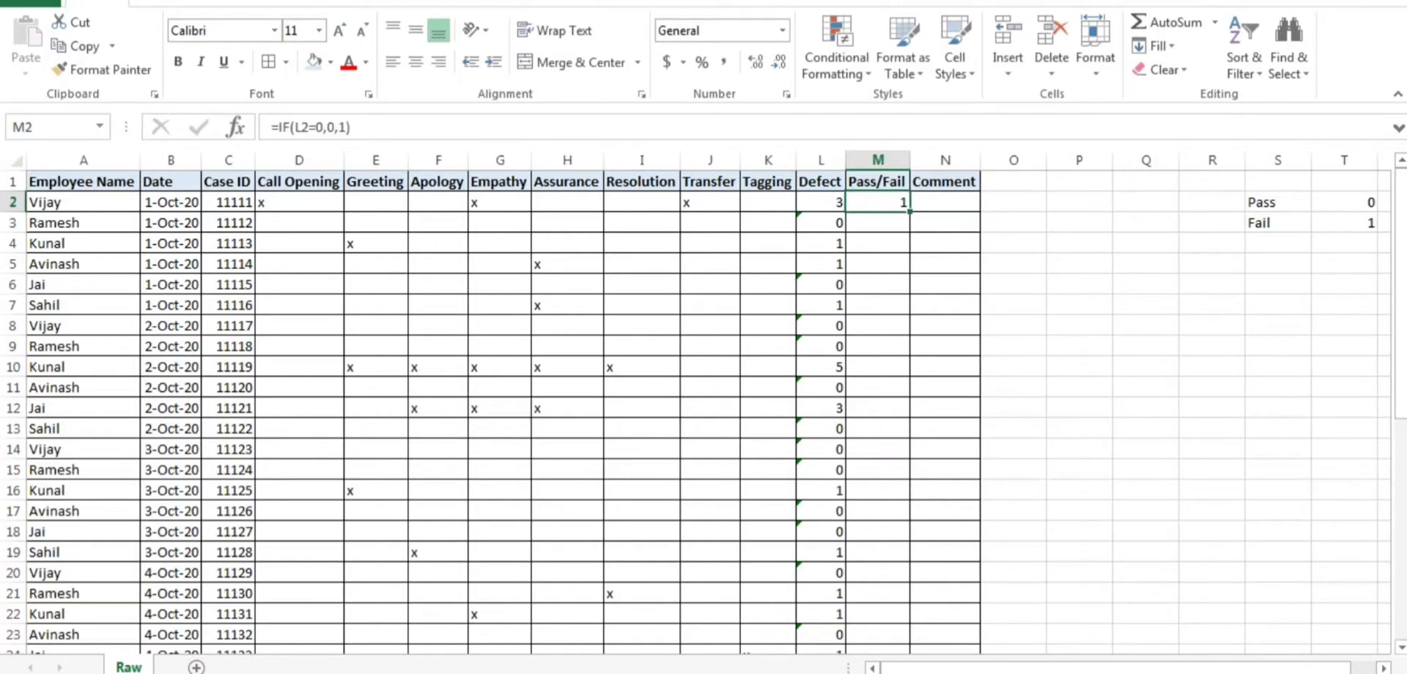
- Copy the IF formula from M2 down the Pass/Fail column through row 43
key("ctrl+c")
key("Left")
key("ctrl+Down")
key("Right")
key("ctrl+shift+Up")
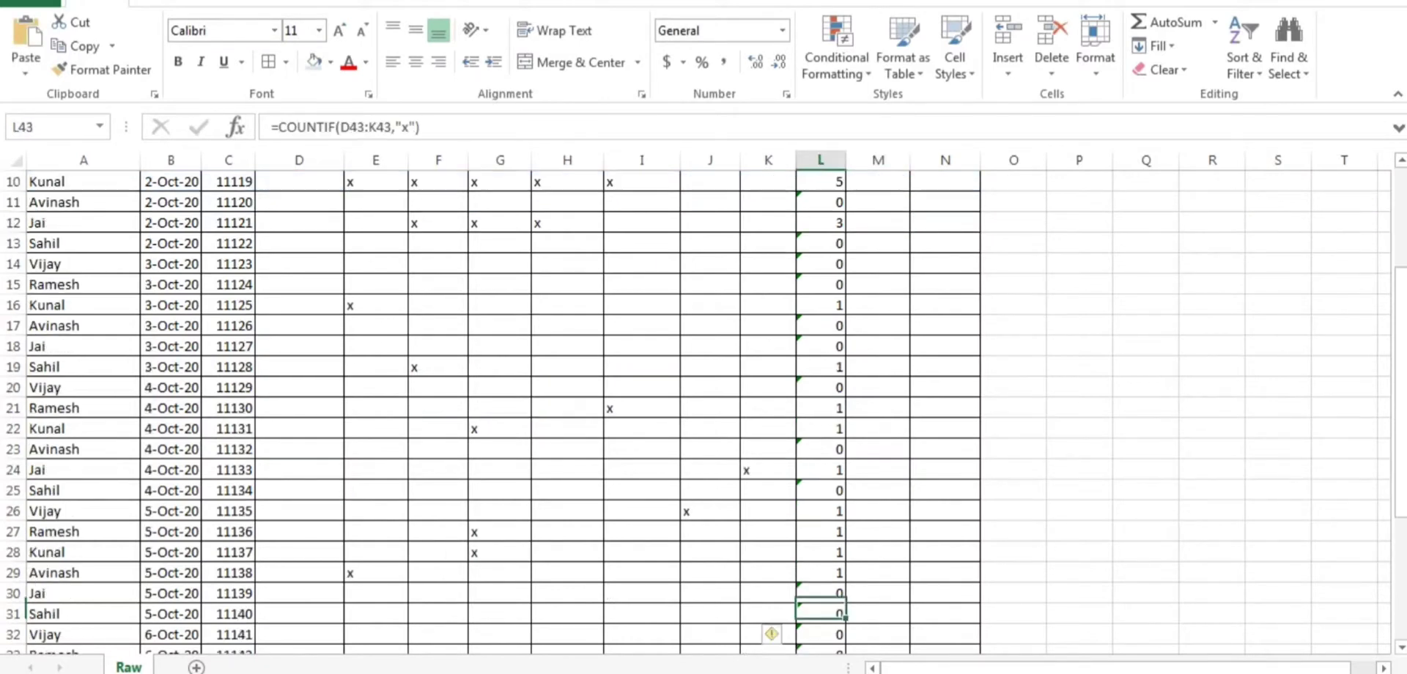
key("ctrl+v")
scroll(703, 410, "down", 10)
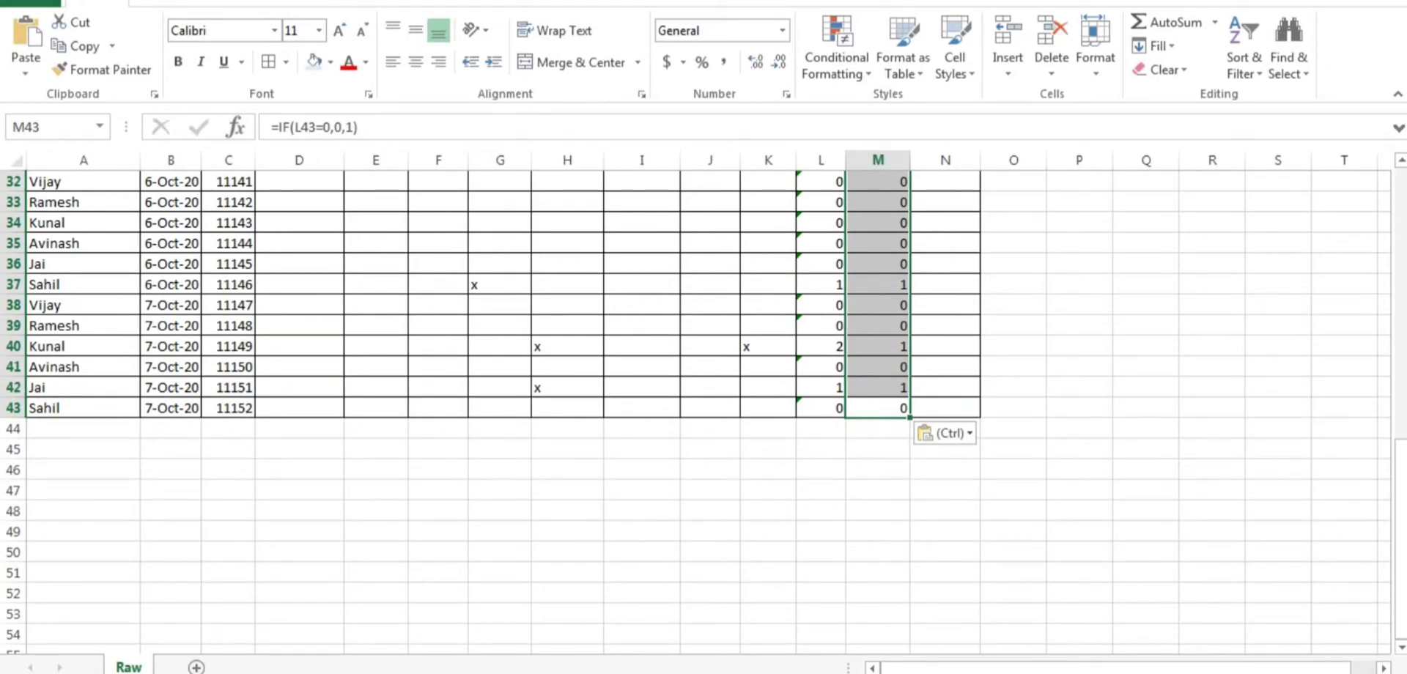
- Check the Defect and Pass/Fail columns from the first record down to row 43
key("ctrl+Up")
key("Left")
key("Down")
key("ctrl+shift+Down")
key("ctrl+v")
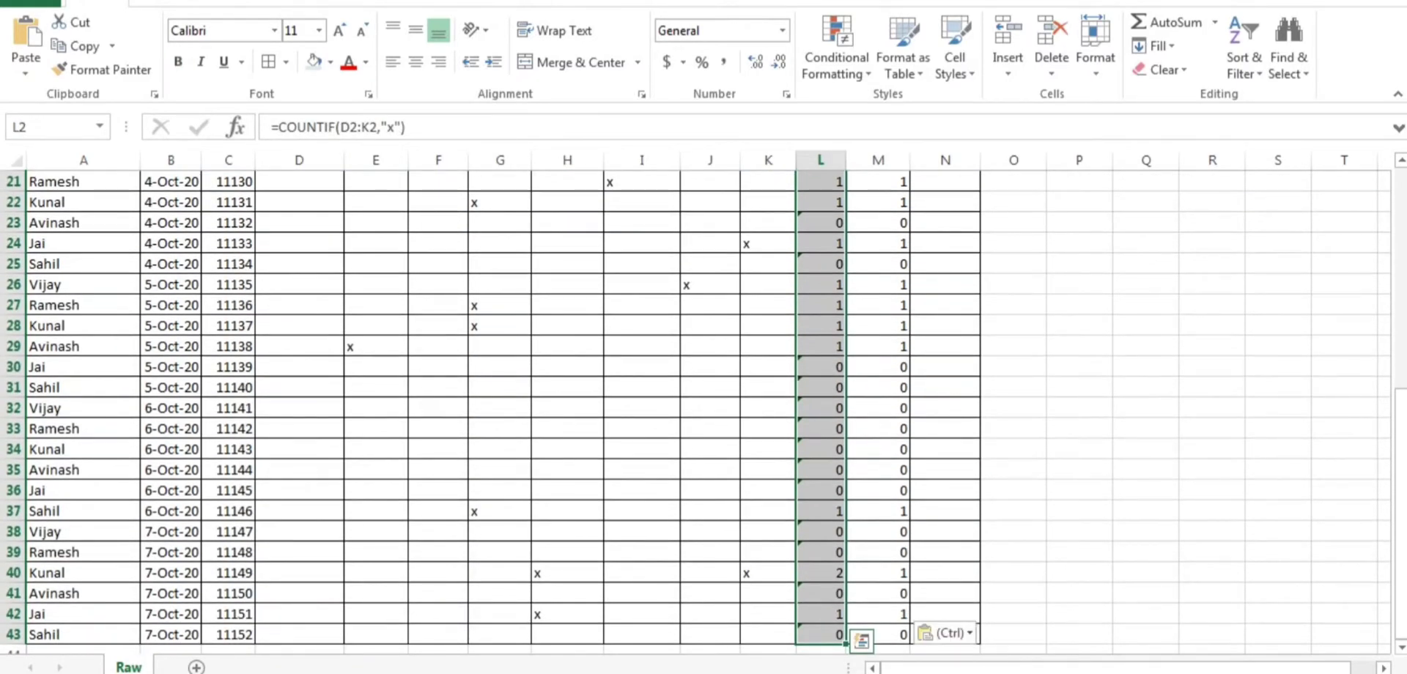
key("ctrl+Up")
key("Right")
key("Down")
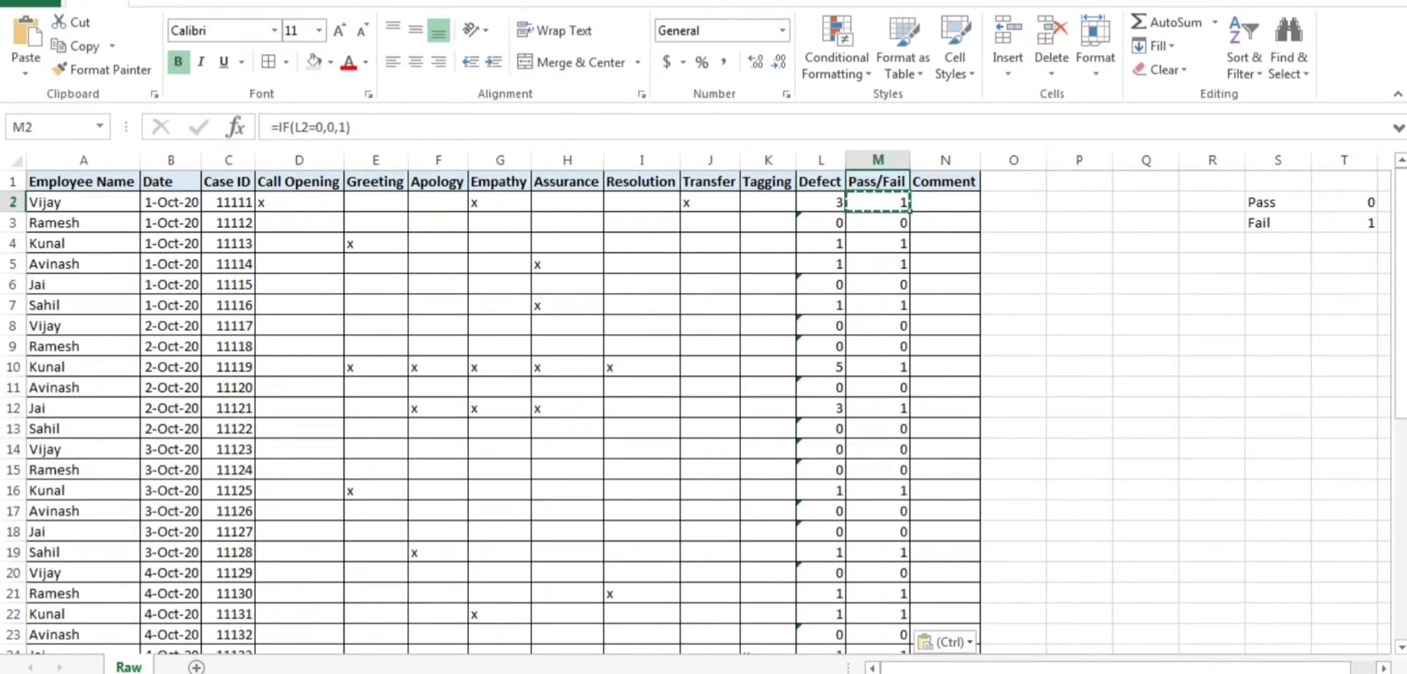
key("ctrl+shift+Down")
key("ctrl+v")
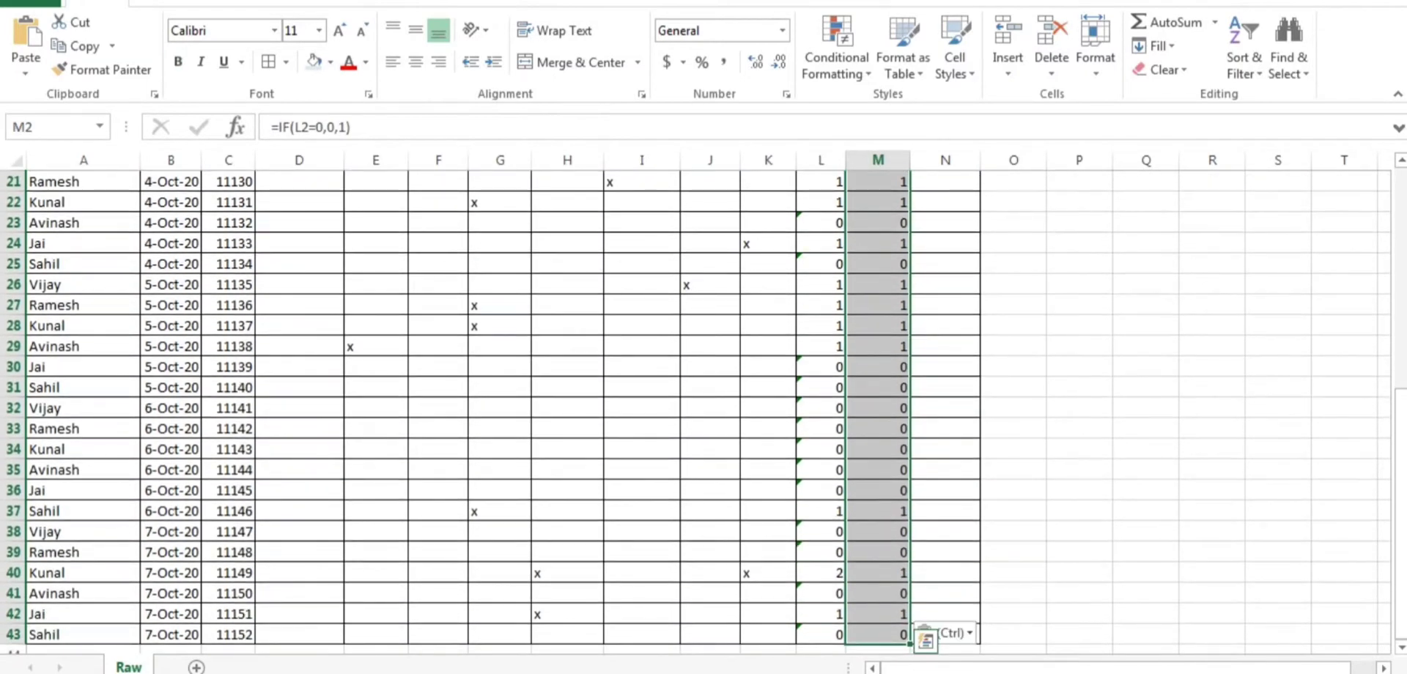
key("ctrl+Up")
key("Left")
key("ctrl+Left")
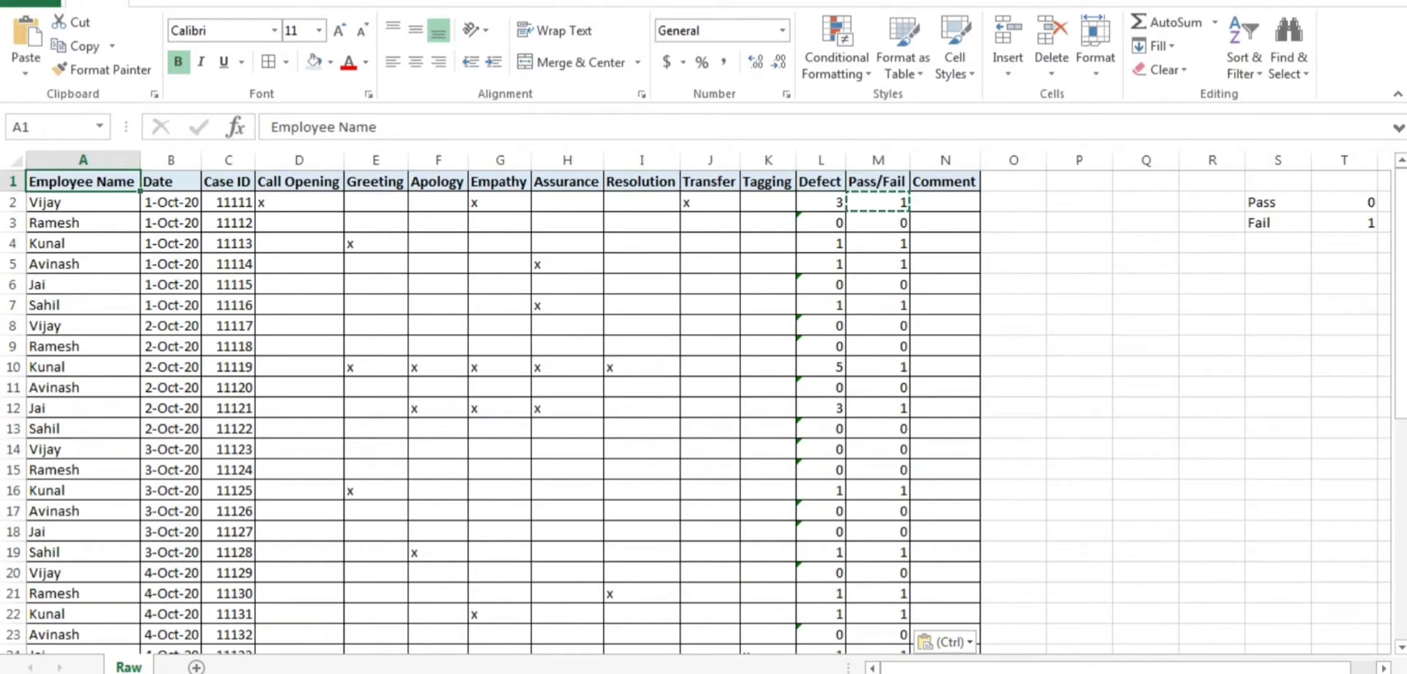
key("Down")
key("ctrl+shift+Down")
left_click(1146, 264)
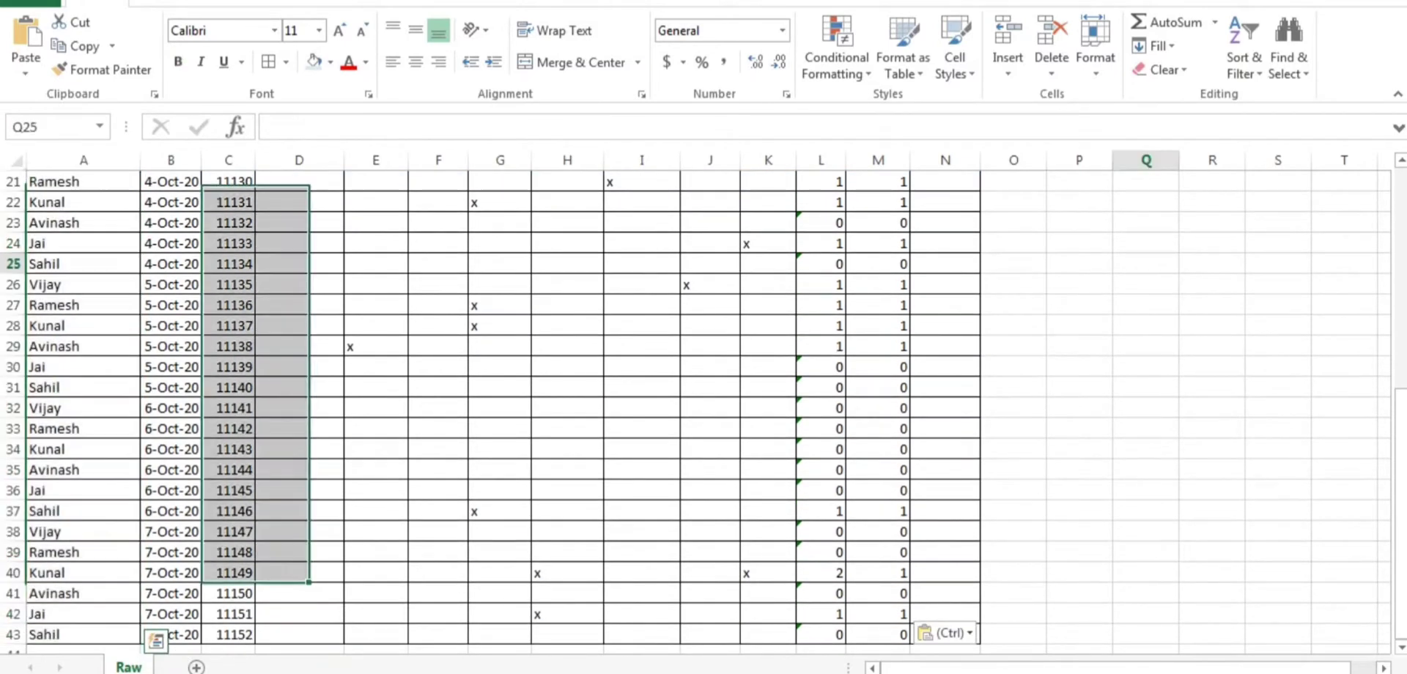
key("Left")
key("Left")
key("Left")
key("Left")
key("Left")
key("ctrl+Up")
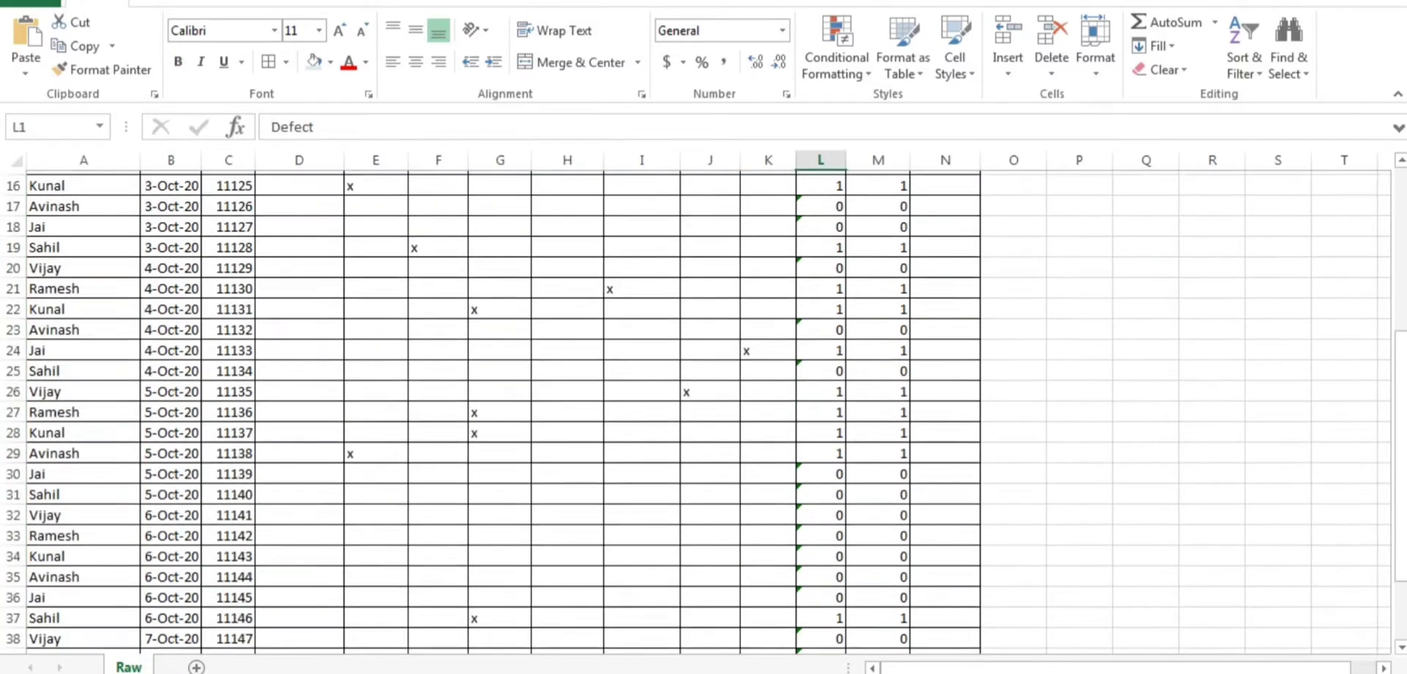
key("Right")
key("Right")
key("Down")
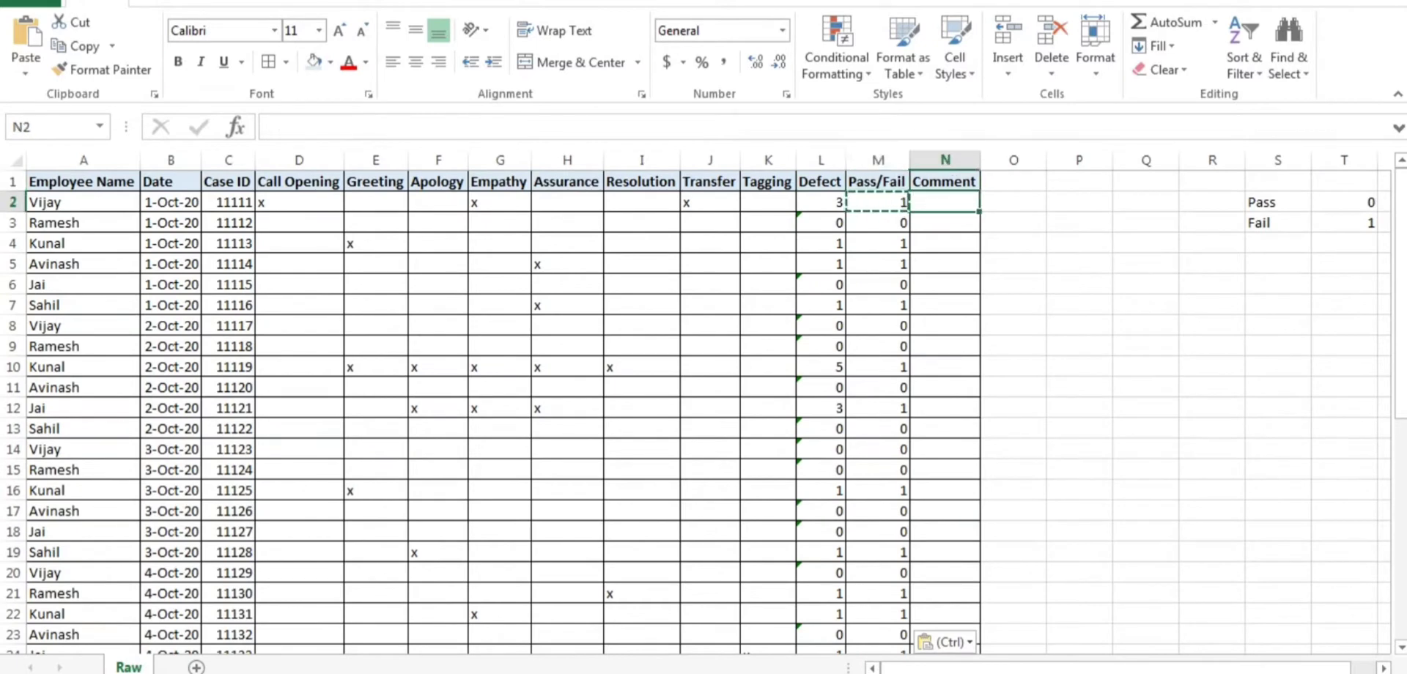
- Compare the Pass/Fail codes with the Defect counts for all records and clear the pending copy marquee
key("Left")
key("ctrl+shift+Down")
key("ctrl+Up")
key("Down")
key("Escape")
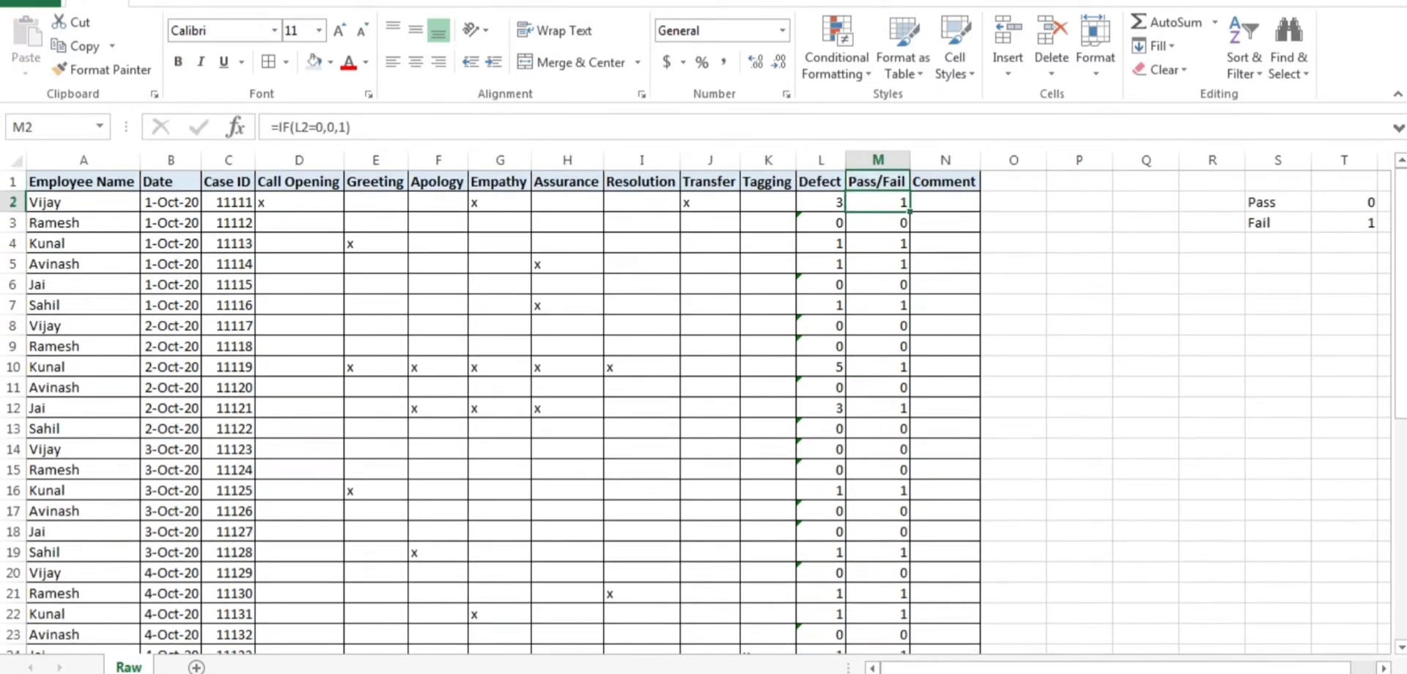
key("Left")
key("ctrl+shift+Down")
key("ctrl+Up")
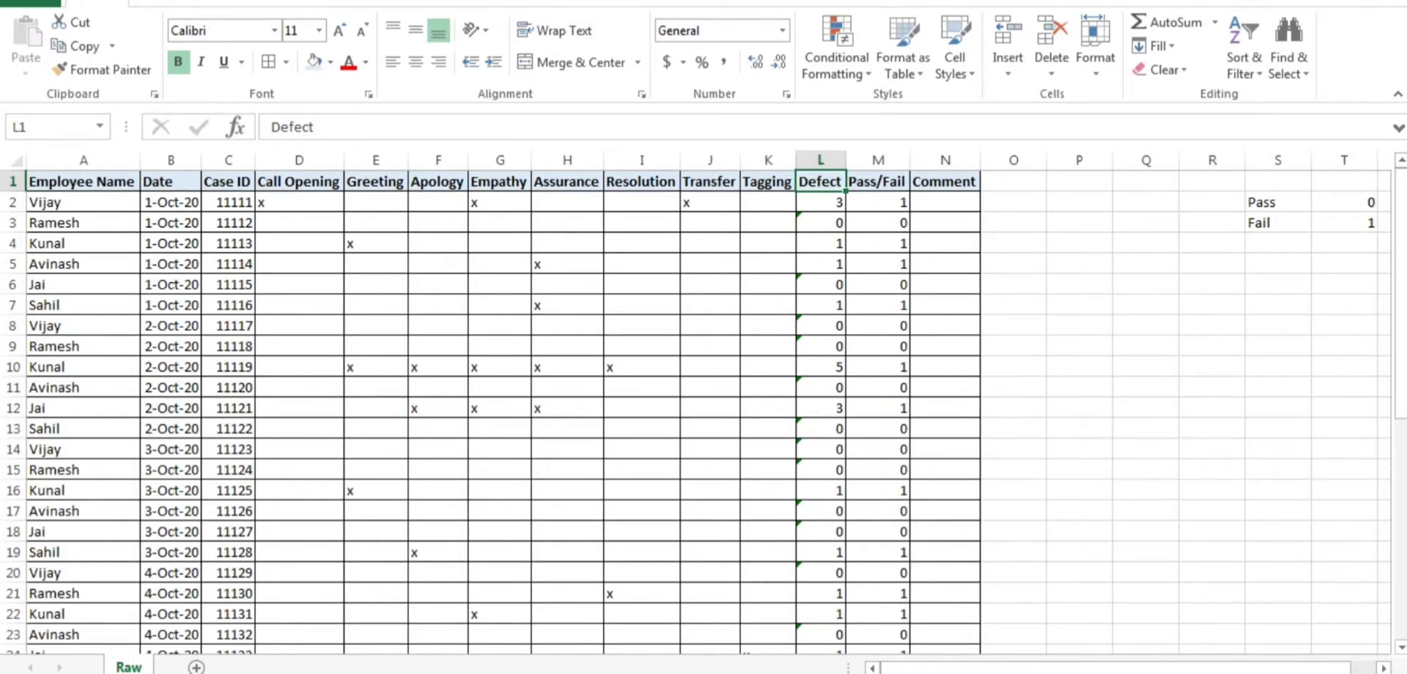
- Create a PivotTable on a new worksheet from the whole audit table, Raw!$A$1:$N$43
key("ctrl+a")
scroll(697, 411, "down", 7)
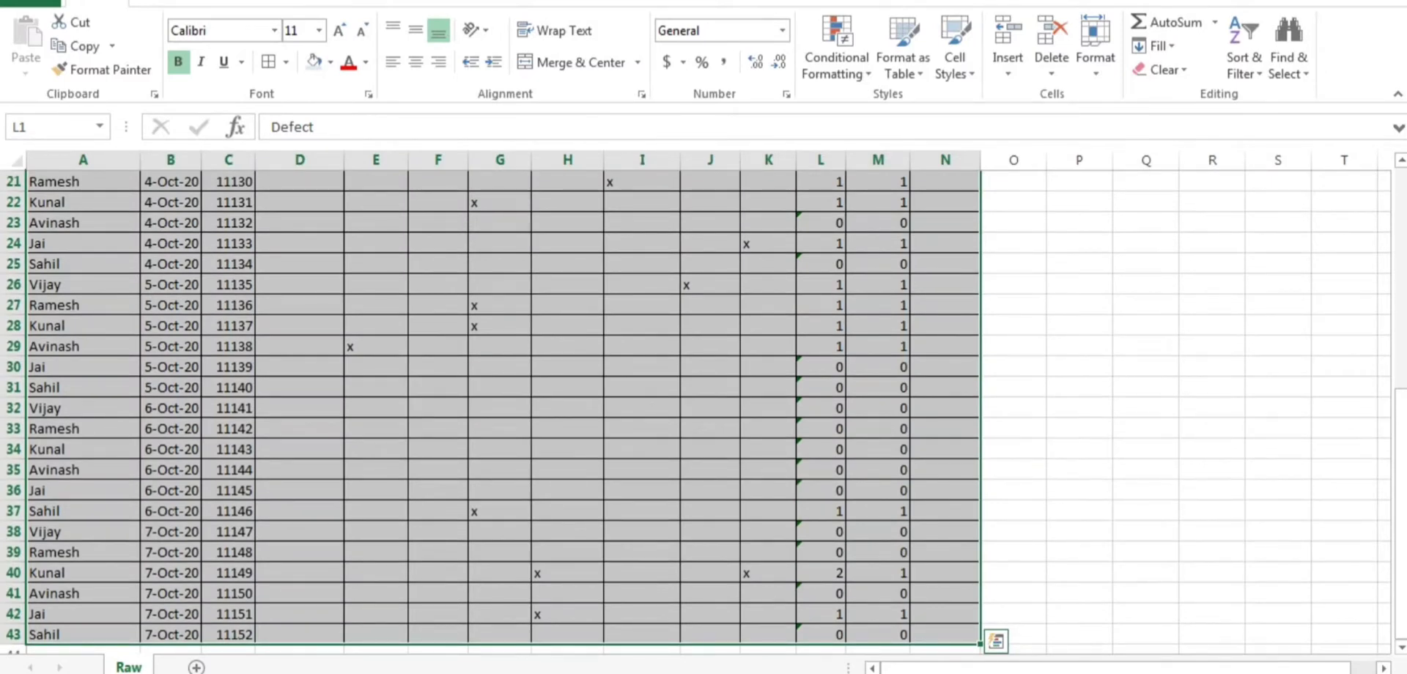
key("alt+n")
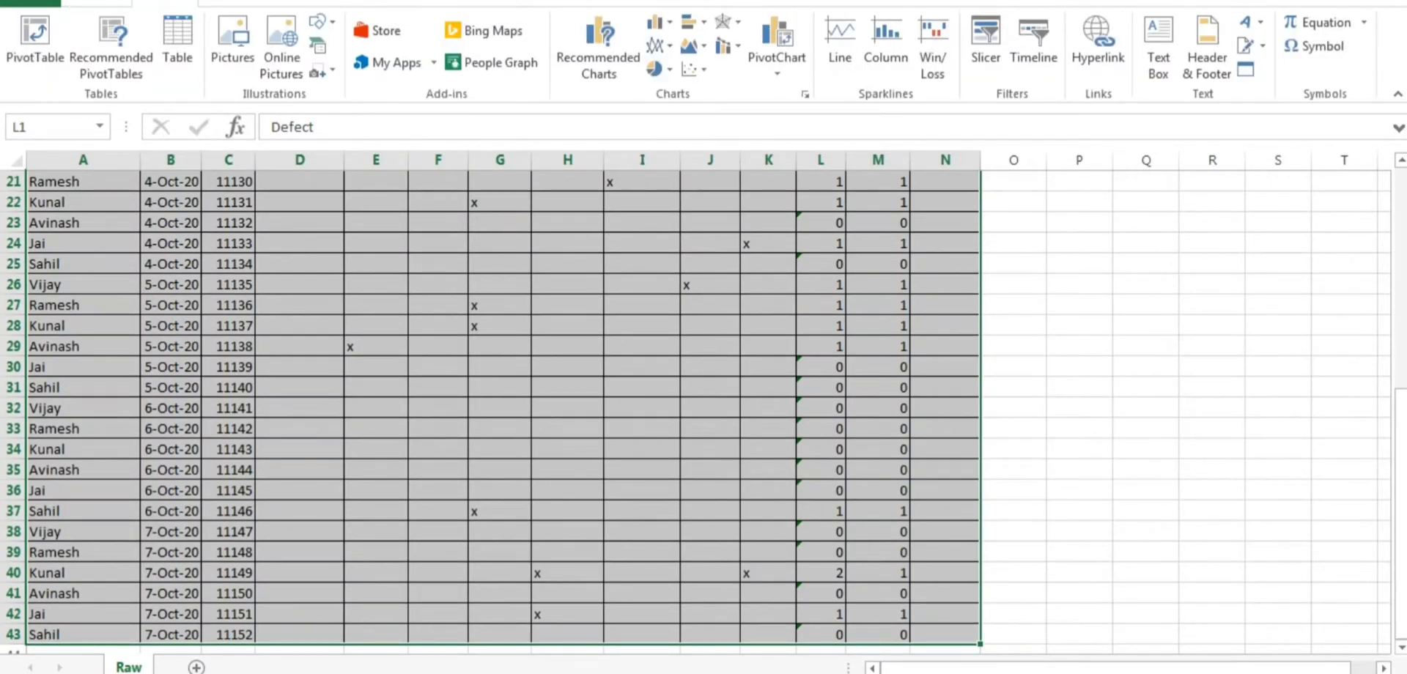
left_click(35, 46)
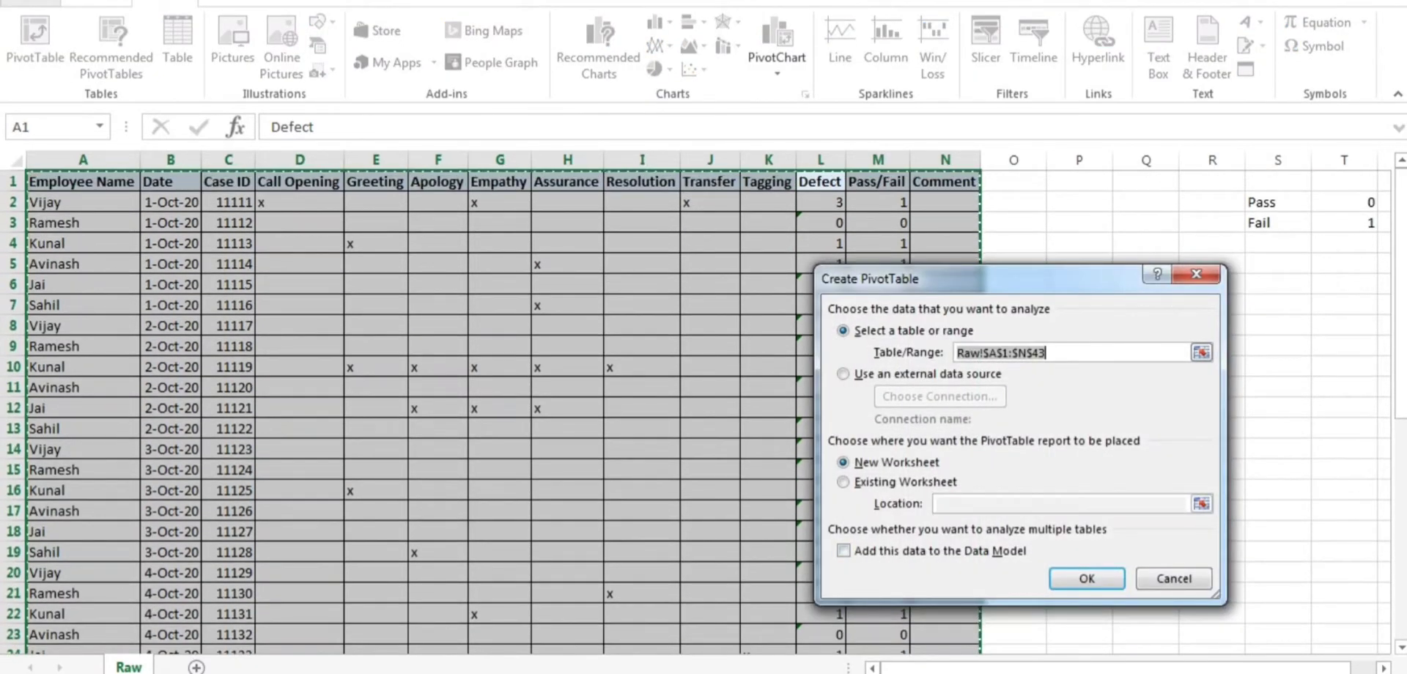
key("Return")
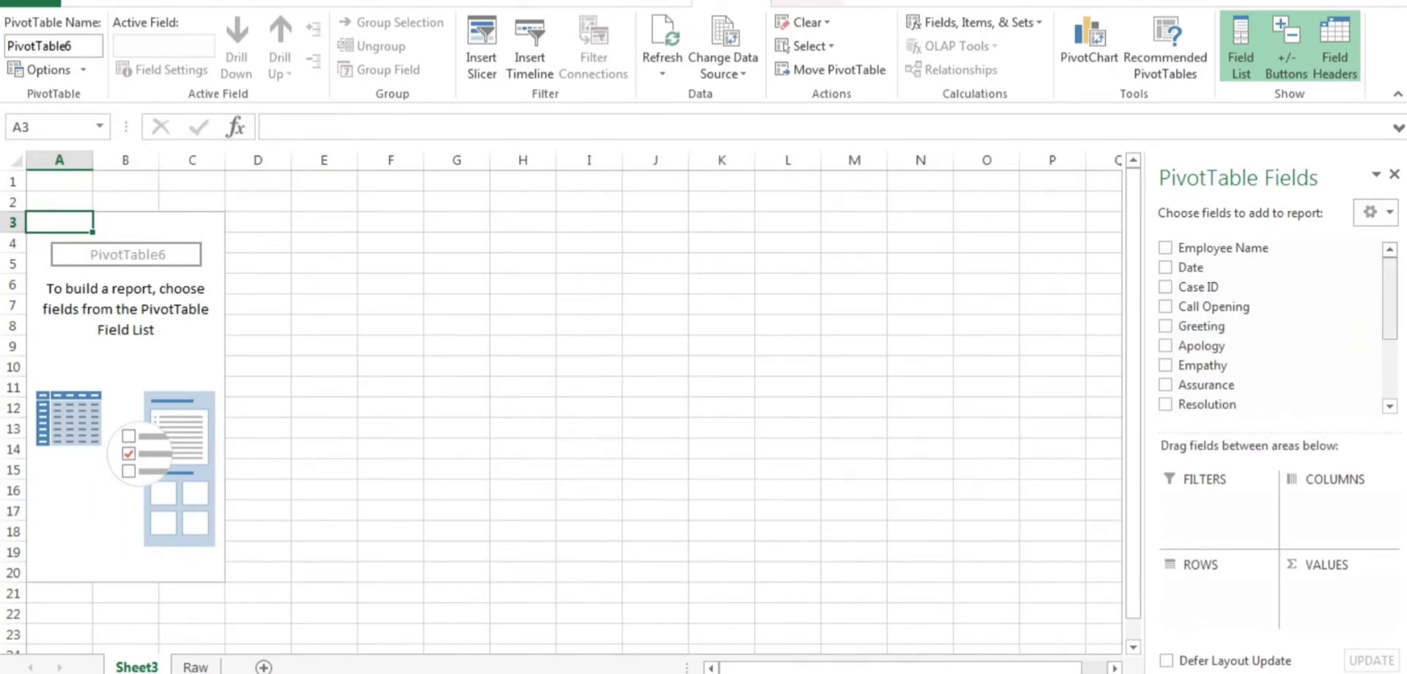
- Add Date as the PivotTable's row field and Sum of Defect as its value field
left_click_drag(1217, 268, 1217, 579)
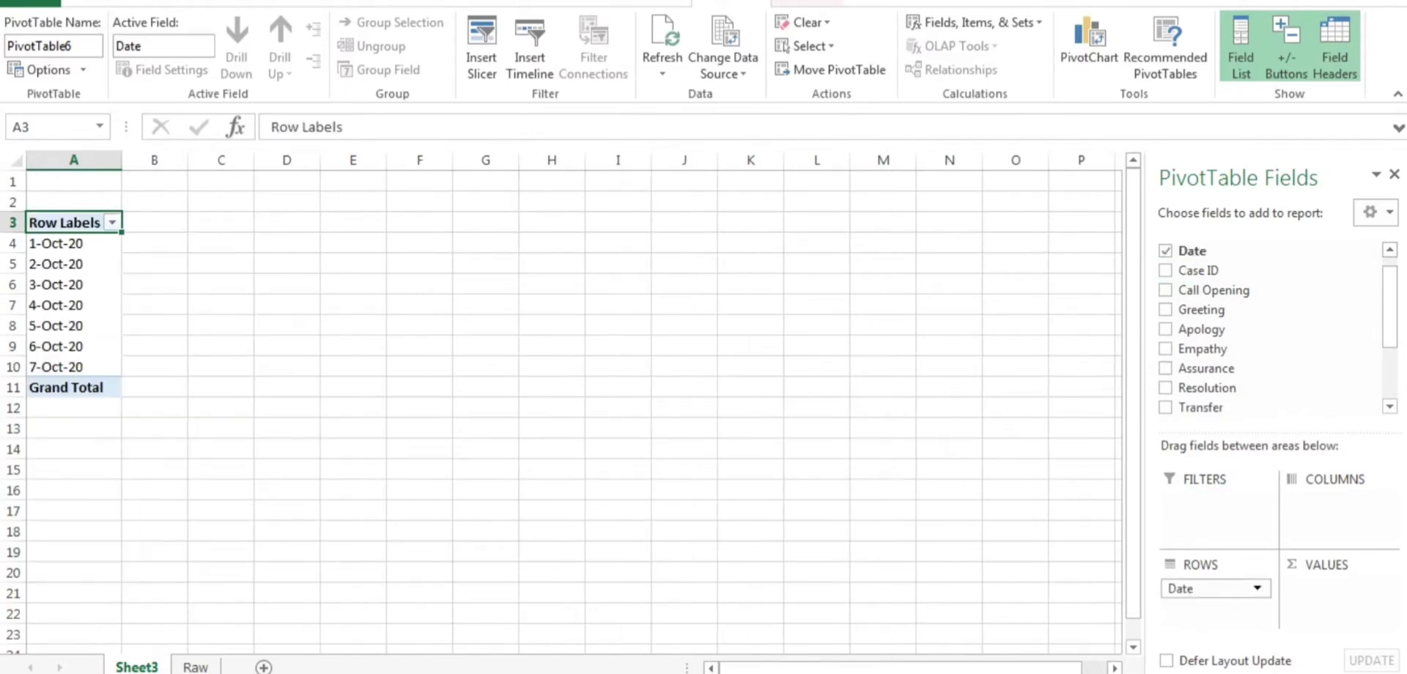
left_click_drag(1390, 307, 1390, 360)
left_click_drag(1217, 338, 1341, 583)
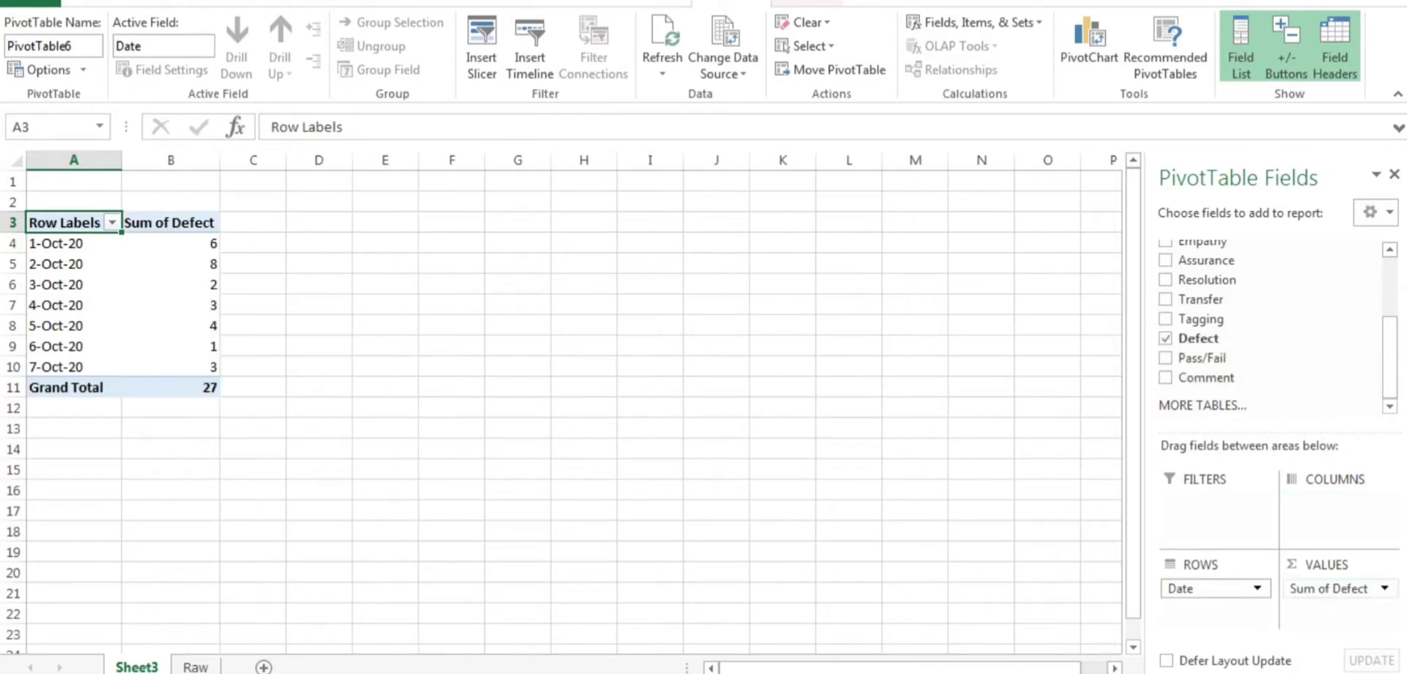
- Add Defect as a report filter and exclude the value 0, keeping 1, 2, 3 and 5 selected
left_click_drag(1202, 338, 1210, 502)
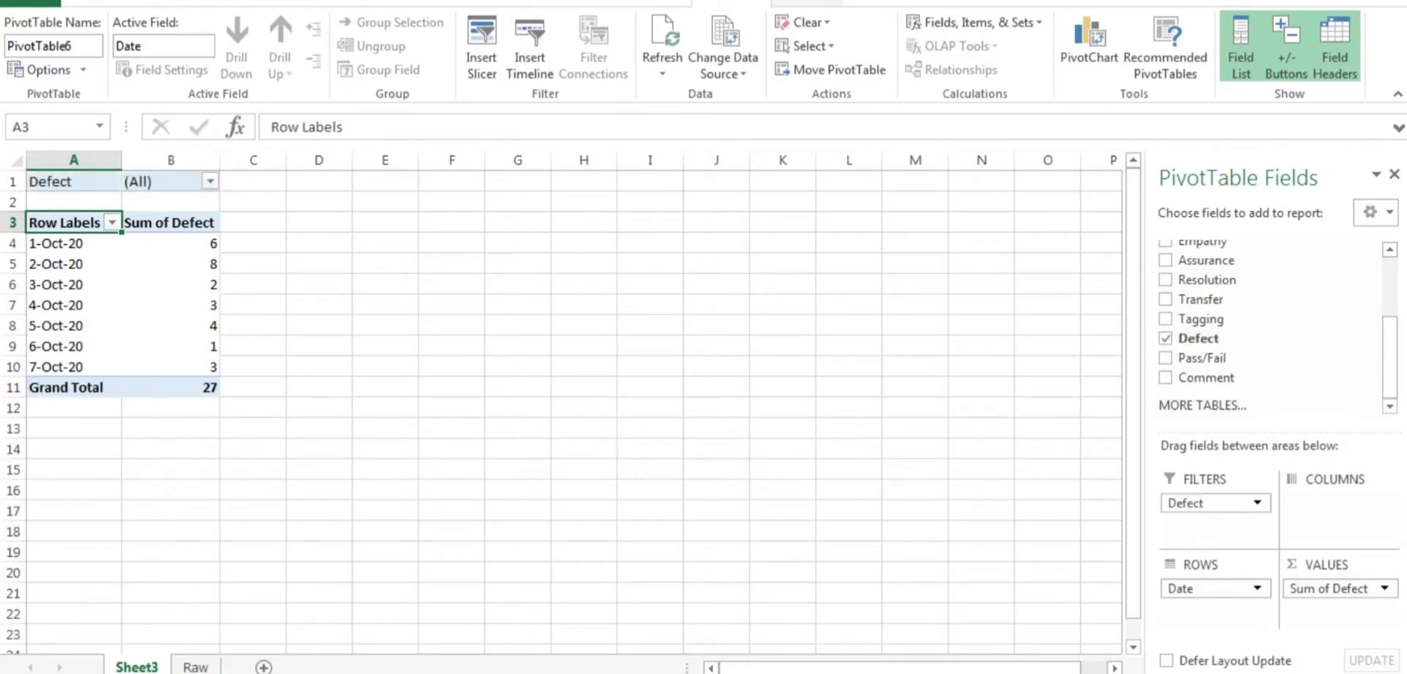
left_click(210, 181)
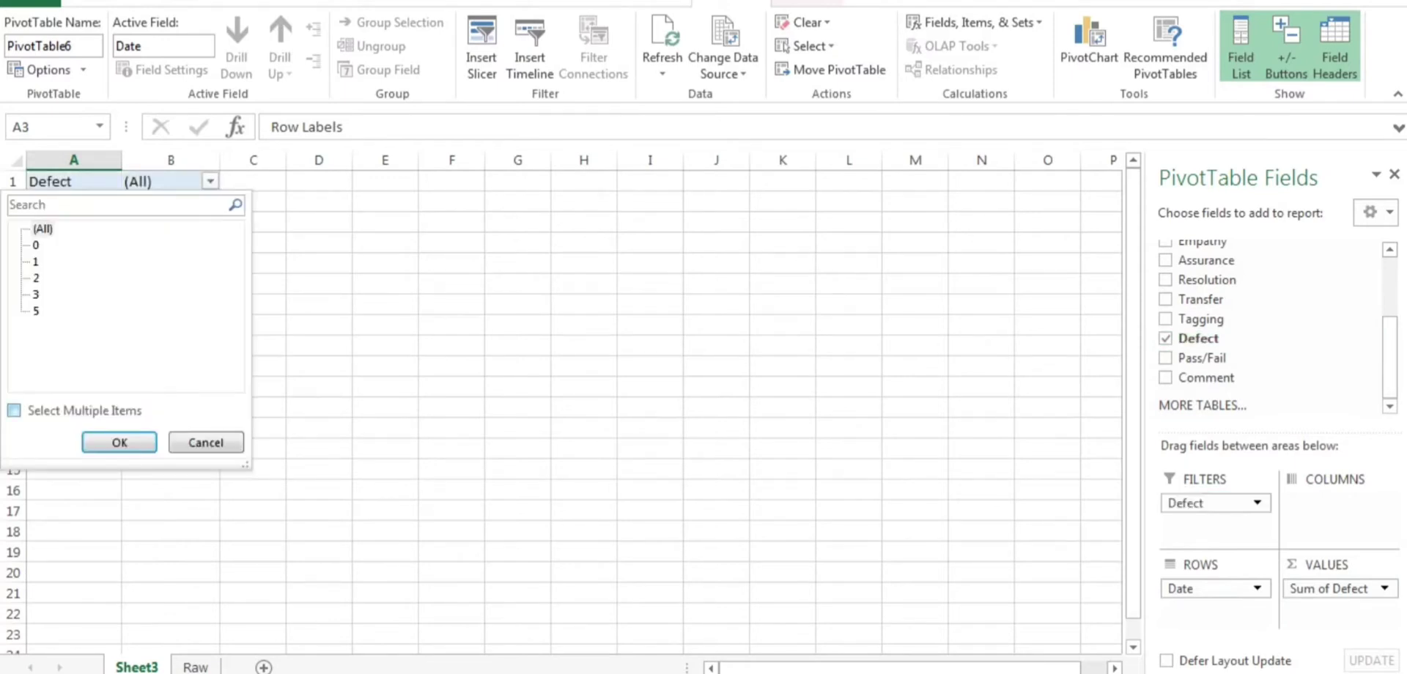
left_click(14, 411)
left_click(36, 244)
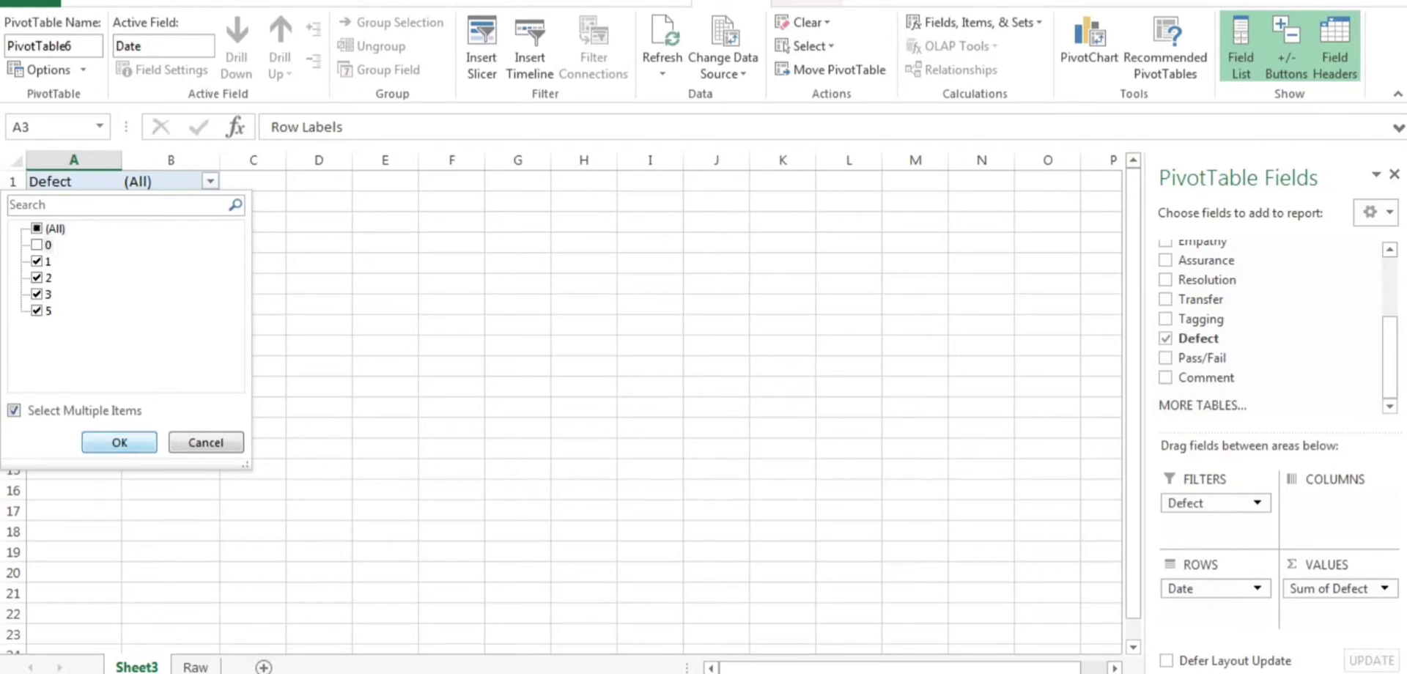
left_click(119, 442)
- Copy the PivotTable range A3:B11 and paste it starting at cell I3
left_click_drag(186, 243, 186, 366)
left_click_drag(66, 222, 220, 387)
key("ctrl+c")
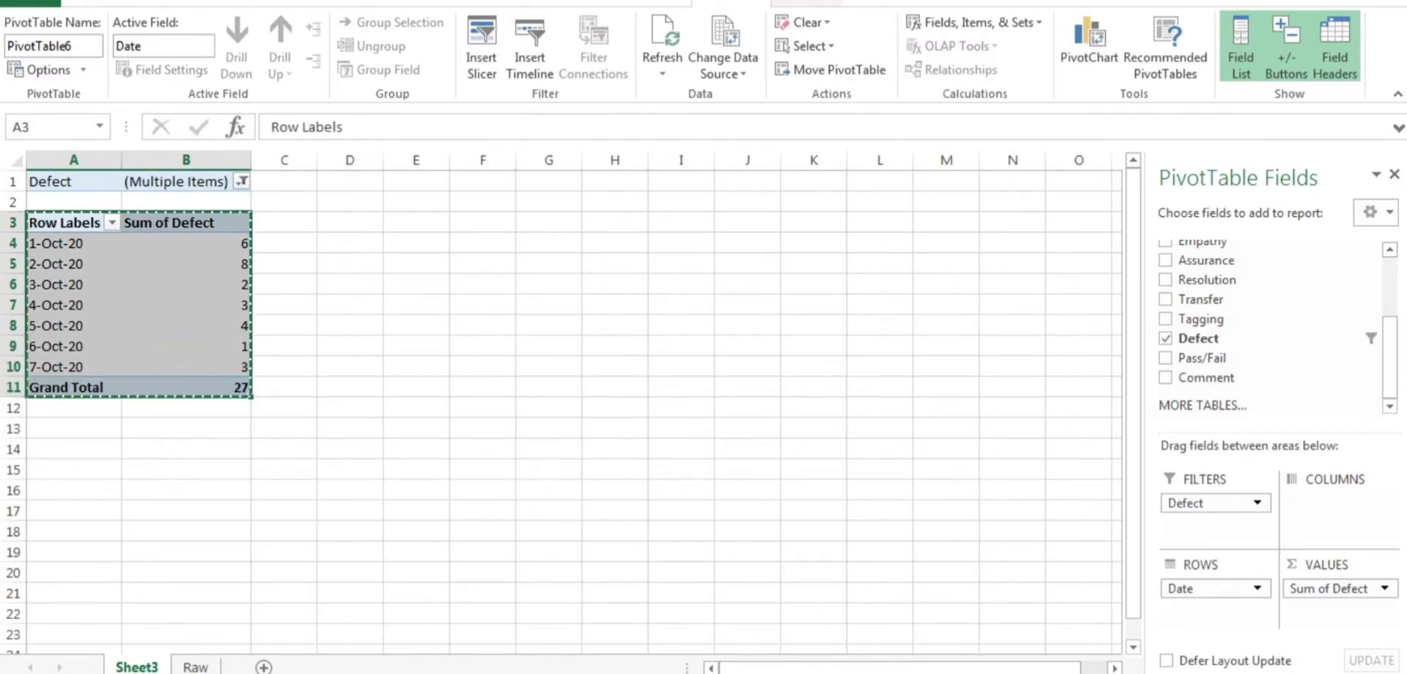
left_click(680, 222)
key("ctrl+v")
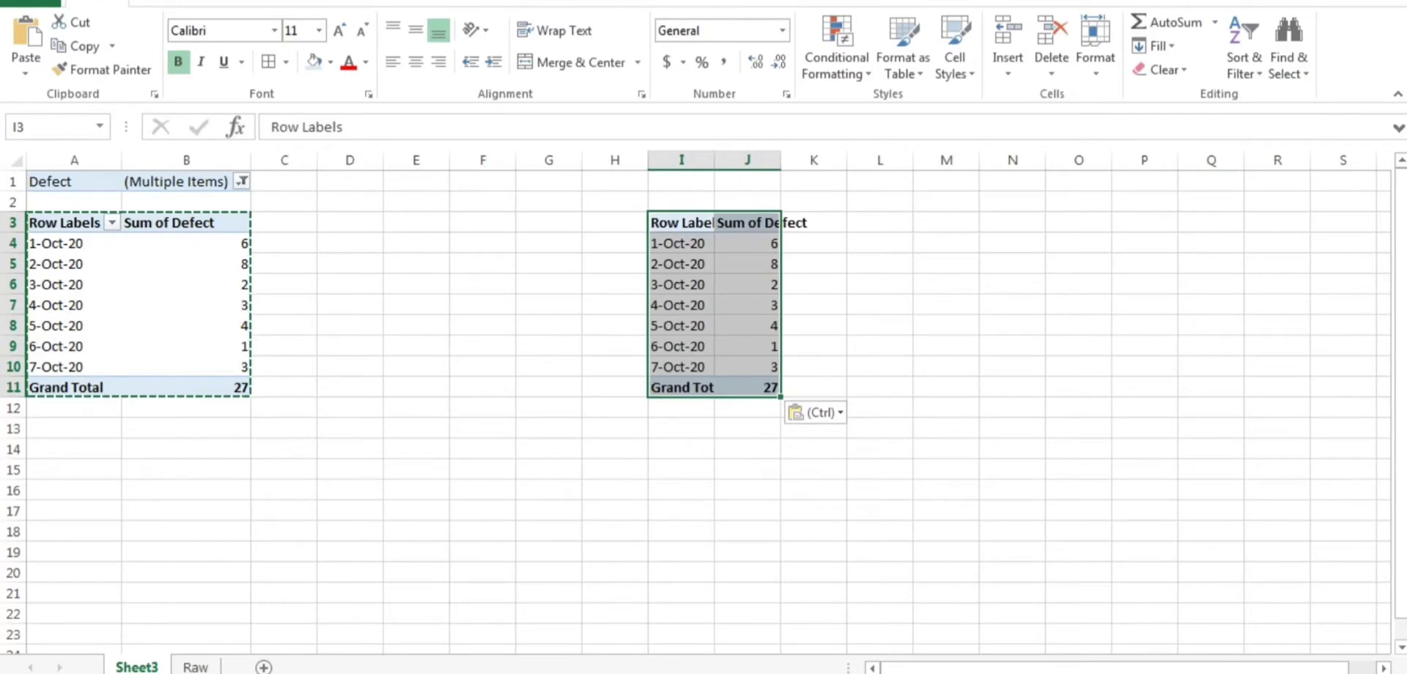
- Rename the pasted table's headers to Date in I3 and Defect in J3
left_click(681, 222)
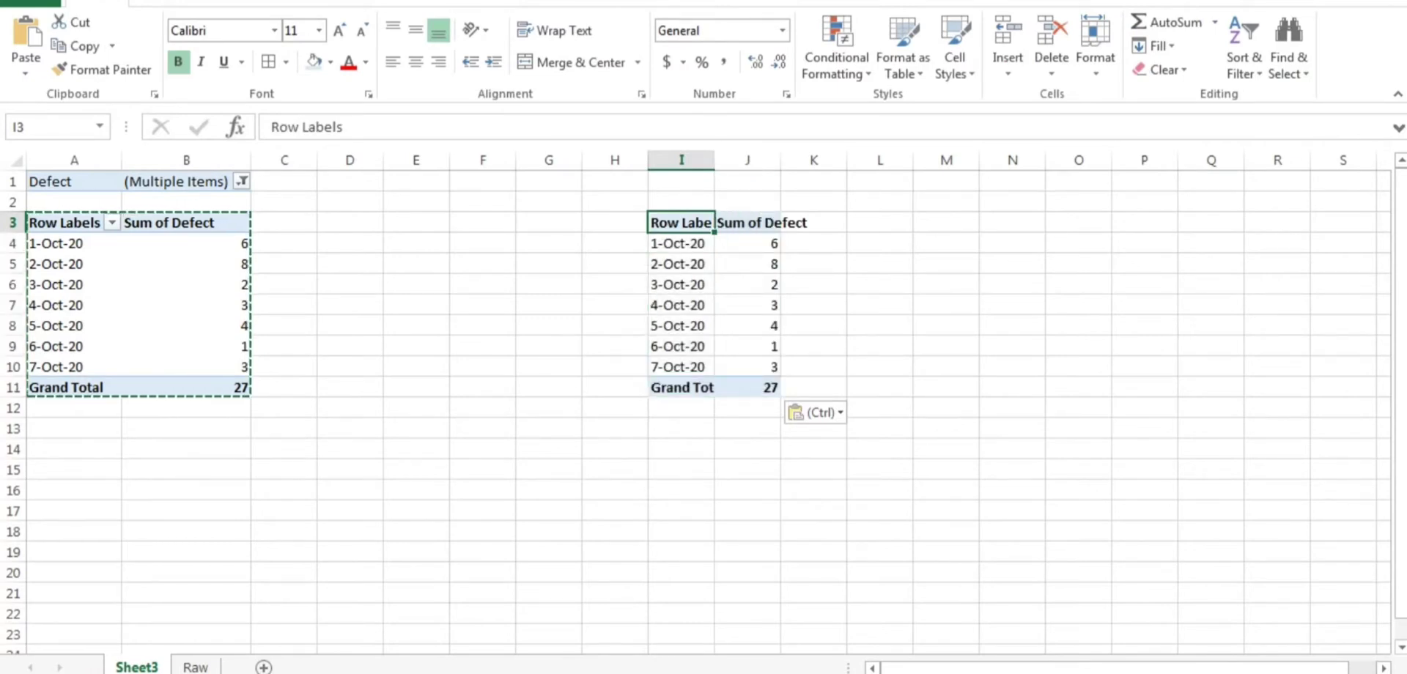
type("d")
key("BackSpace")
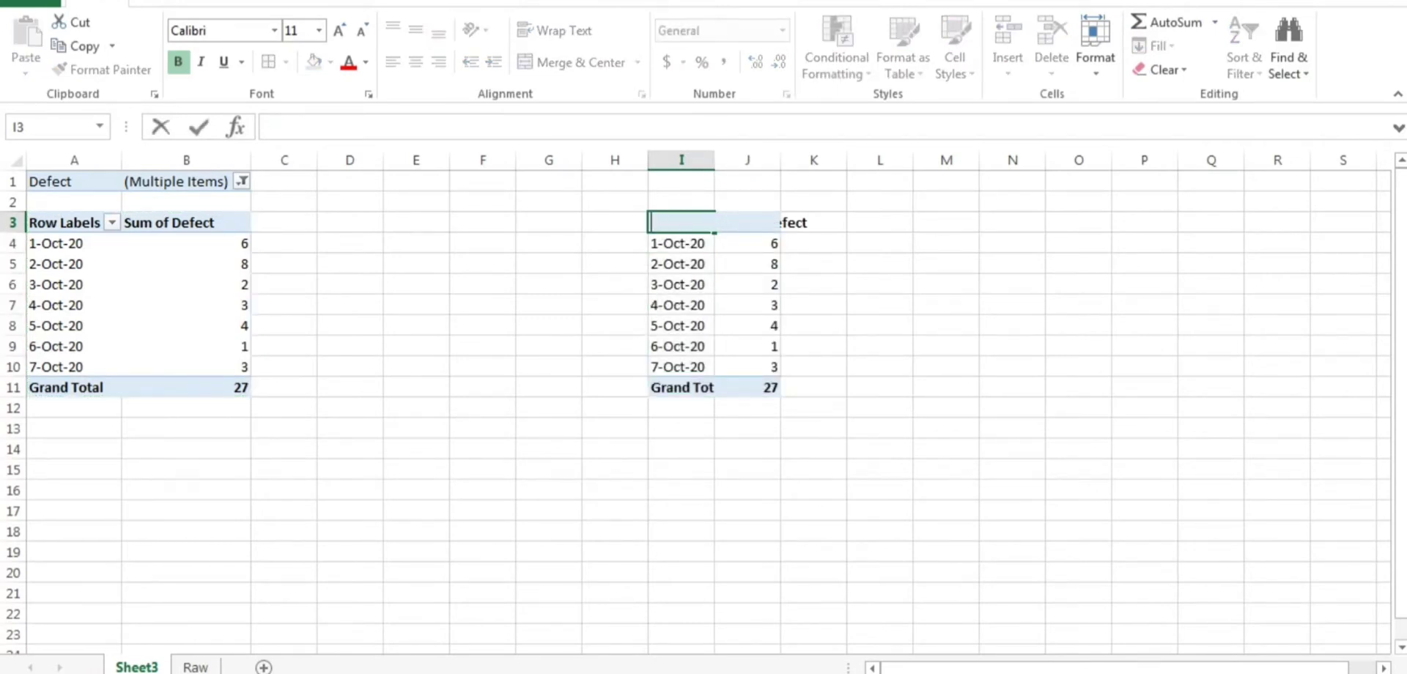
type("Date")
key("Tab")
type("Defect")
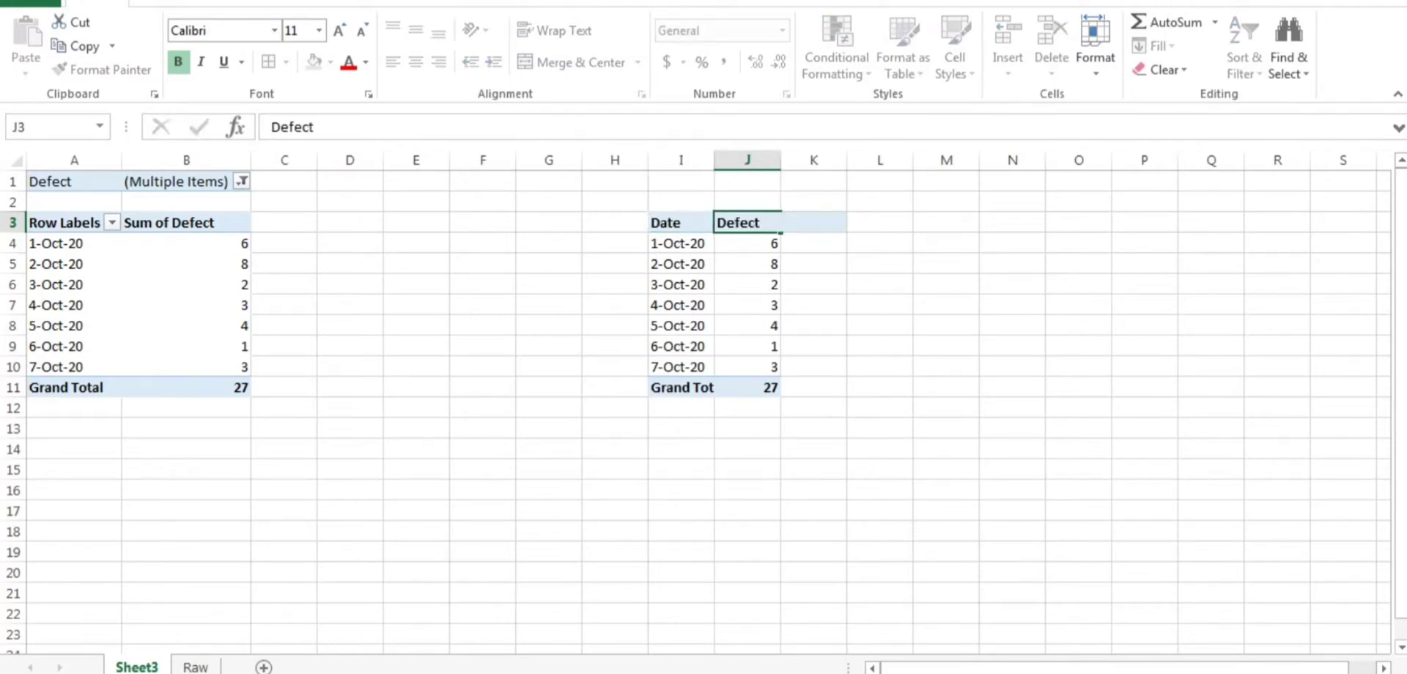
key("Tab")
- Move the Defect column from J3:J11 to column K, leaving column J empty beside the dates
type("Au")
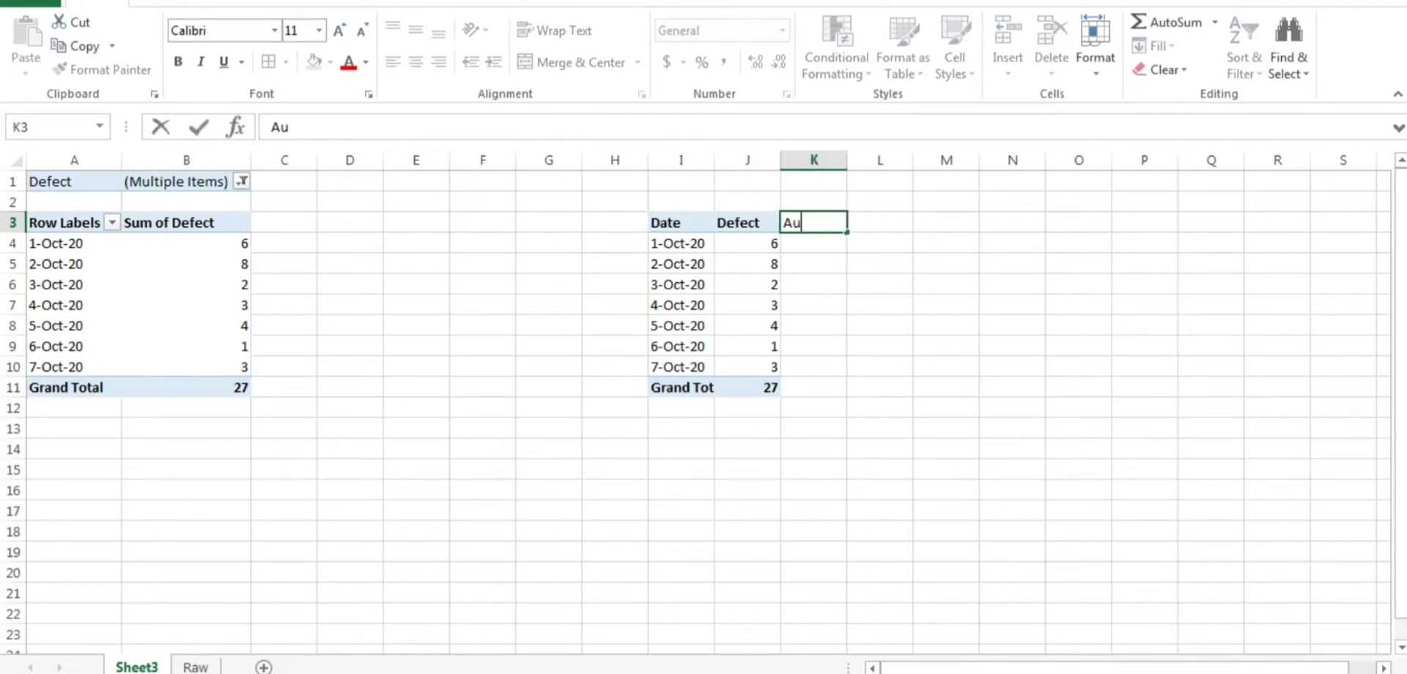
key("Escape")
key("Left")
key("ctrl+shift+Down")
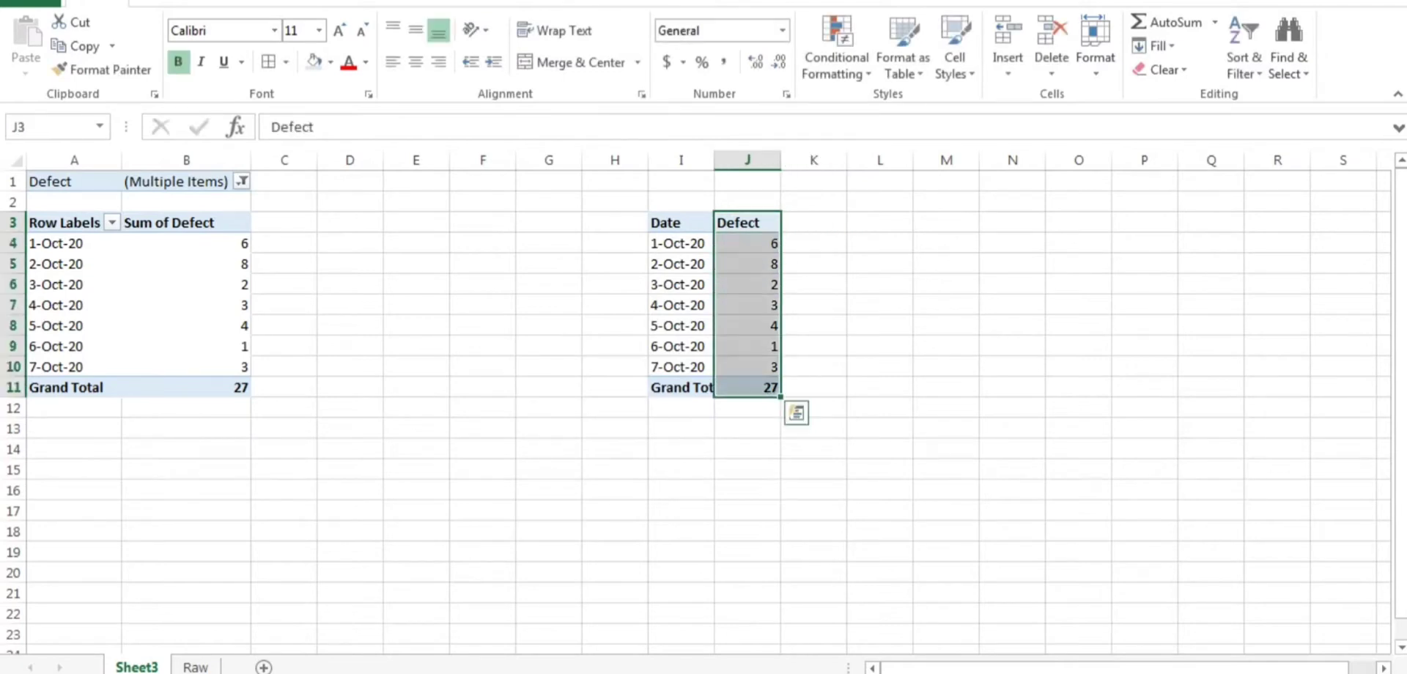
key("ctrl+c")
key("Right")
key("Return")
- Enter the header Audit Count in cell J3, between Date and Defect
key("Left")
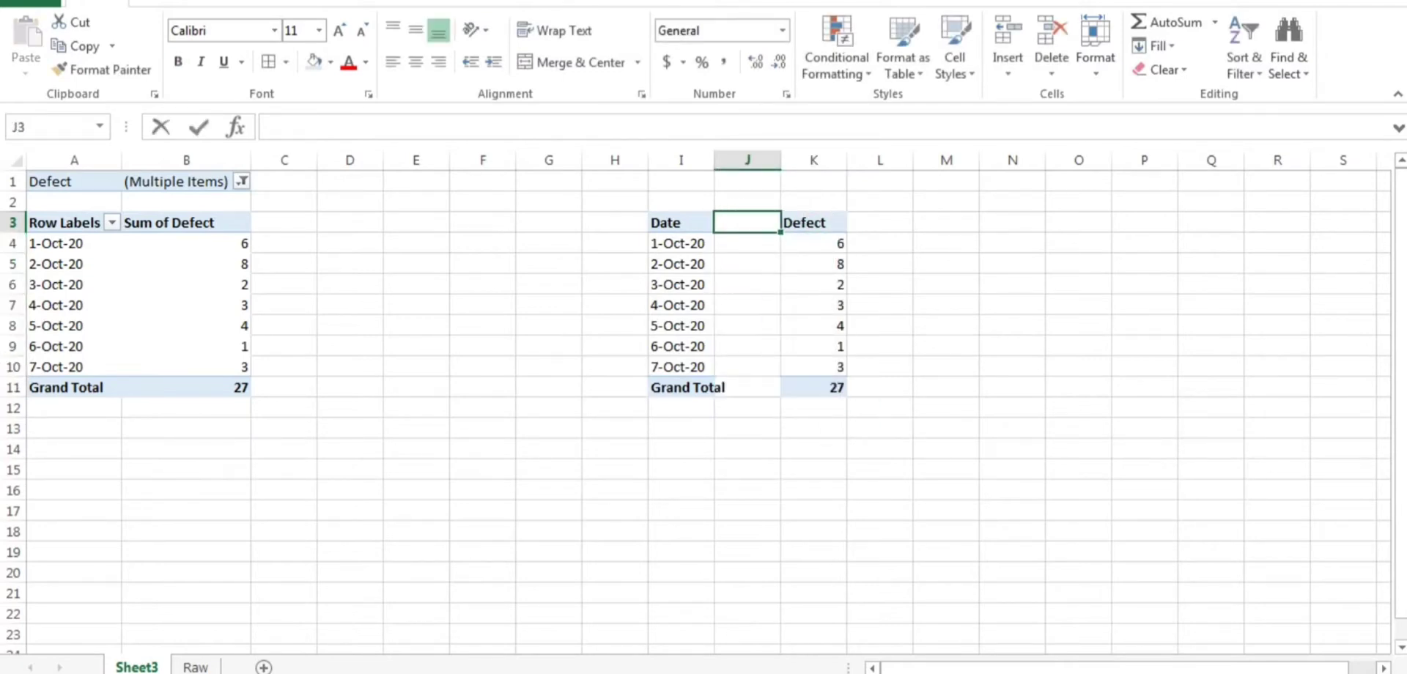
type("Audit Count")
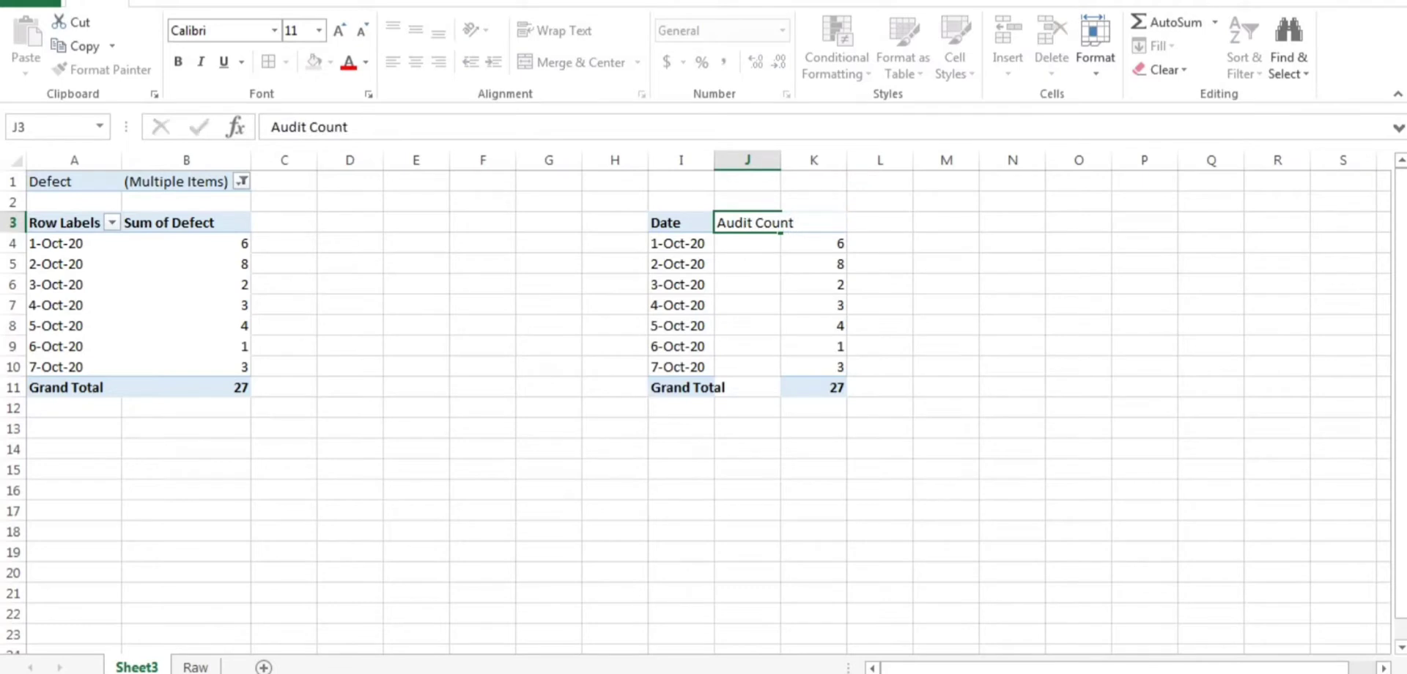
key("ctrl+Return")
key("Right")
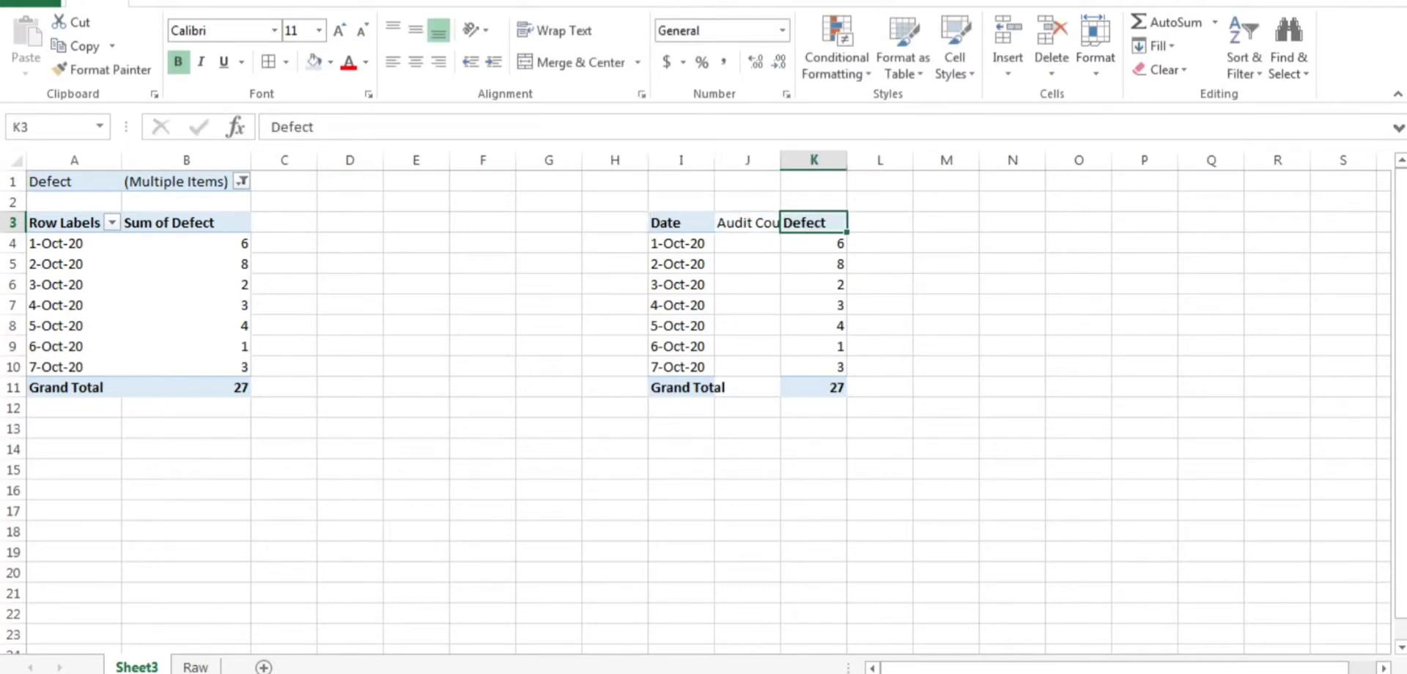
- Copy the formatting of the Defect header in K3 onto the Audit Count header in J3
left_click(101, 69)
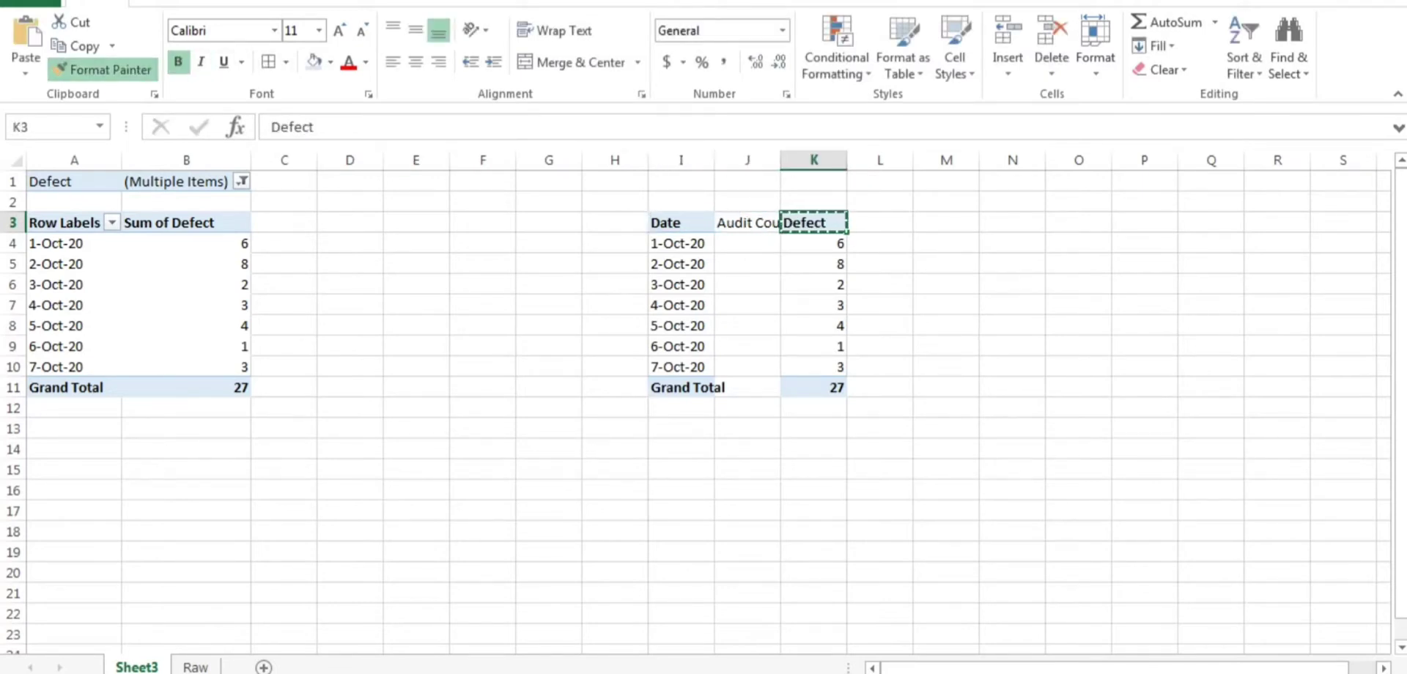
left_click(747, 222)
left_click(680, 243)
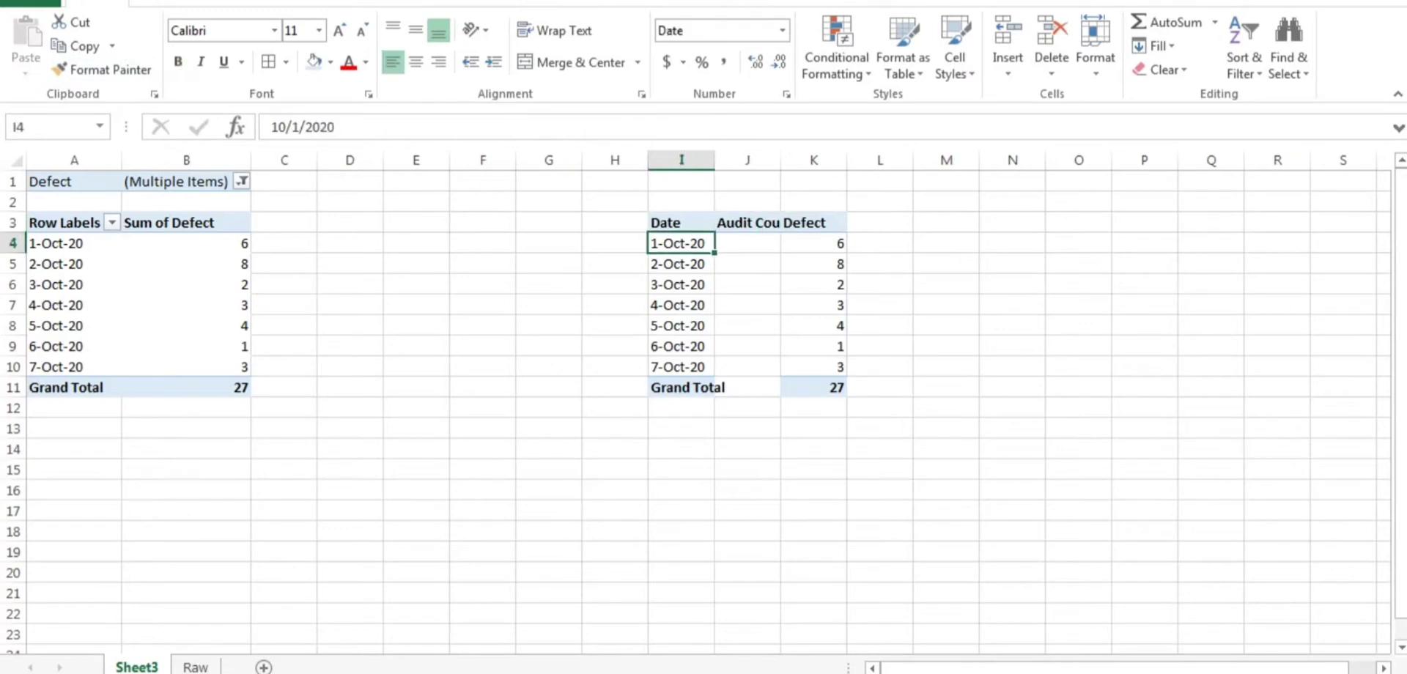
- Remove the Defect field from both the values and the report filter of the PivotTable
left_click(74, 279)
left_click(185, 284)
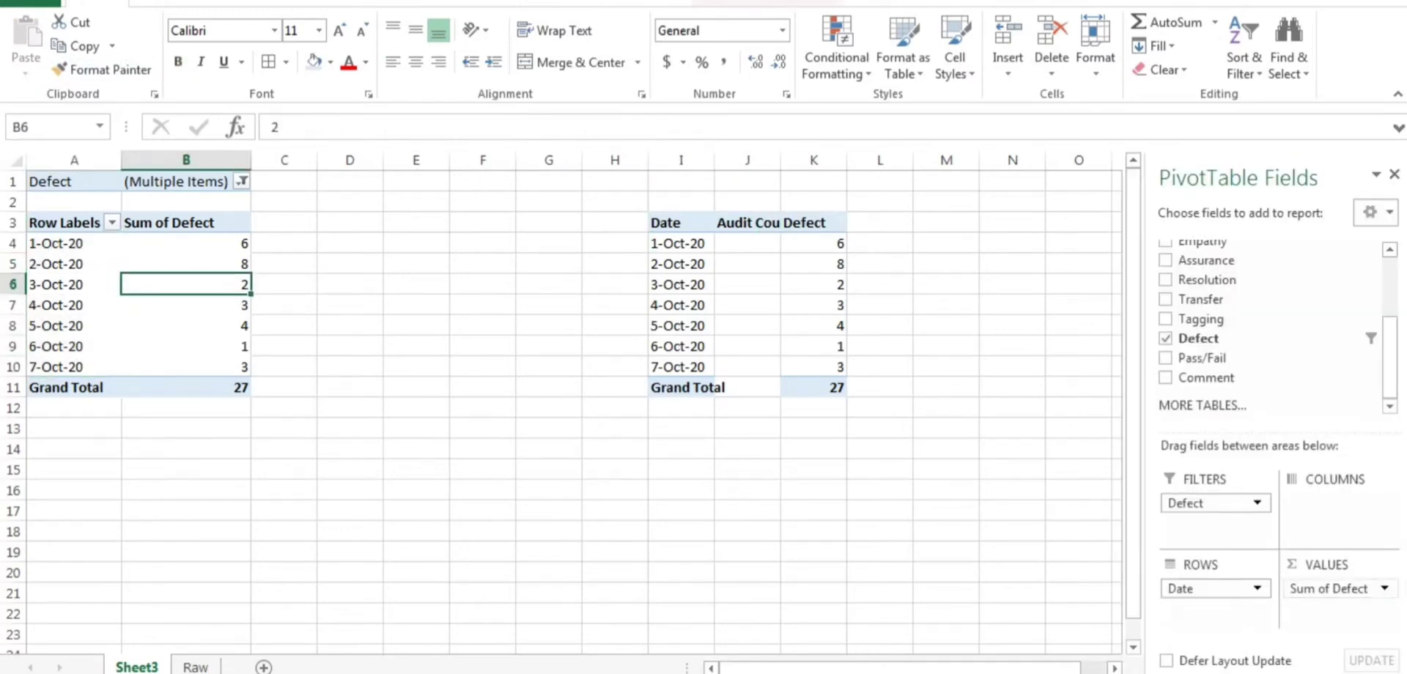
left_click_drag(1330, 589, 1268, 377)
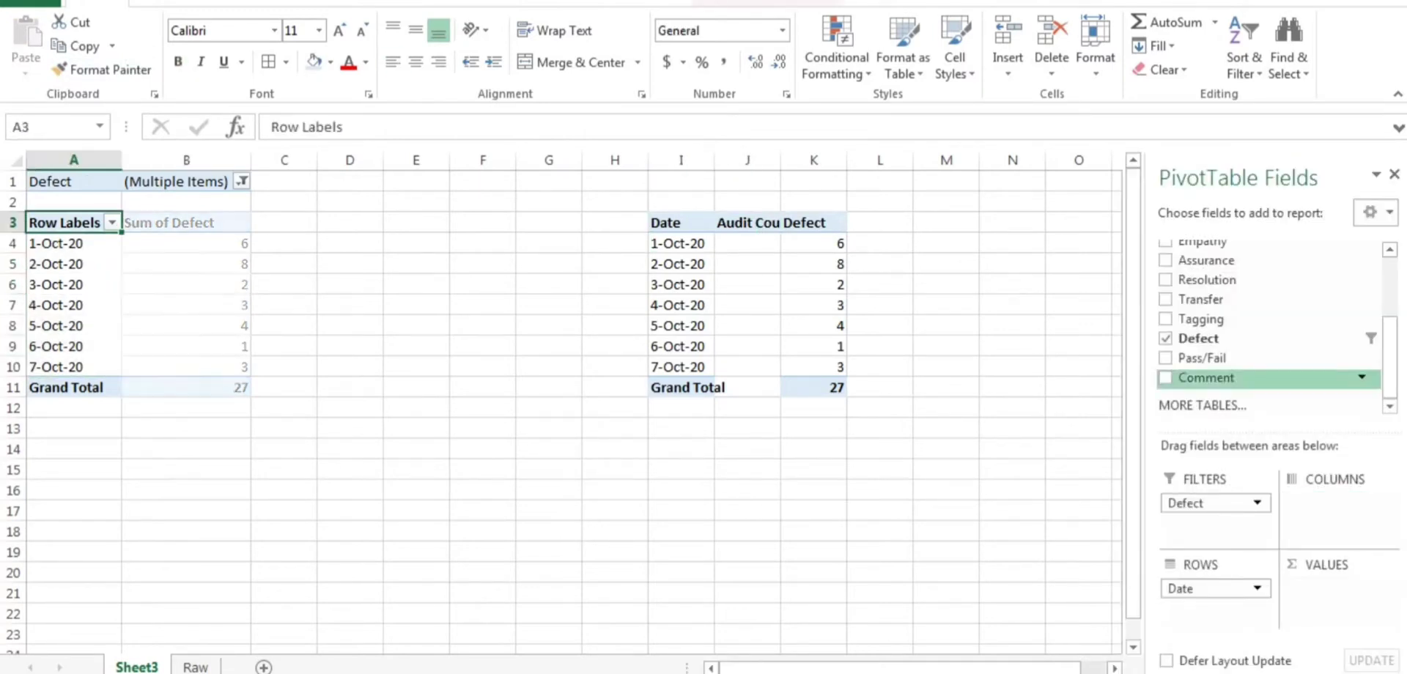
left_click_drag(1215, 503, 1202, 357)
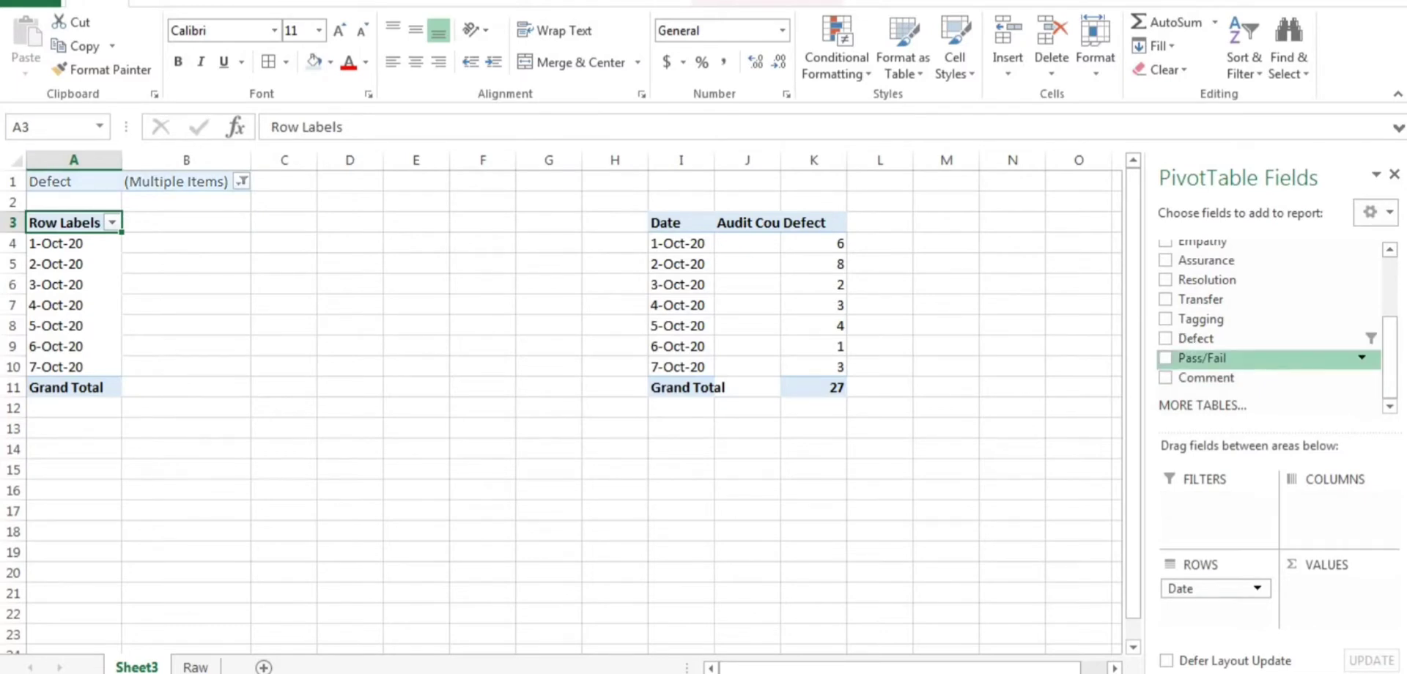
- Add Case ID to the PivotTable's values and summarize it by Count
left_click_drag(1389, 357, 1389, 289)
left_click_drag(1209, 286, 1338, 589)
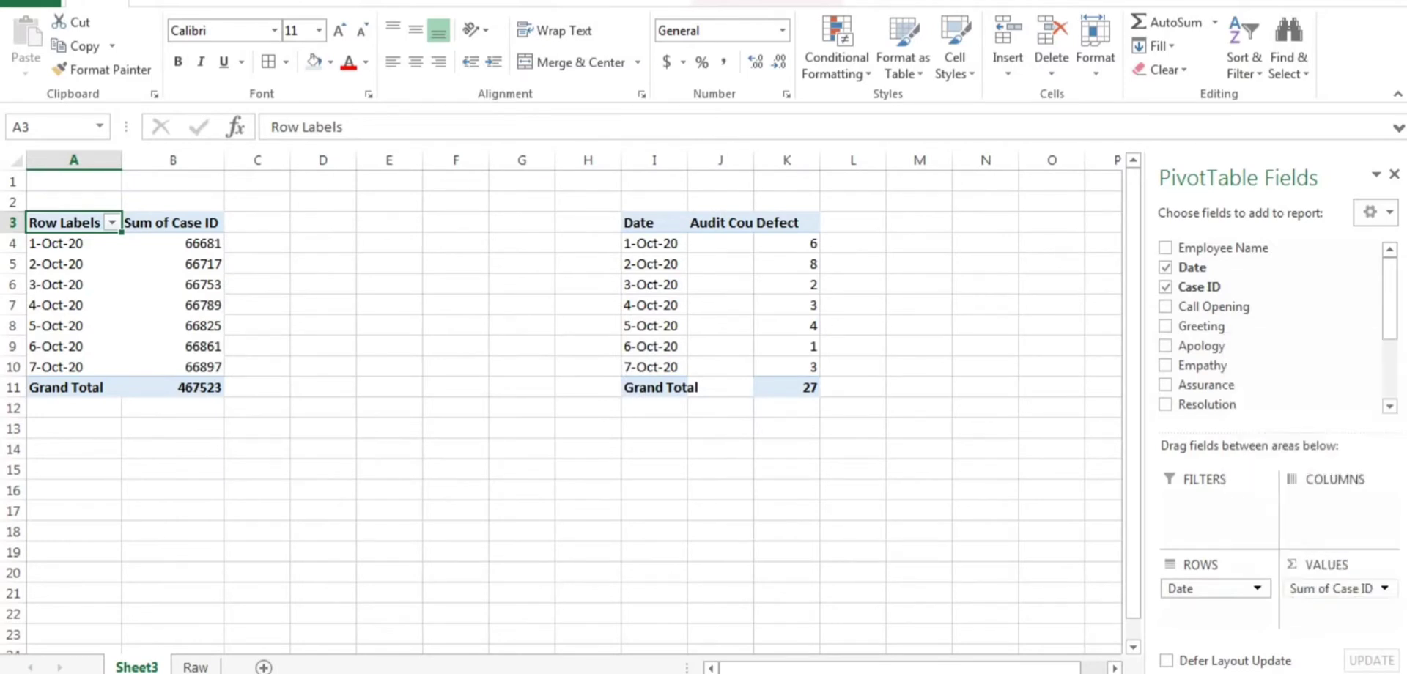
left_click(1340, 589)
left_click(1340, 588)
left_click(1340, 589)
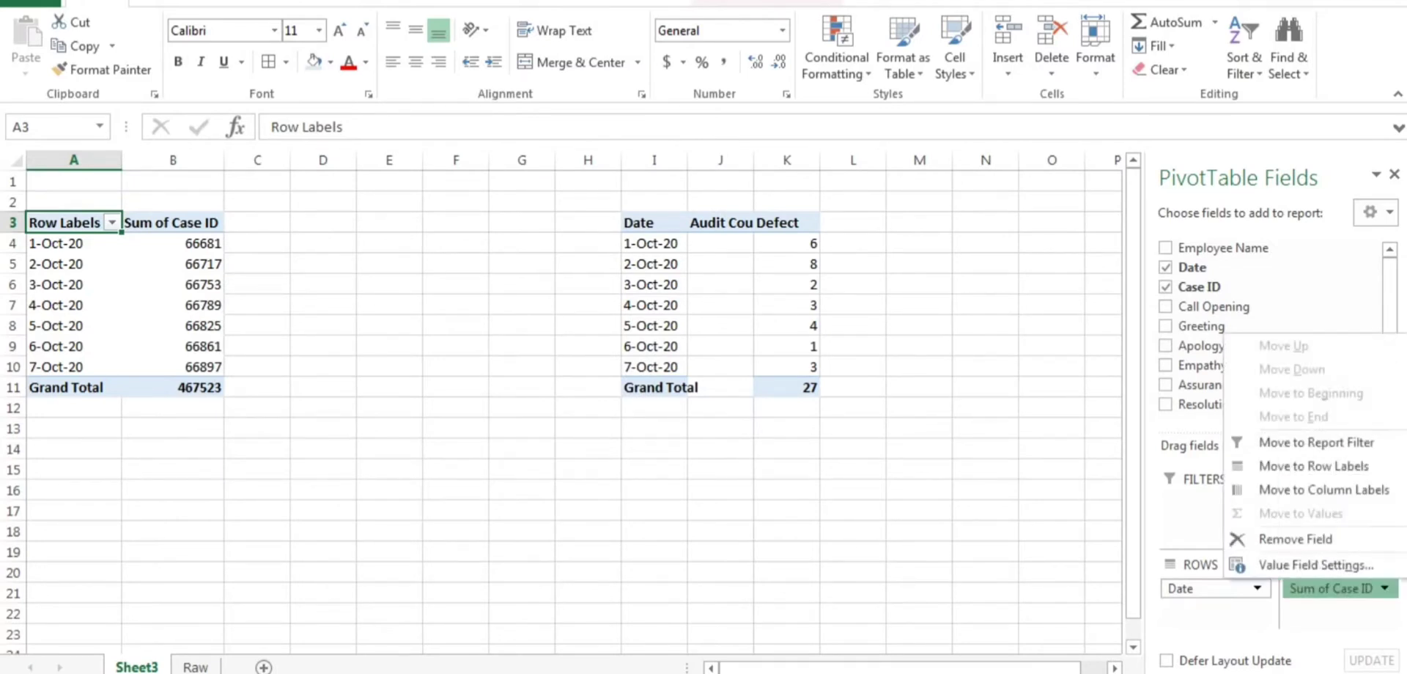
left_click(1315, 564)
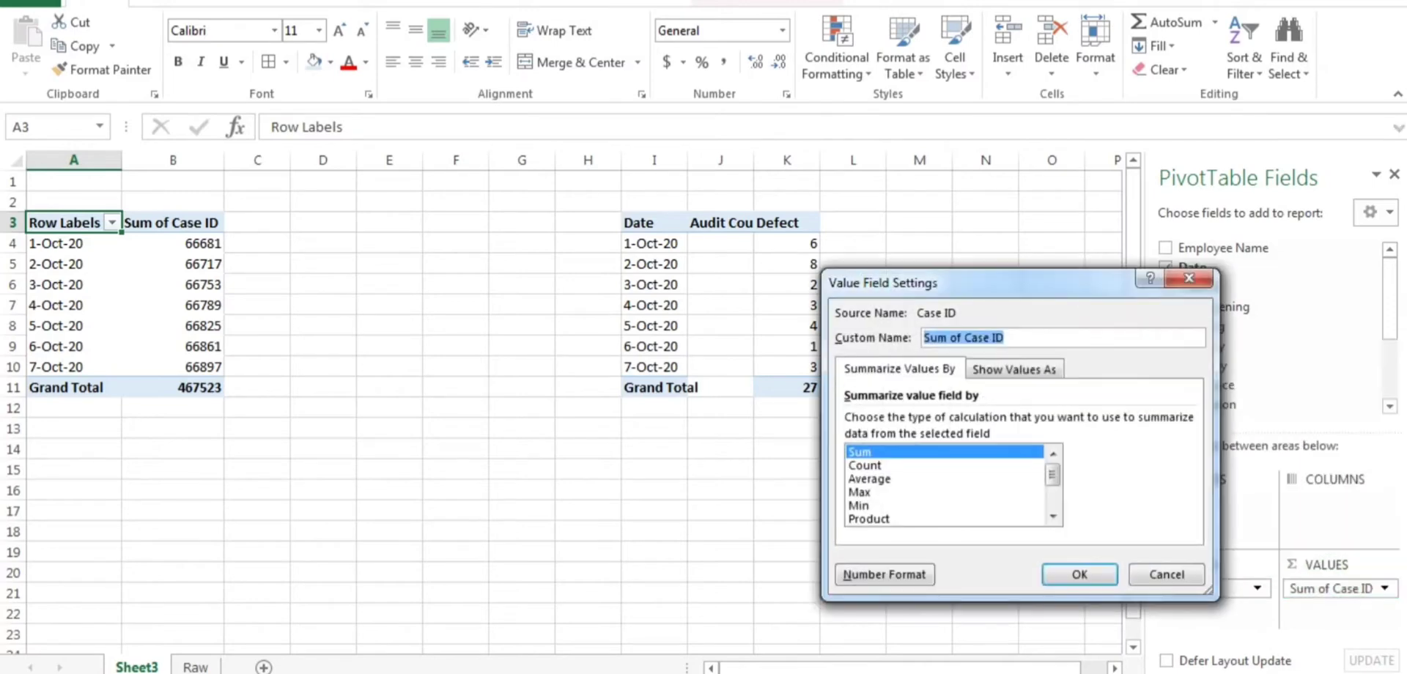
left_click(865, 466)
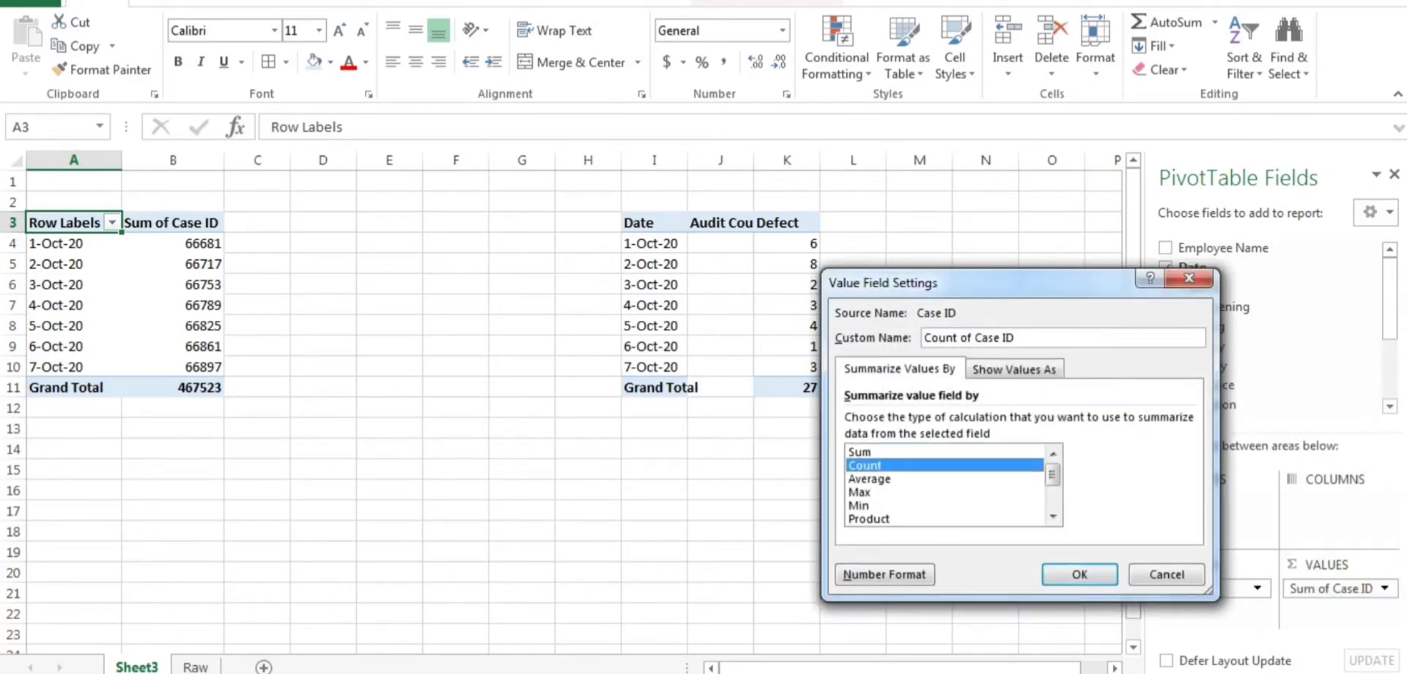
left_click(1080, 575)
- Check the PivotTable's daily case counts against the 1-Oct-20 and 2-Oct-20 rows in the Raw sheet
left_click_drag(178, 242, 204, 365)
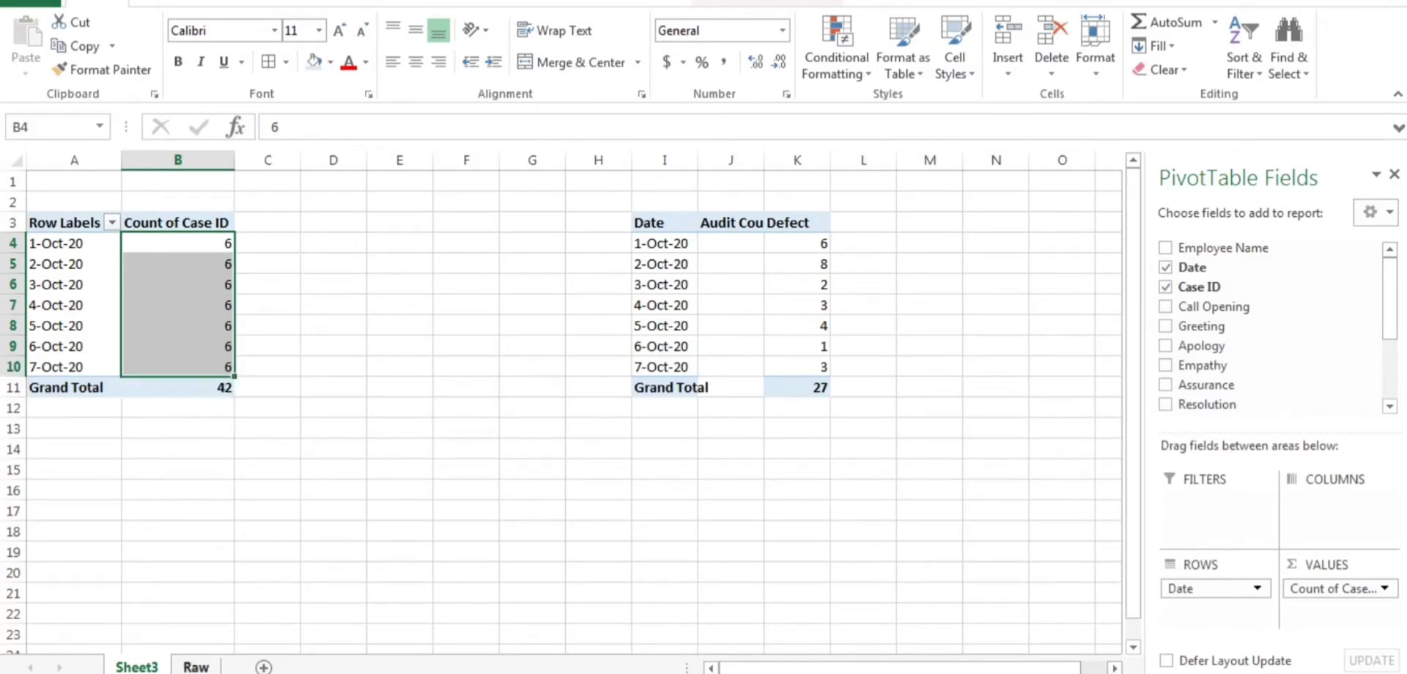
left_click(196, 667)
left_click(170, 202)
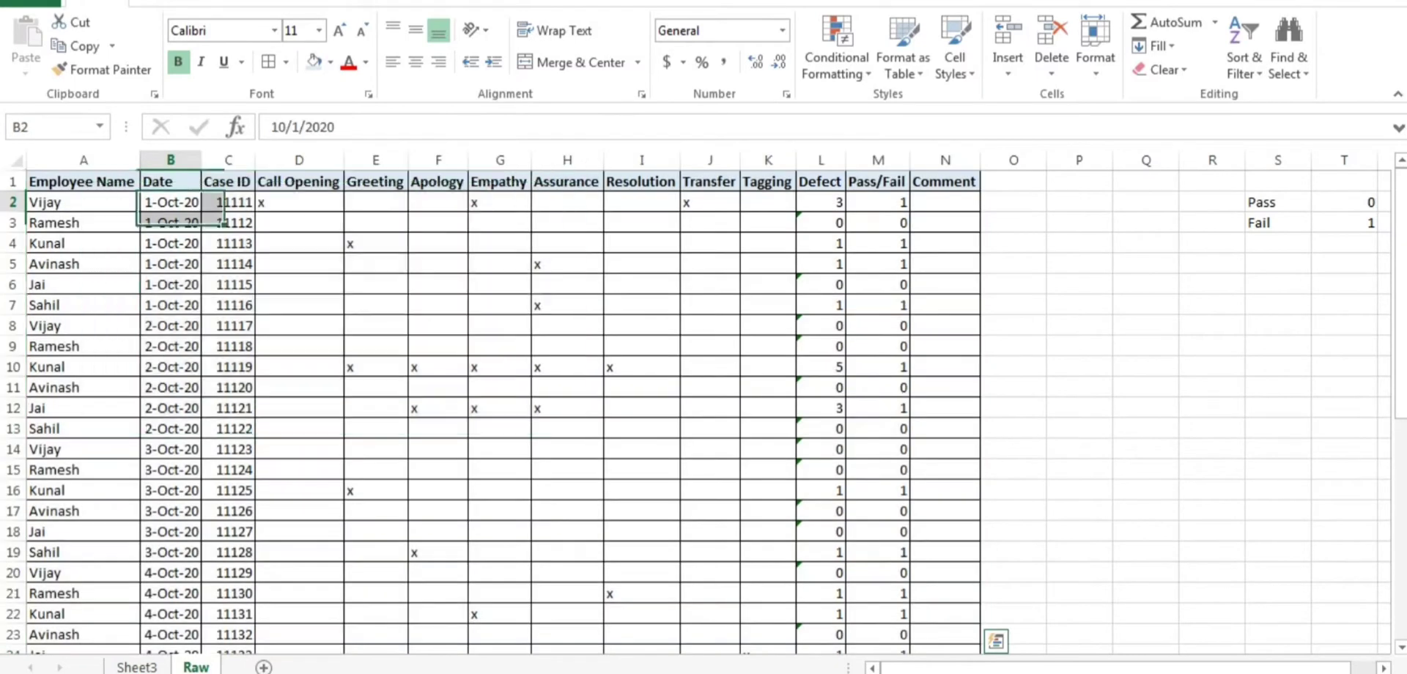
left_click_drag(170, 202, 170, 305)
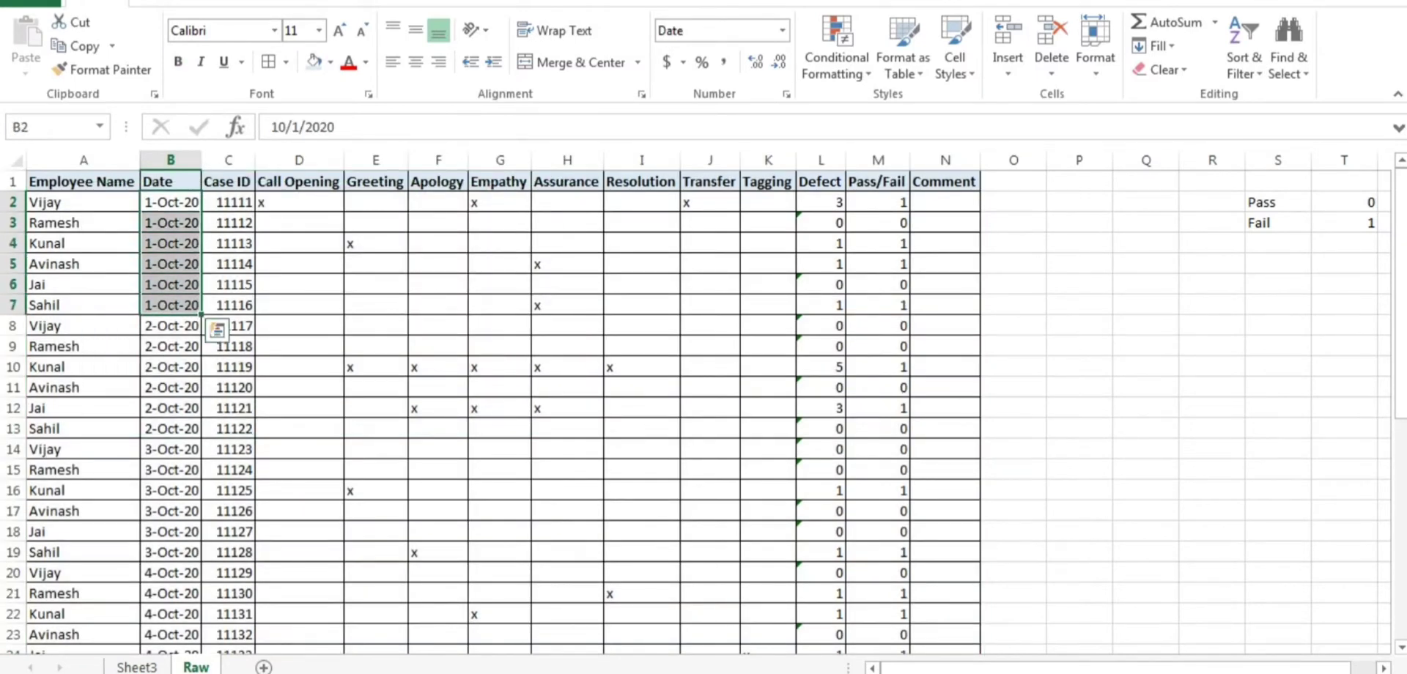
left_click_drag(170, 346, 171, 428)
left_click_drag(170, 326, 170, 428)
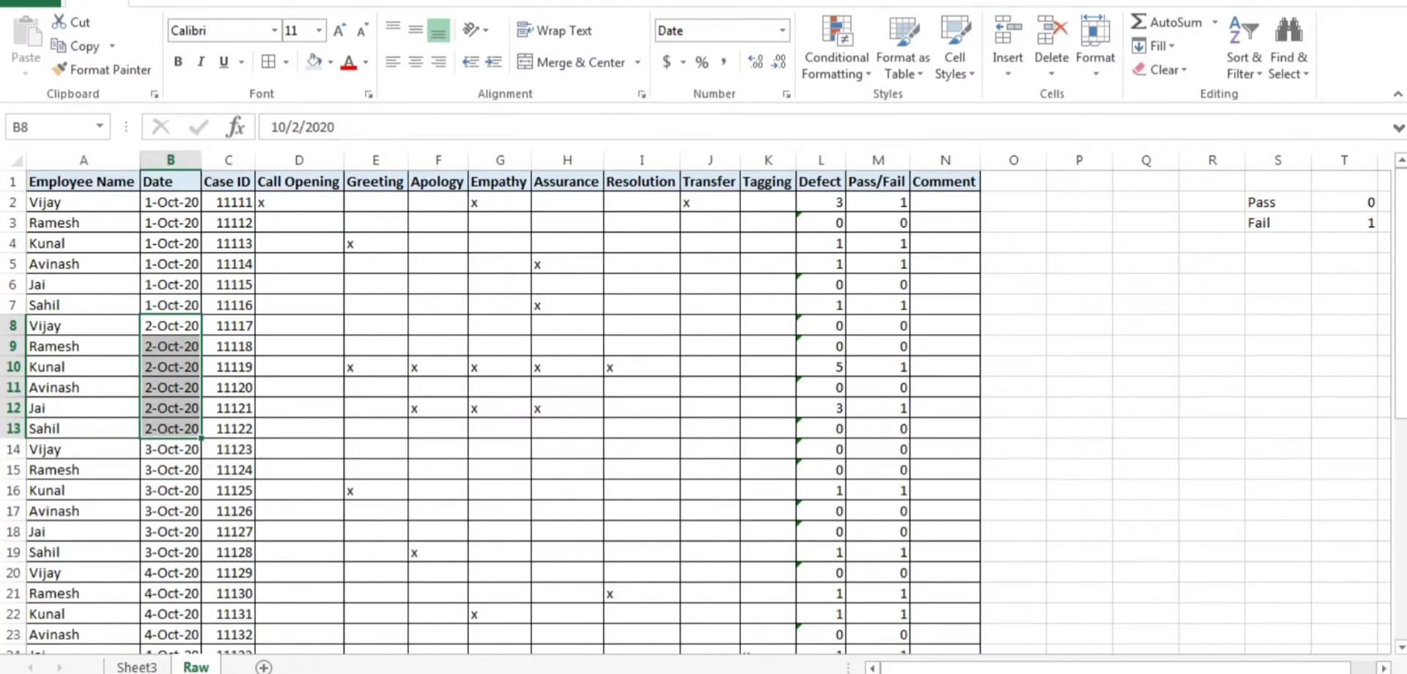
left_click(137, 667)
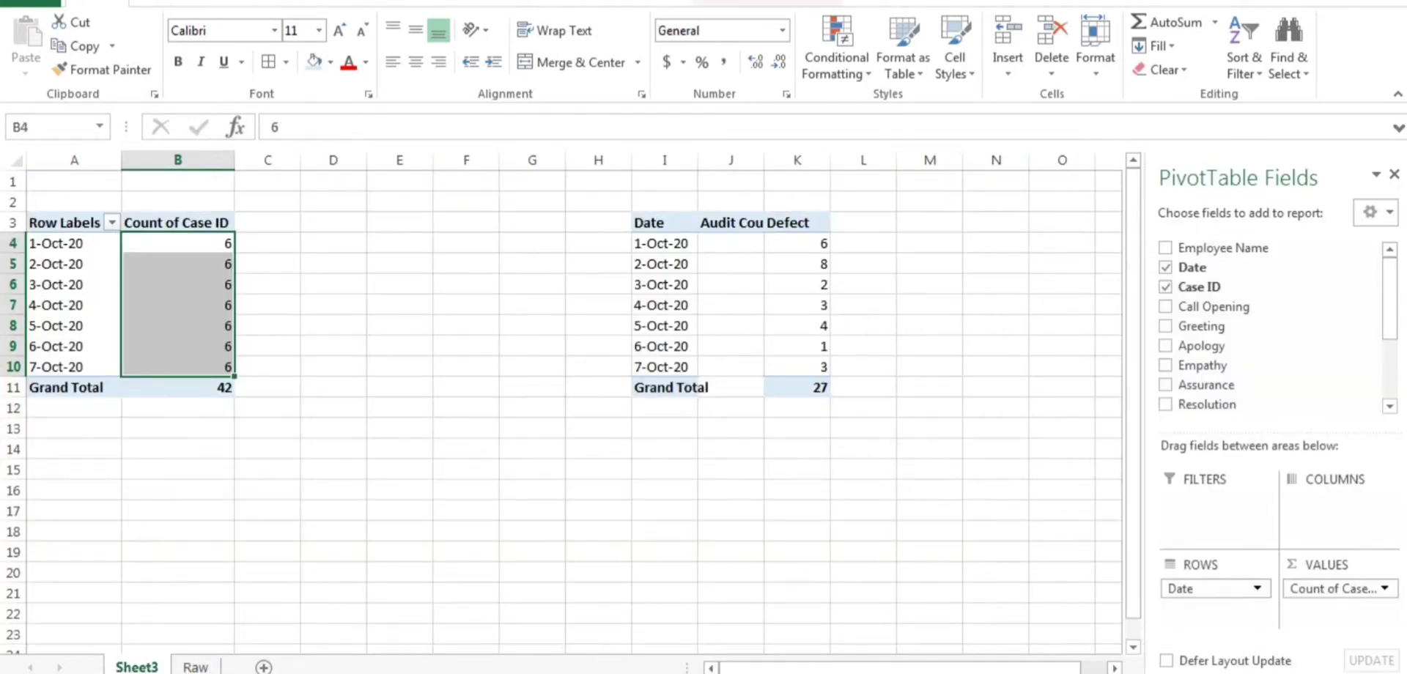
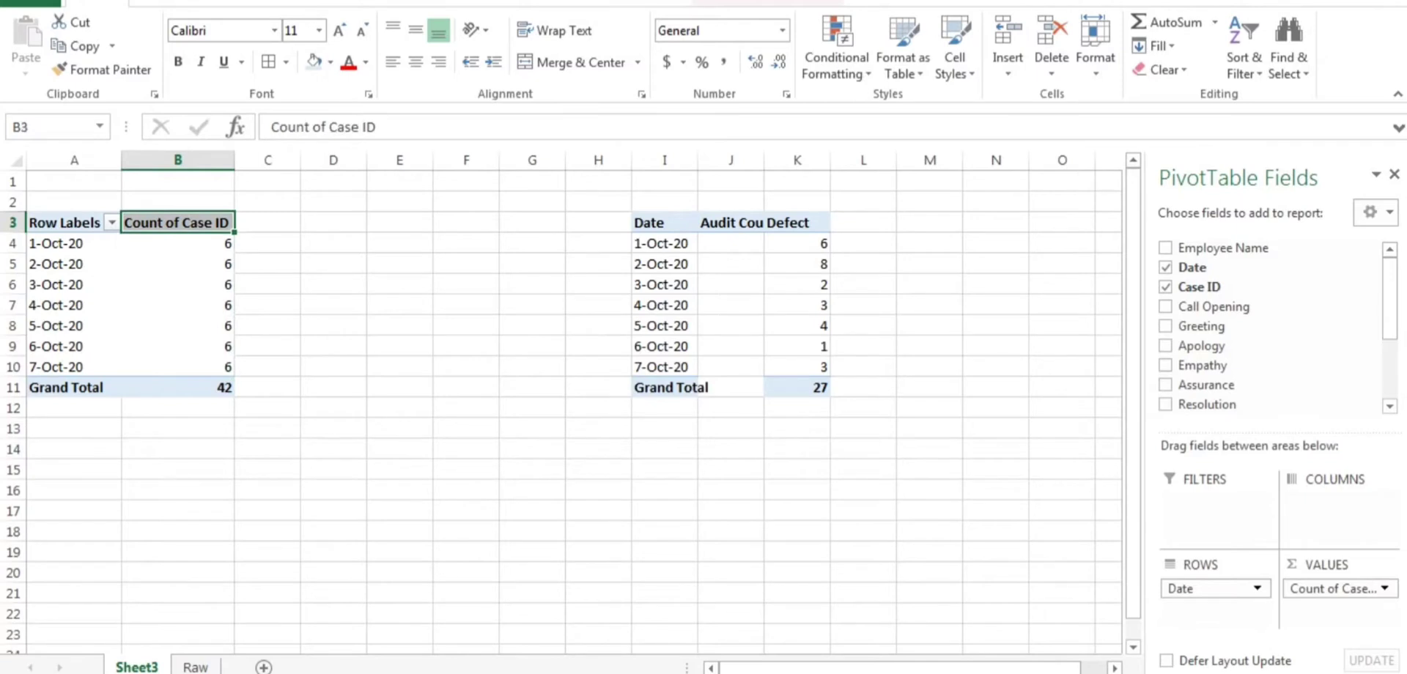
left_click_drag(177, 222, 178, 387)
key("ctrl+c")
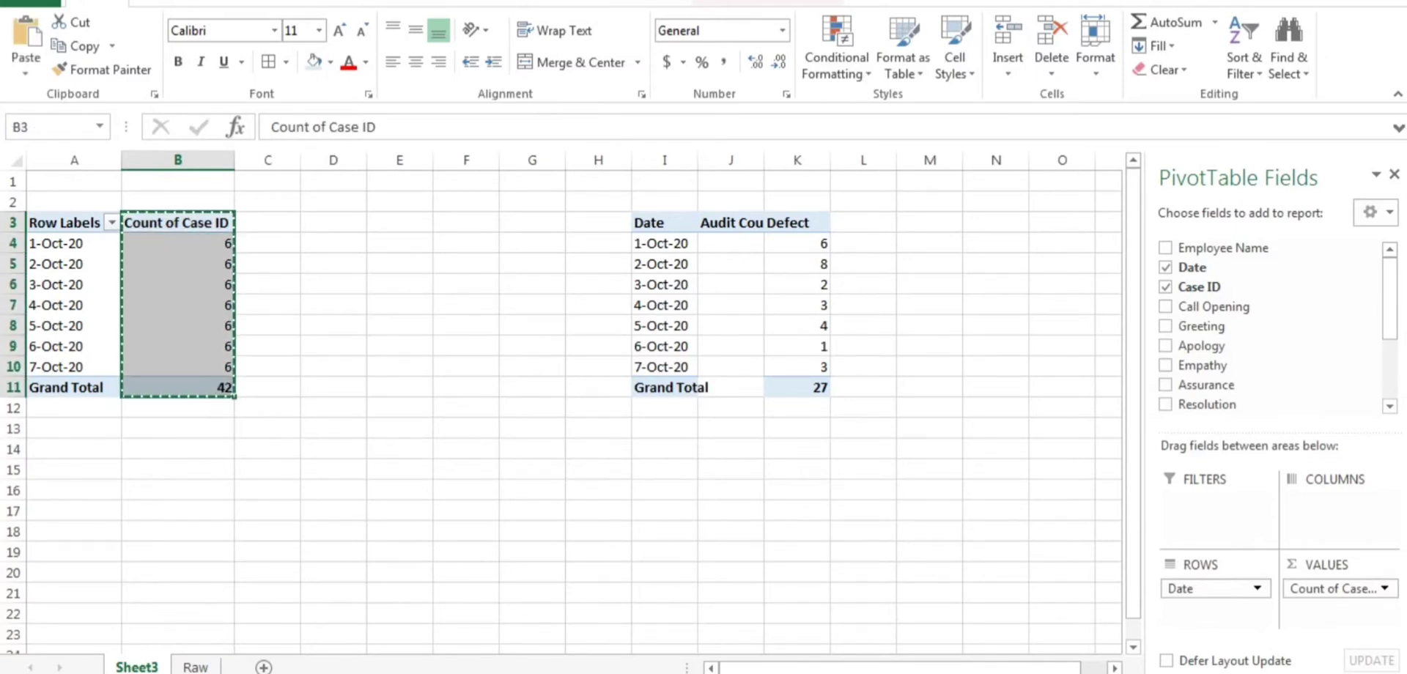
left_click(465, 223)
key("ctrl+v")
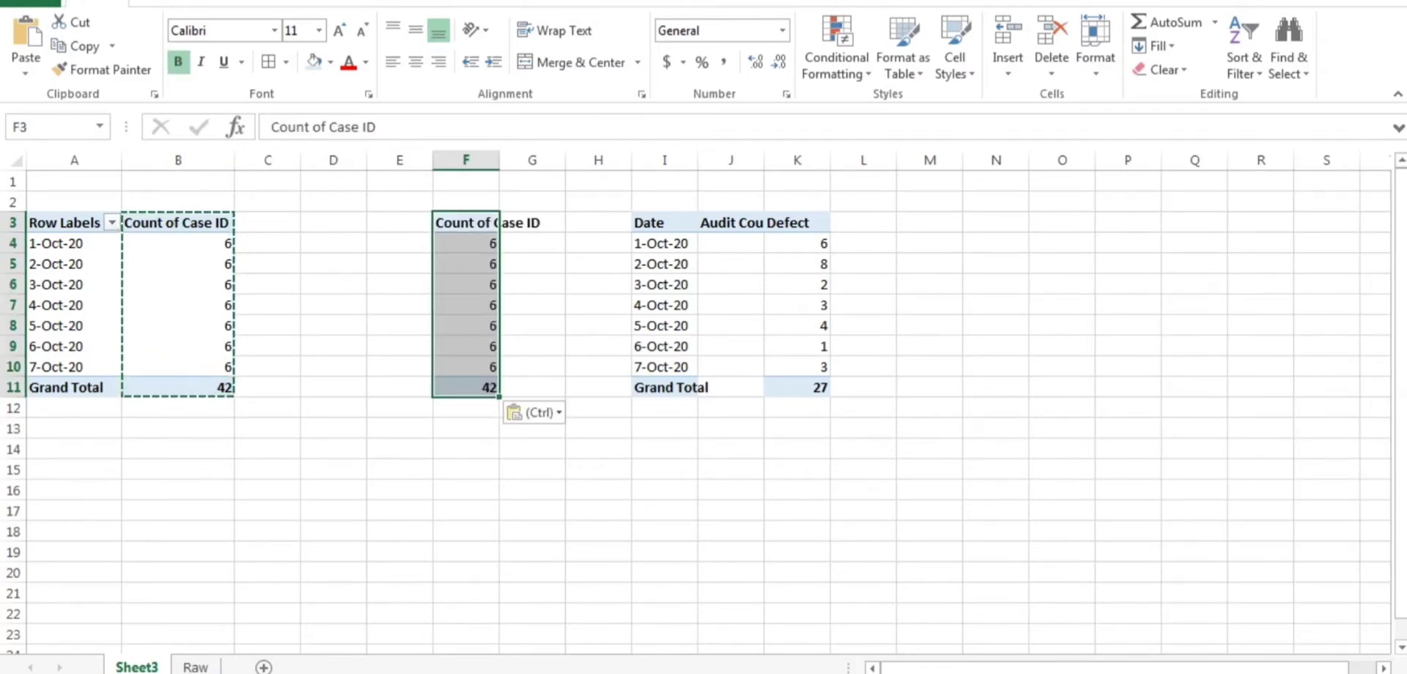
key("ctrl+c")
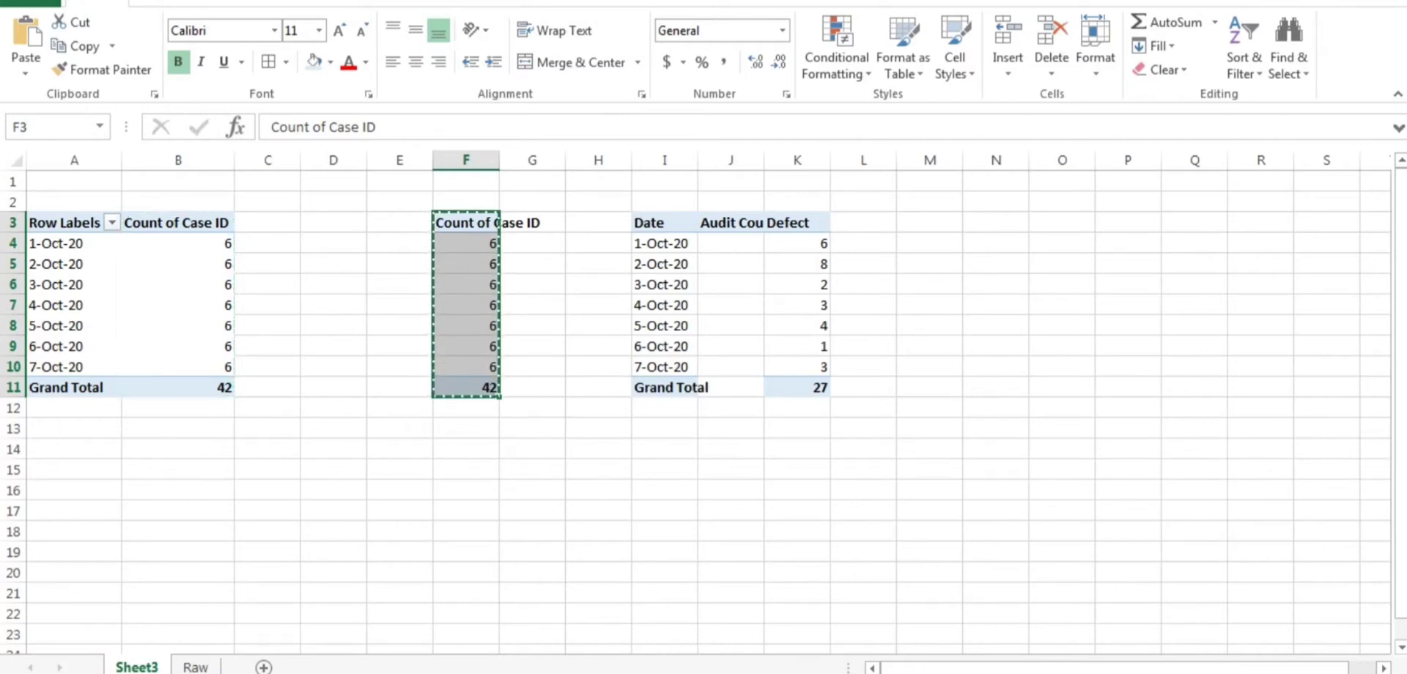
key("ctrl+z")
key("ctrl+z")
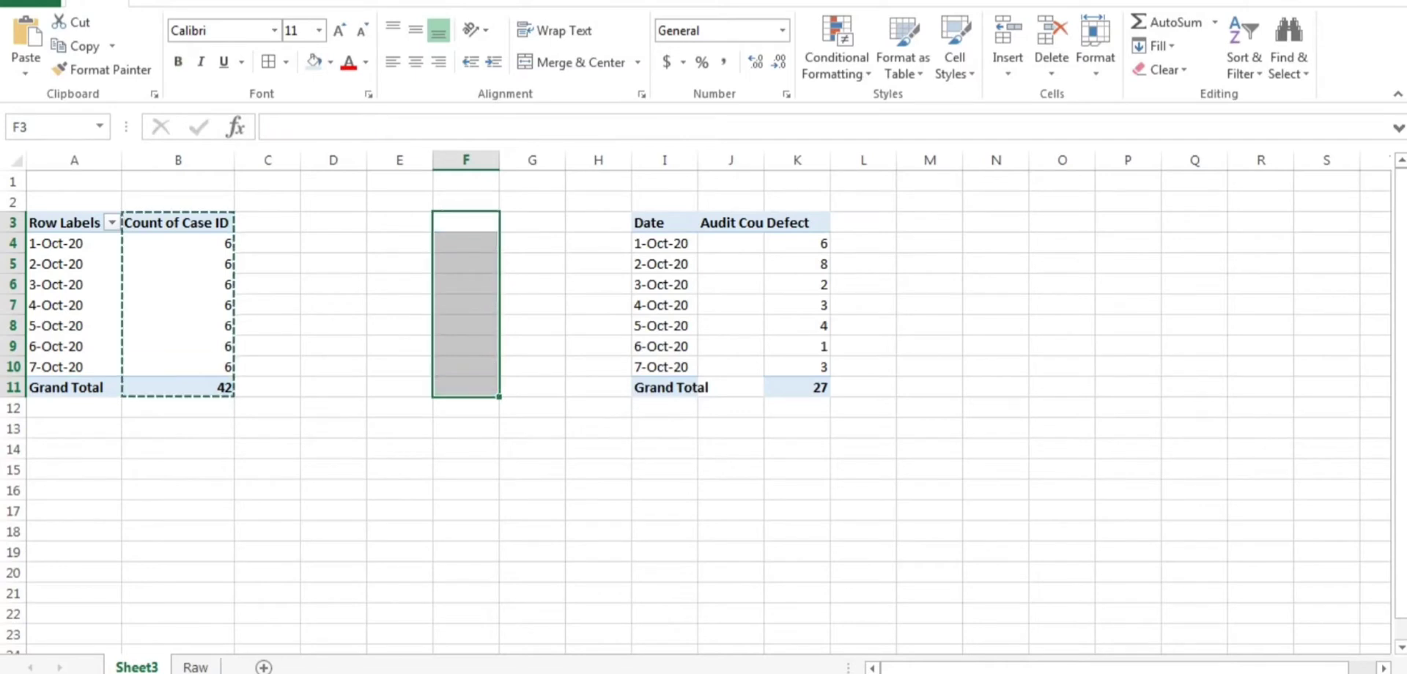
key("ctrl+y")
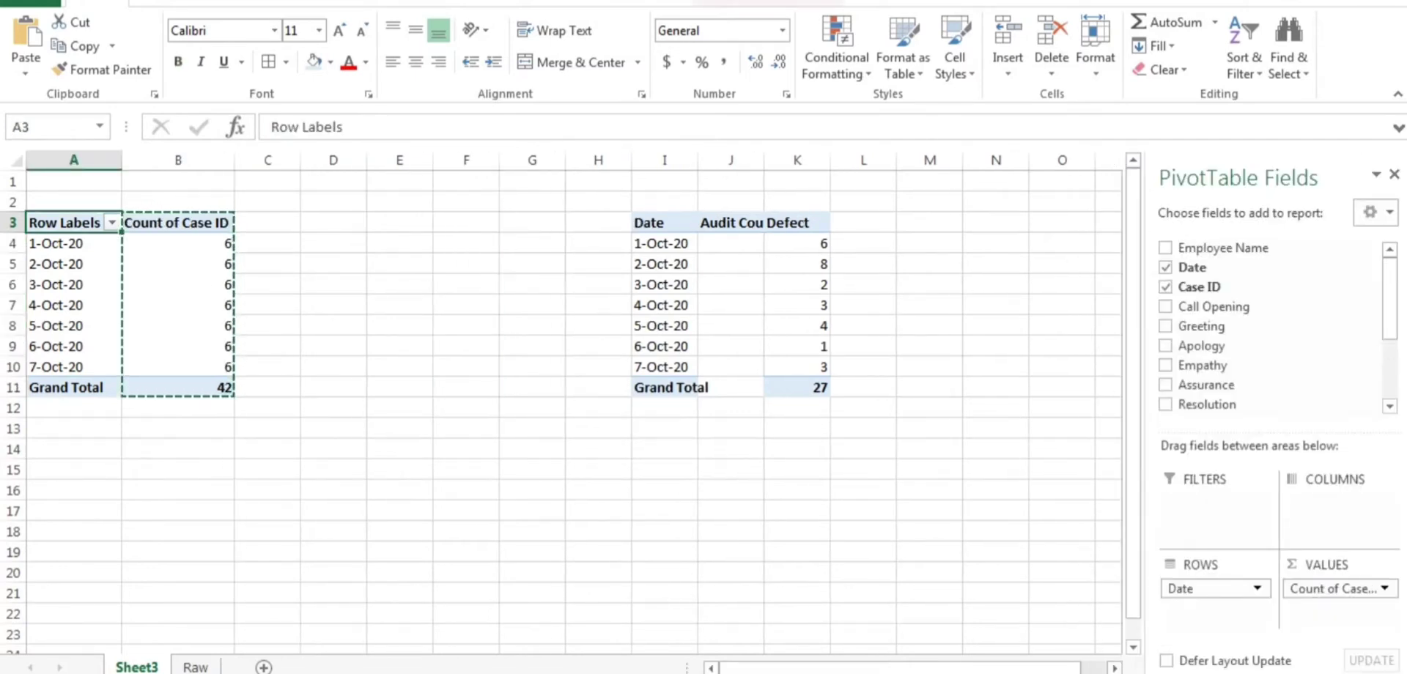
- Copy the Count of Case ID figures in B4:B11 into the Audit Count column starting at J4
left_click_drag(177, 243, 178, 387)
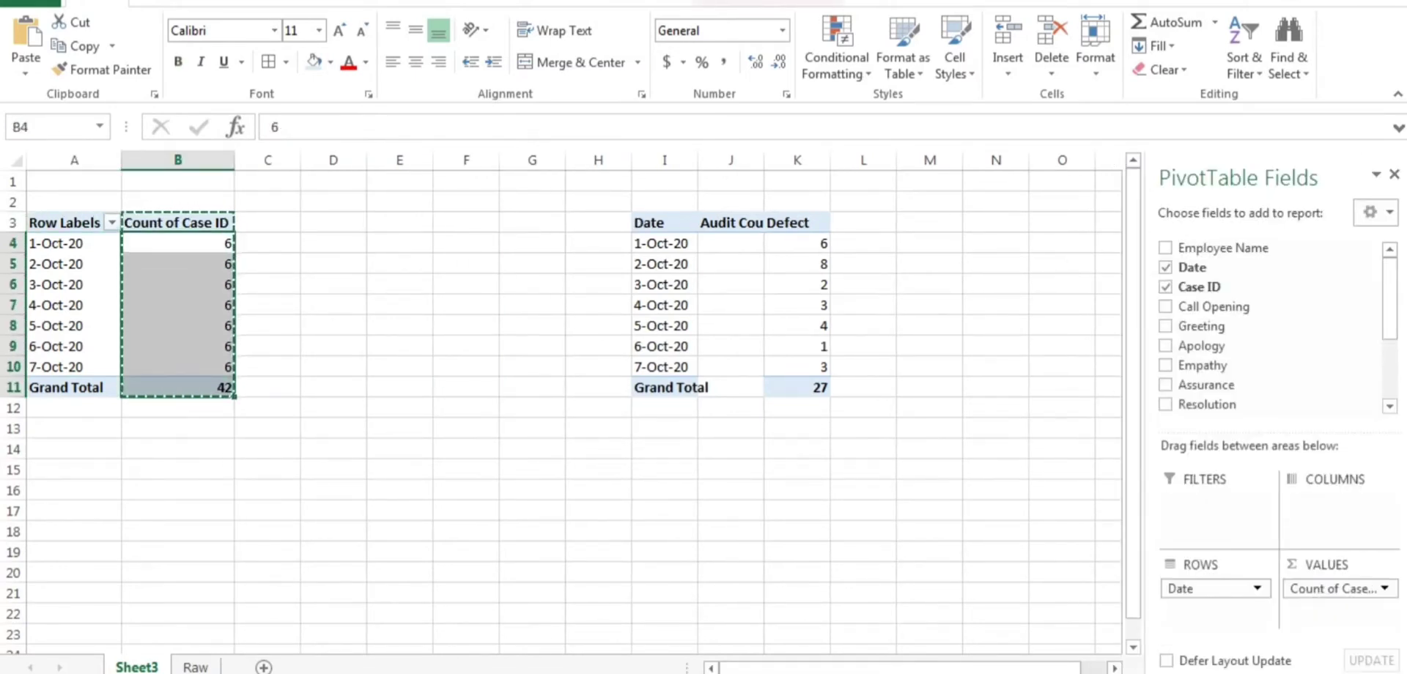
left_click(730, 243)
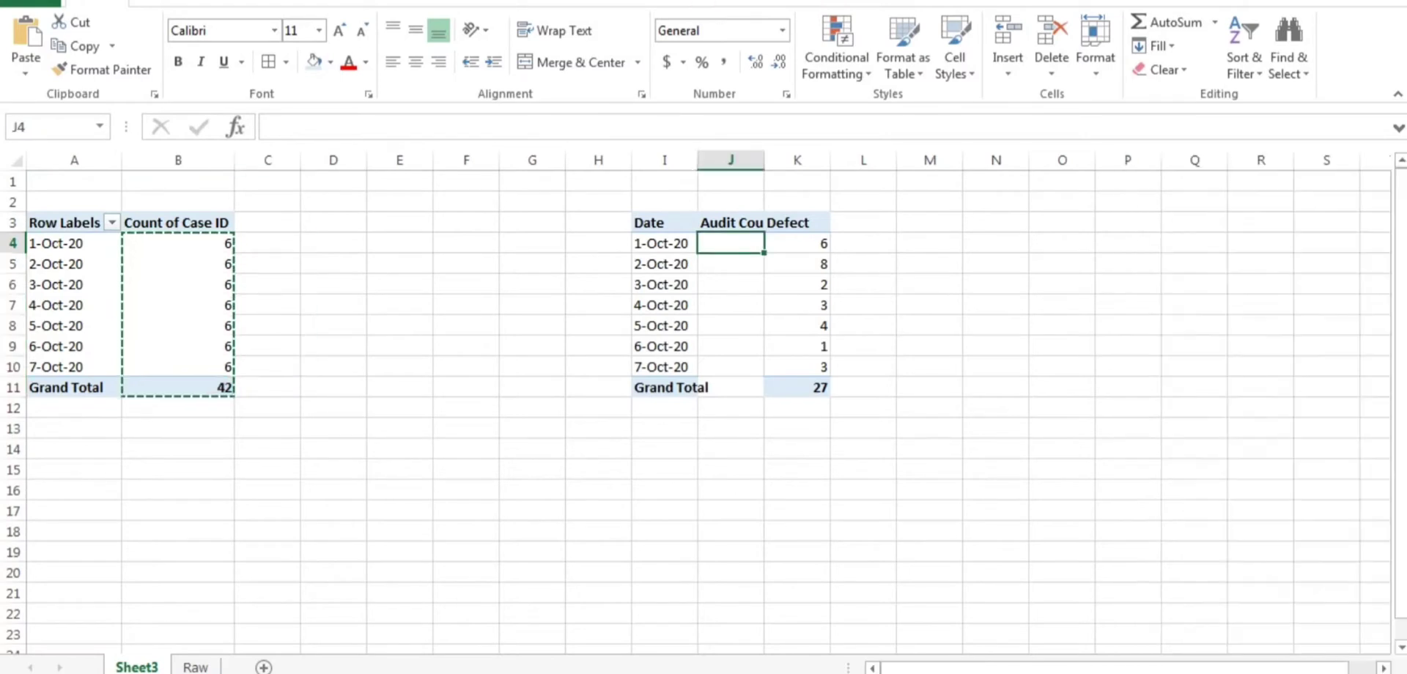
key("ctrl+v")
key("ctrl")
key("Right")
key("Right")
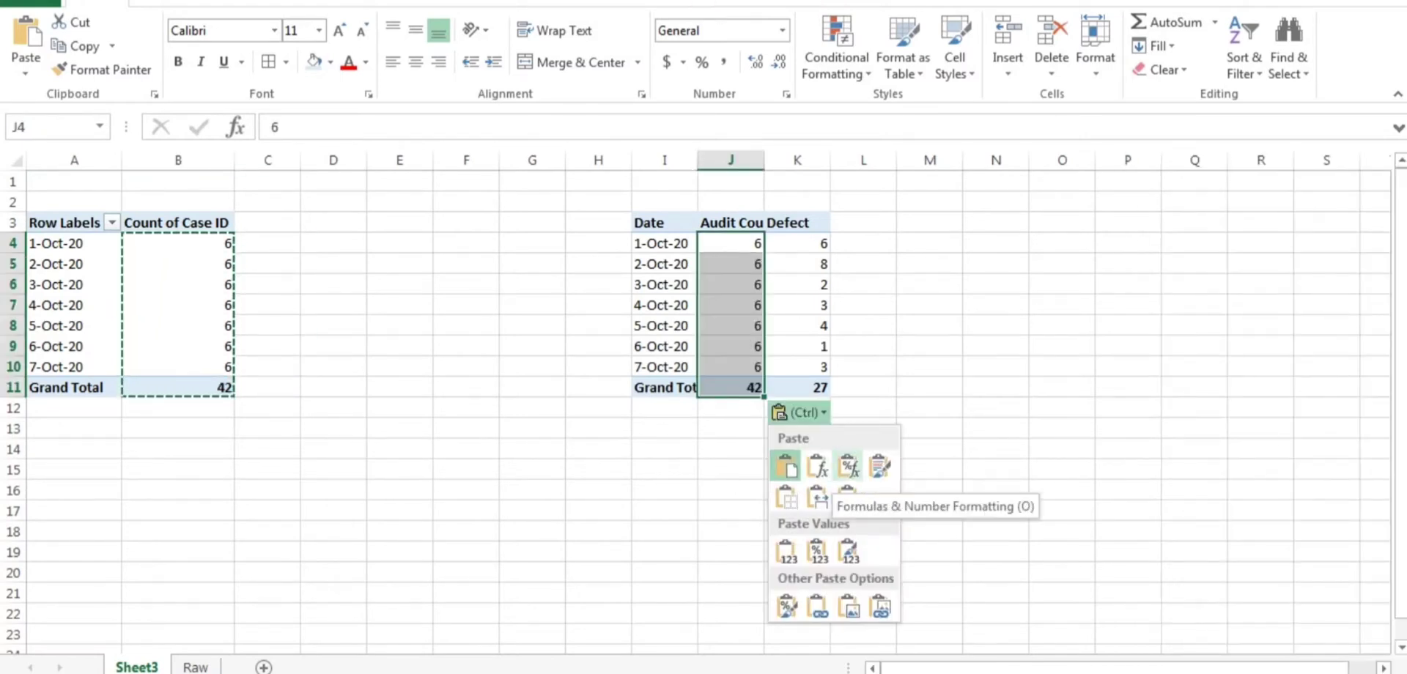
key("Escape")
- Enter the headers Fair Audit% in L3 and Accuracy% in M3, beside Defect
key("Up")
key("Up")
key("Right")
key("Right")
key("Down")
key("Right")
key("Left")
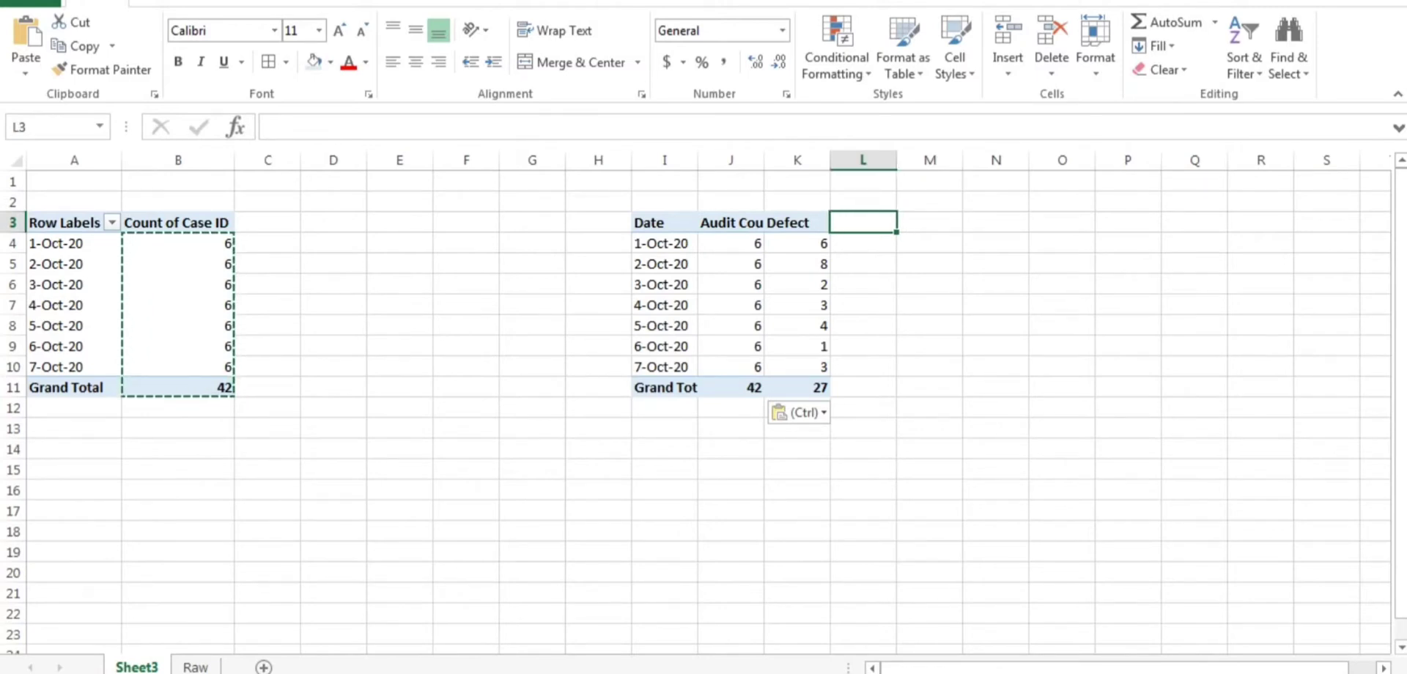
type("Fair Audit%")
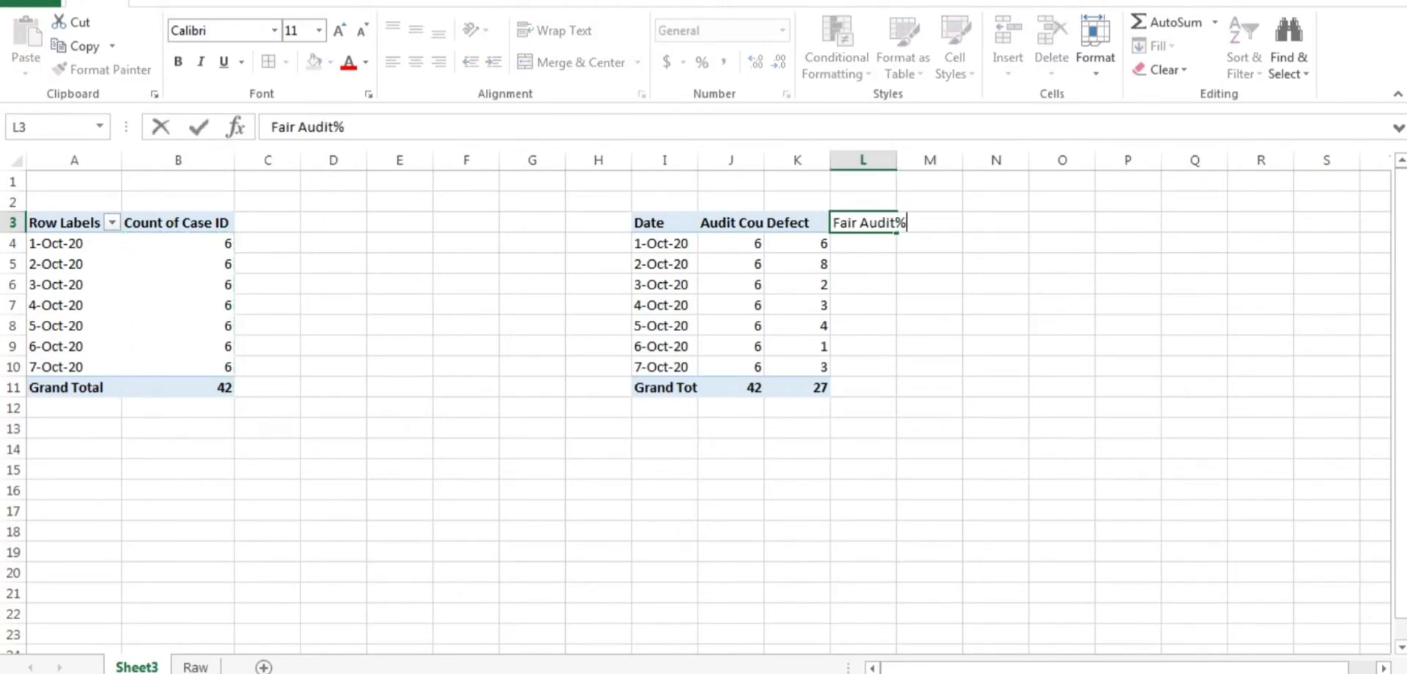
key("Tab")
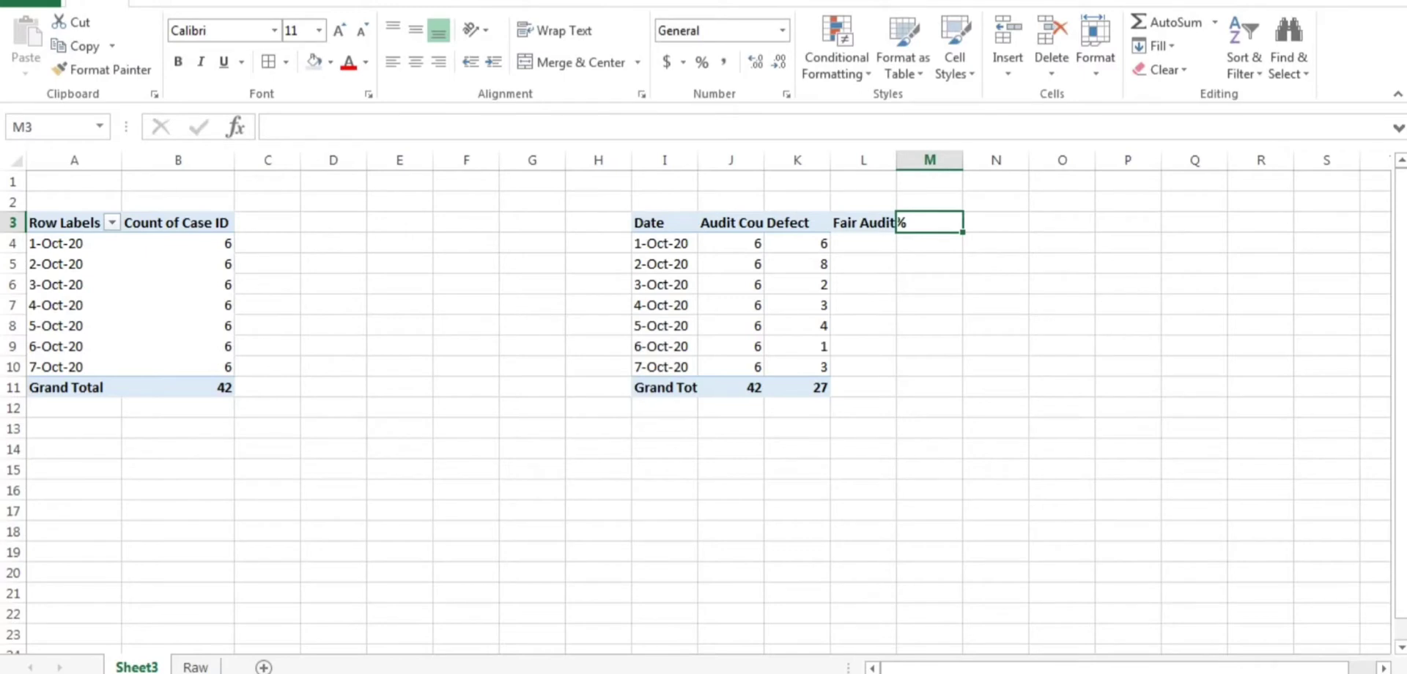
type("Accu")
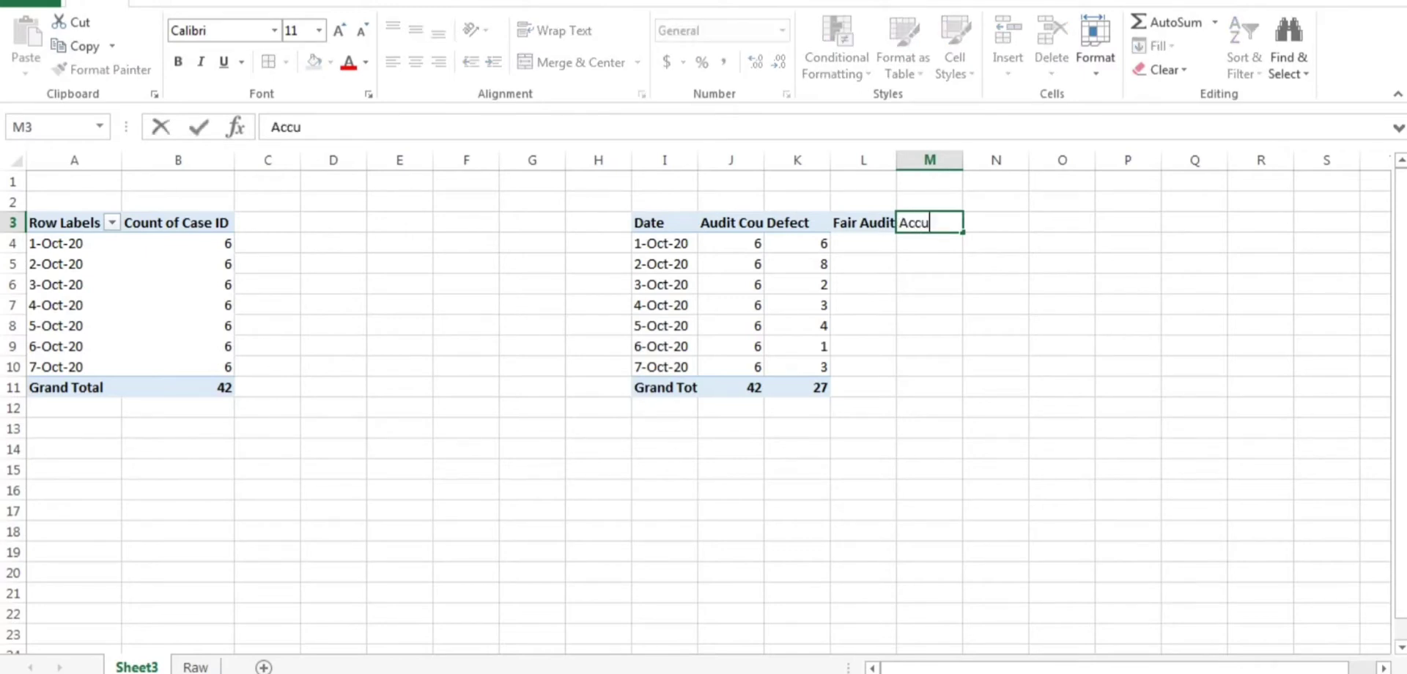
type("racy%")
key("ctrl+Return")
- Apply all borders to the summary table I3:M11 and autofit its column widths
key("ctrl+a")
key("alt+h")
key("b")
key("a")
key("alt+o")
key("c")
key("a")
- Center the contents of the summary table I3:M11 horizontally and vertically
left_click(864, 223)
key("Left")
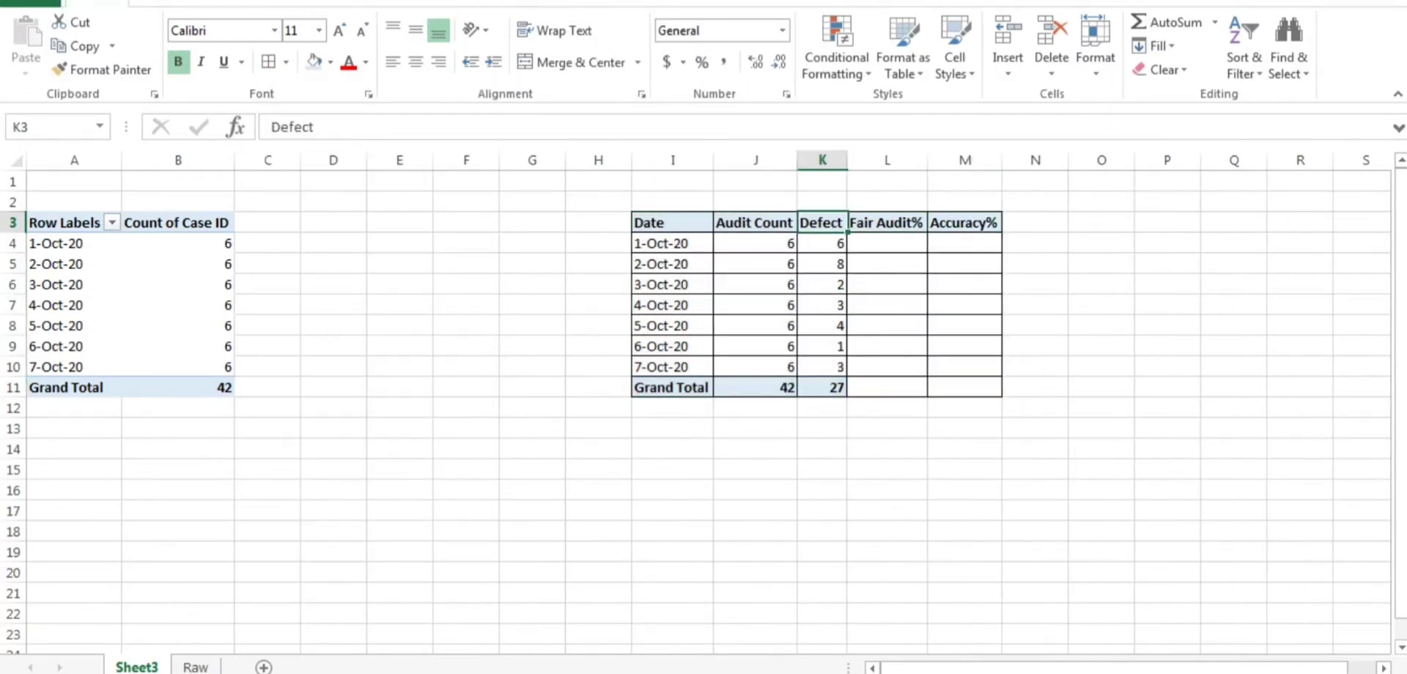
key("ctrl+Down")
key("ctrl+a")
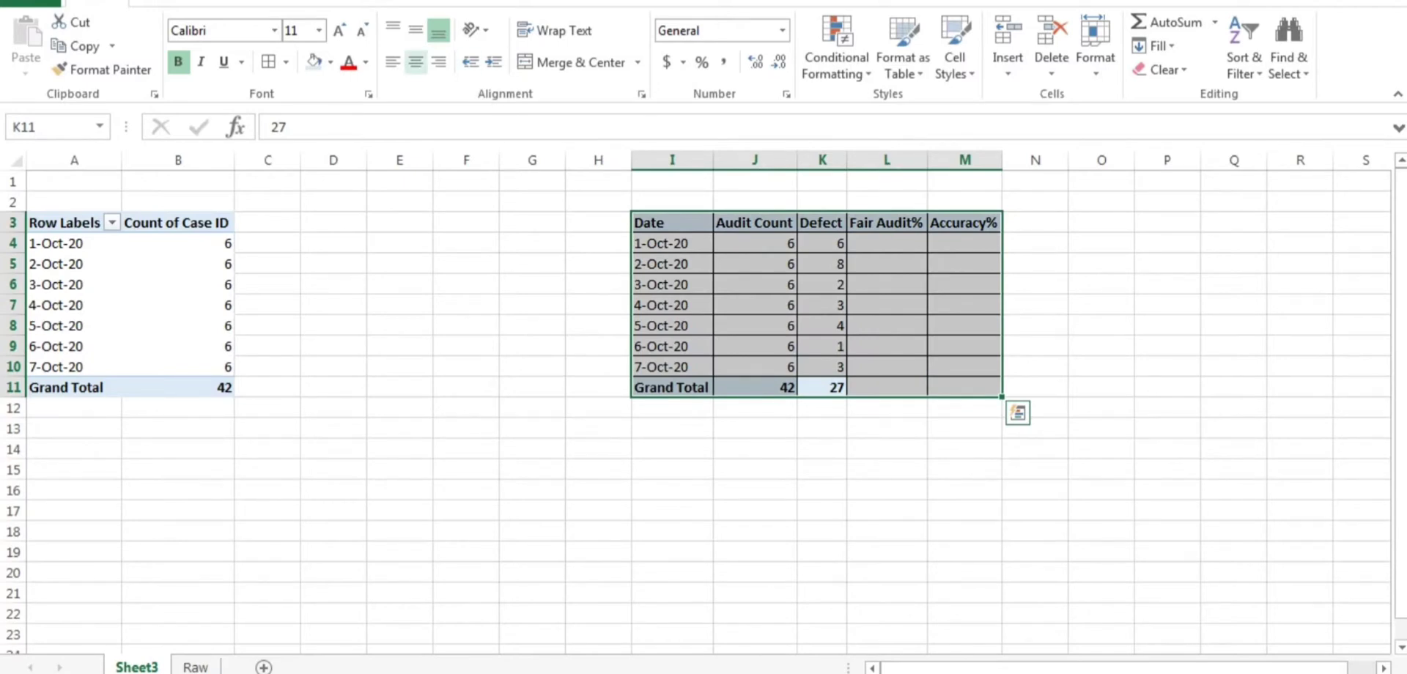
key("alt+h")
key("a")
key("c")
key("alt+h")
key("a")
key("m")
key("ctrl+Up")
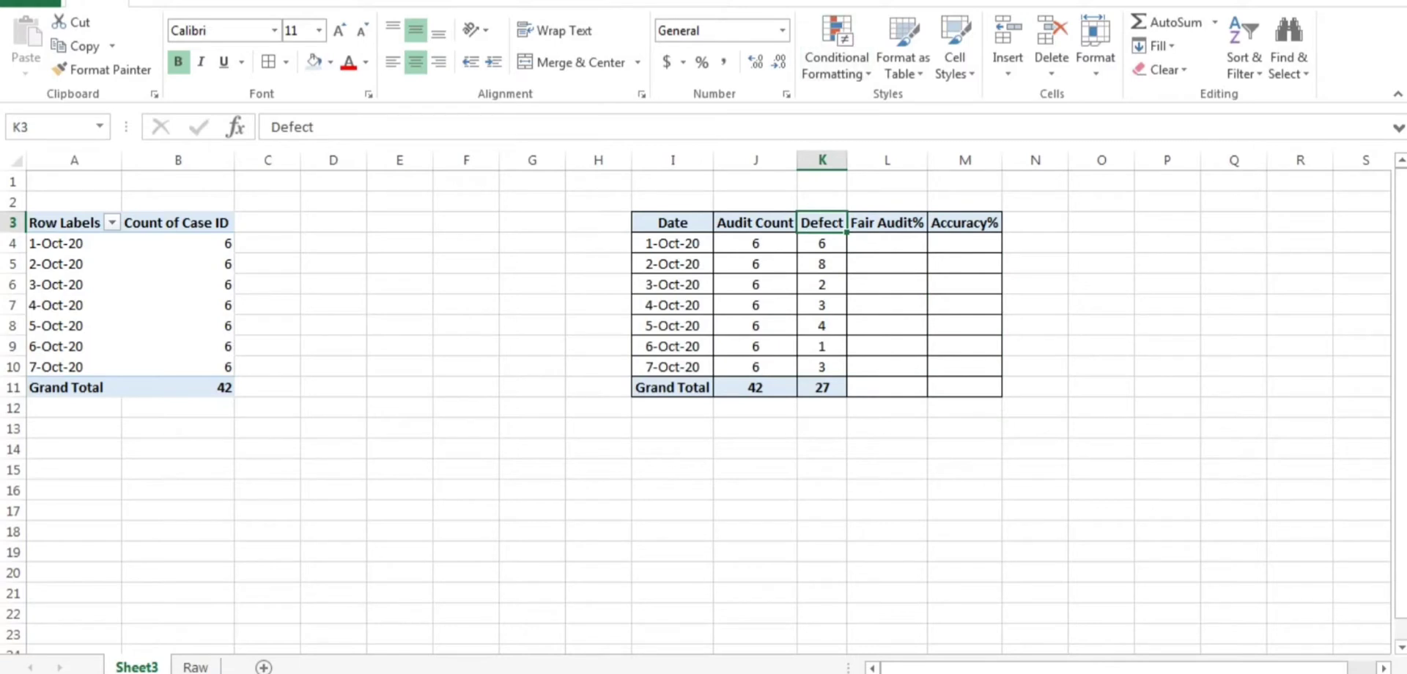
- Replace Case ID in the PivotTable with Pass/Fail as both the summed value and the report filter
left_click(177, 243)
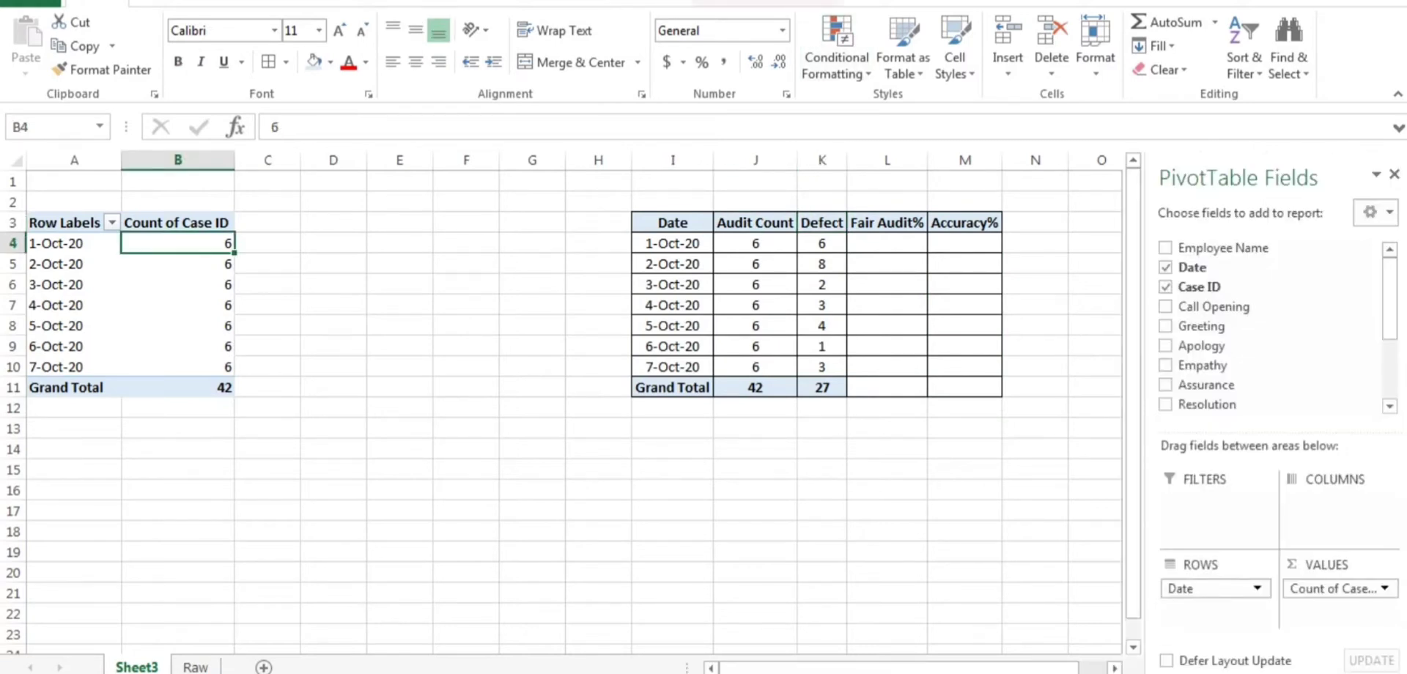
left_click(1166, 287)
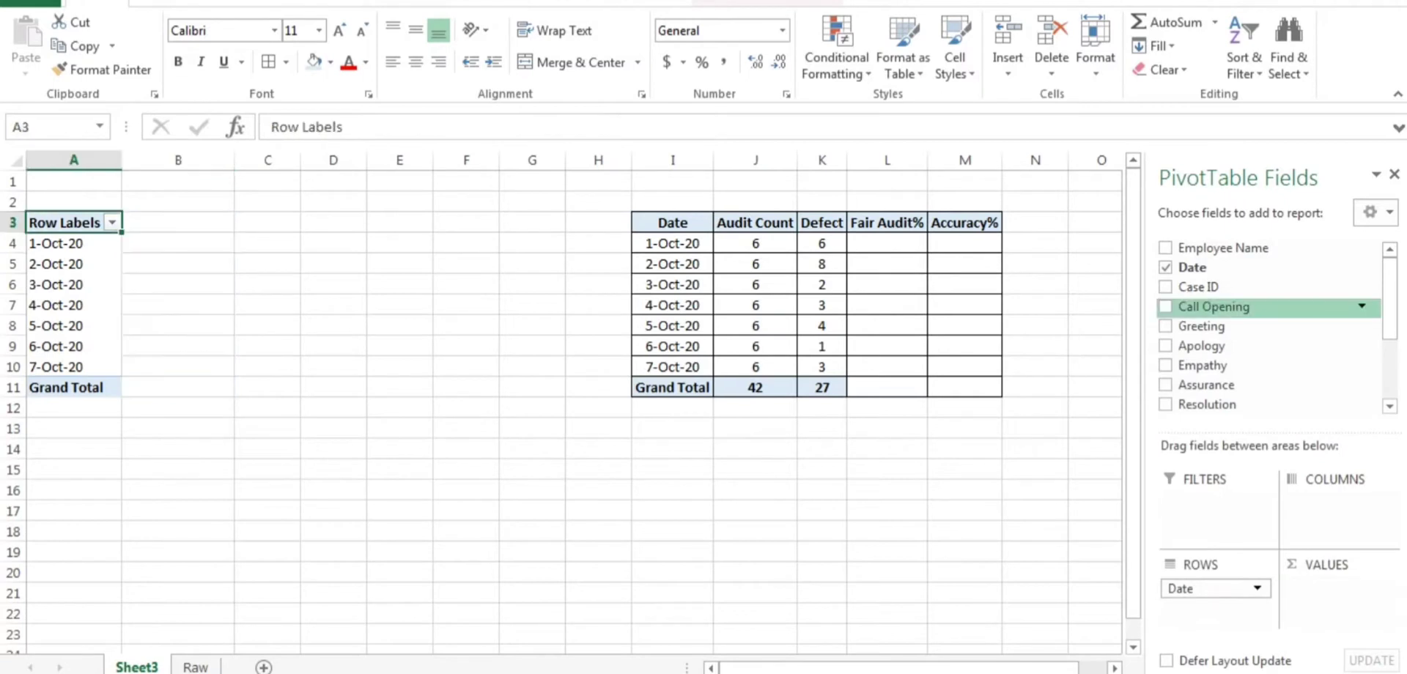
left_click_drag(1390, 297, 1389, 355)
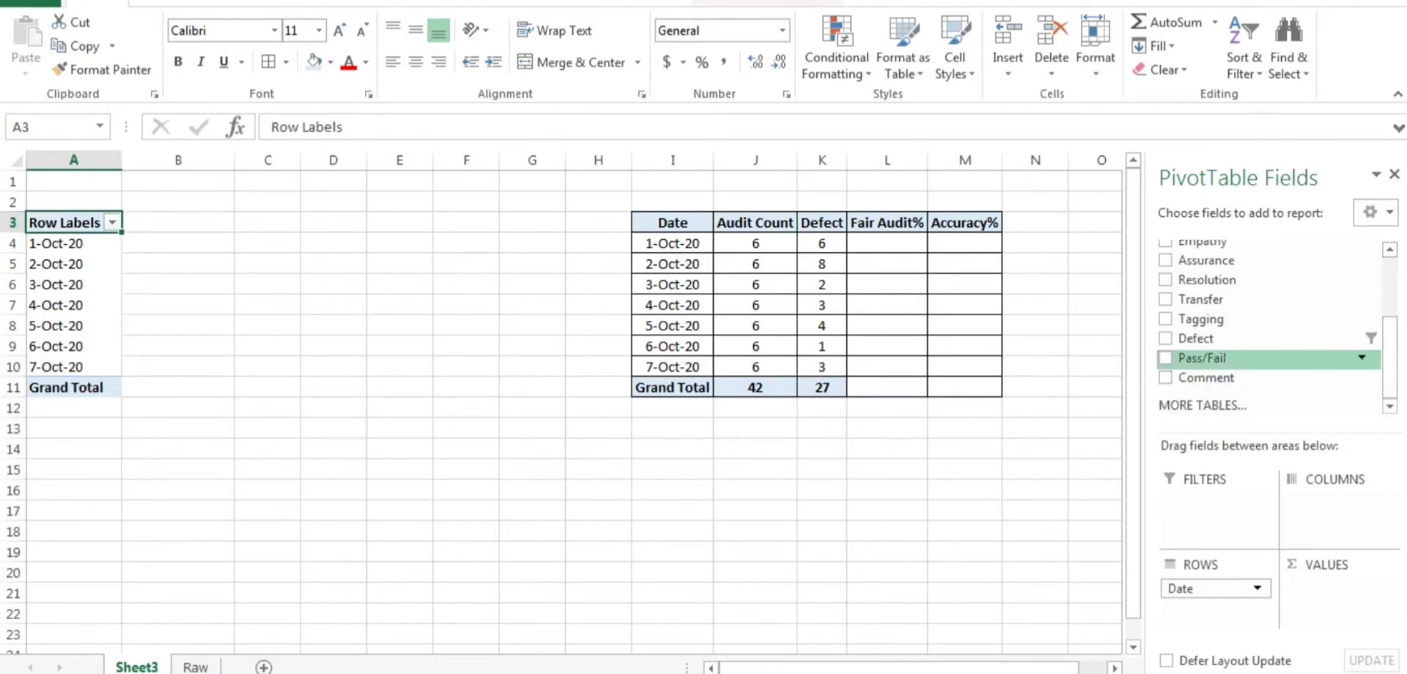
left_click(1165, 358)
left_click_drag(1202, 358, 1213, 503)
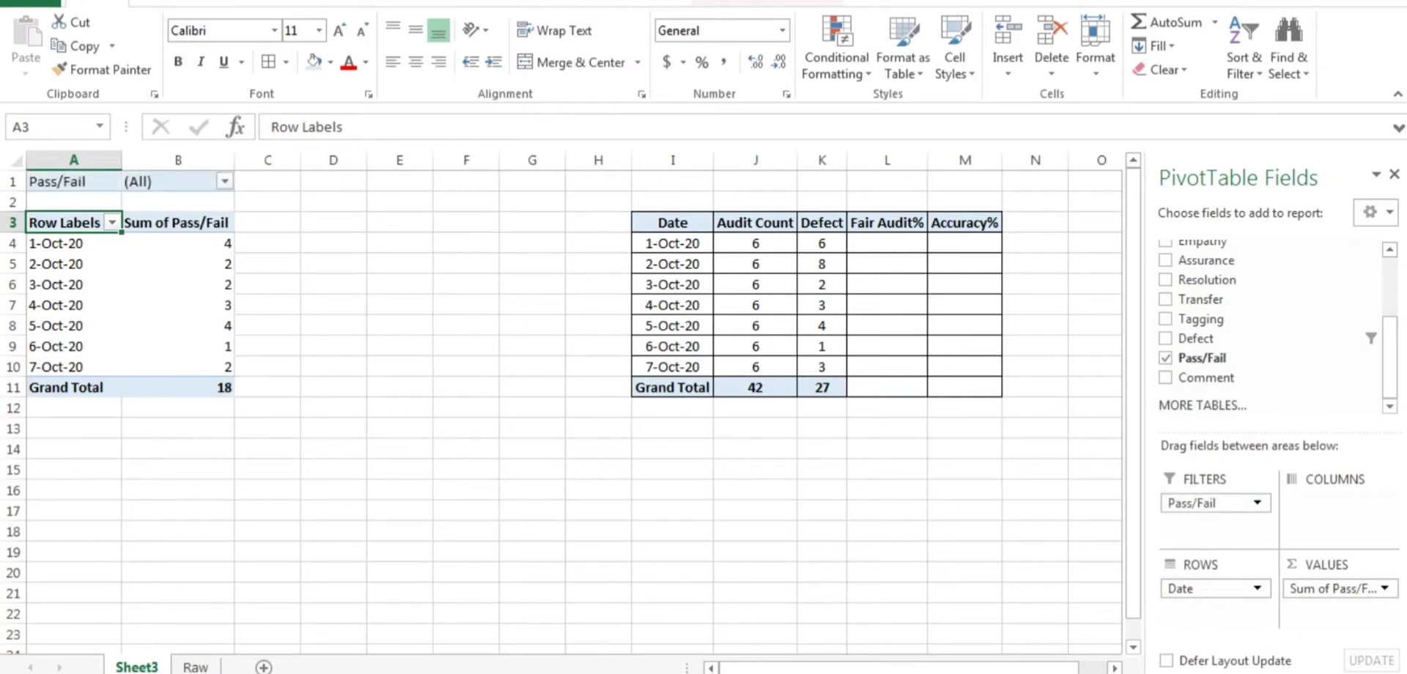
- Filter the PivotTable to the Pass/Fail value 1 and select the resulting figures in B4:B11
left_click(224, 181)
left_click(14, 410)
left_click(36, 245)
left_click(119, 442)
left_click_drag(209, 246, 220, 387)
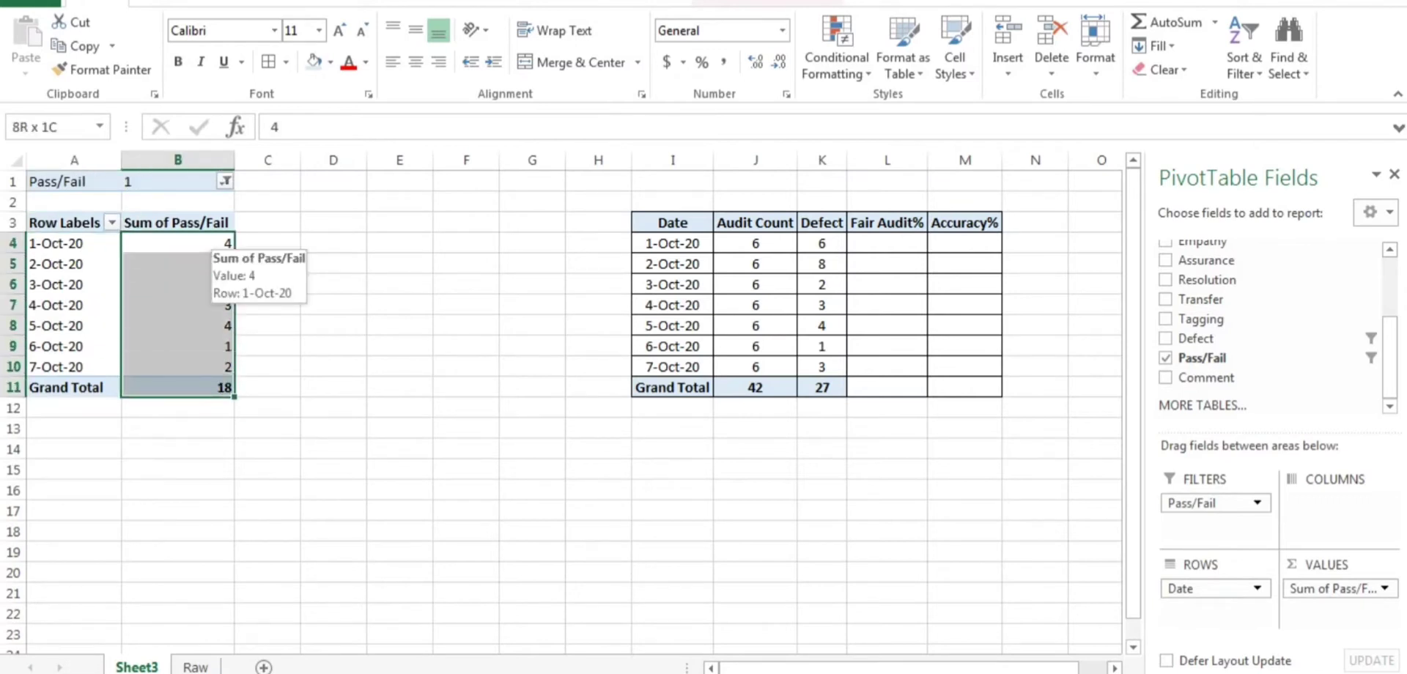
- Copy the filtered PivotTable figures in B4:B11 into the range starting at G4
key("ctrl+c")
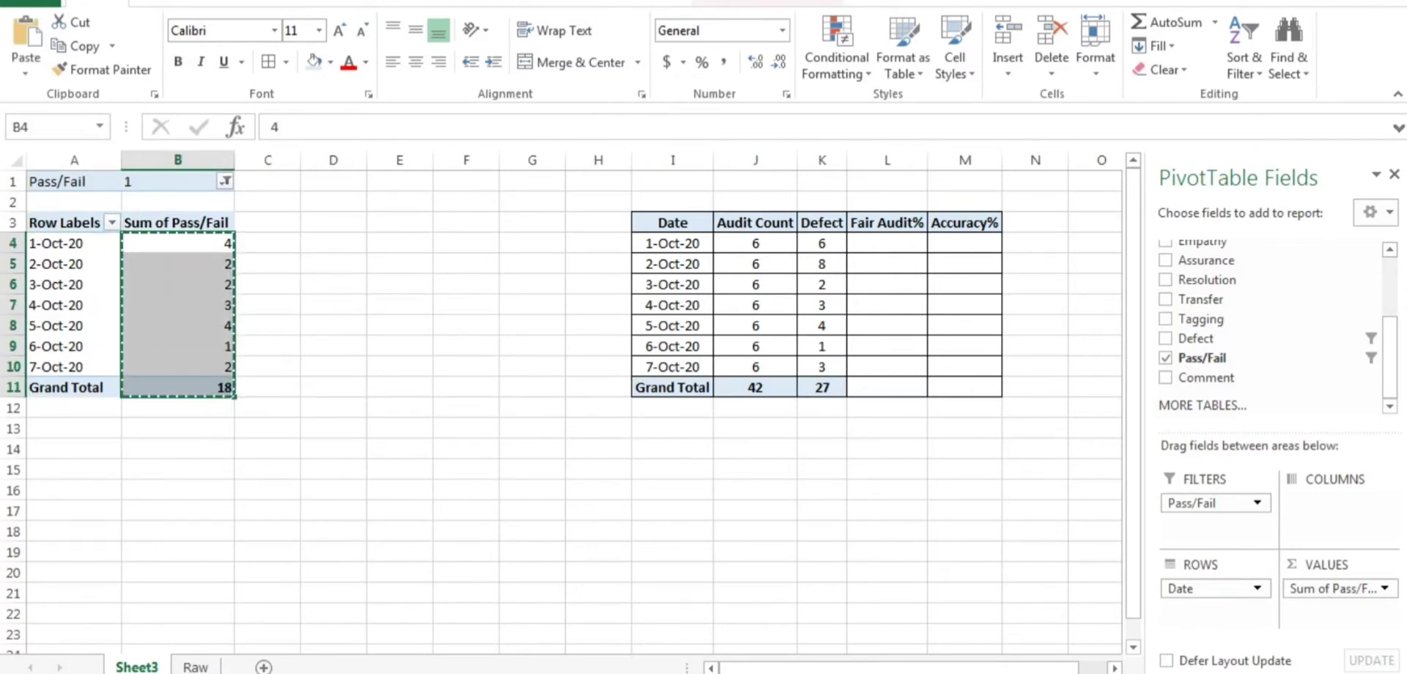
left_click(532, 242)
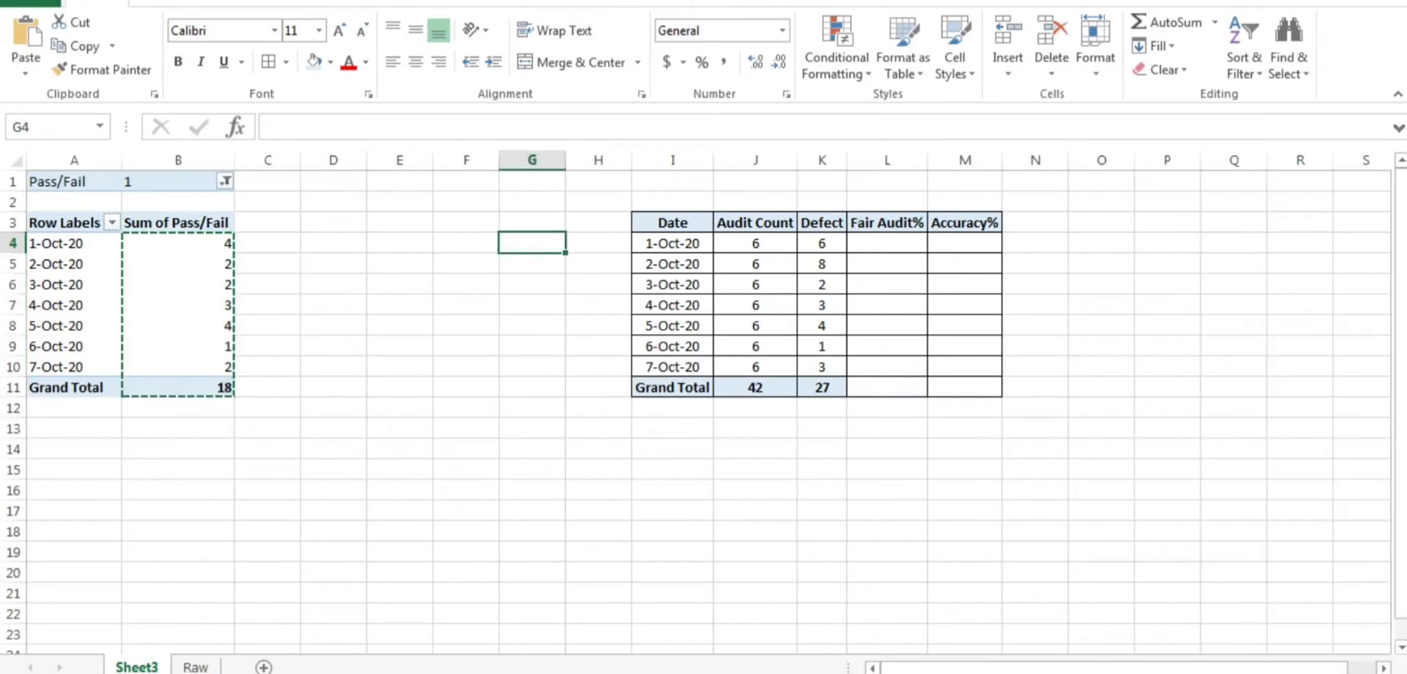
key("ctrl+v")
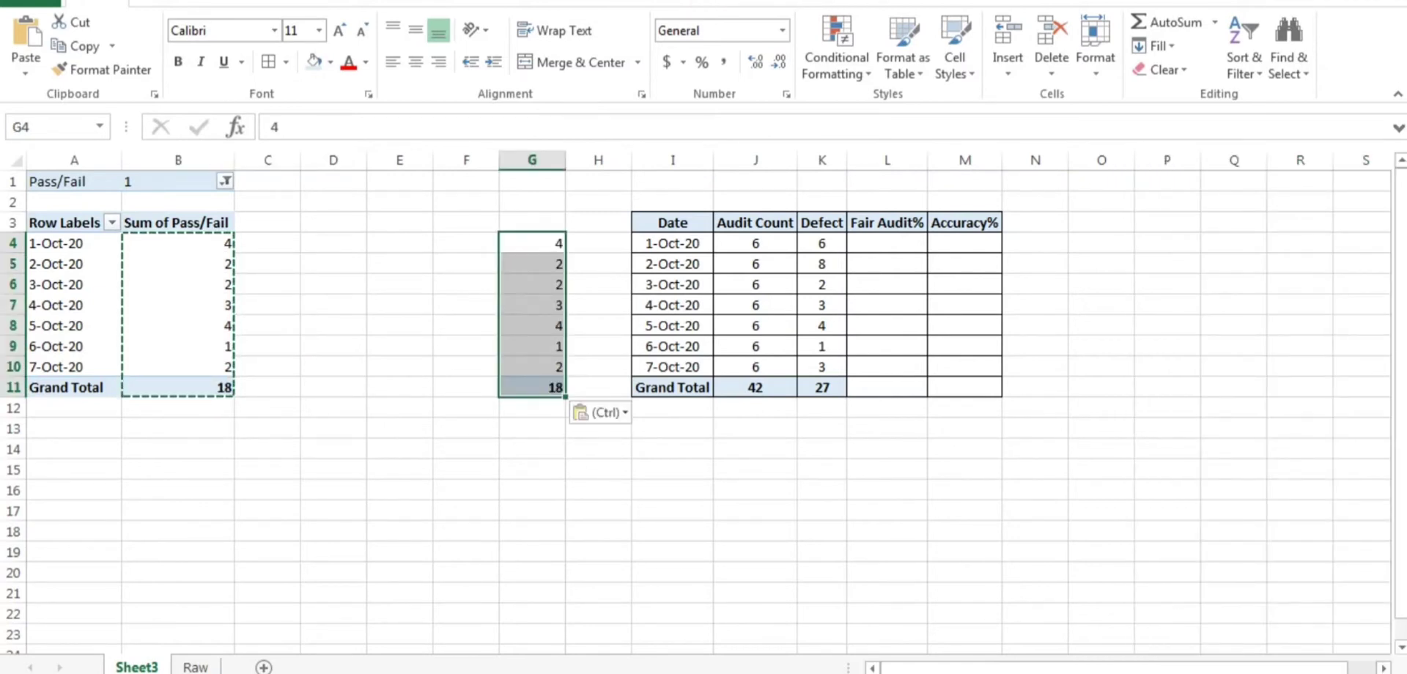
- Enter the formula =1-(G4/J4) in L4 for the Fair Audit% of 1-Oct-20 and reselect that cell
left_click(887, 243)
left_click_drag(532, 242, 532, 387)
left_click(886, 243)
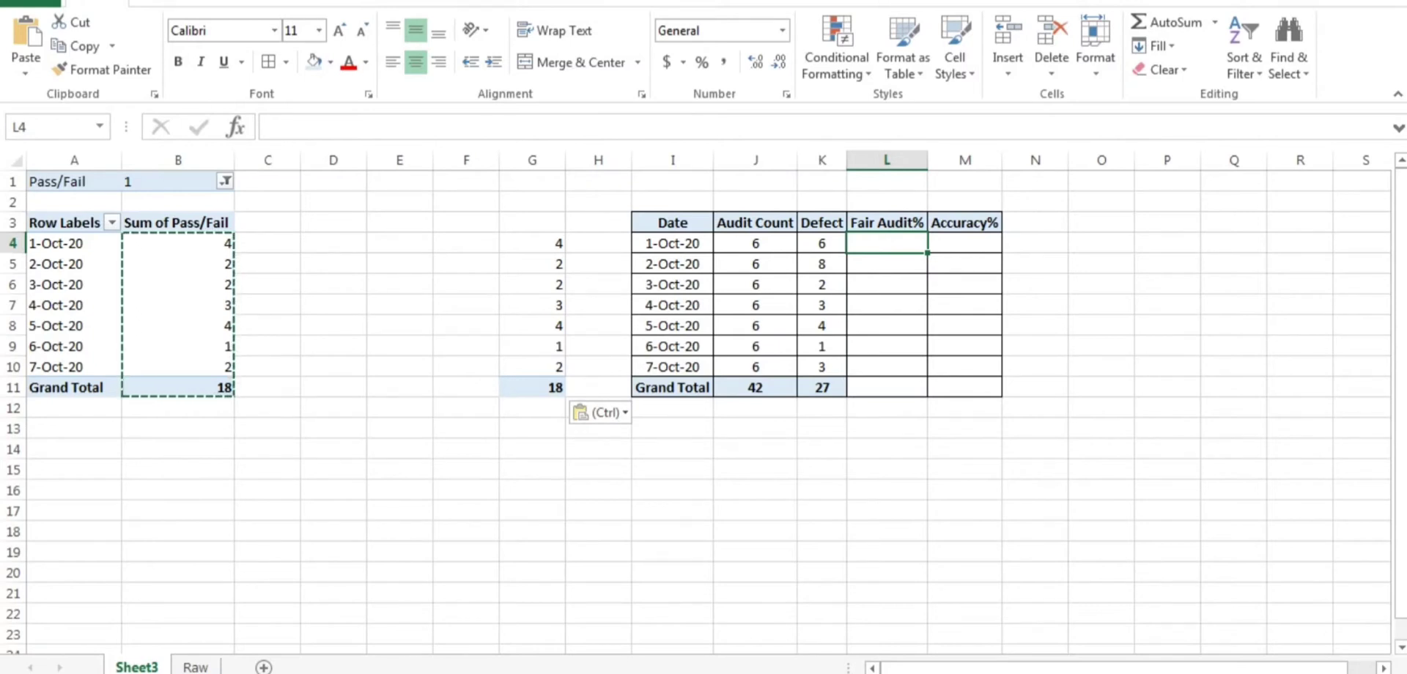
type("=")
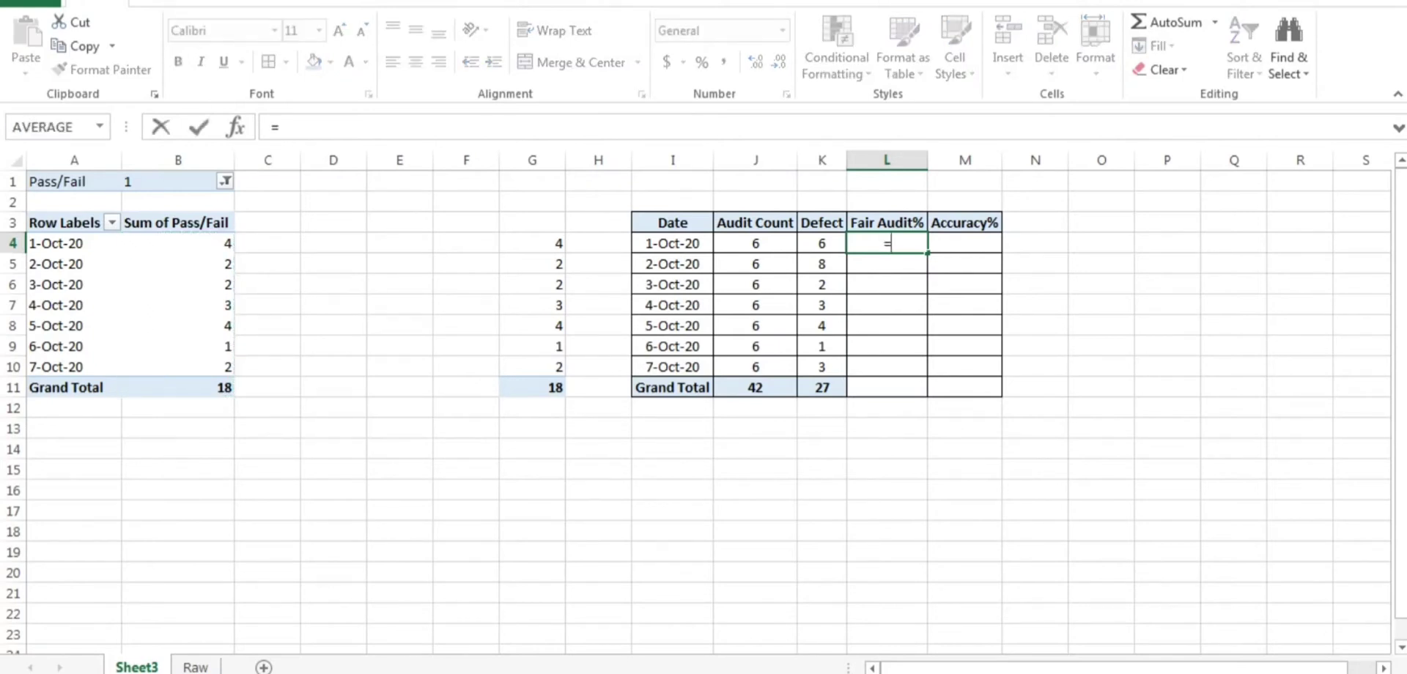
type("1-(")
left_click(532, 243)
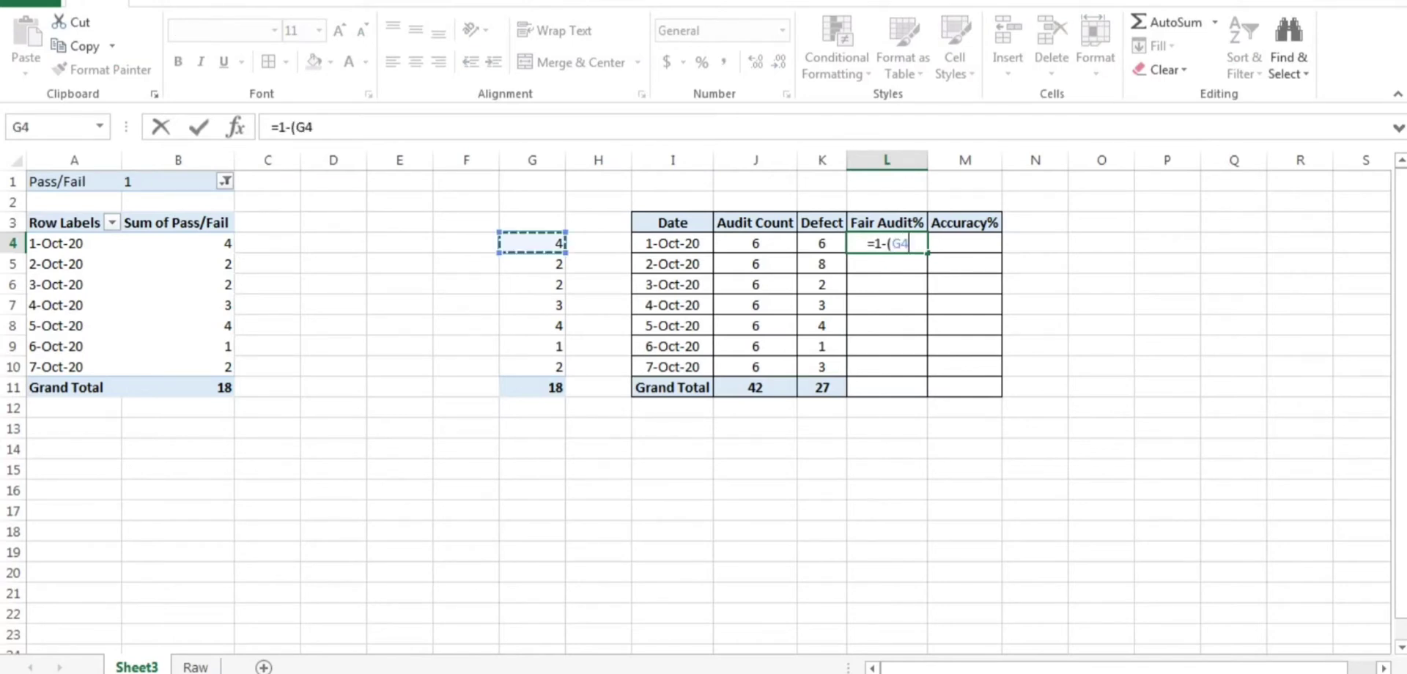
type("/")
left_click(755, 243)
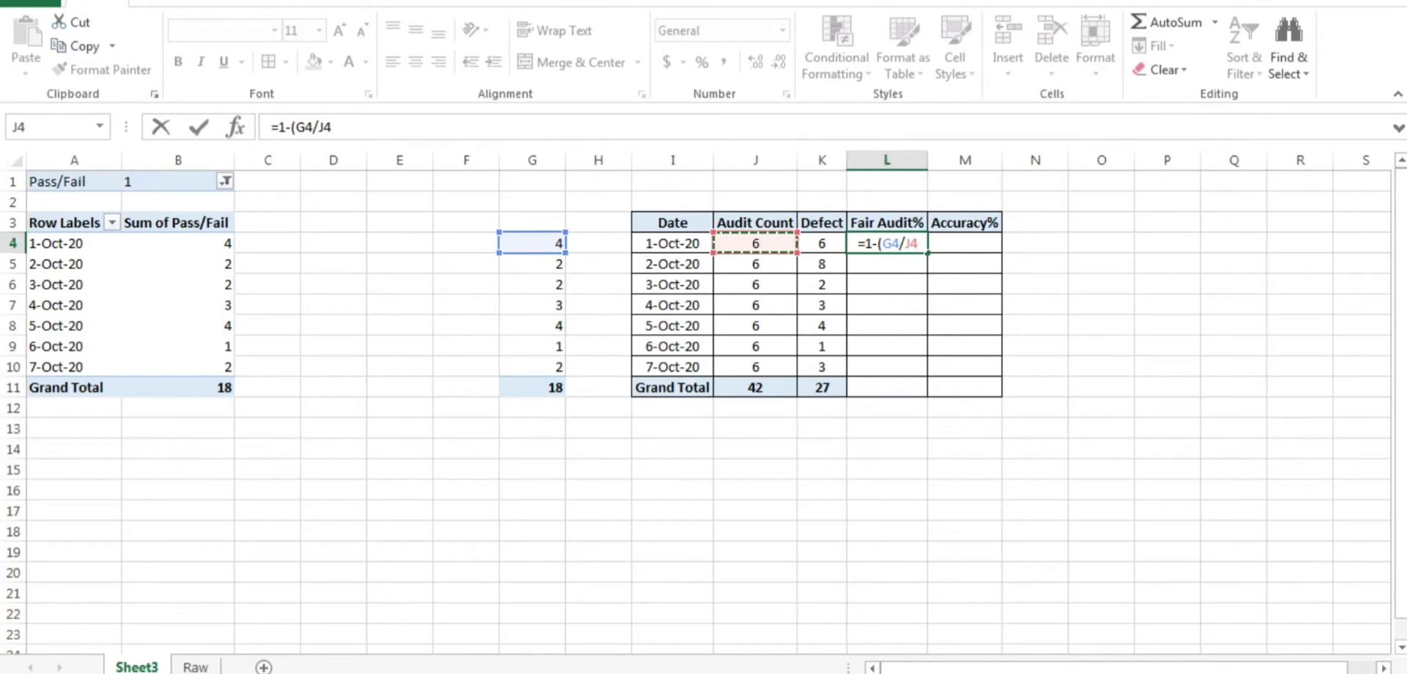
type(")")
key("Return")
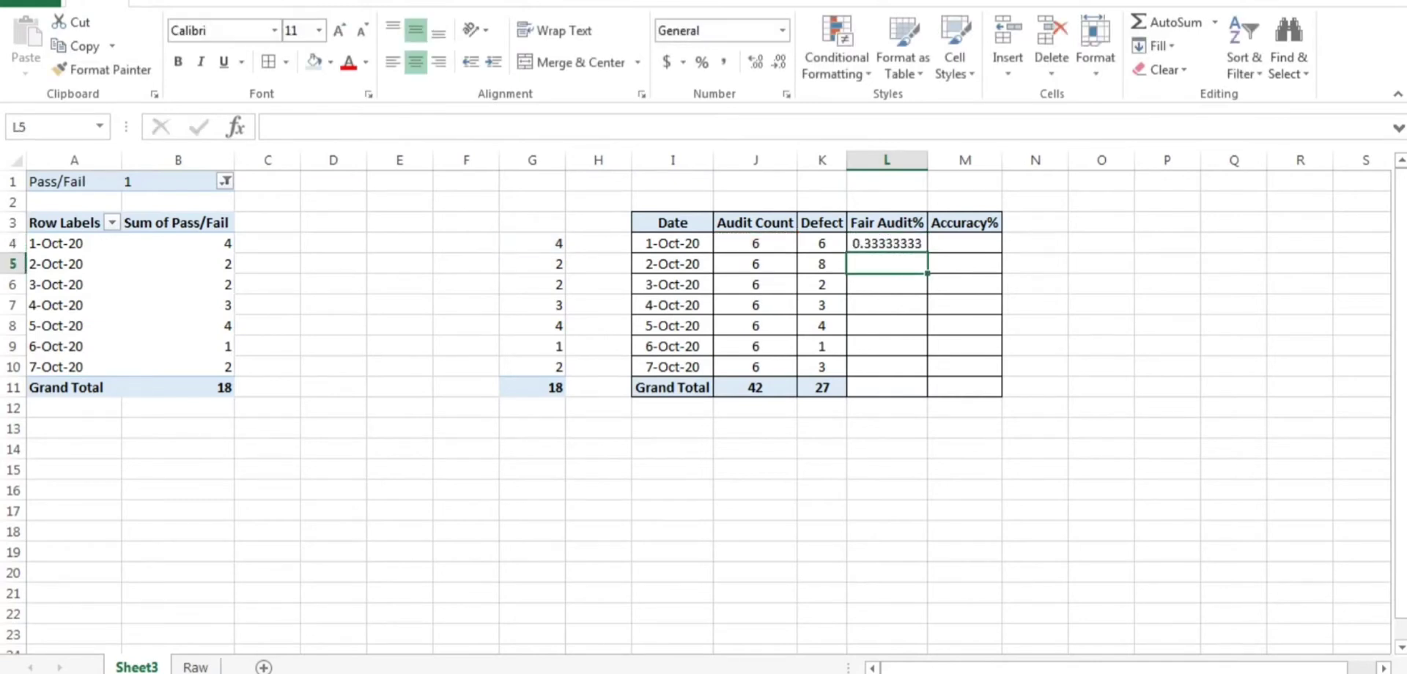
left_click(886, 243)
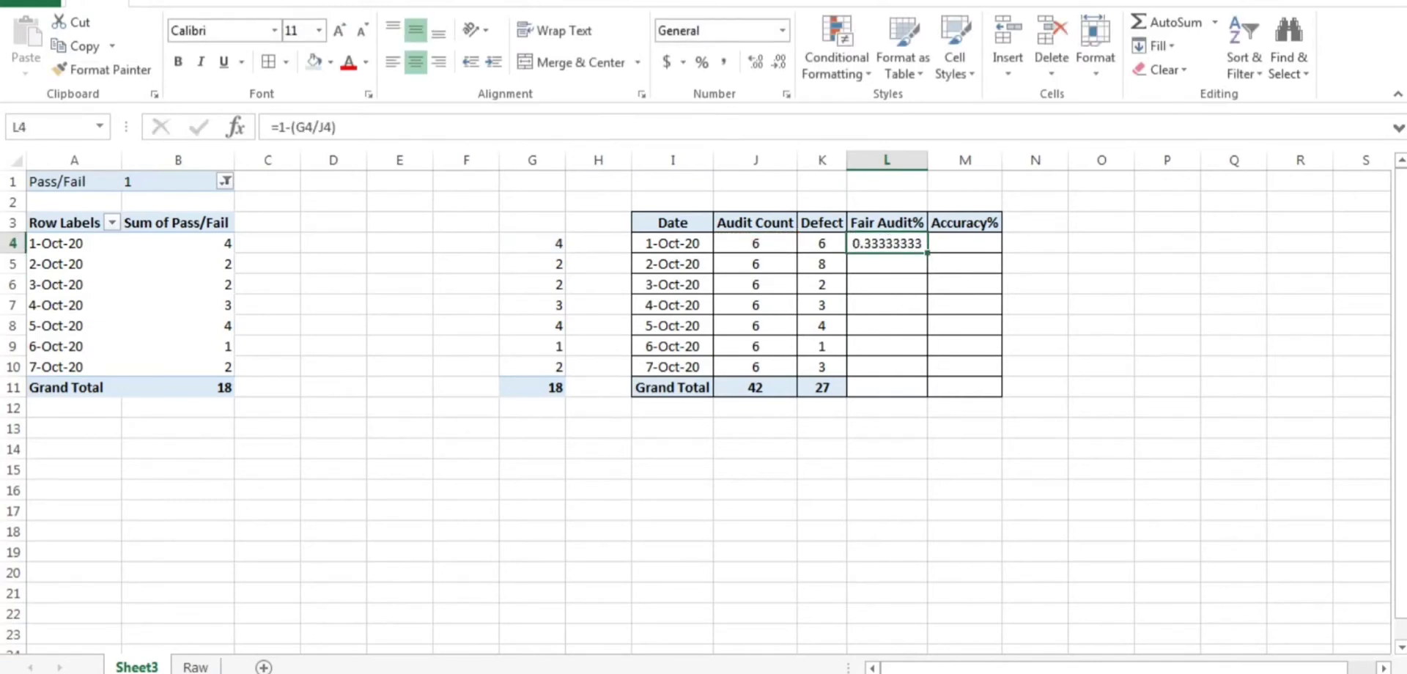
key("alt")
key("h")
key("p")
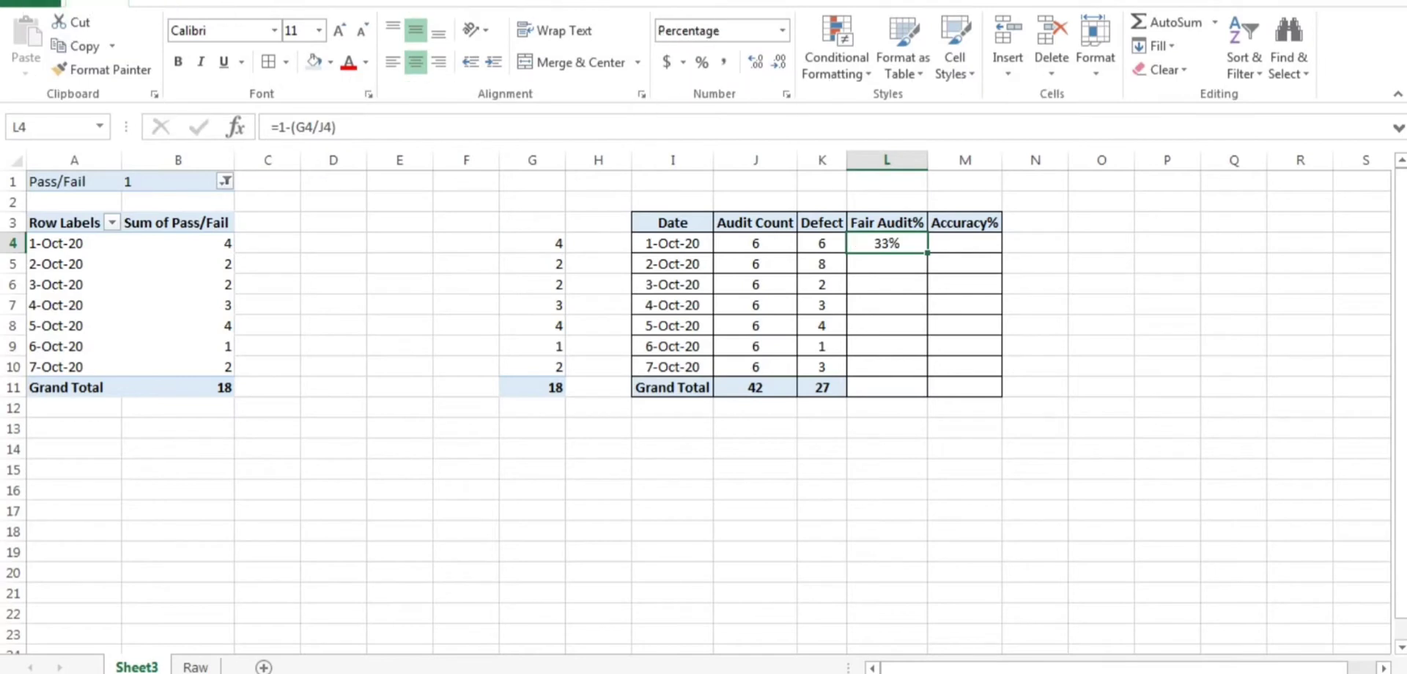
key("ctrl+z")
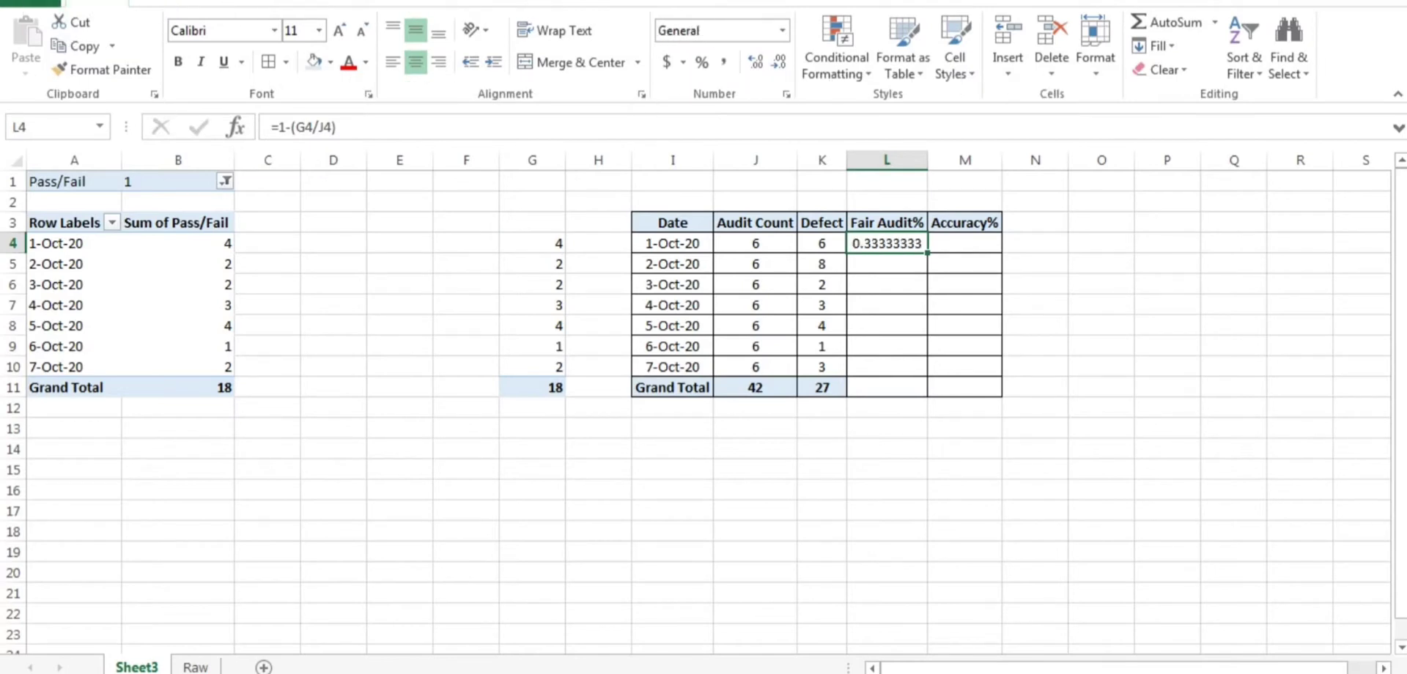
- Format the Fair Audit% cell L4 as a percentage
key("alt")
key("h")
key("p")
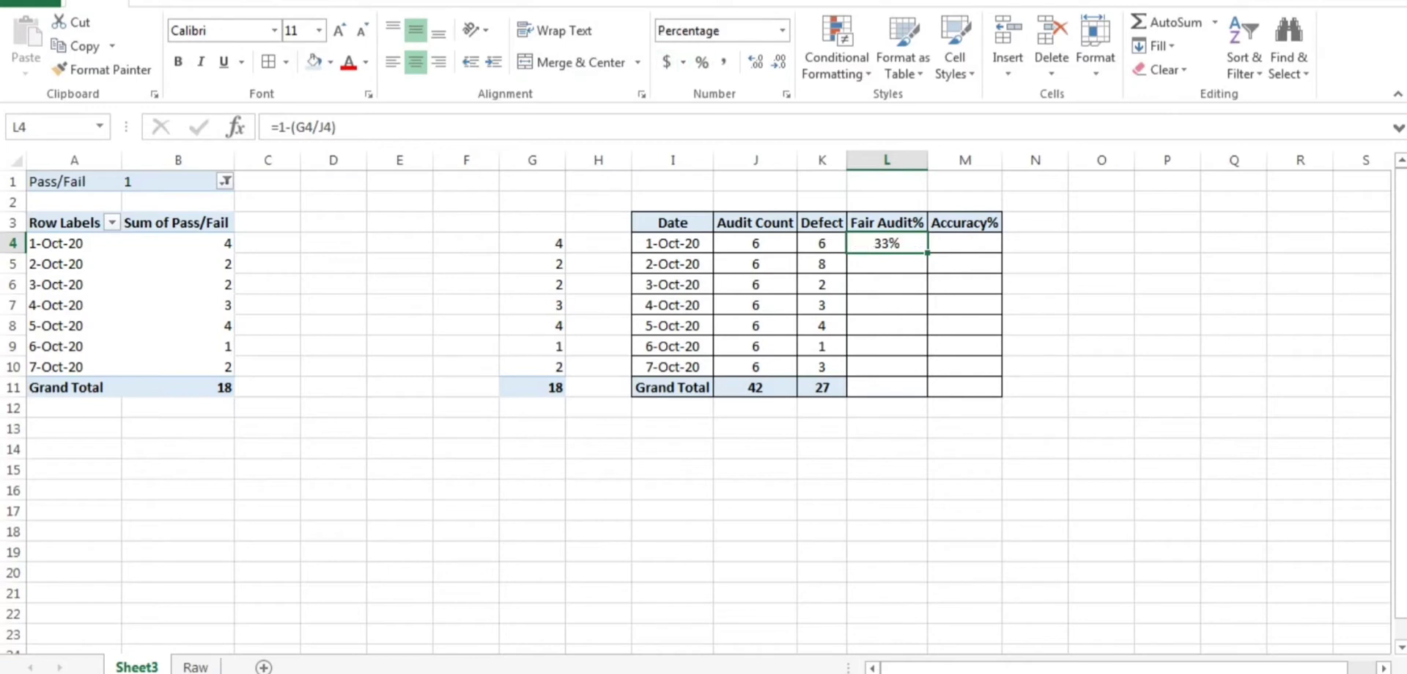
- Copy the Fair Audit% formula from L4 down through L10 for the remaining dates
key("ctrl+c")
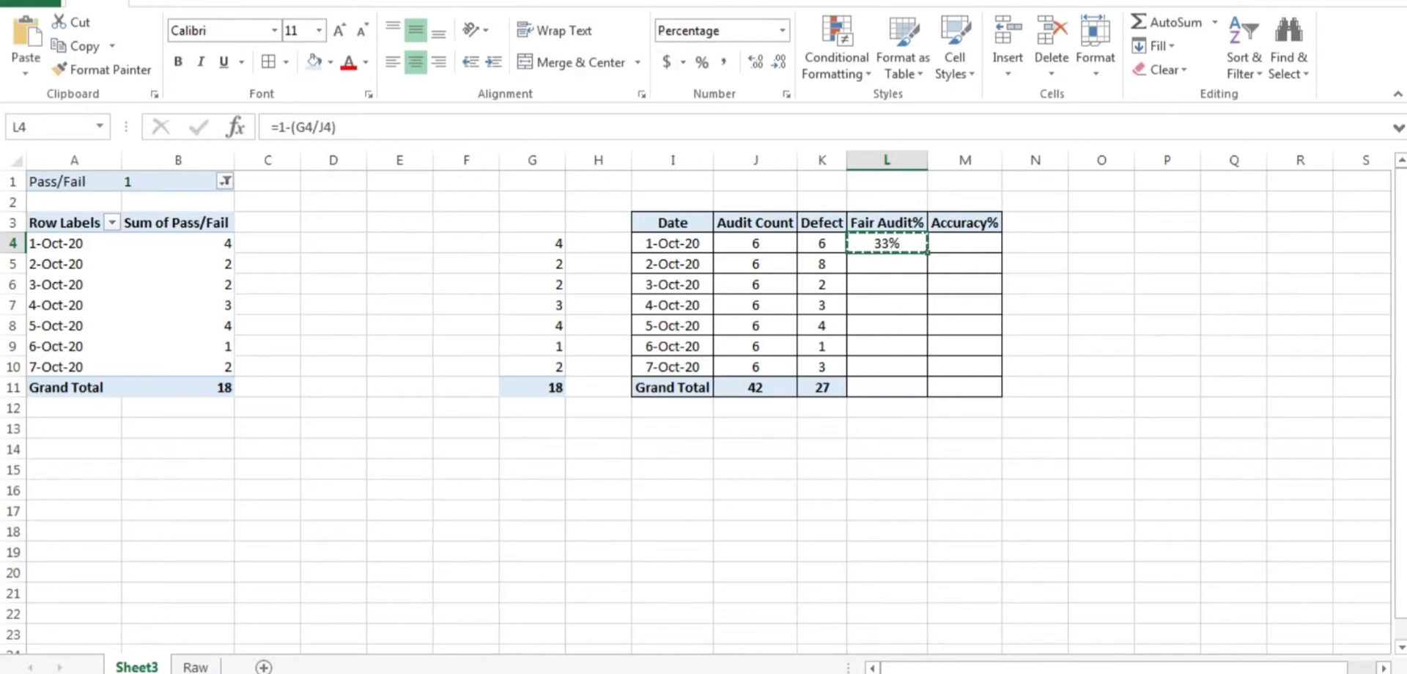
key("shift+Down")
key("shift+Down")
key("shift+Down")
key("shift+Down")
key("shift+Down")
key("shift+Down")
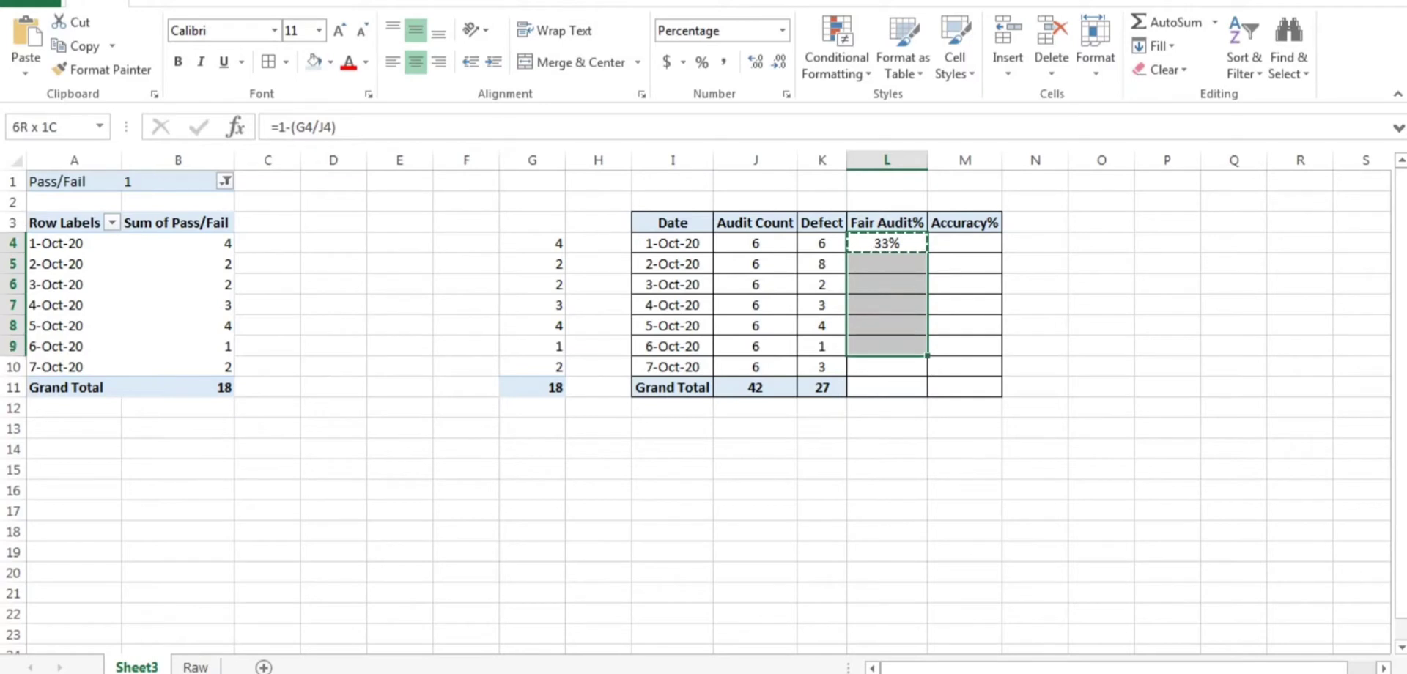
key("ctrl+v")
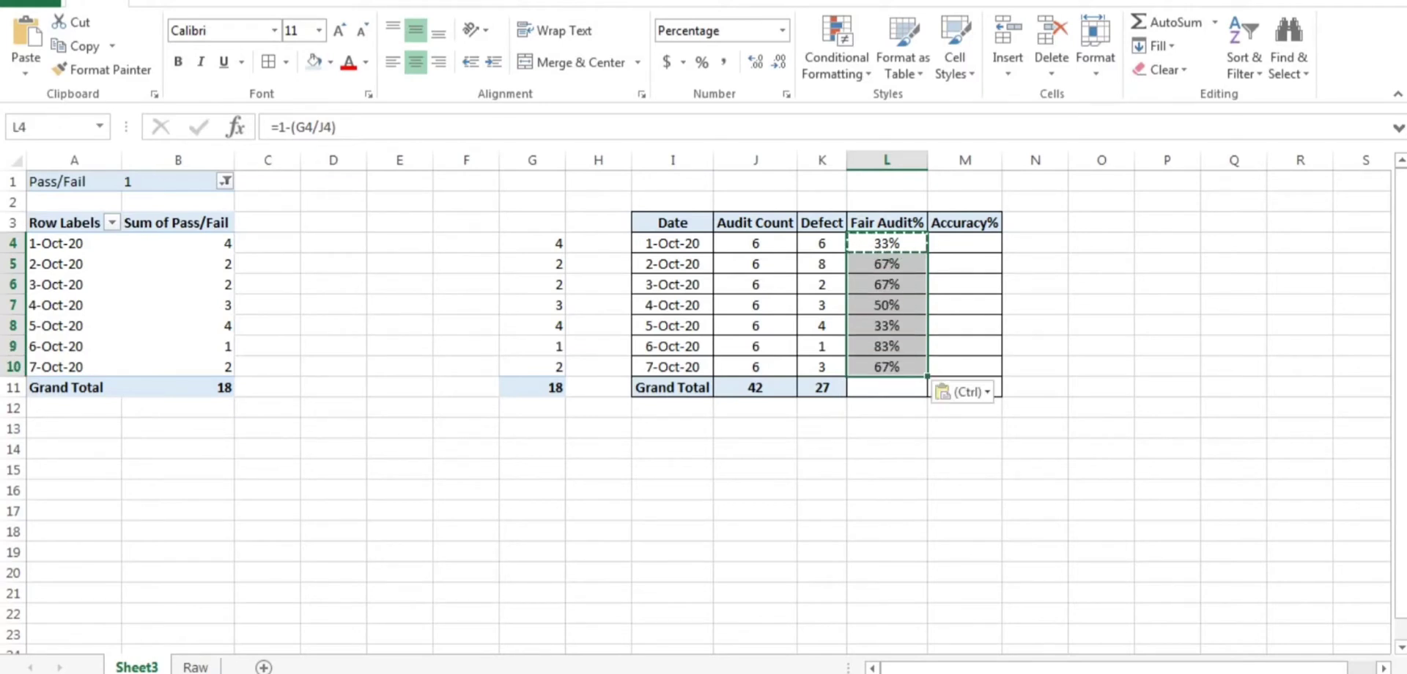
key("shift+Up")
key("shift+Up")
key("shift+Up")
key("shift+Down")
key("shift+Down")
key("shift+Down")
left_click(886, 305)
left_click(886, 243)
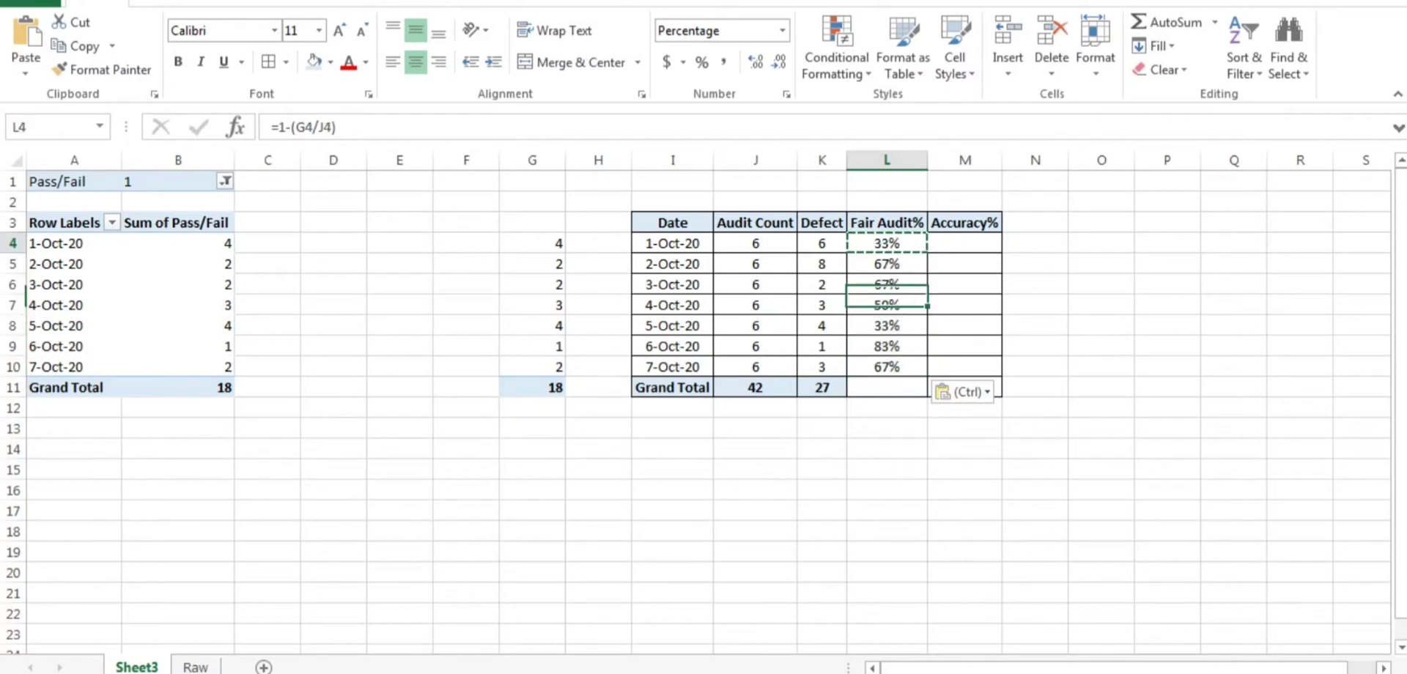
left_click(886, 222)
left_click(886, 244)
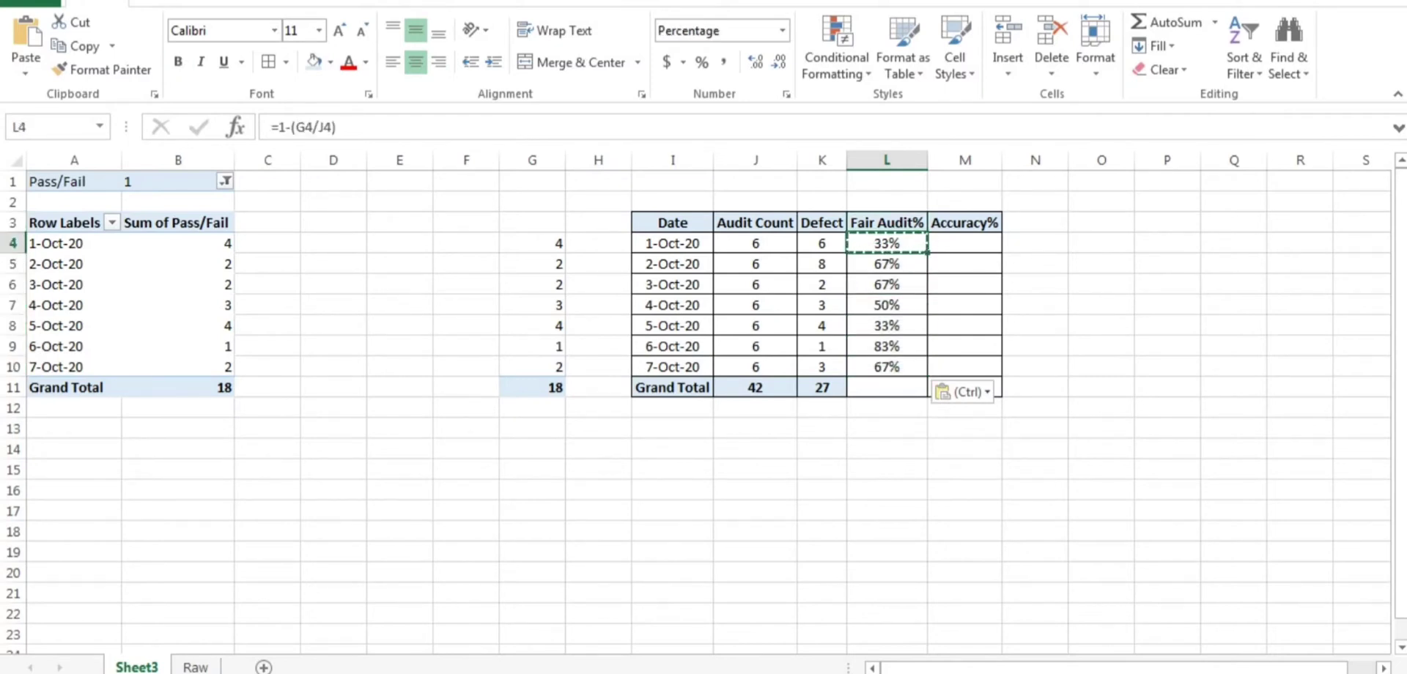
key("ctrl")
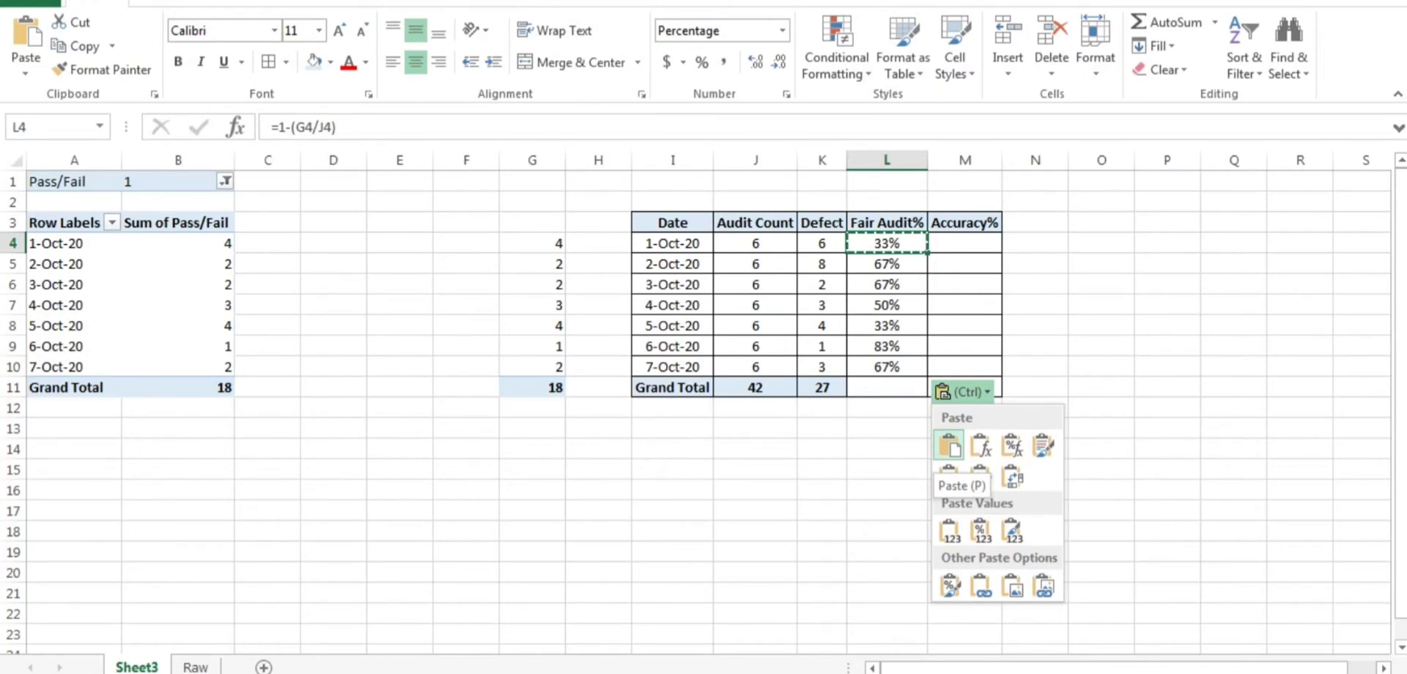
key("Escape")
- Examine the failed-audit figures in column G against the Audit Count and Fair Audit% for 1-Oct-20 and 6-Oct-20
left_click_drag(532, 243, 532, 366)
left_click(821, 244)
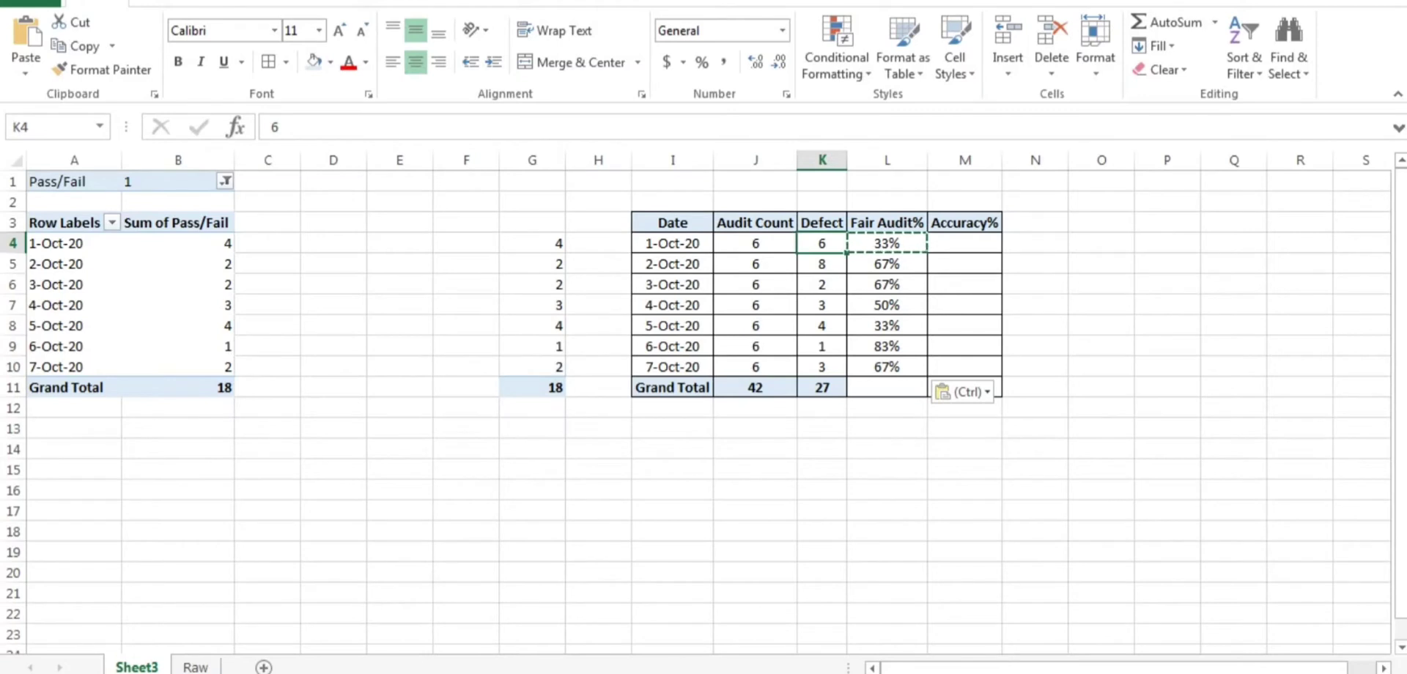
left_click(755, 243)
left_click(532, 244)
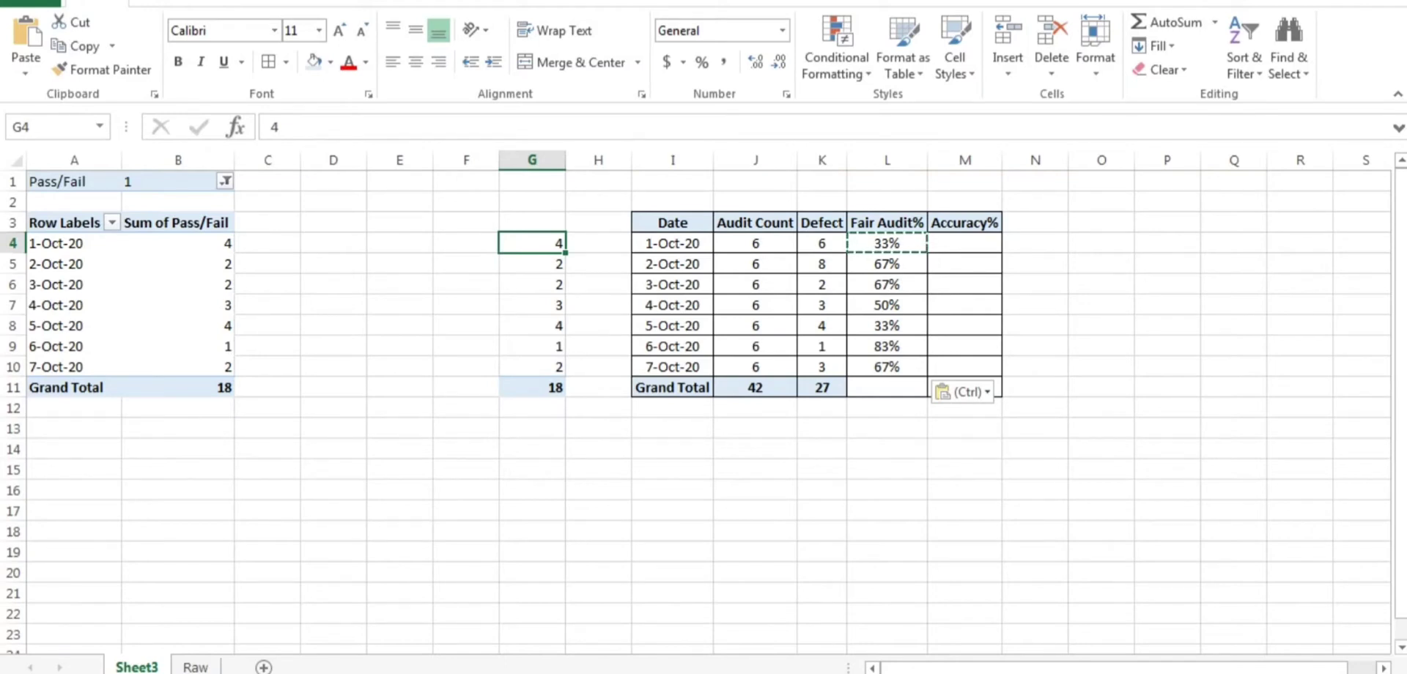
left_click(755, 346)
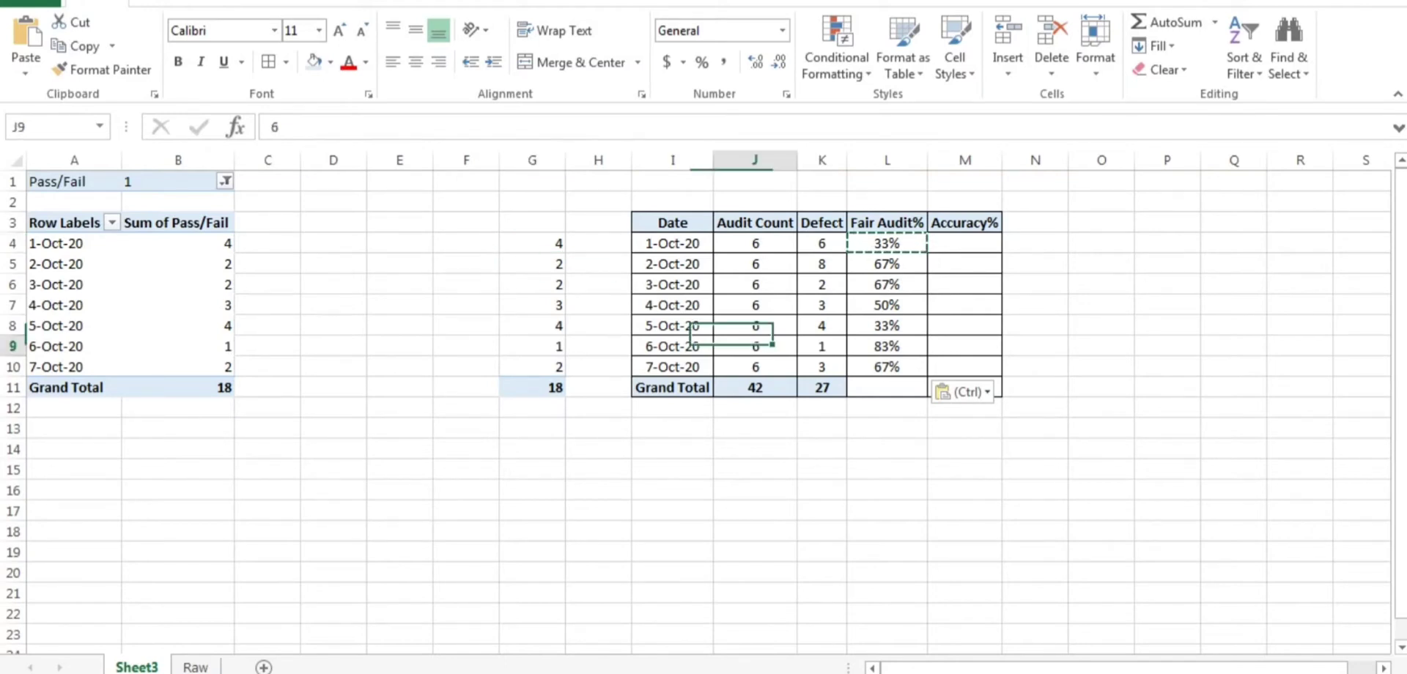
left_click(531, 346)
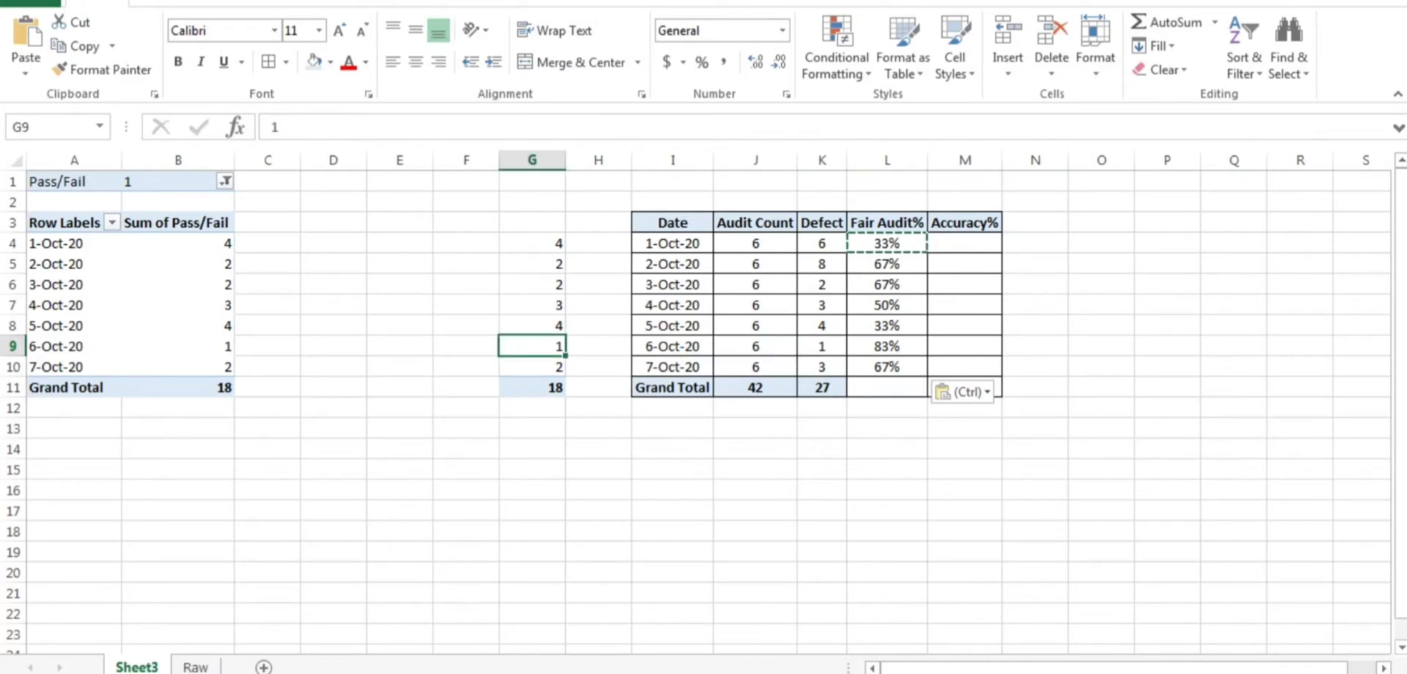
left_click(886, 346)
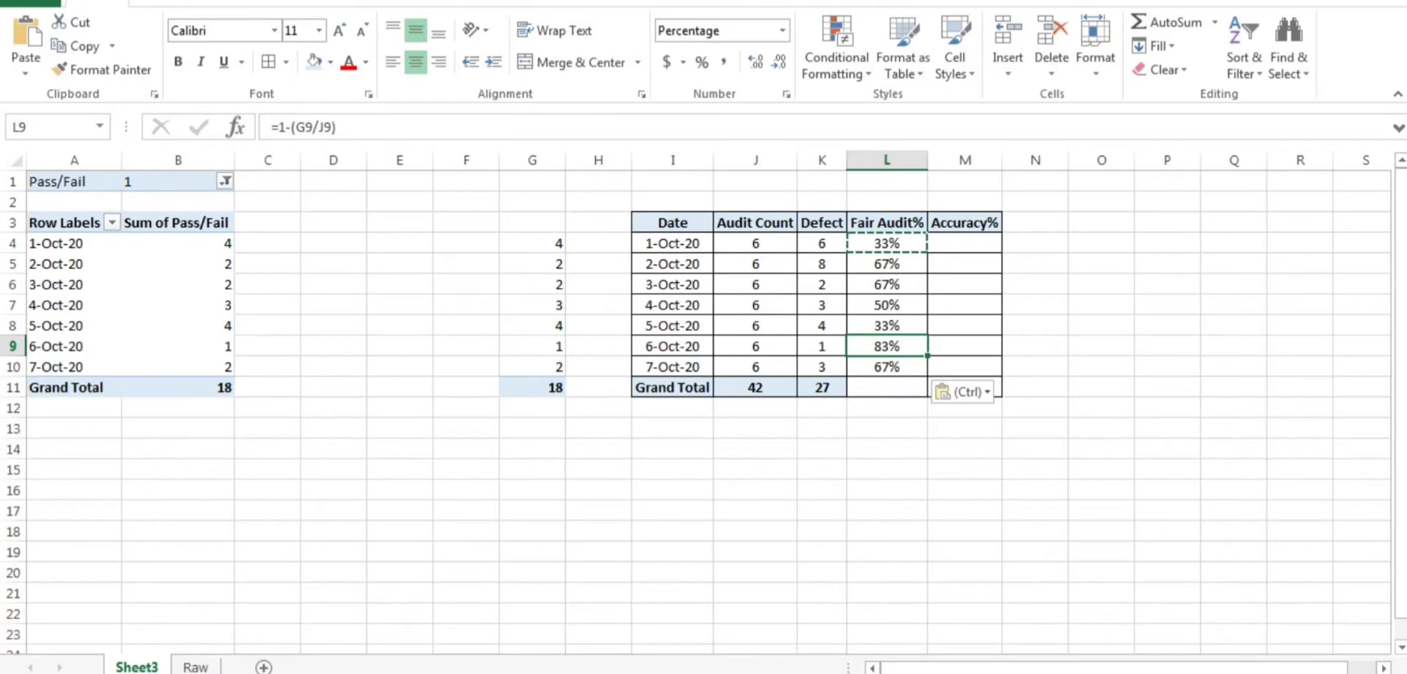
- Examine the audit parameter headings on the Raw sheet from Call Opening through Tagging
left_click(964, 242)
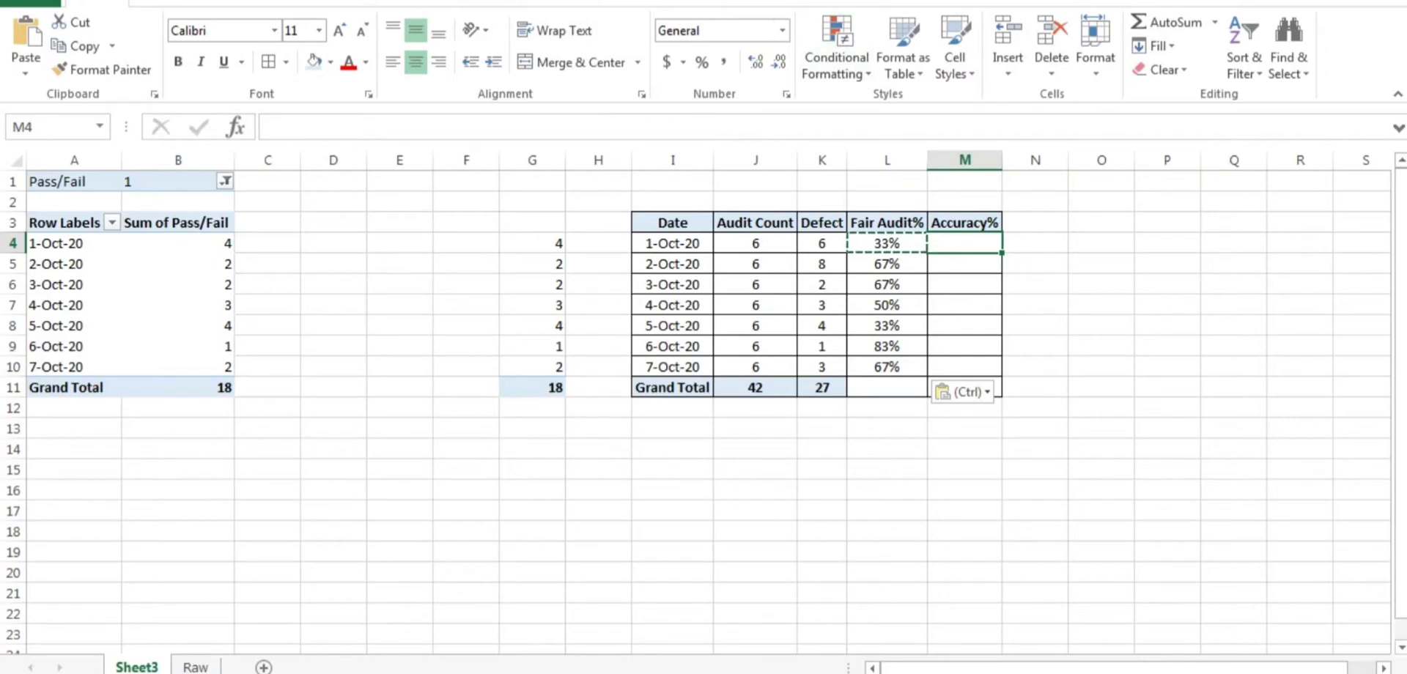
left_click(1101, 367)
left_click(964, 263)
left_click(964, 243)
left_click(196, 667)
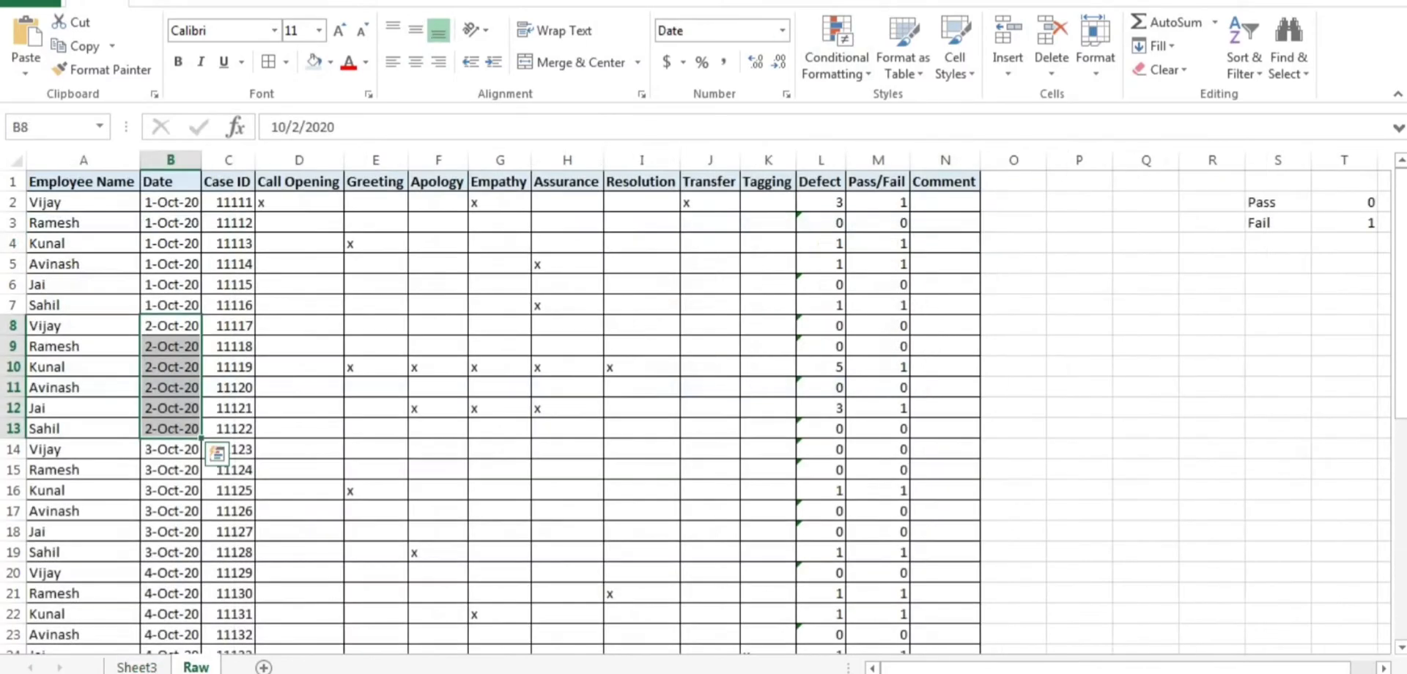
left_click(299, 181)
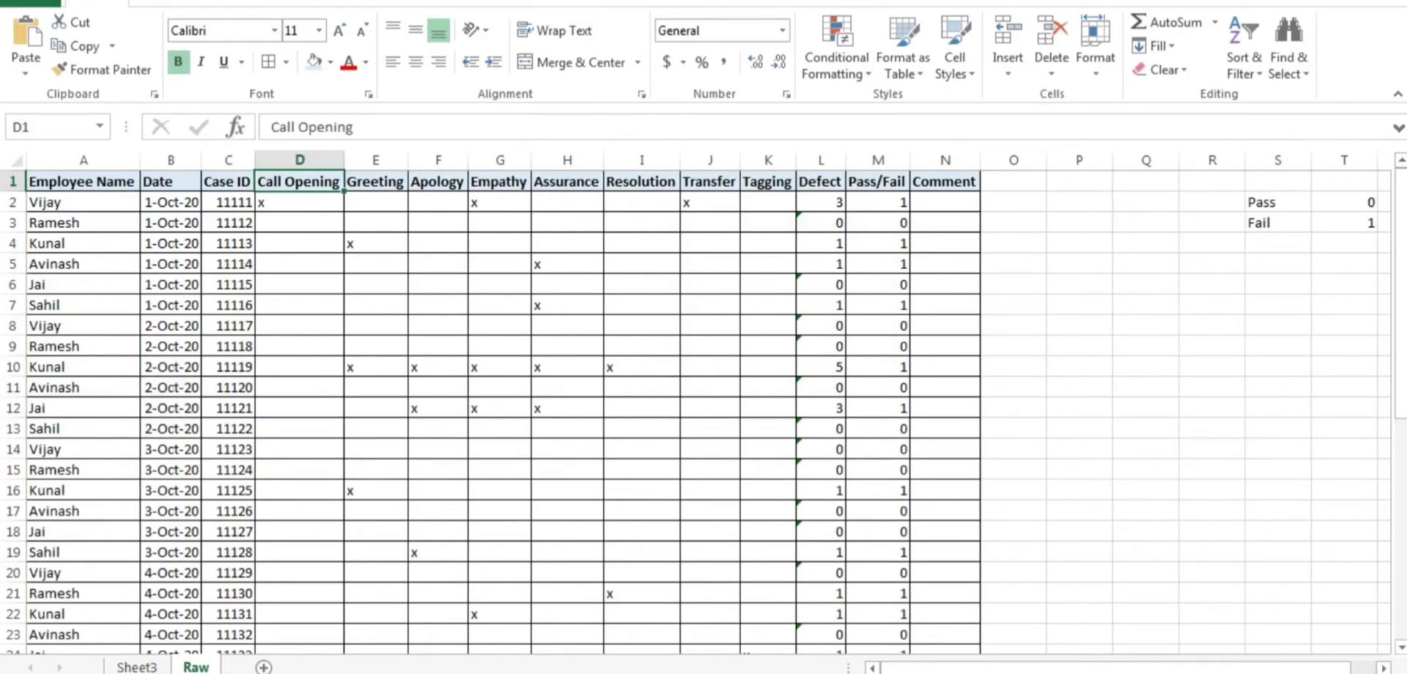
key("Right")
key("Right")
key("Right")
key("Right")
key("Right")
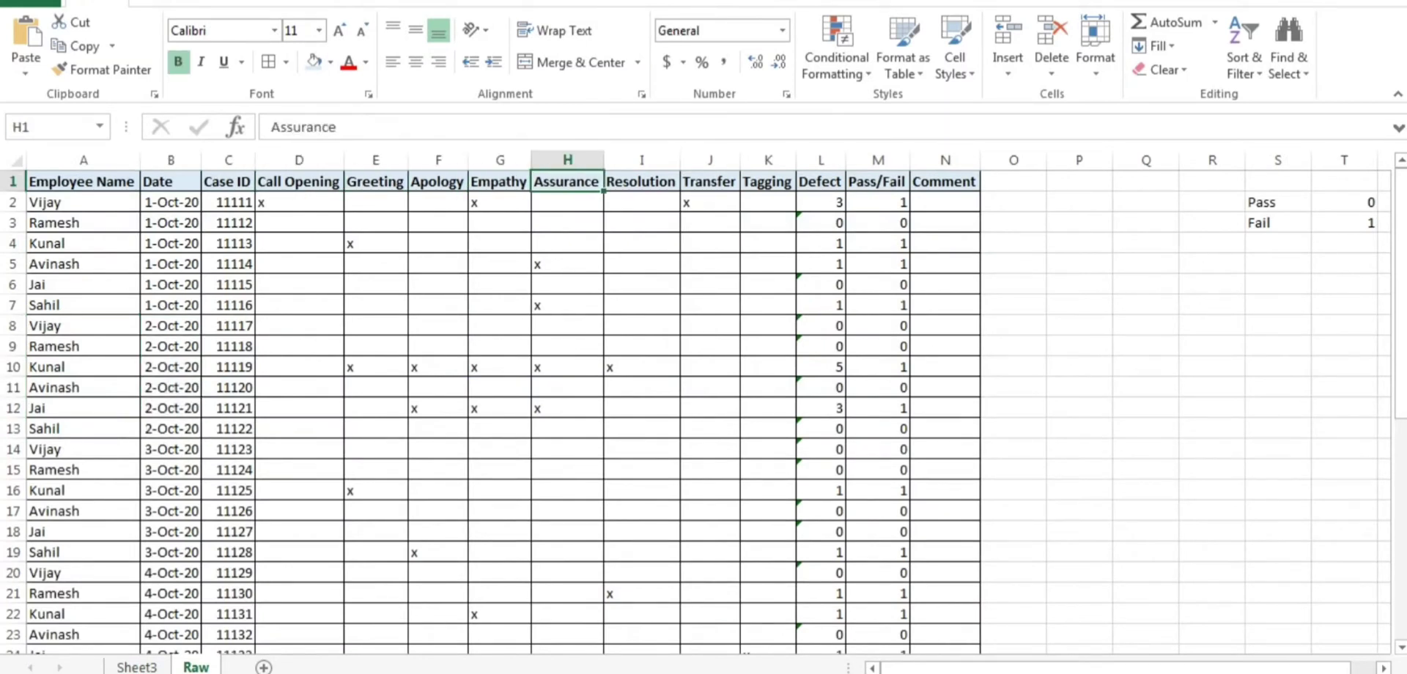
key("Right")
key("Right")
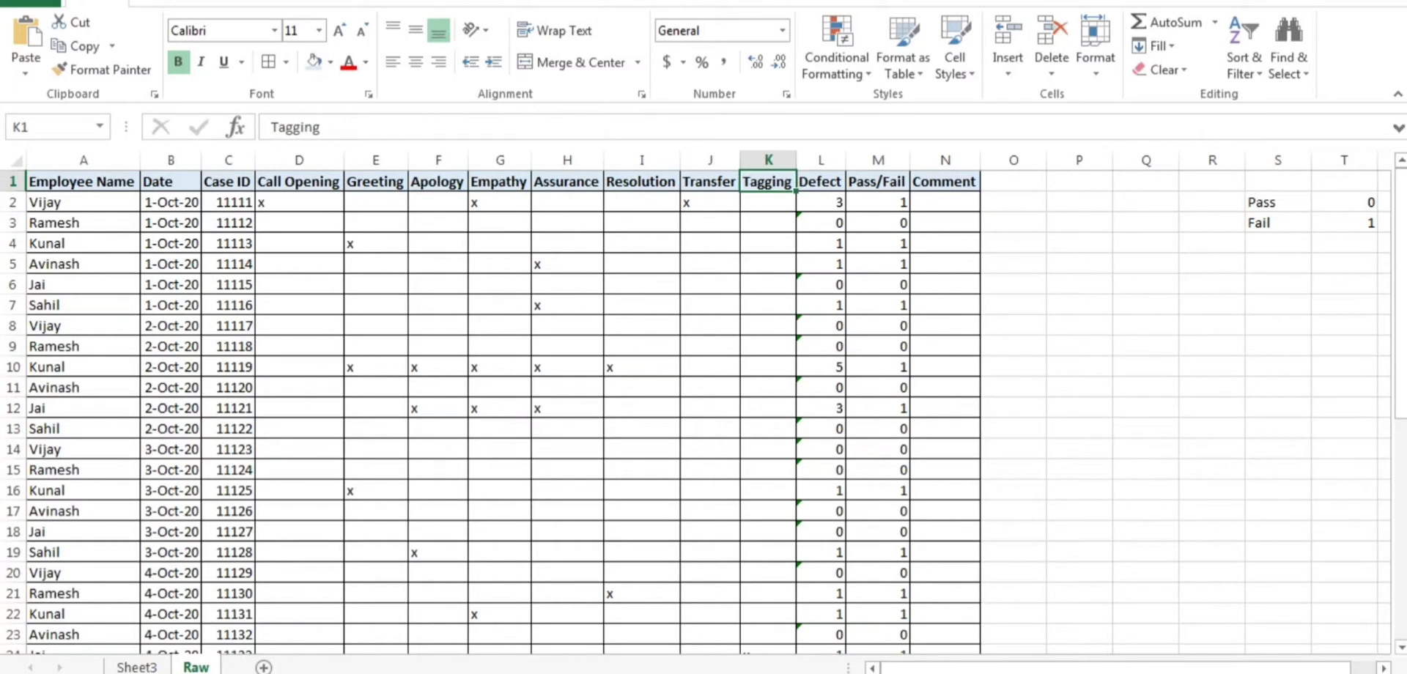
- Enter the Accuracy% formula =1-(K4/(J4*13)) in Sheet3 cell M4 and format the cell as a percentage
left_click(137, 667)
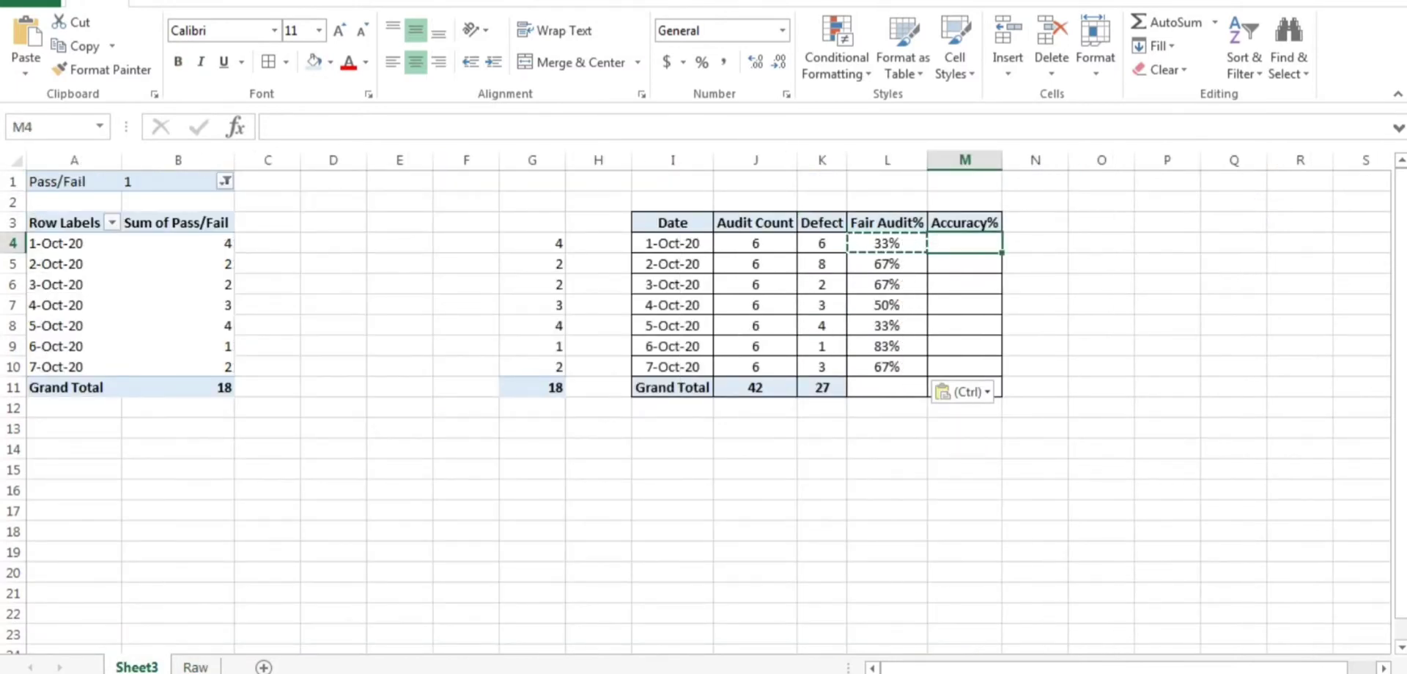
left_click(1101, 263)
left_click(964, 243)
type("=1")
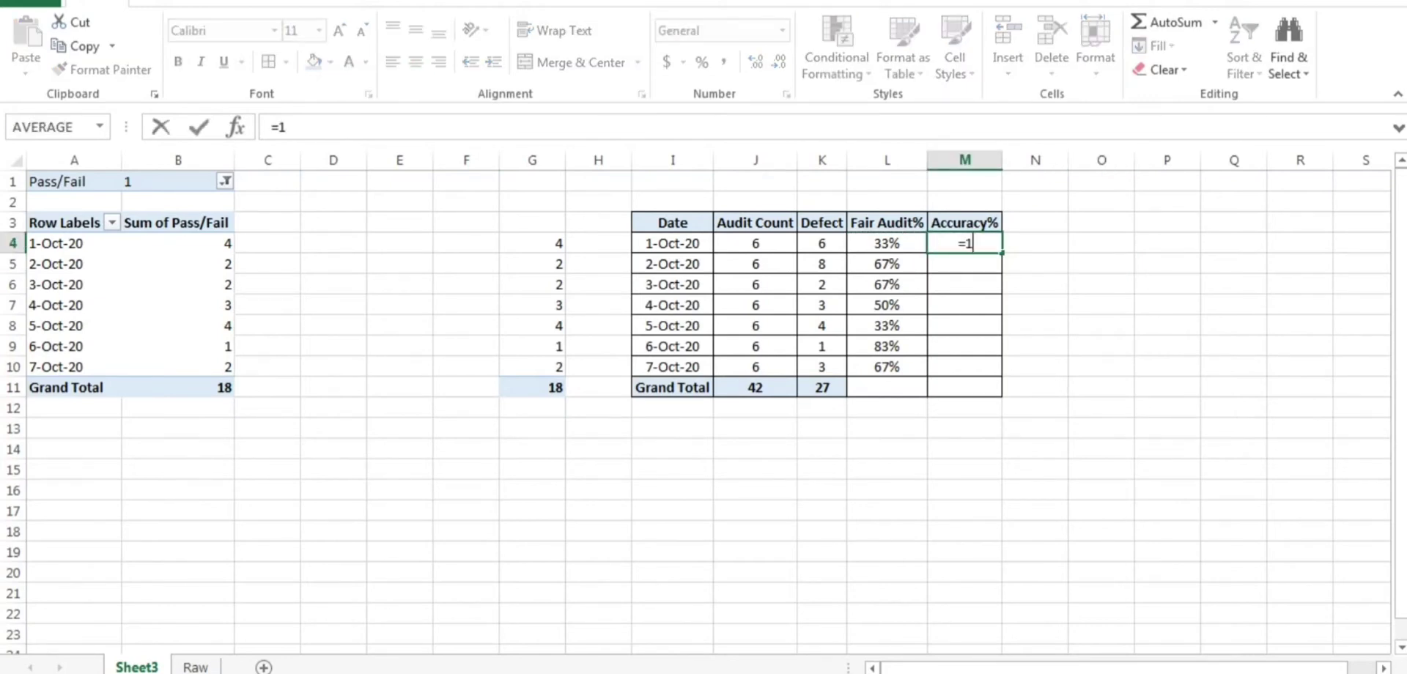
type("-(")
left_click(822, 244)
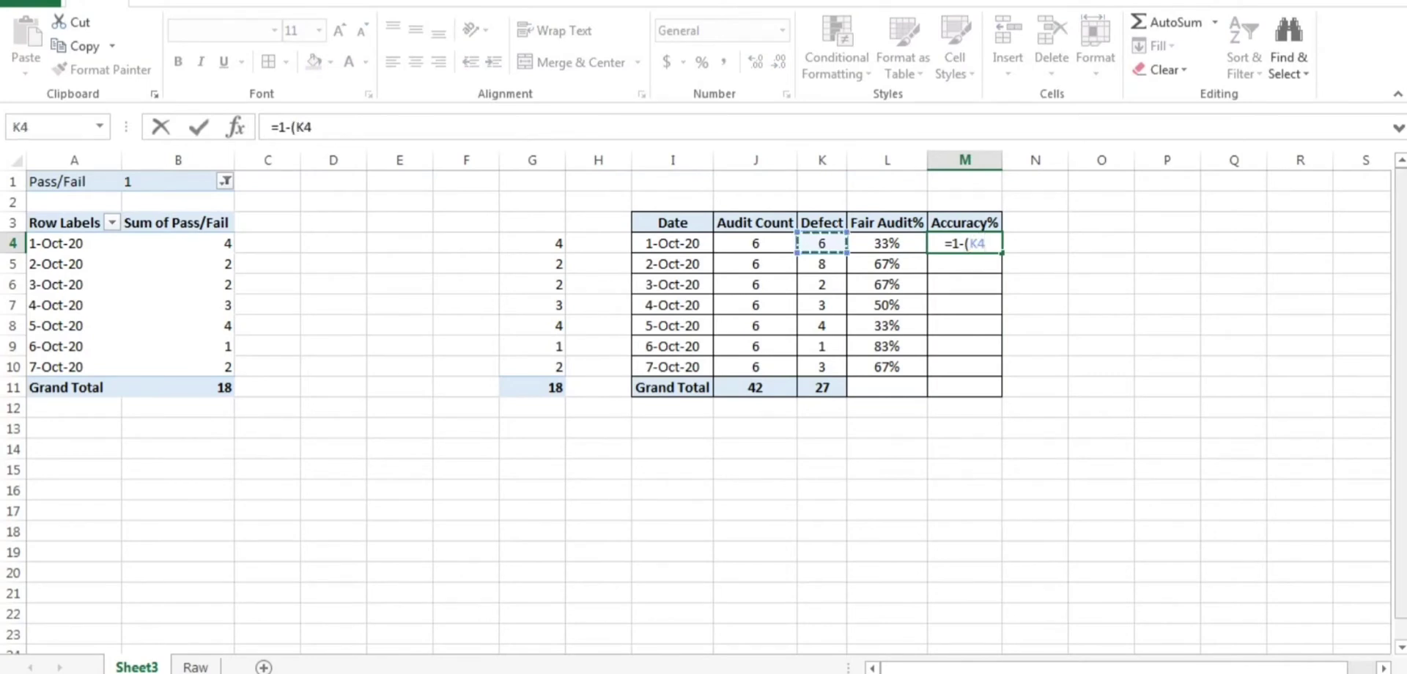
type("/(")
left_click(755, 243)
type("*13")
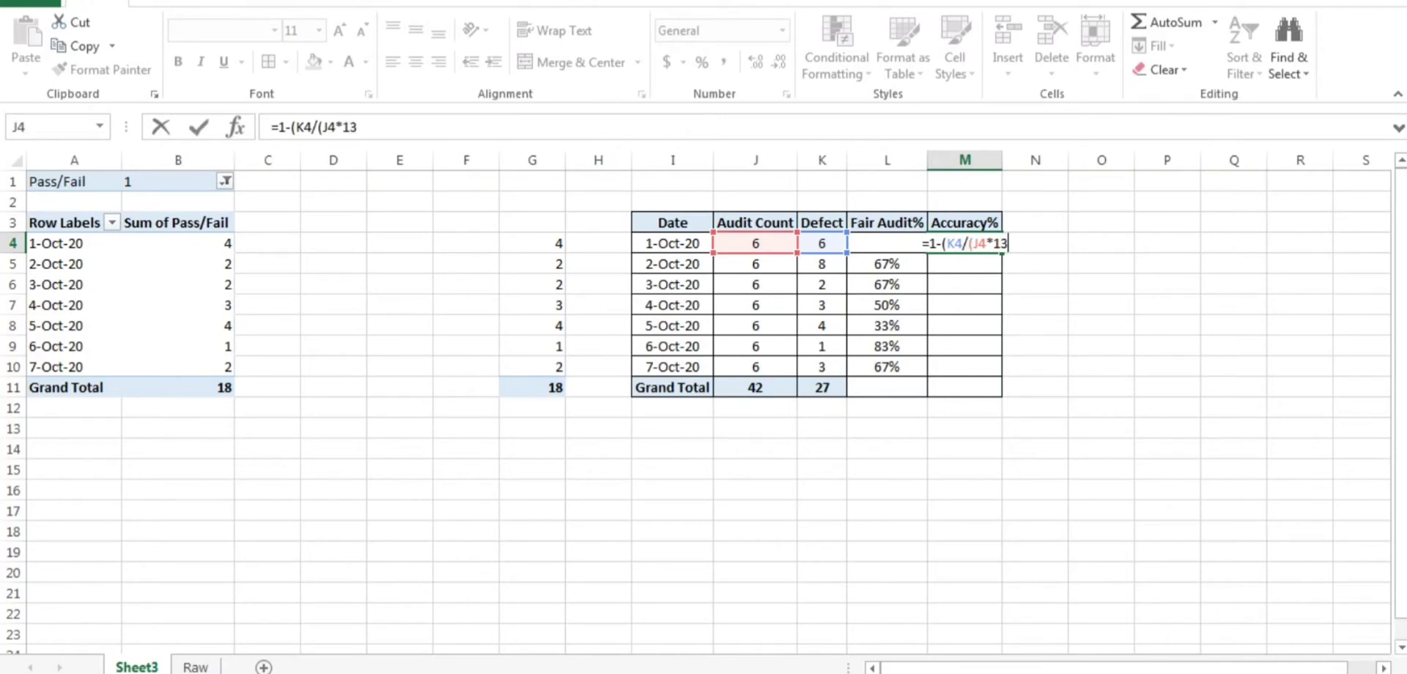
type("))")
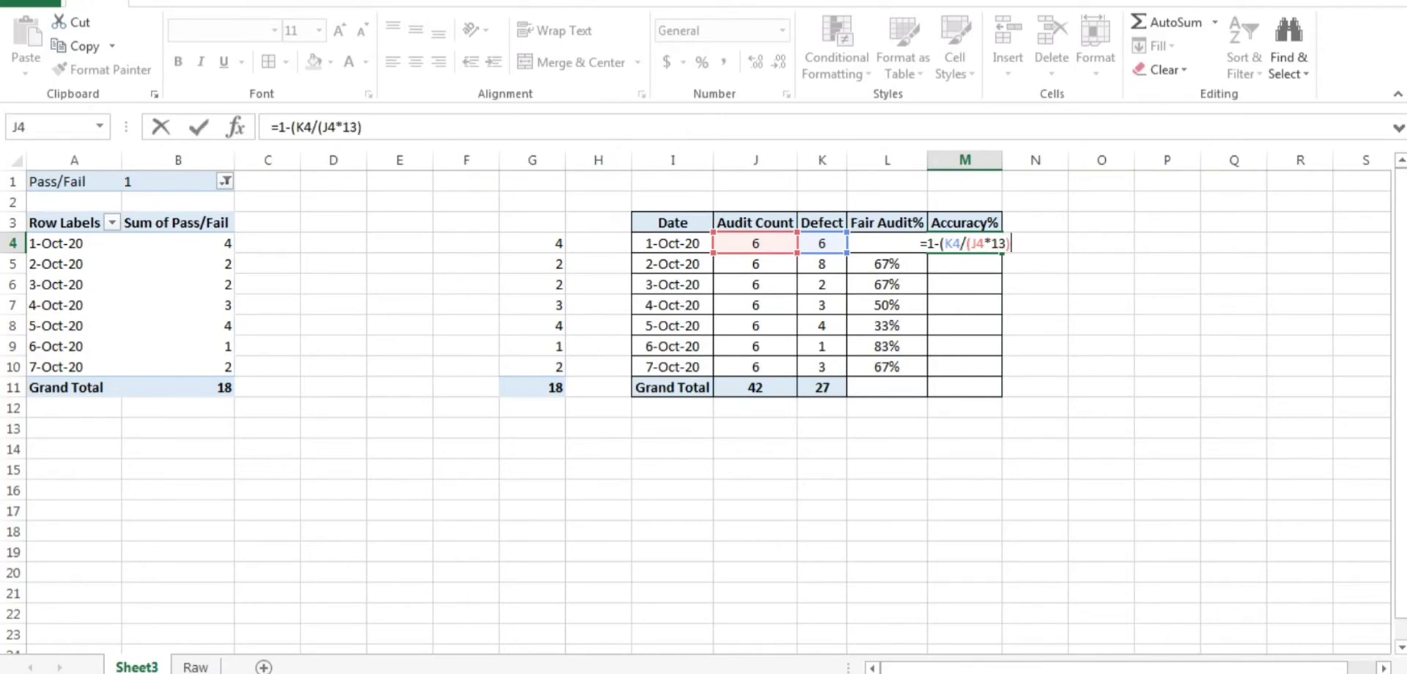
key("Return")
left_click(964, 243)
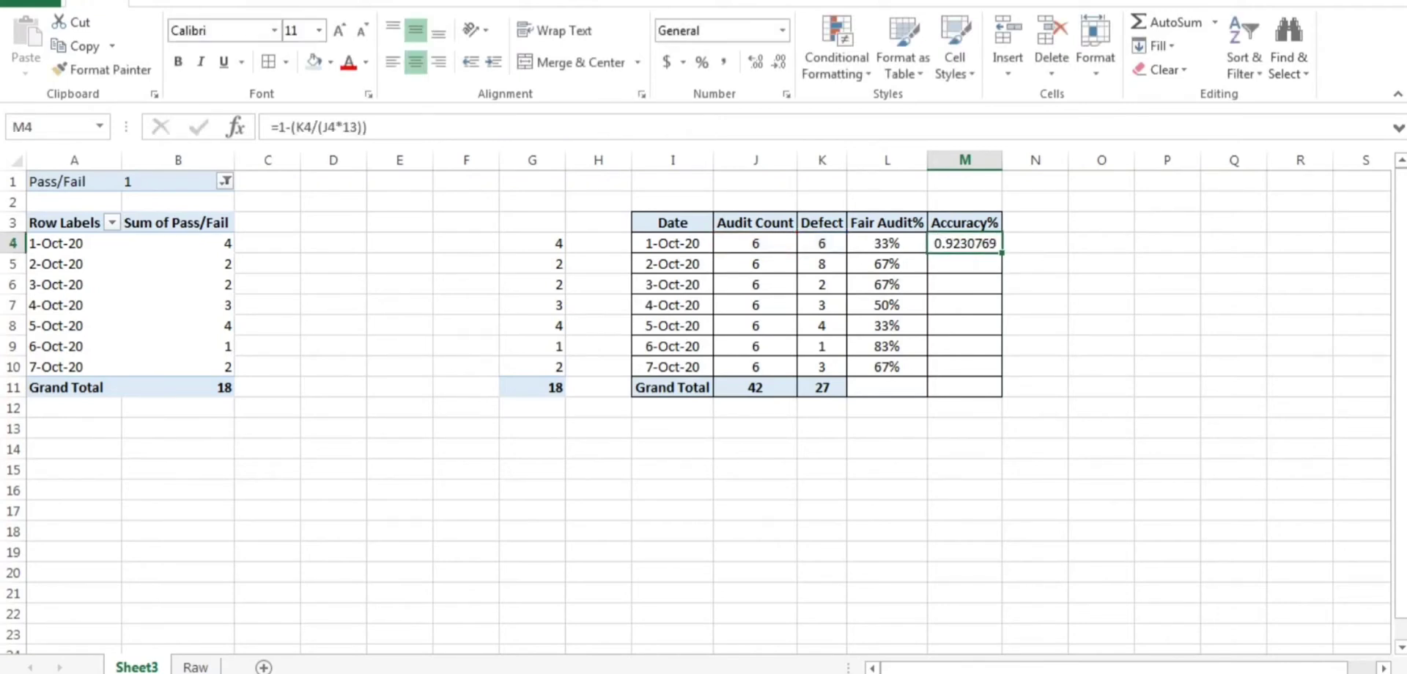
left_click(702, 62)
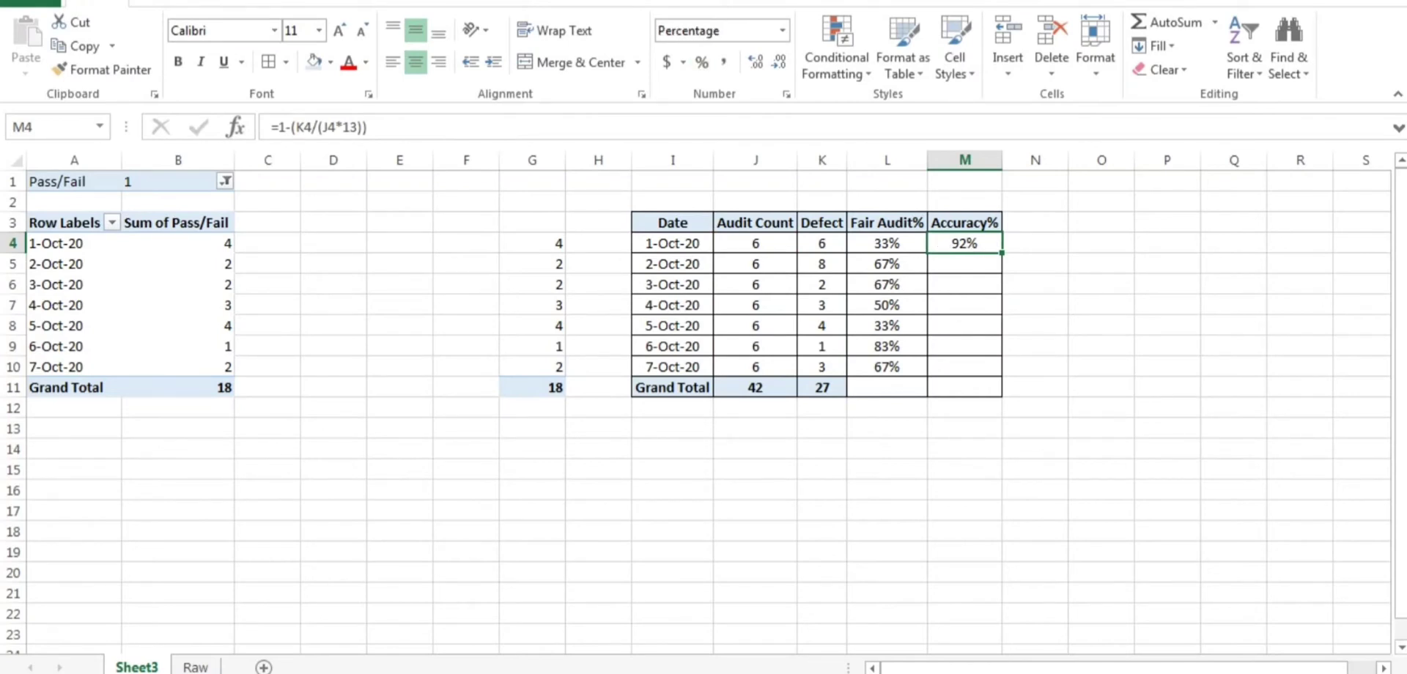
- Copy the Accuracy% formula from M4 down through M11 and show the percentages with two decimal places
double_click(1002, 253)
left_click(964, 387)
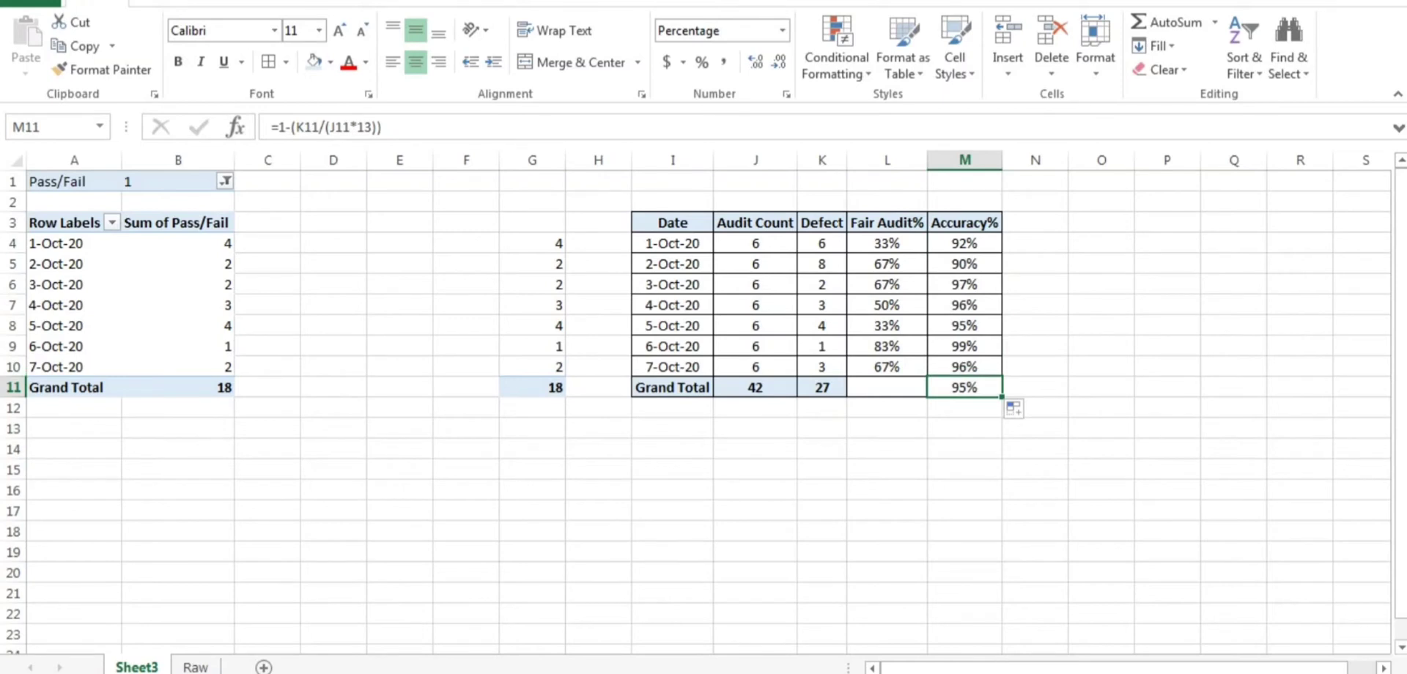
left_click_drag(964, 242, 965, 387)
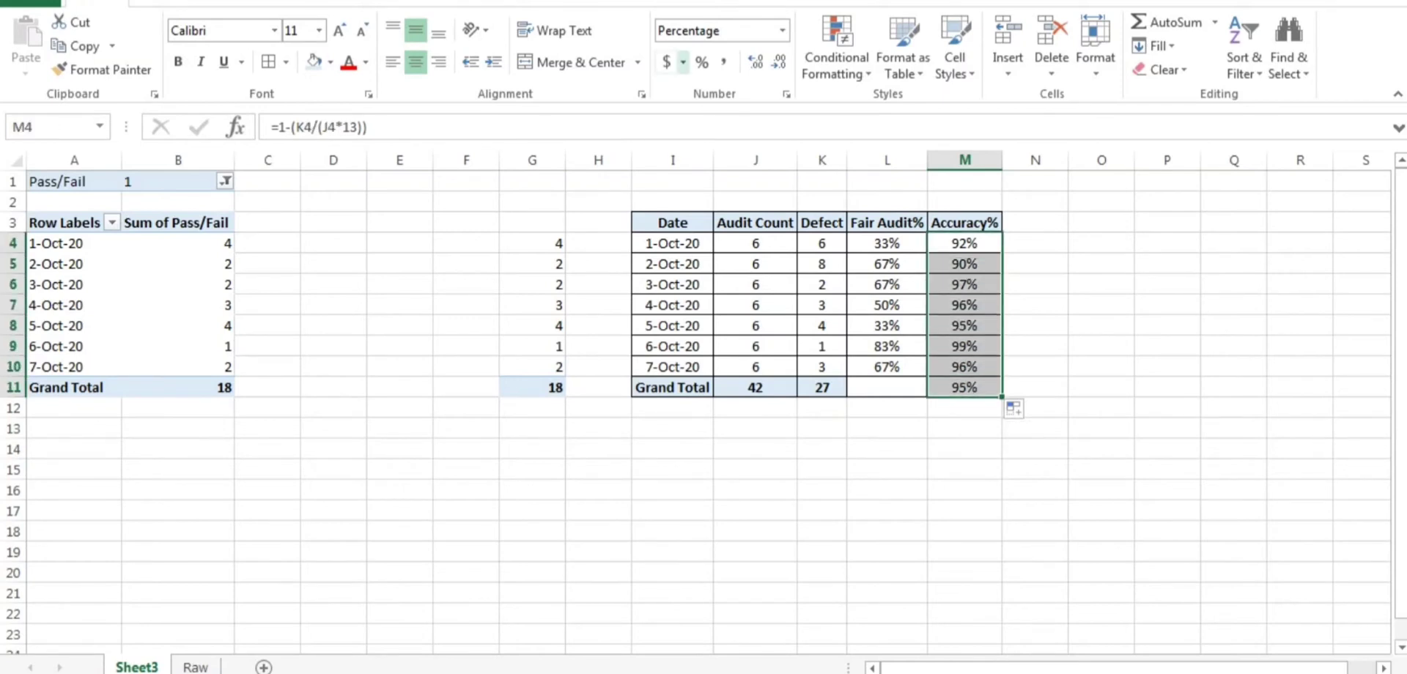
left_click(756, 62)
left_click(755, 62)
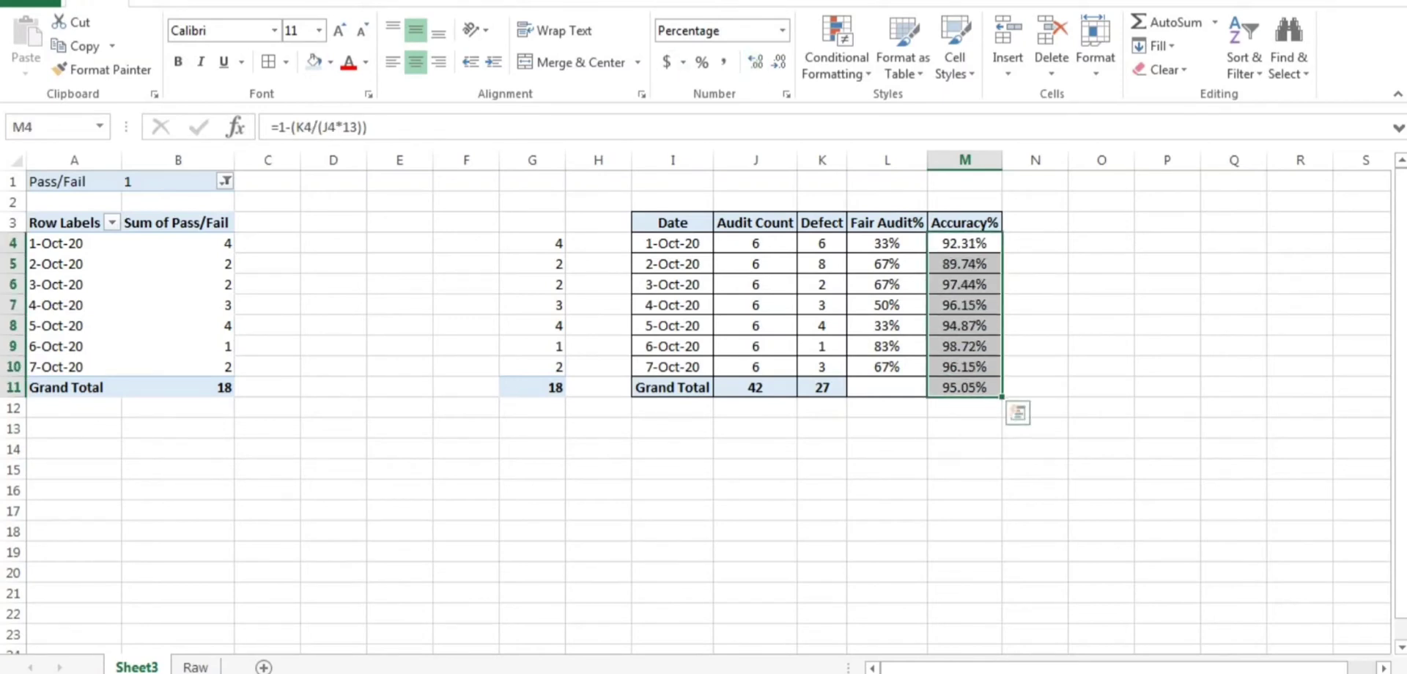
- Show the Fair Audit% values in L4:L10 with two decimal places
left_click_drag(887, 243, 887, 366)
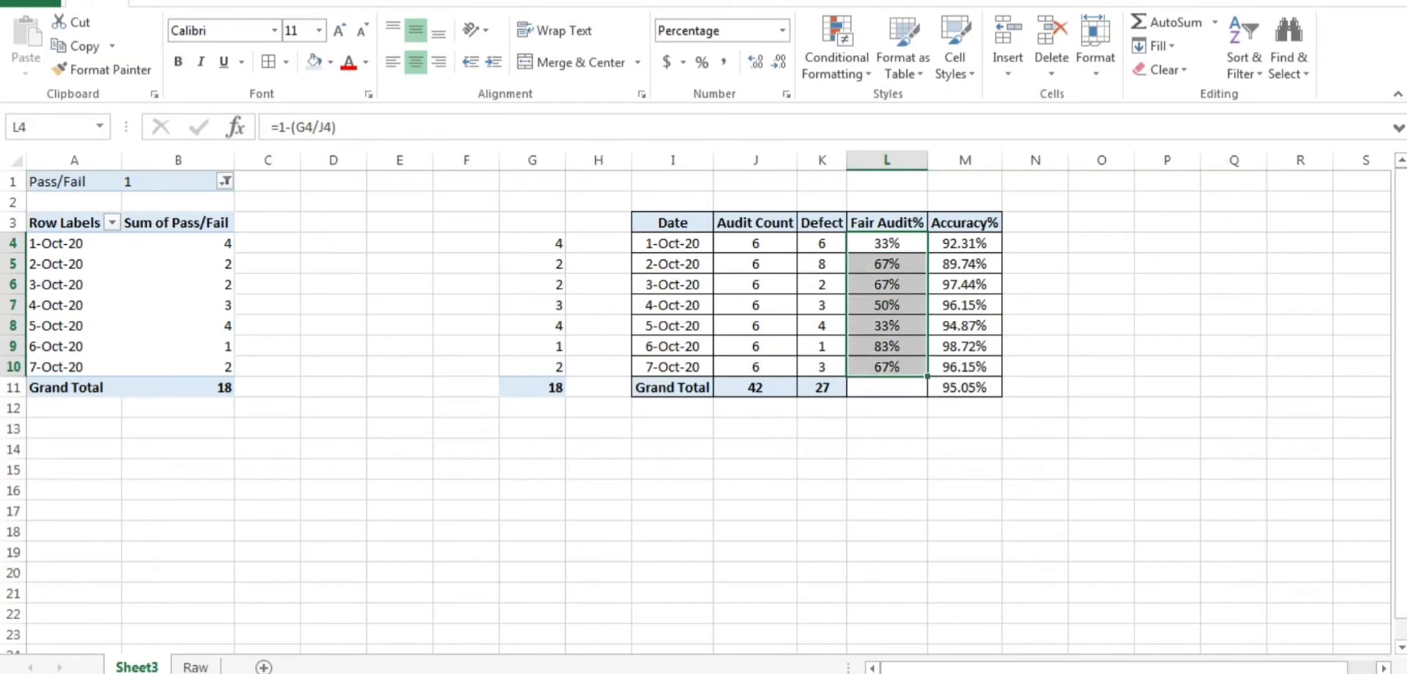
left_click(756, 62)
left_click(886, 366)
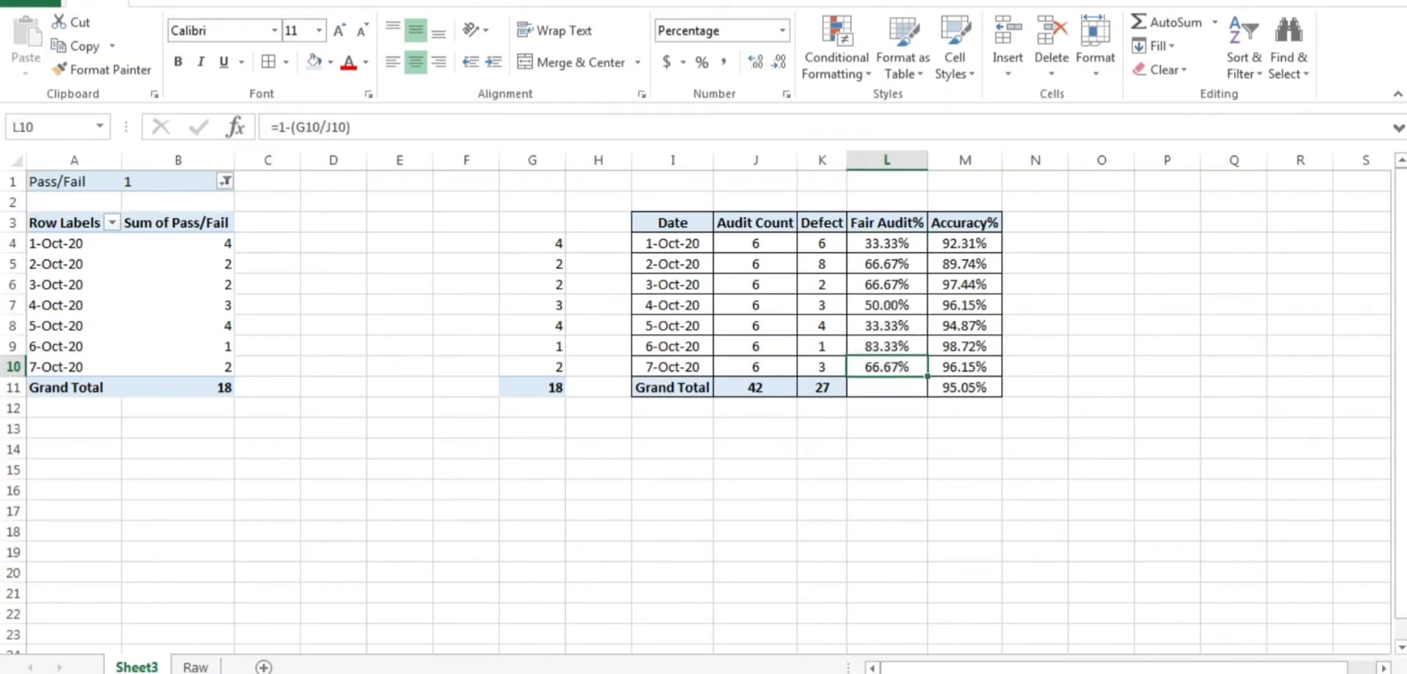
- Clear the contents of the Grand Total row I11:M11 in the date-wise table
key("Left")
key("Left")
key("Down")
key("Left")
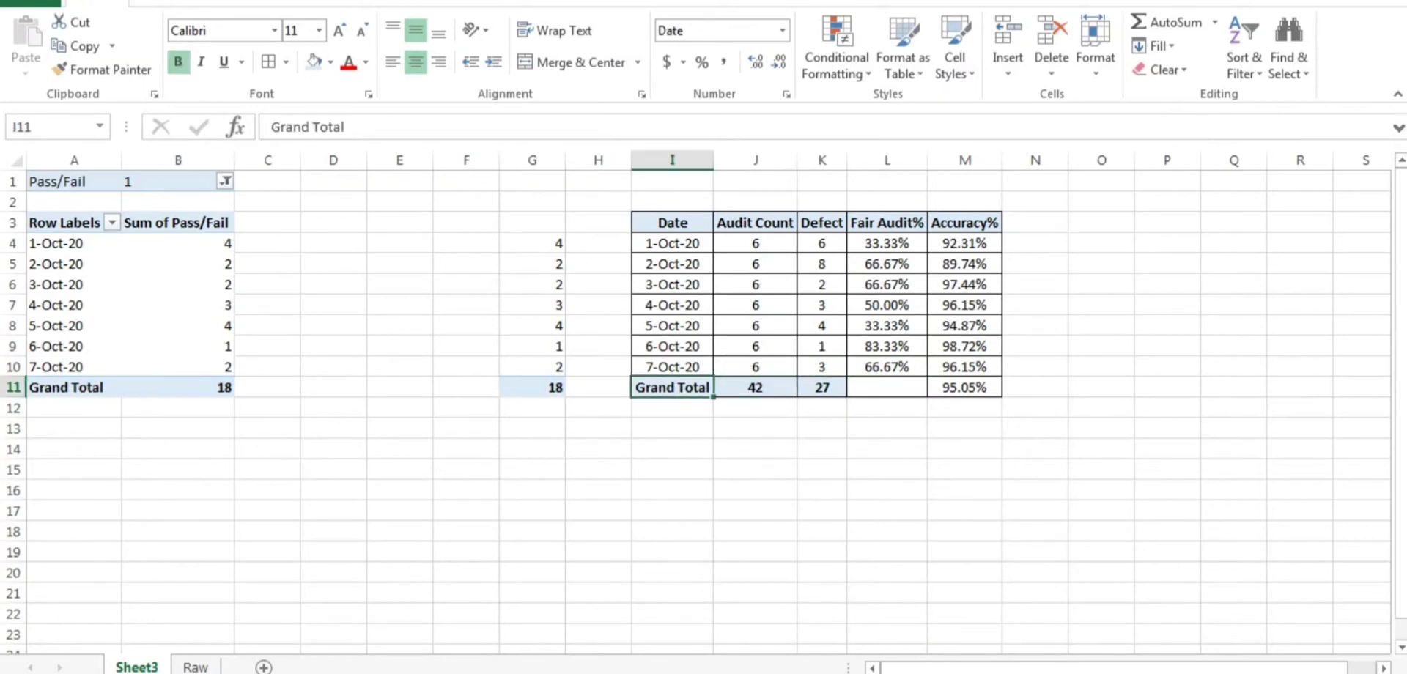
key("shift+Right")
key("shift+Right")
key("shift+Right")
key("shift+Right")
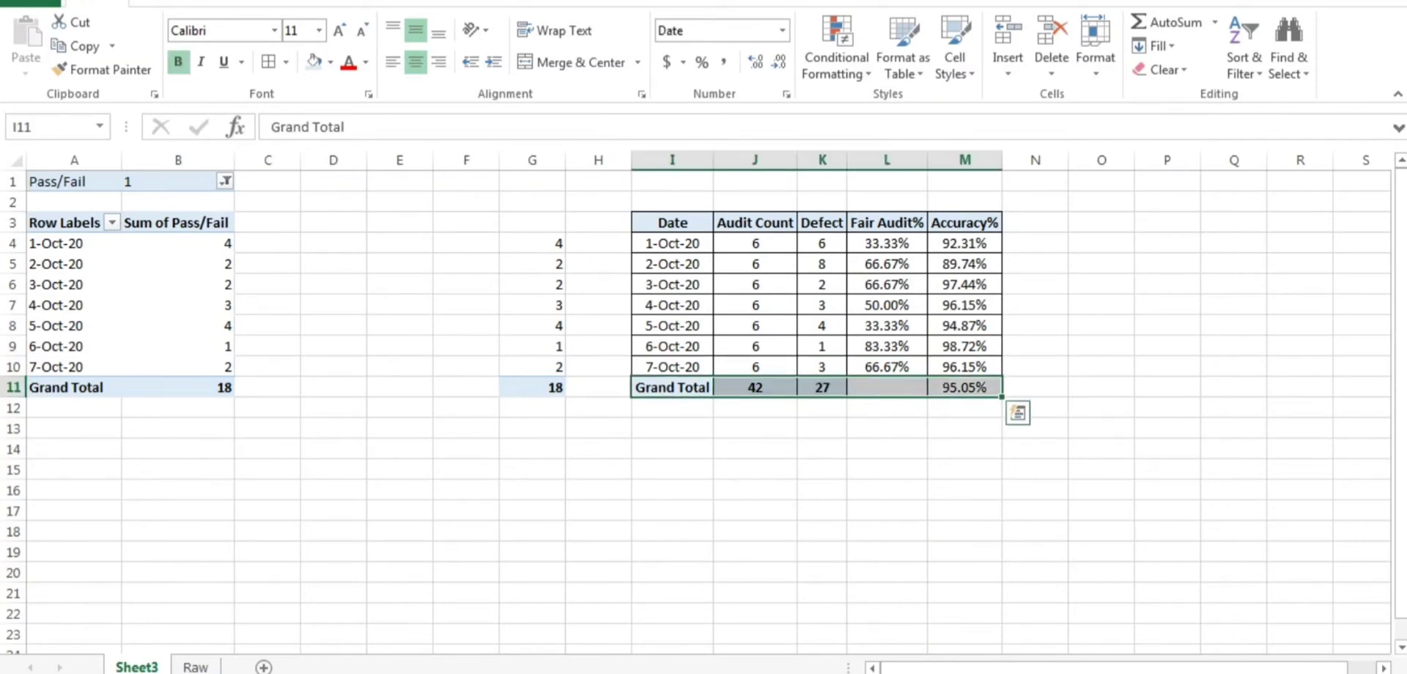
key("Delete")
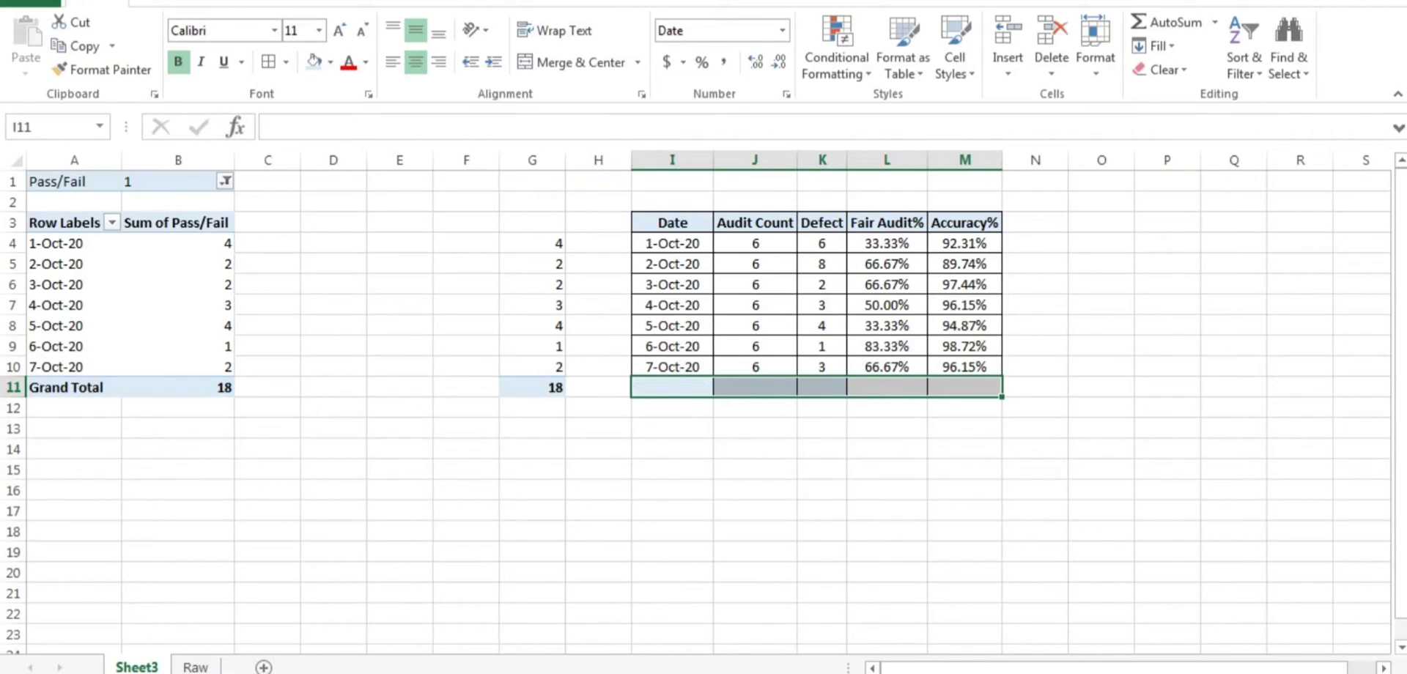
key("Up")
key("Up")
key("ctrl+Up")
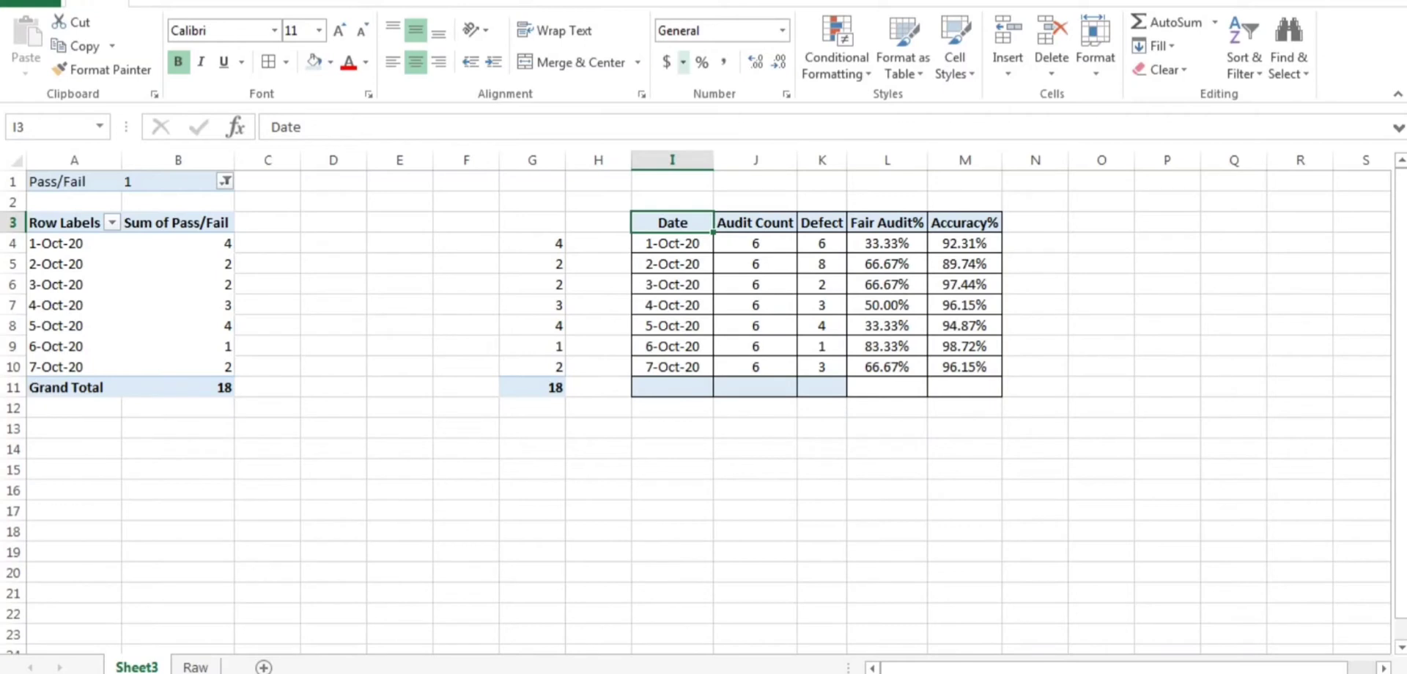
- Examine the Fair Audit% and Accuracy% columns of the date-wise table for 1-Oct-20 to 7-Oct-20
left_click_drag(886, 223, 886, 367)
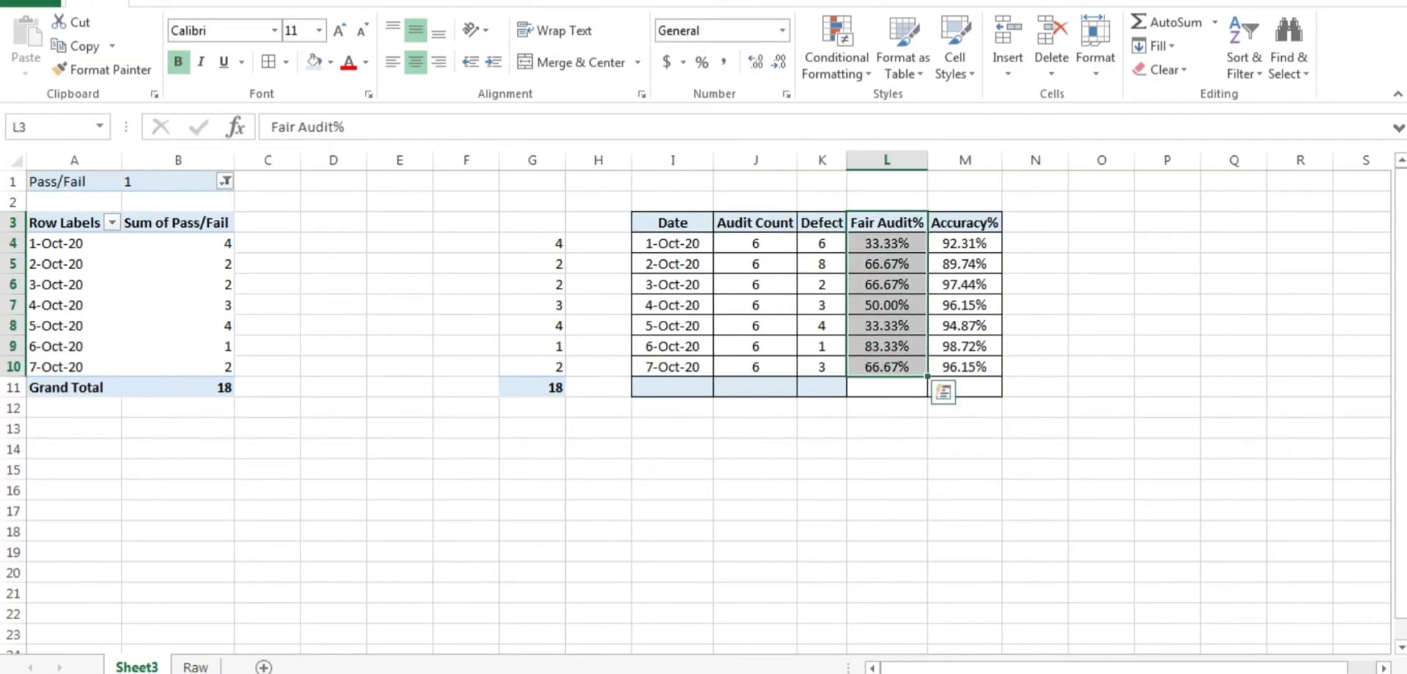
left_click_drag(964, 223, 963, 285)
left_click(964, 244)
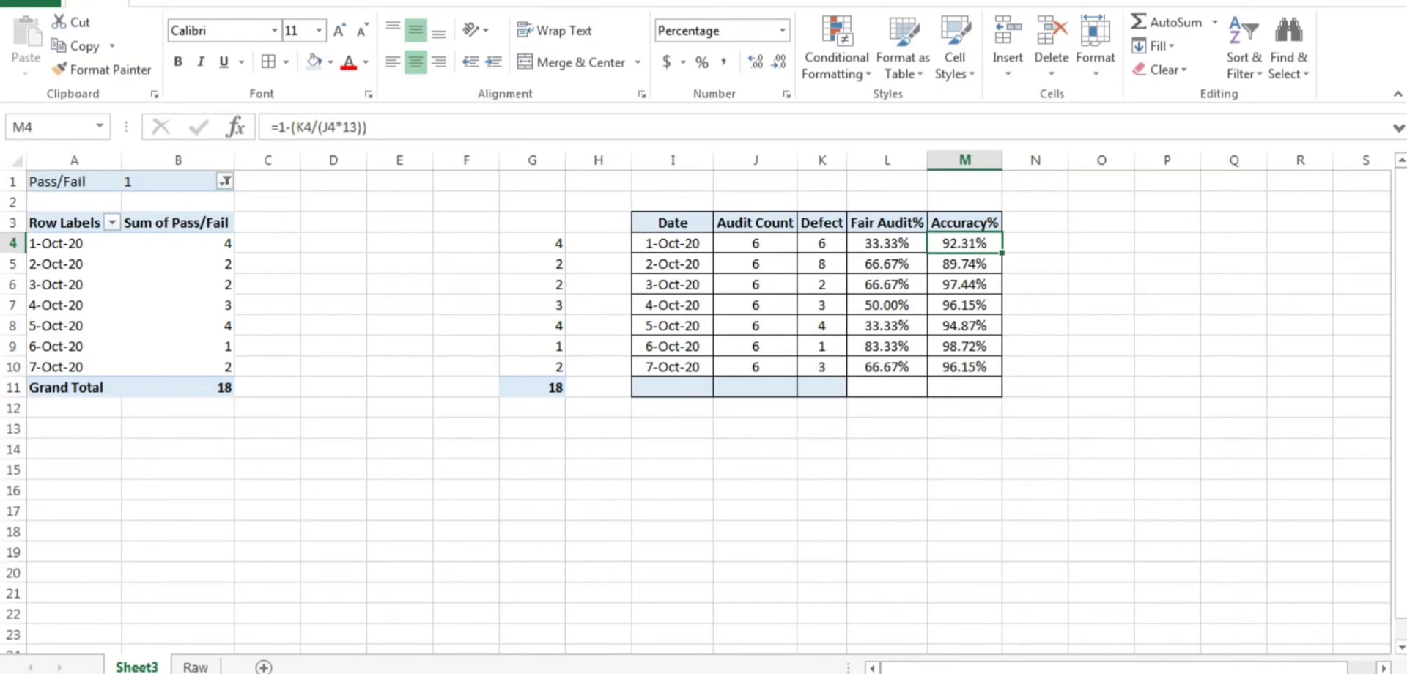
left_click_drag(673, 222, 964, 367)
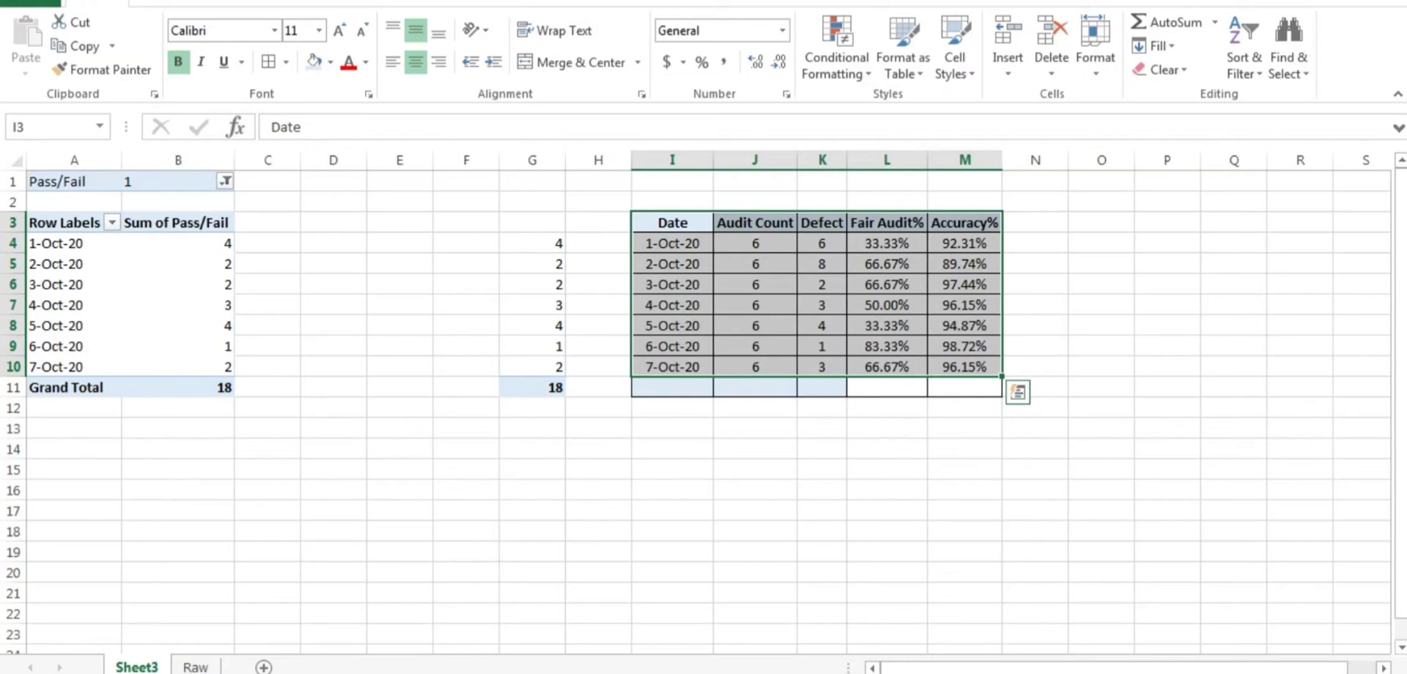
key("Escape")
left_click(671, 366)
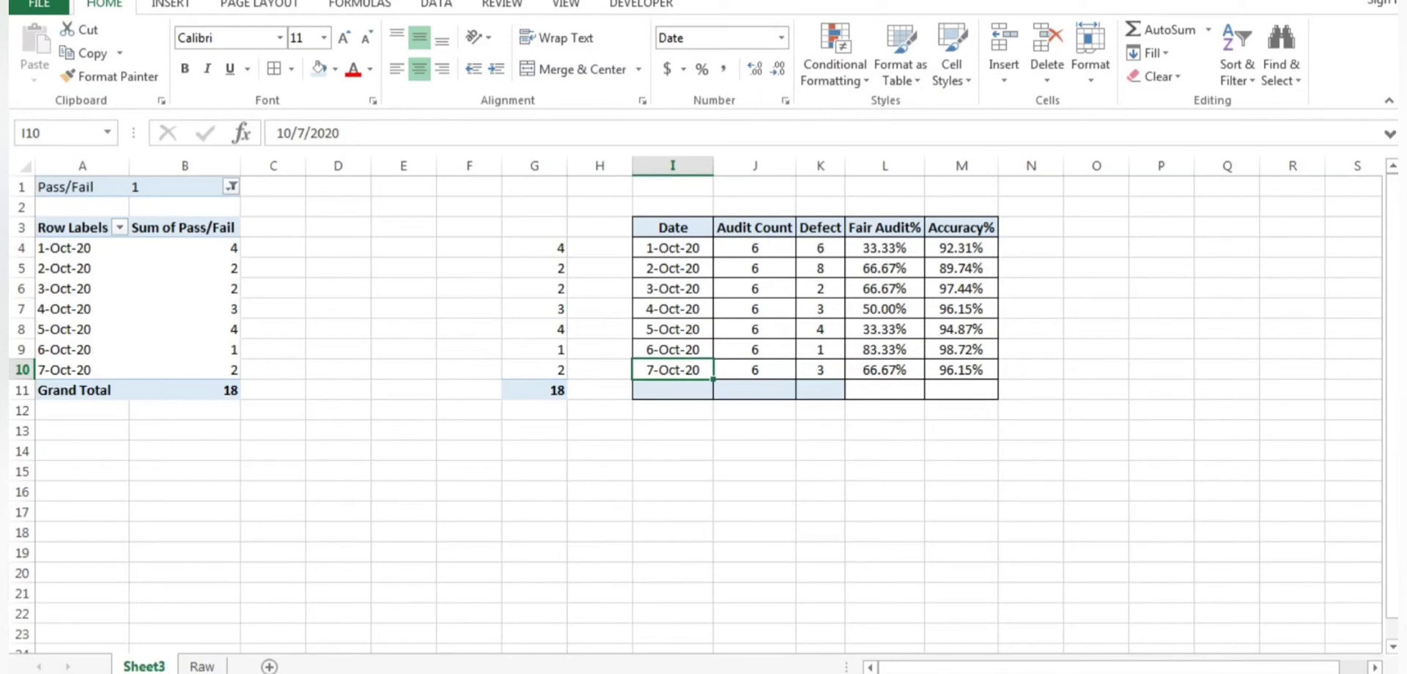
left_click_drag(672, 227, 885, 369)
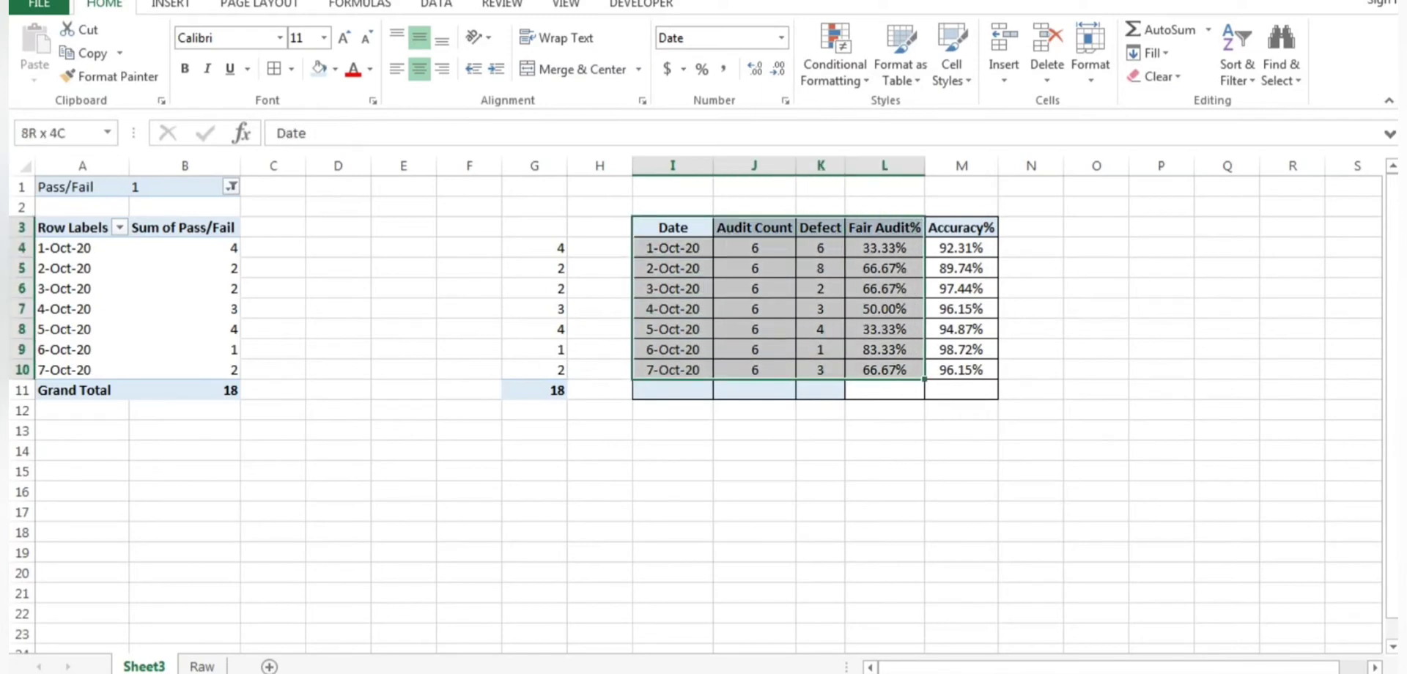
left_click_drag(672, 228, 961, 370)
left_click_drag(884, 248, 885, 370)
left_click_drag(961, 228, 961, 369)
left_click(1096, 369)
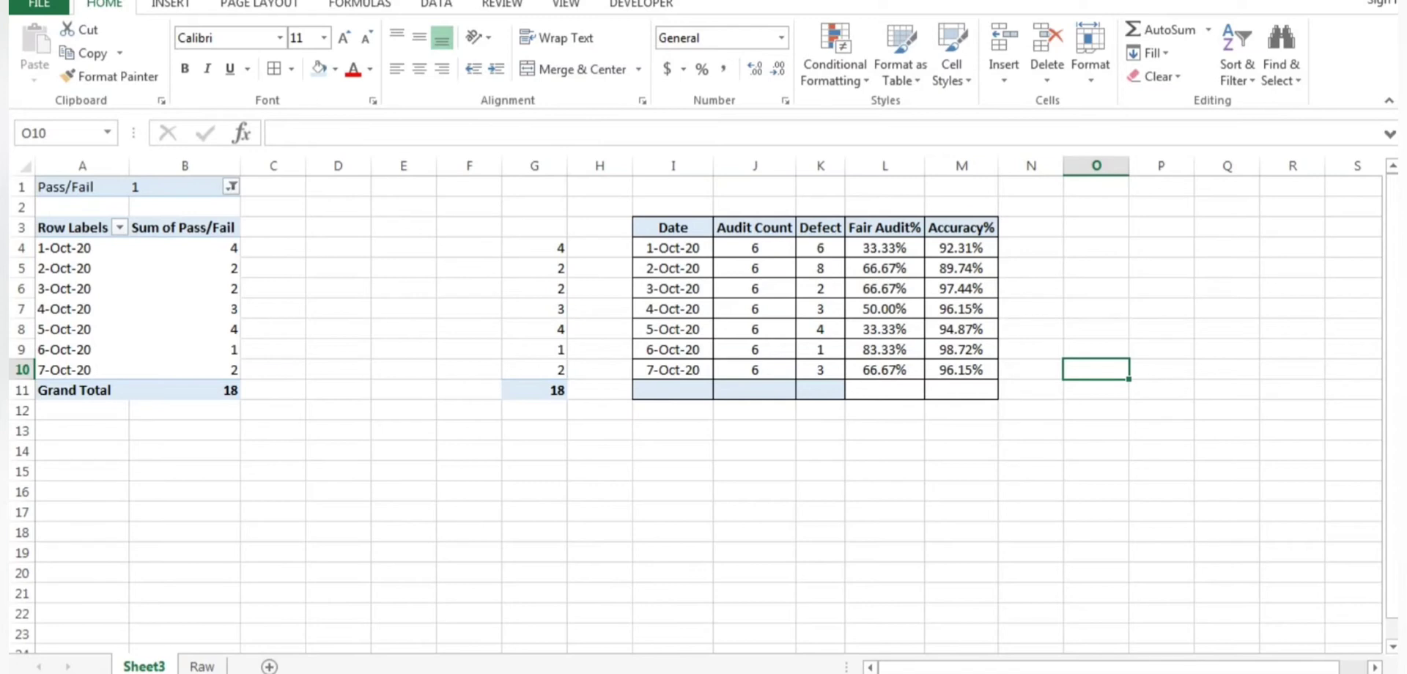
- Insert the recommended Clustered Column - Line chart from I3:M10, place it beside the PivotTable and enlarge it
left_click_drag(673, 227, 961, 370)
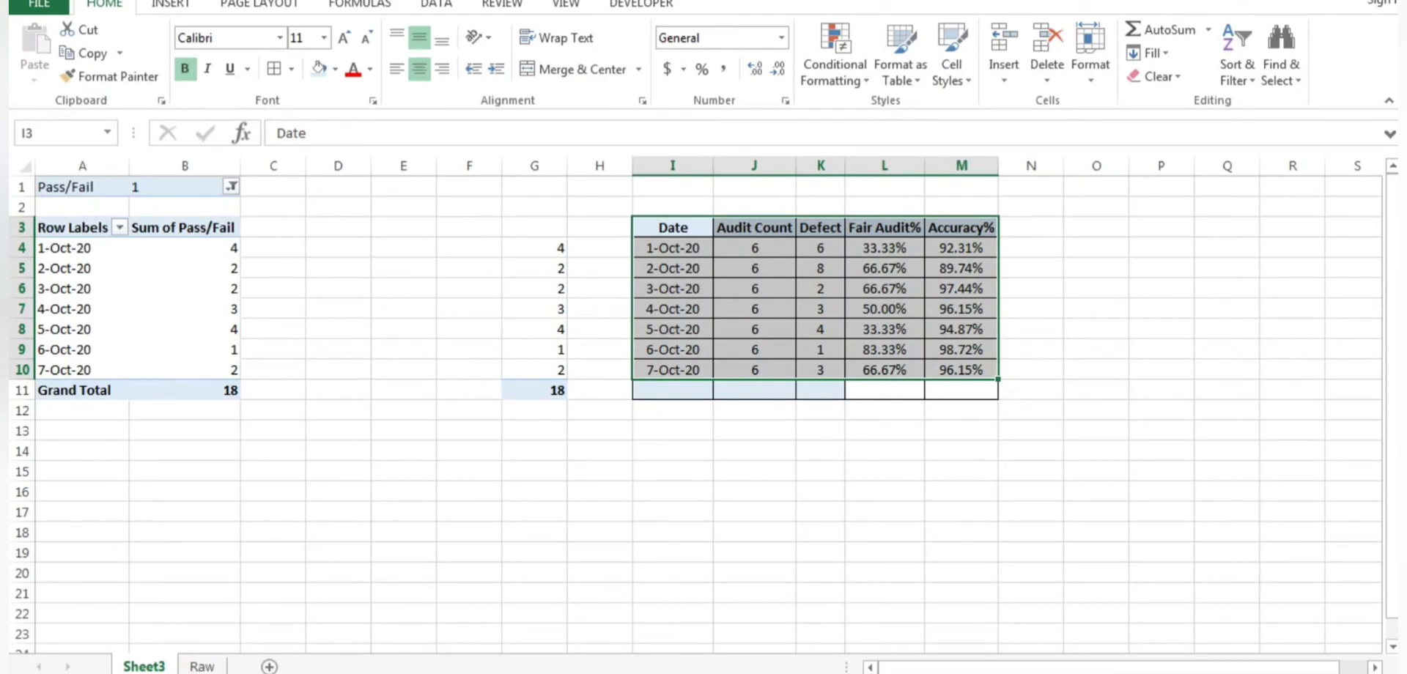
left_click(170, 4)
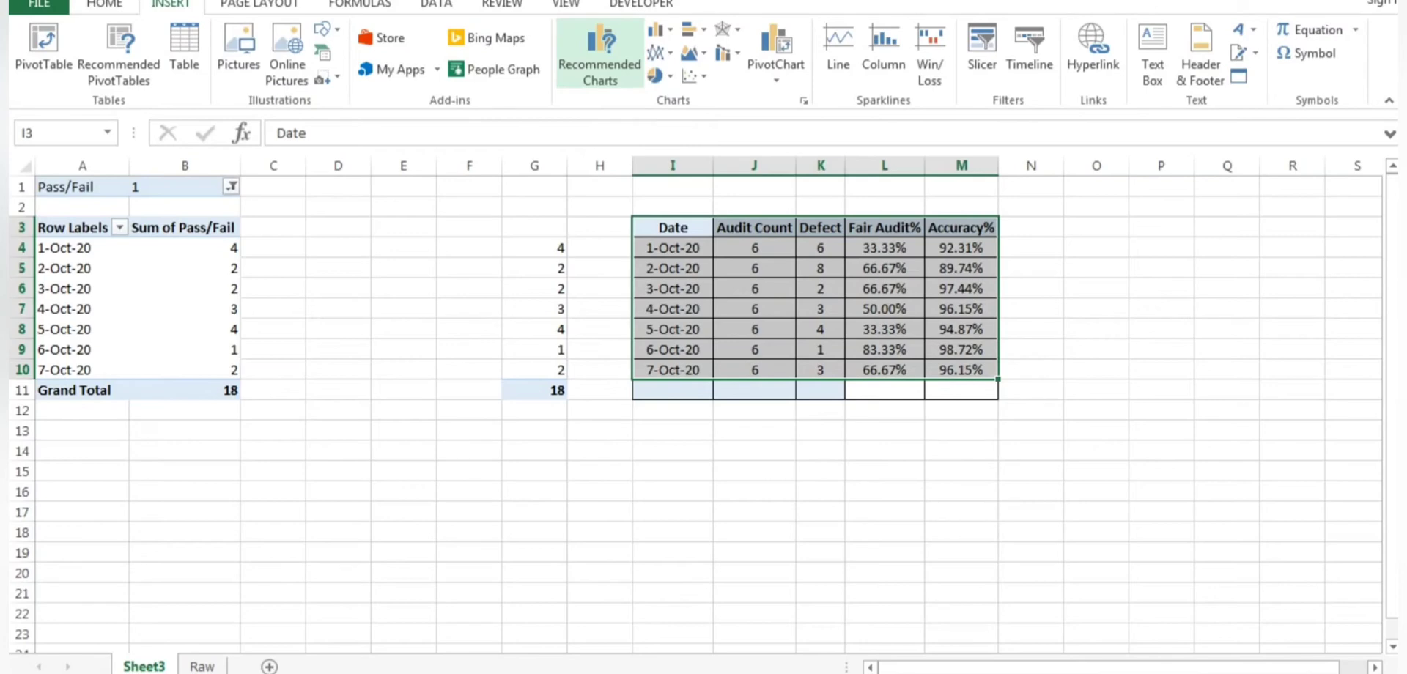
left_click(600, 53)
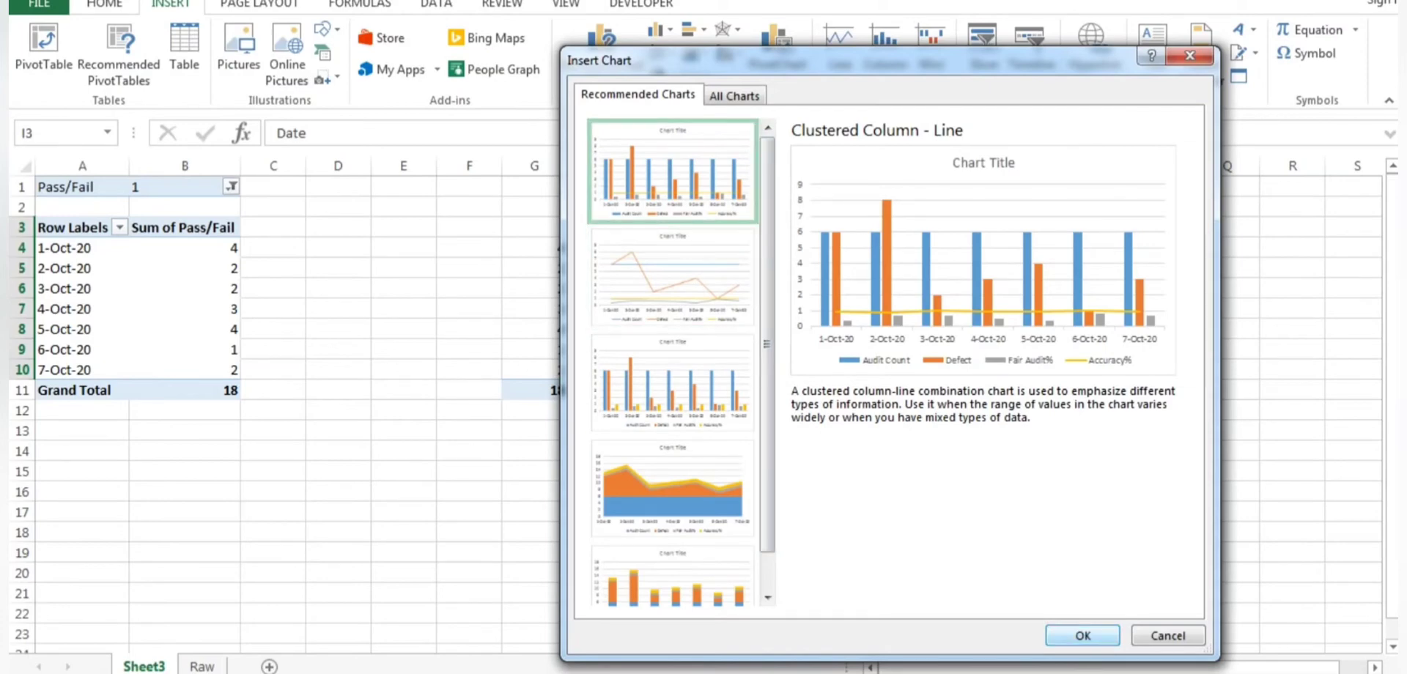
key("Return")
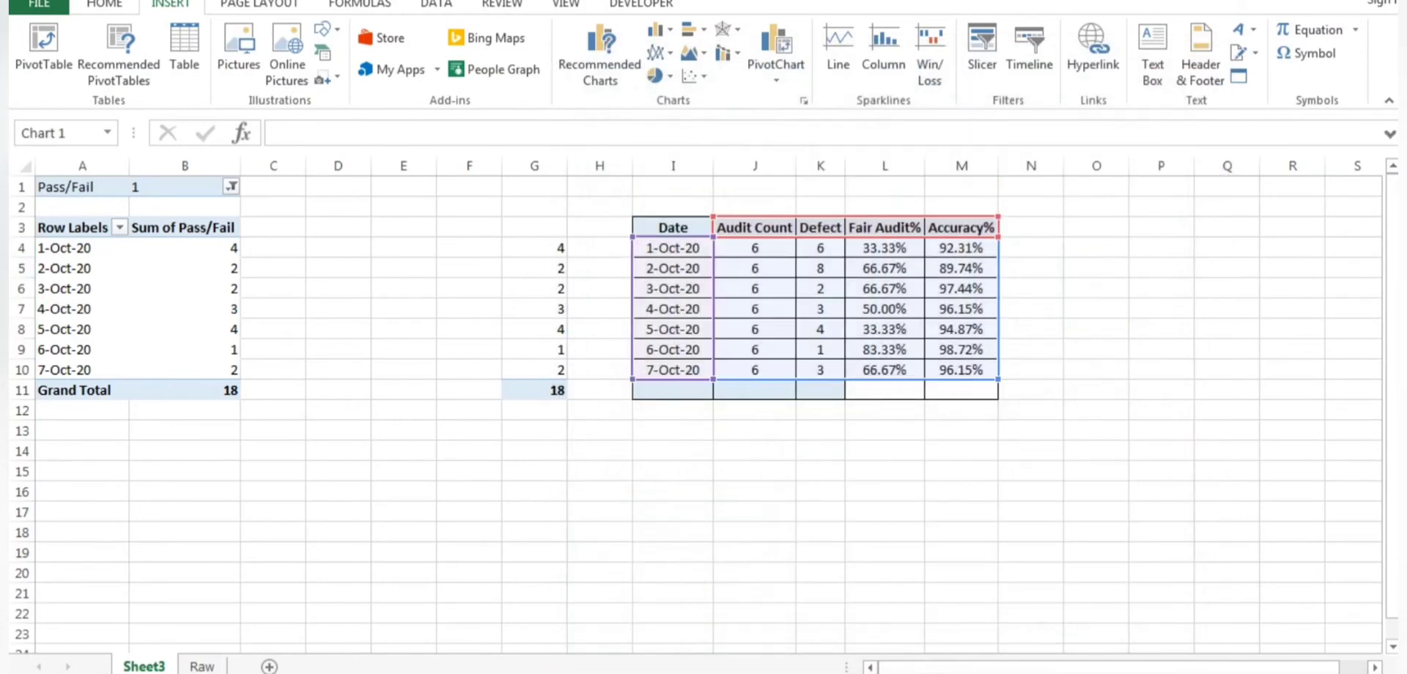
left_click_drag(601, 301, 454, 246)
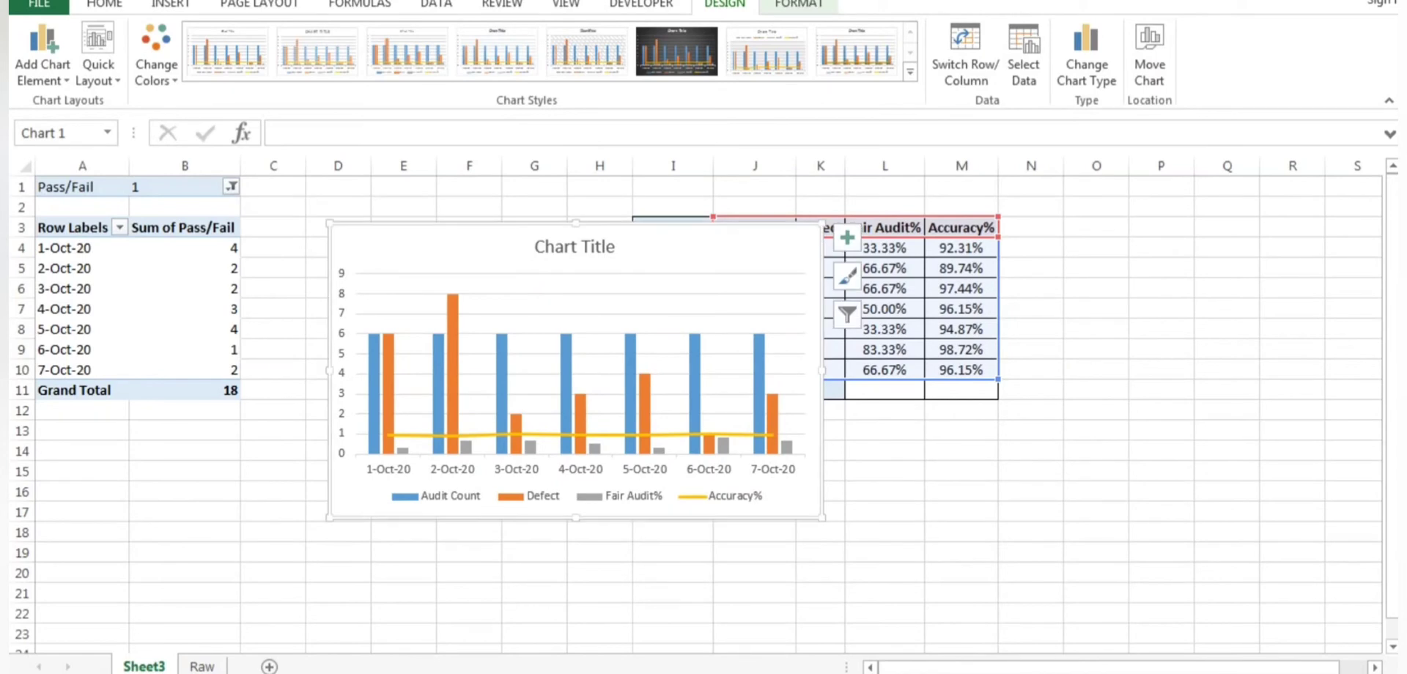
left_click_drag(821, 518, 1055, 569)
- Title the chart "Date Wise Performance Report - Team Leader"
left_click(690, 247)
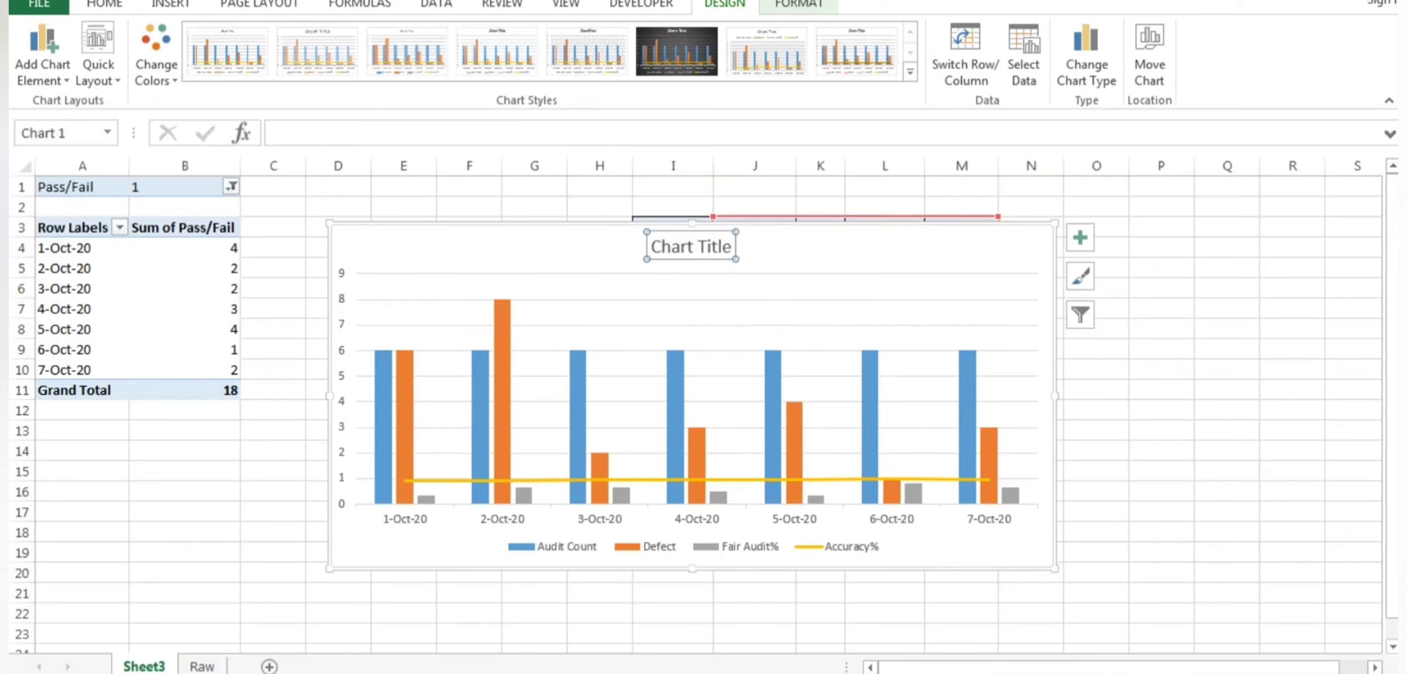
type("Date Wis")
type("e Pe")
type("rofrma")
key("BackSpace")
key("BackSpace")
key("BackSpace")
key("BackSpace")
key("BackSpace")
type("formance Re")
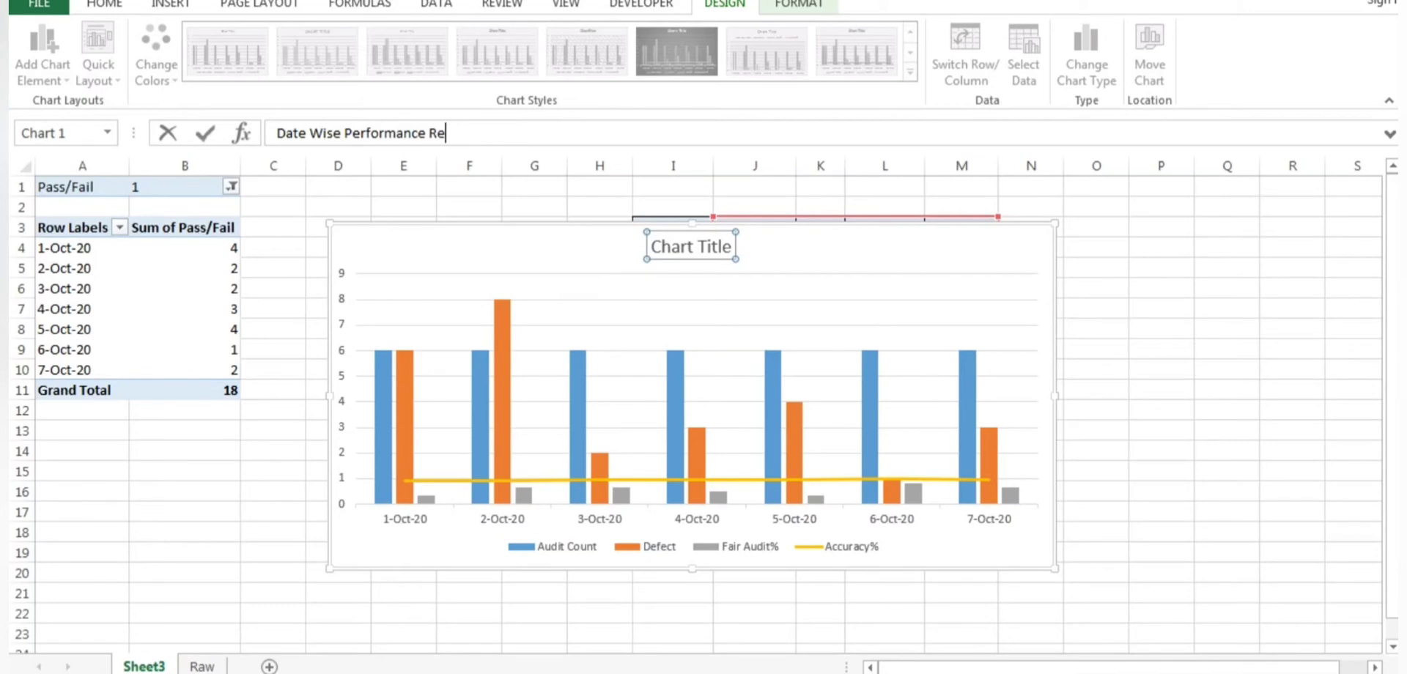
type("port - Team Leader")
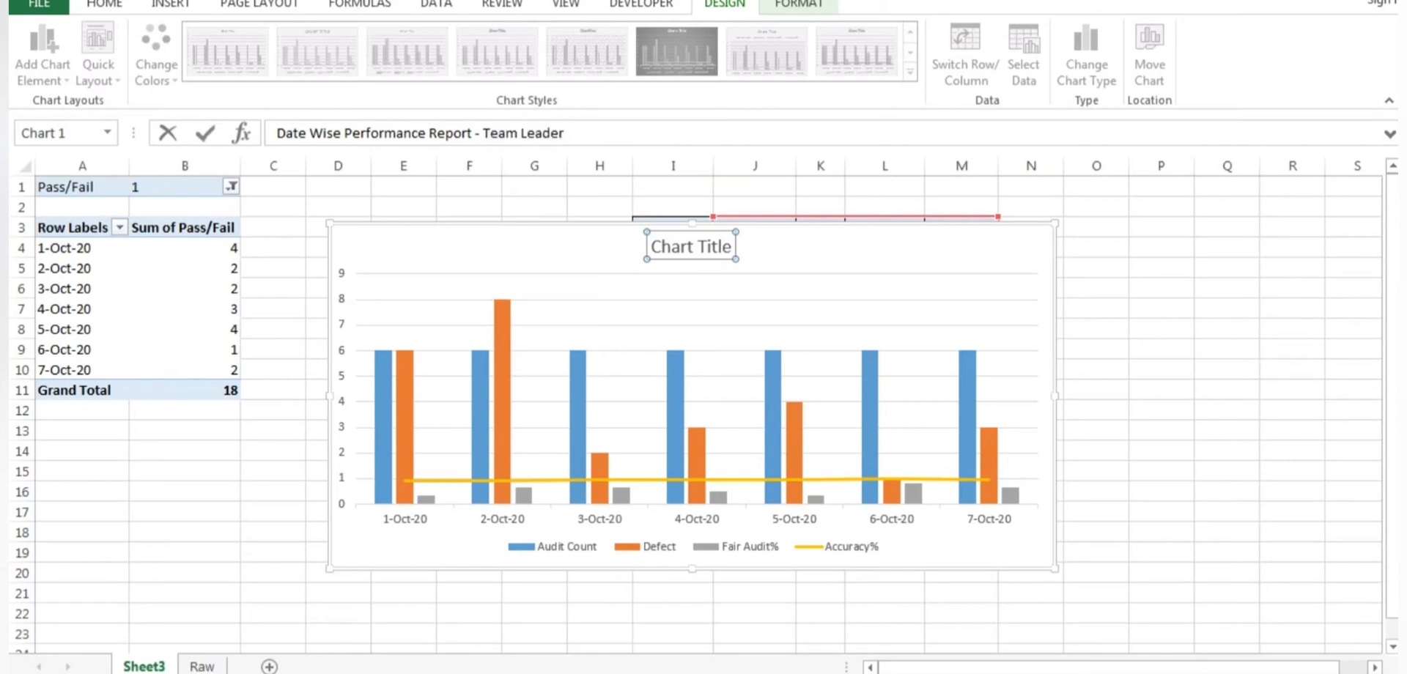
key("Return")
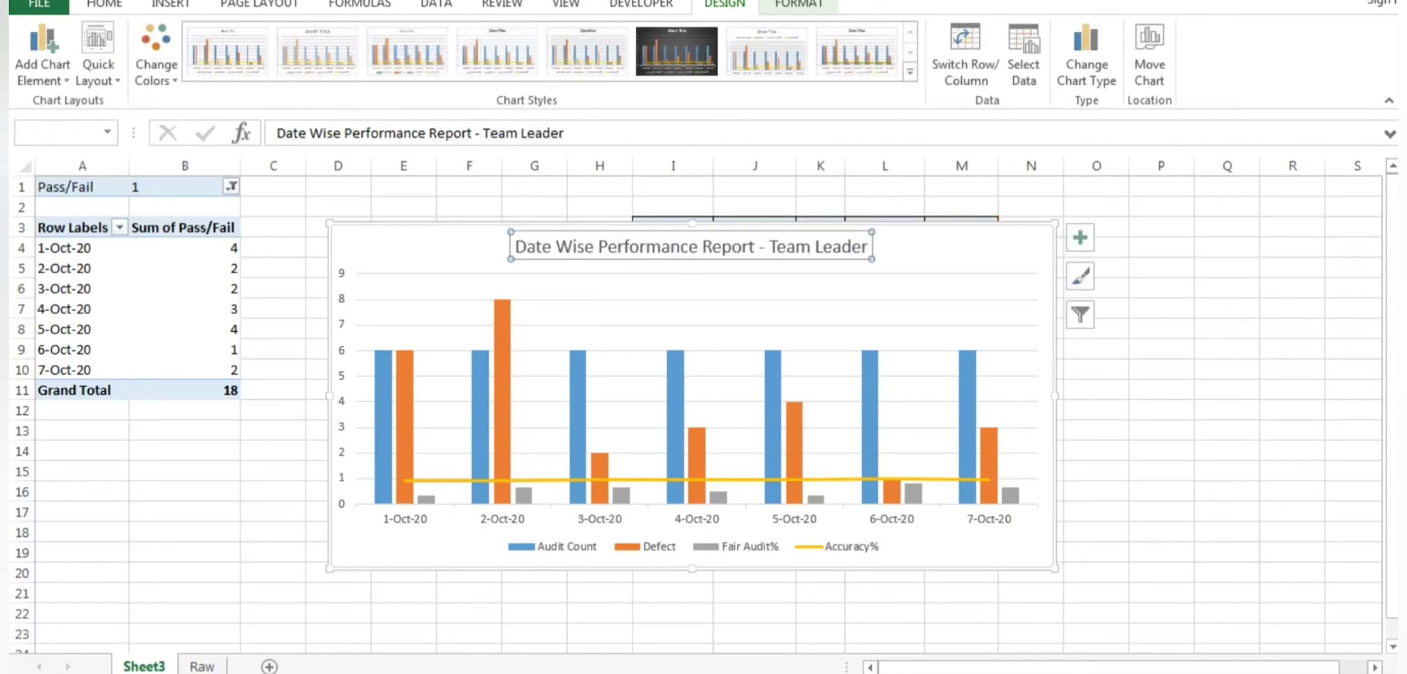
key("Escape")
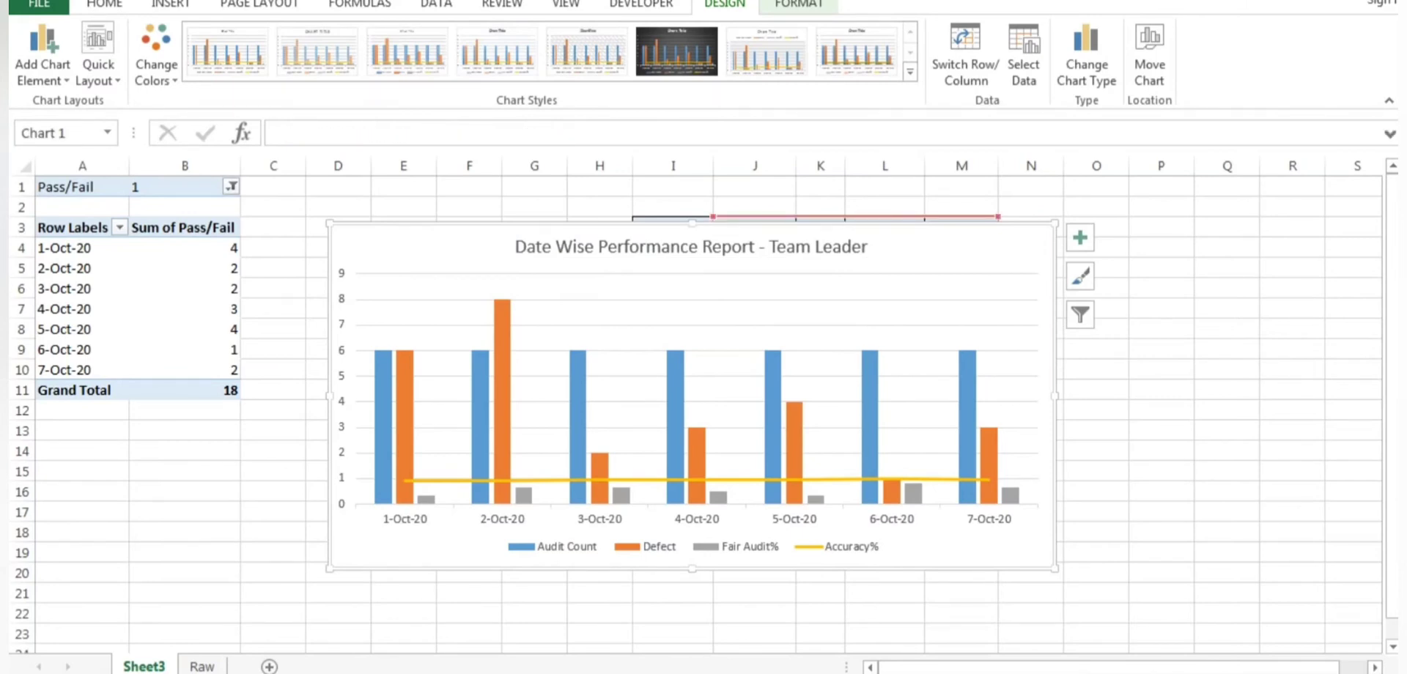
- Apply the last chart style, with shaded columns and a bold title, and move the chart slightly up and left
left_click(1081, 276)
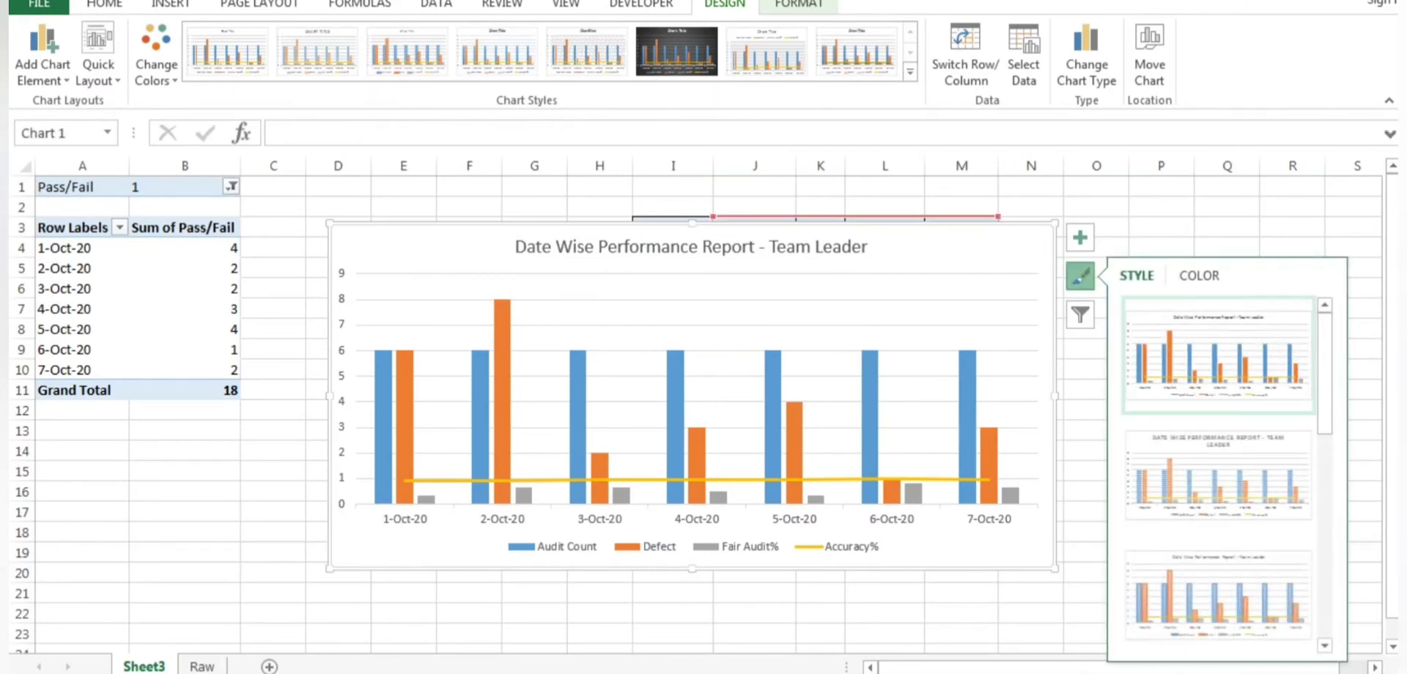
scroll(1218, 469, "down", 3)
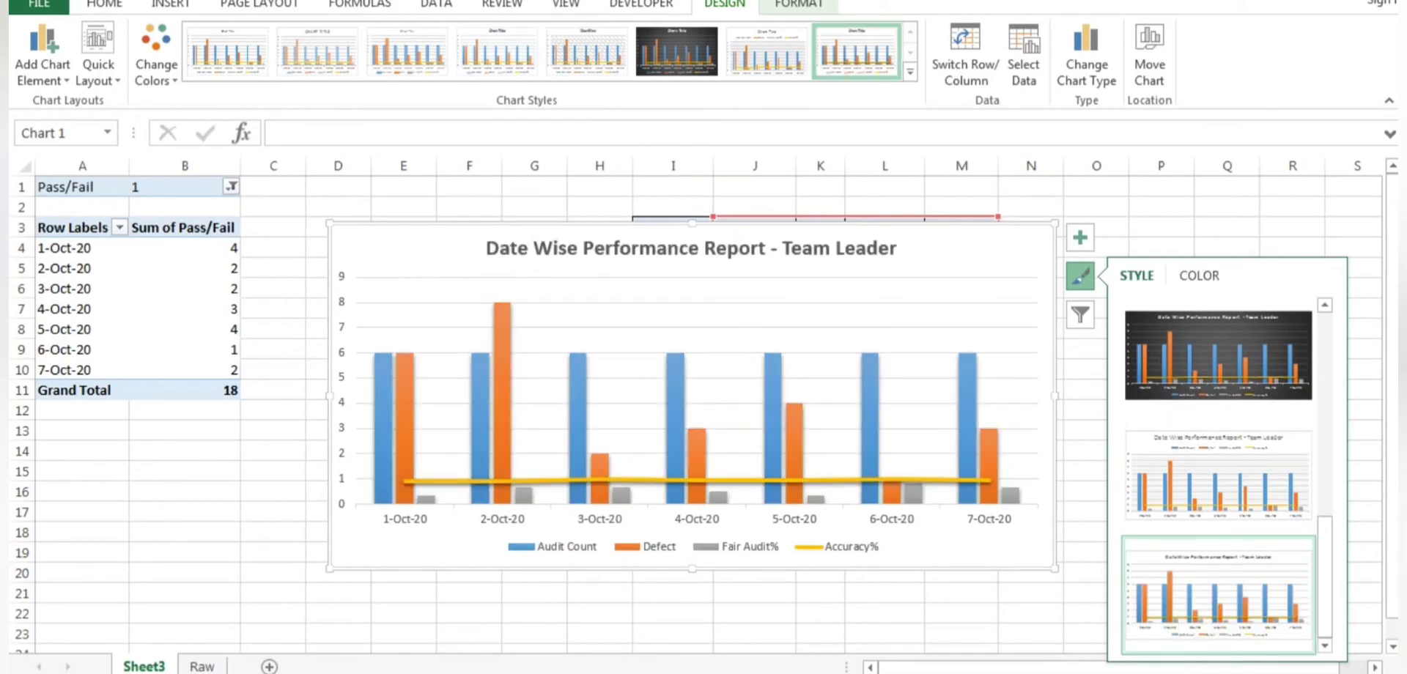
left_click(884, 613)
left_click_drag(975, 250, 940, 228)
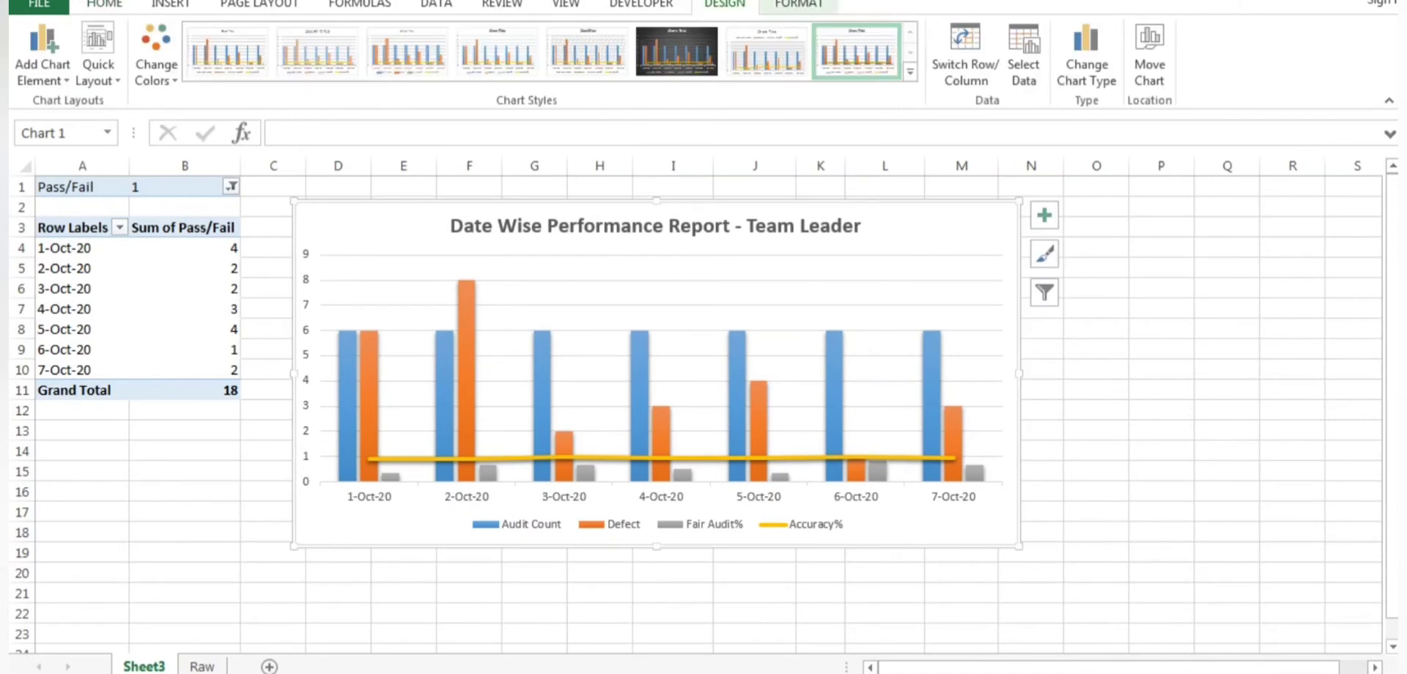
- Add data labels to the chart and move it down so the table's header row is uncovered
left_click(1044, 214)
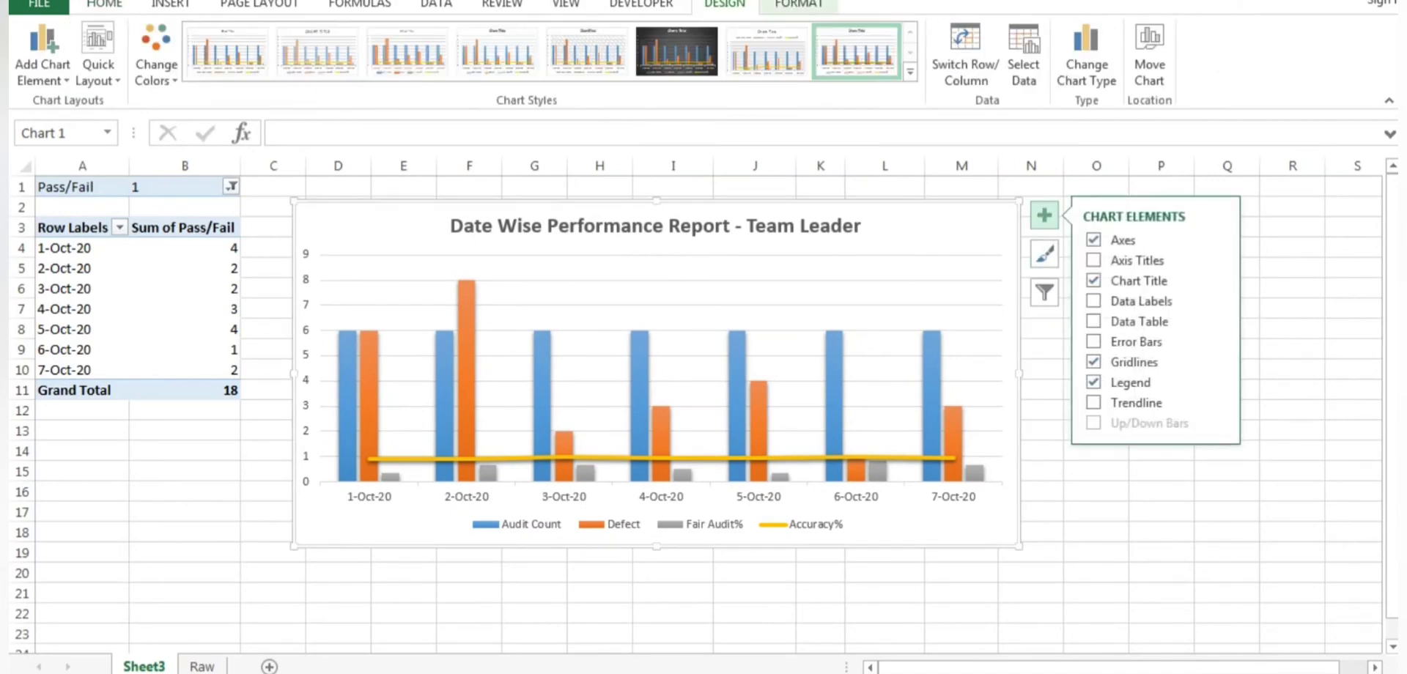
left_click(1093, 301)
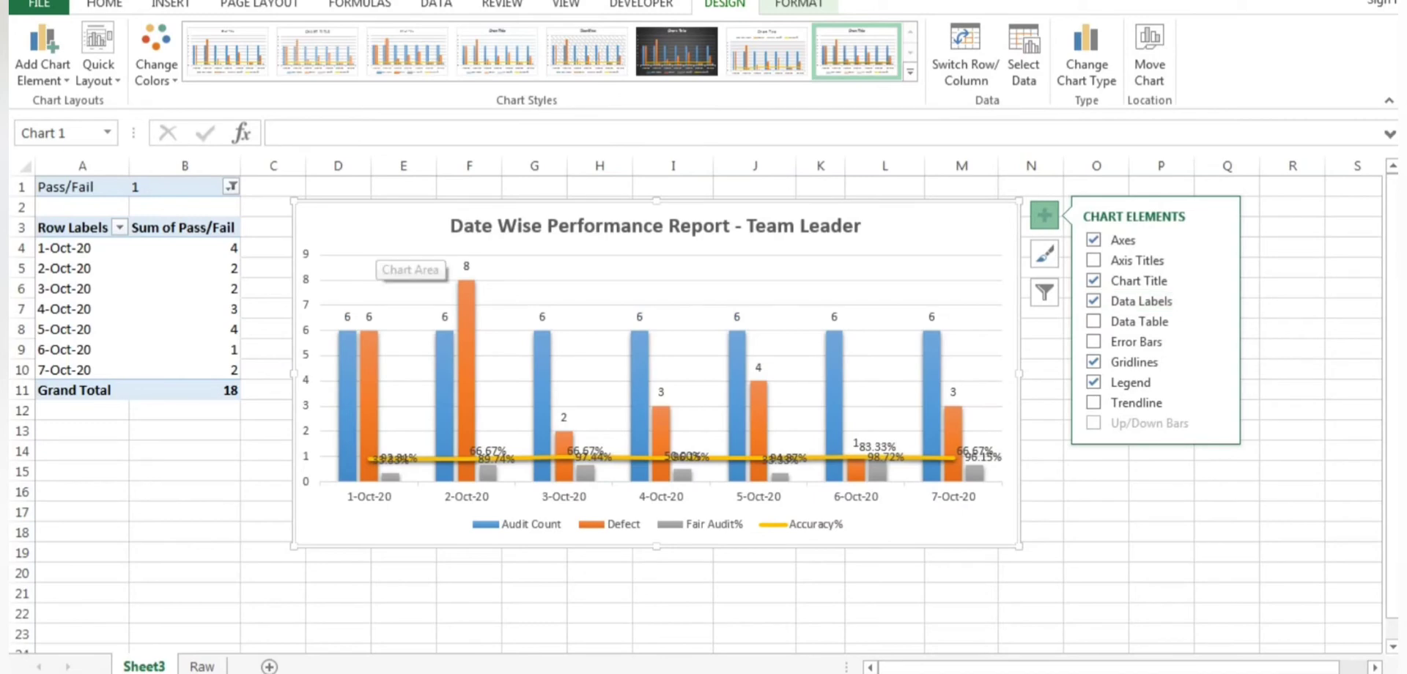
left_click_drag(392, 275, 470, 310)
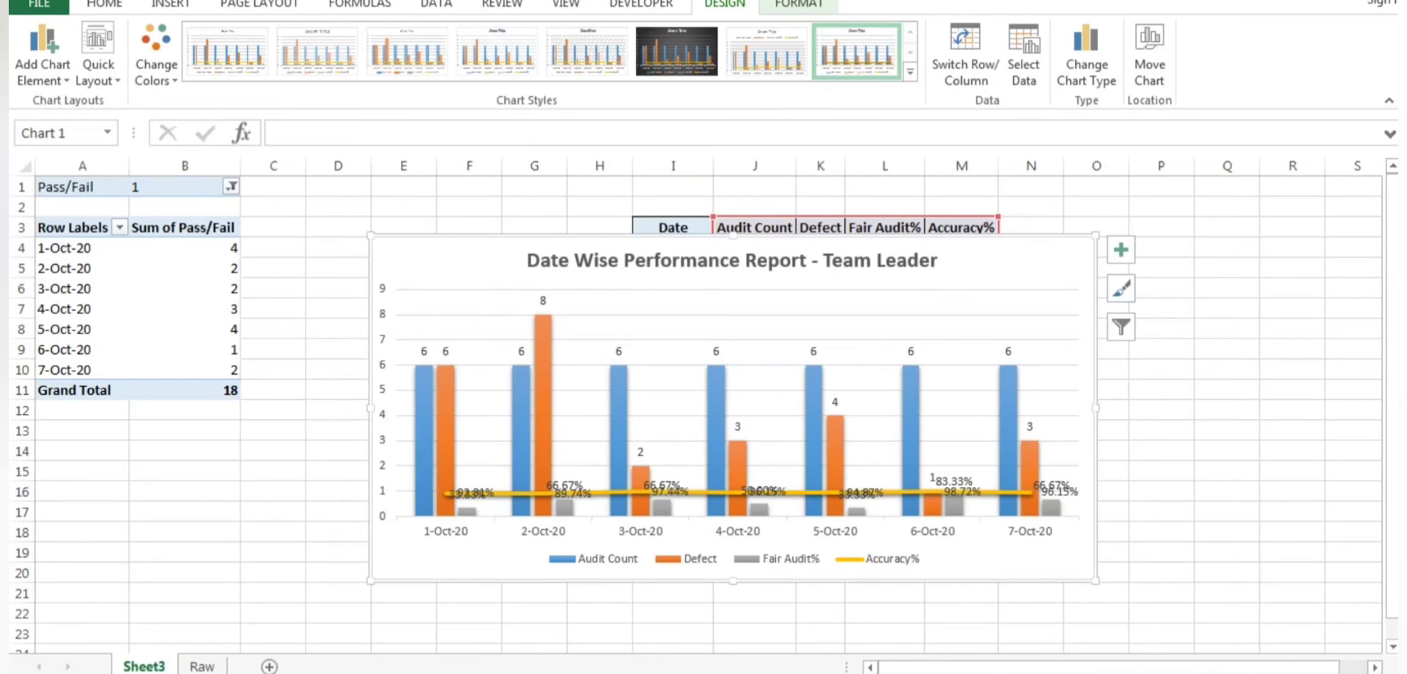
- Put the Fair Audit% and Accuracy% series on the secondary axis of the combo chart
right_click(453, 278)
key("Escape")
left_click(542, 389)
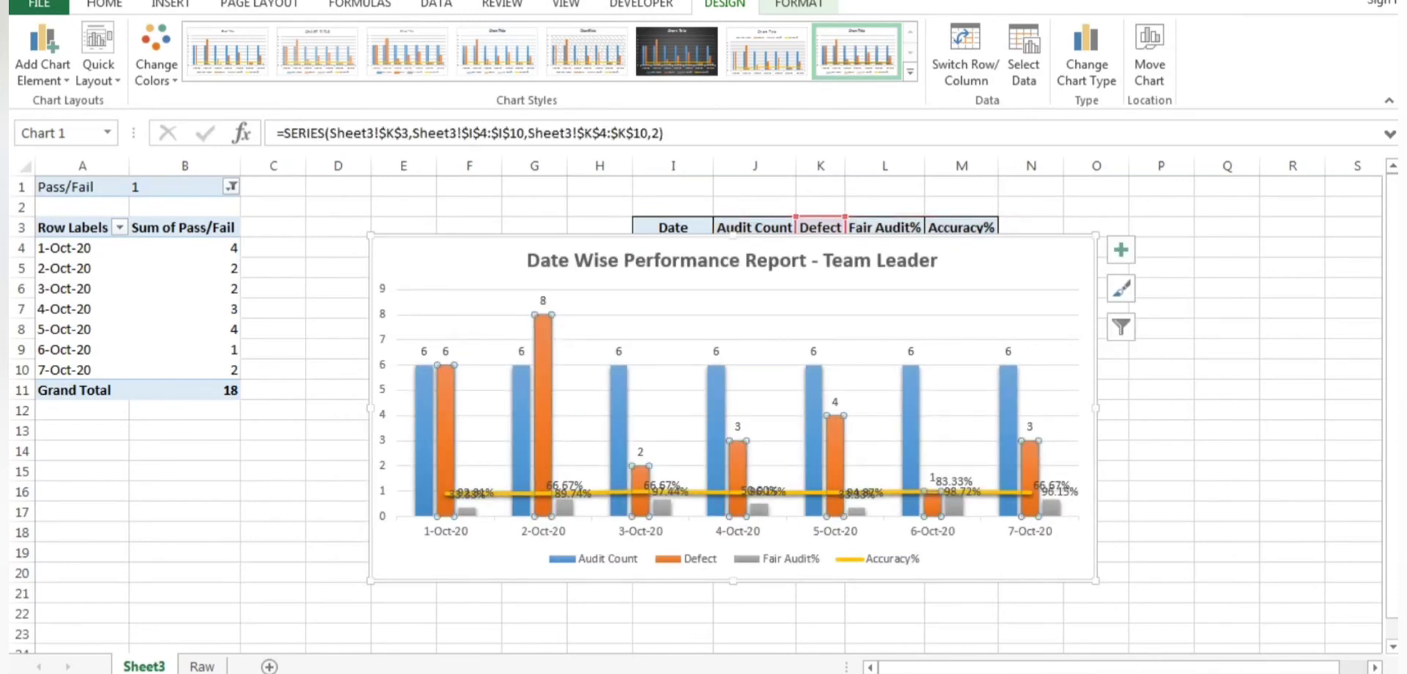
right_click(543, 337)
left_click(650, 404)
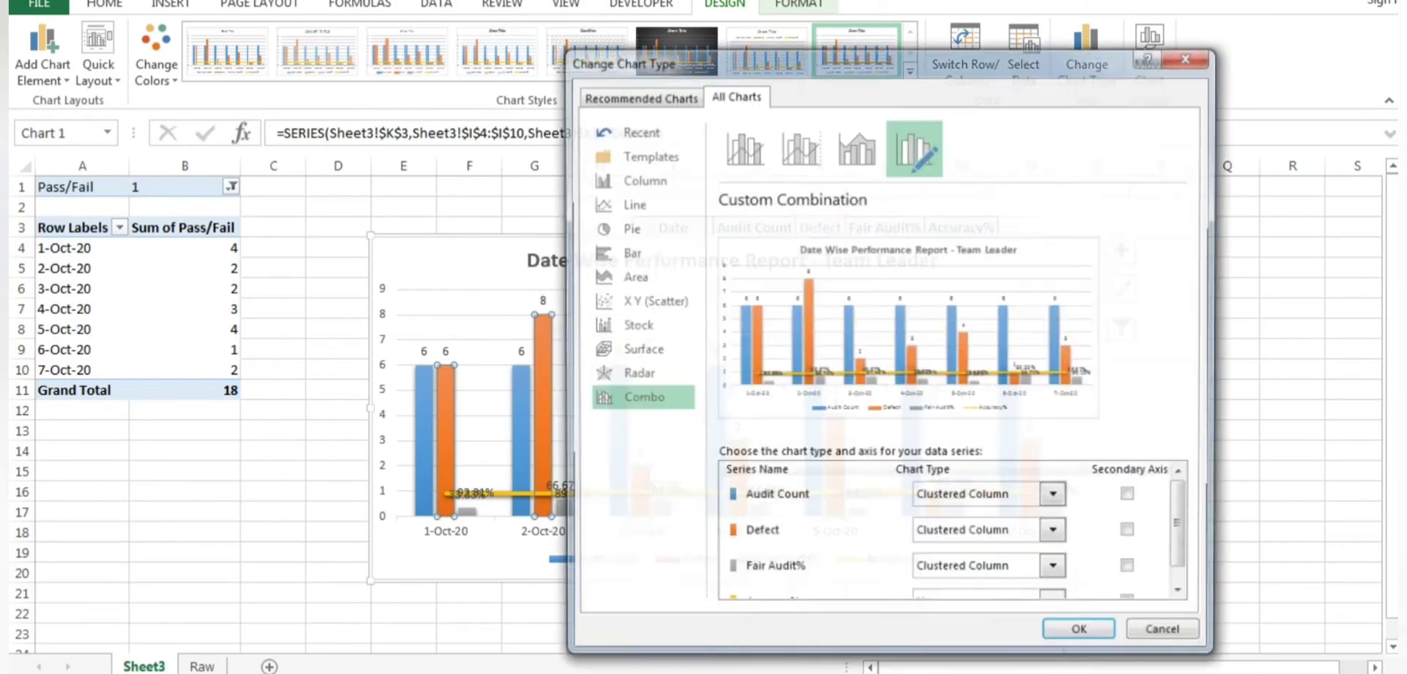
scroll(1183, 535, "down", 1)
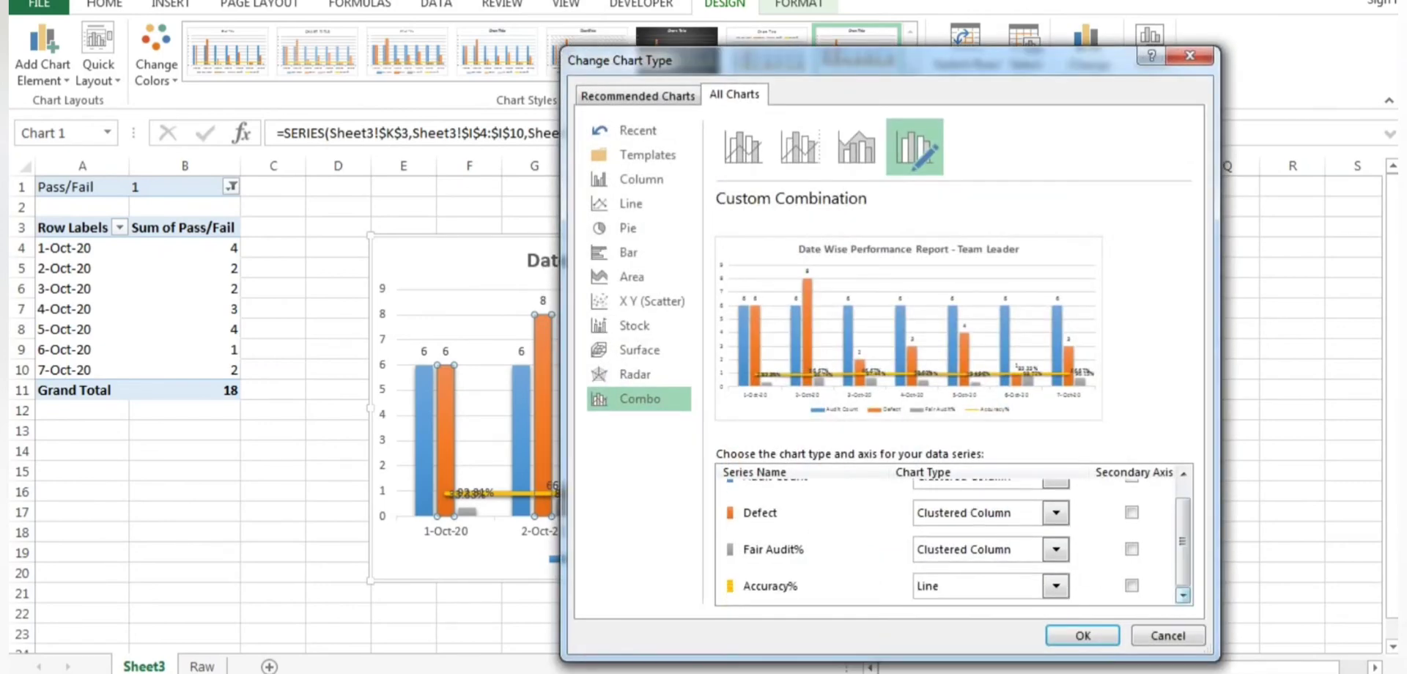
left_click(1131, 549)
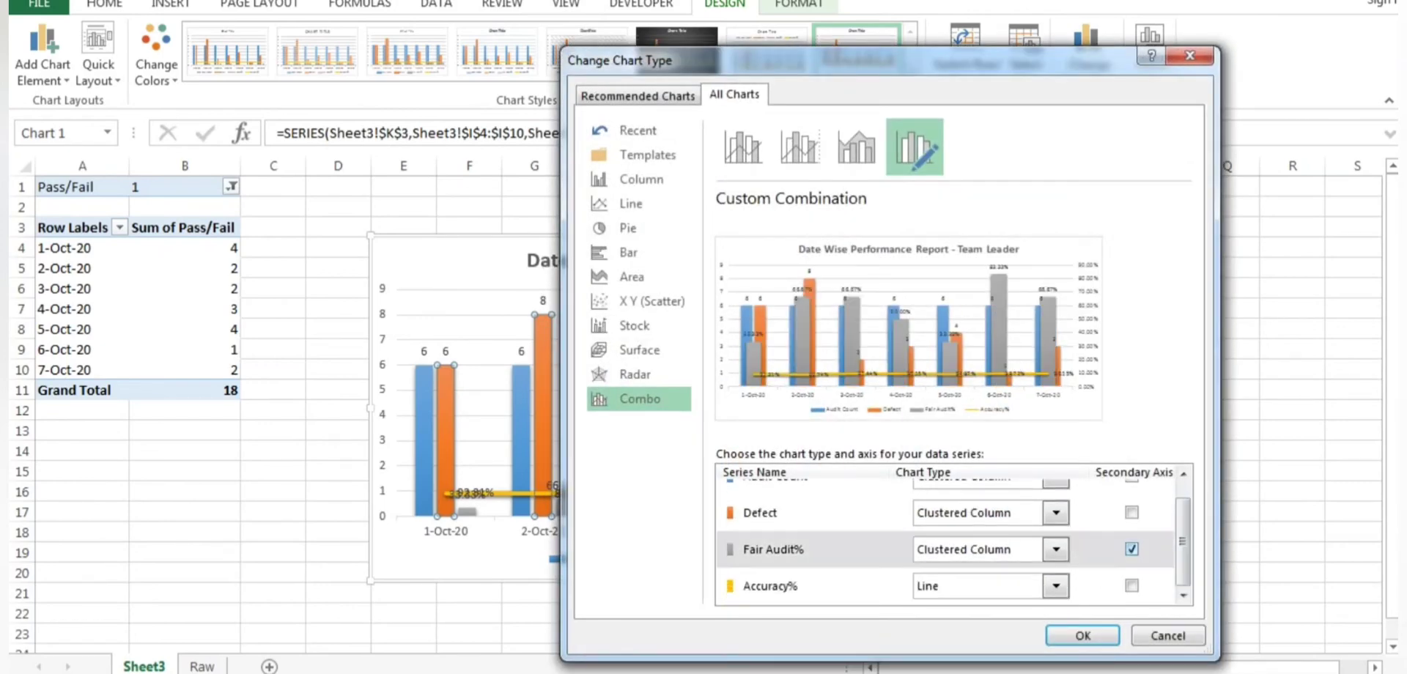
left_click(1132, 586)
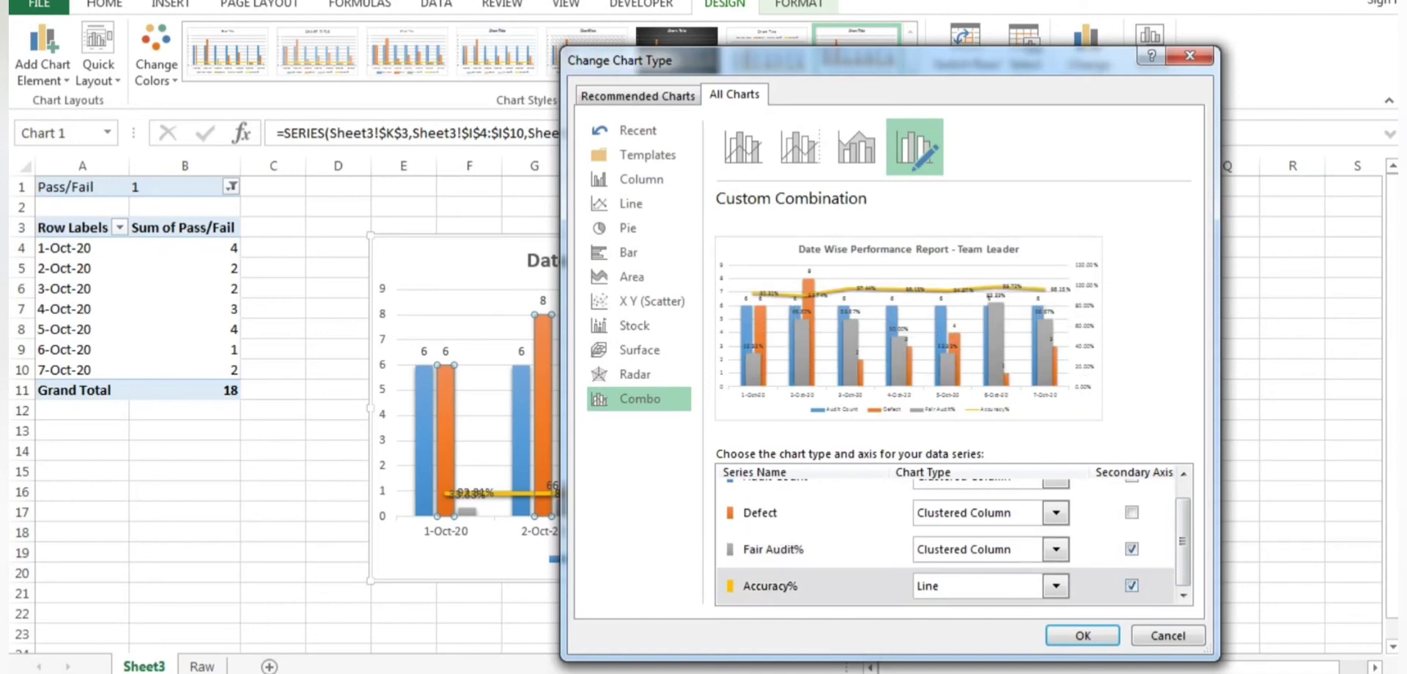
- Try 100% Stacked Line for Accuracy%, set Fair Audit% to Line with Markers, and apply the chart types with Accuracy% as Line
left_click(1055, 586)
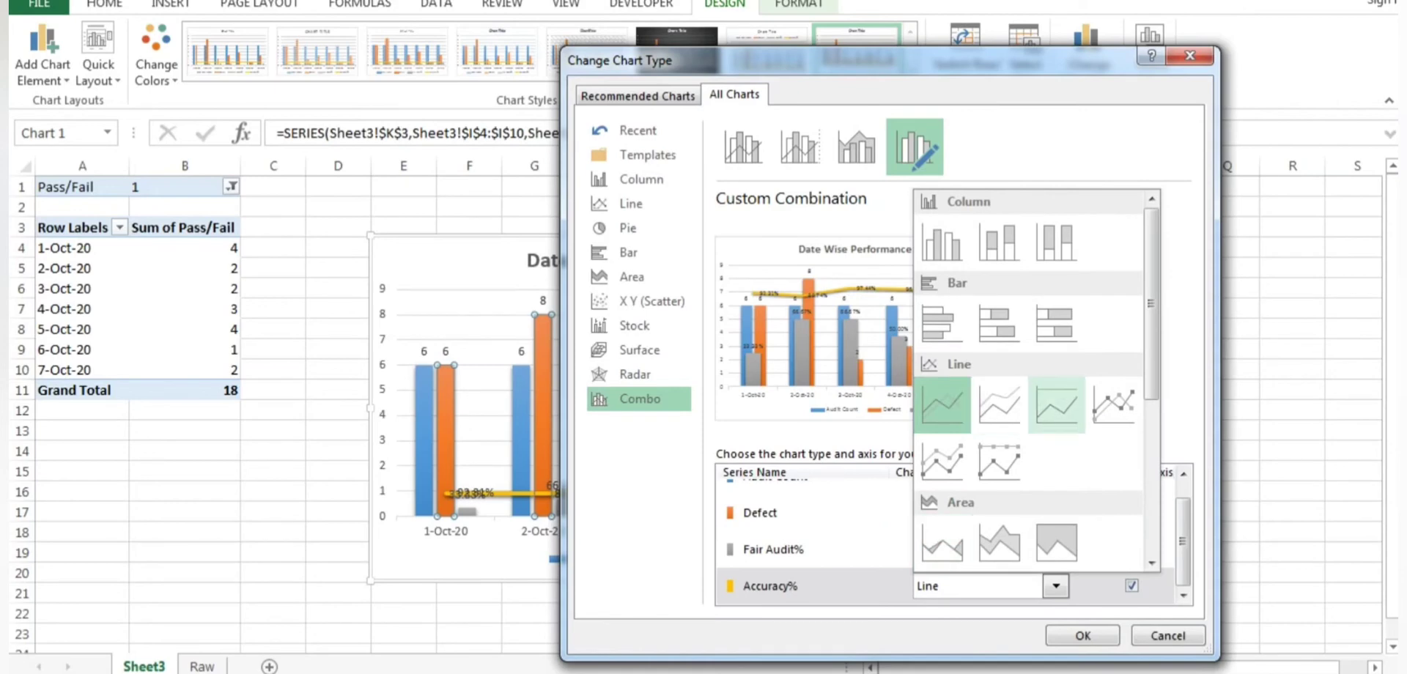
left_click(1056, 404)
left_click(1055, 549)
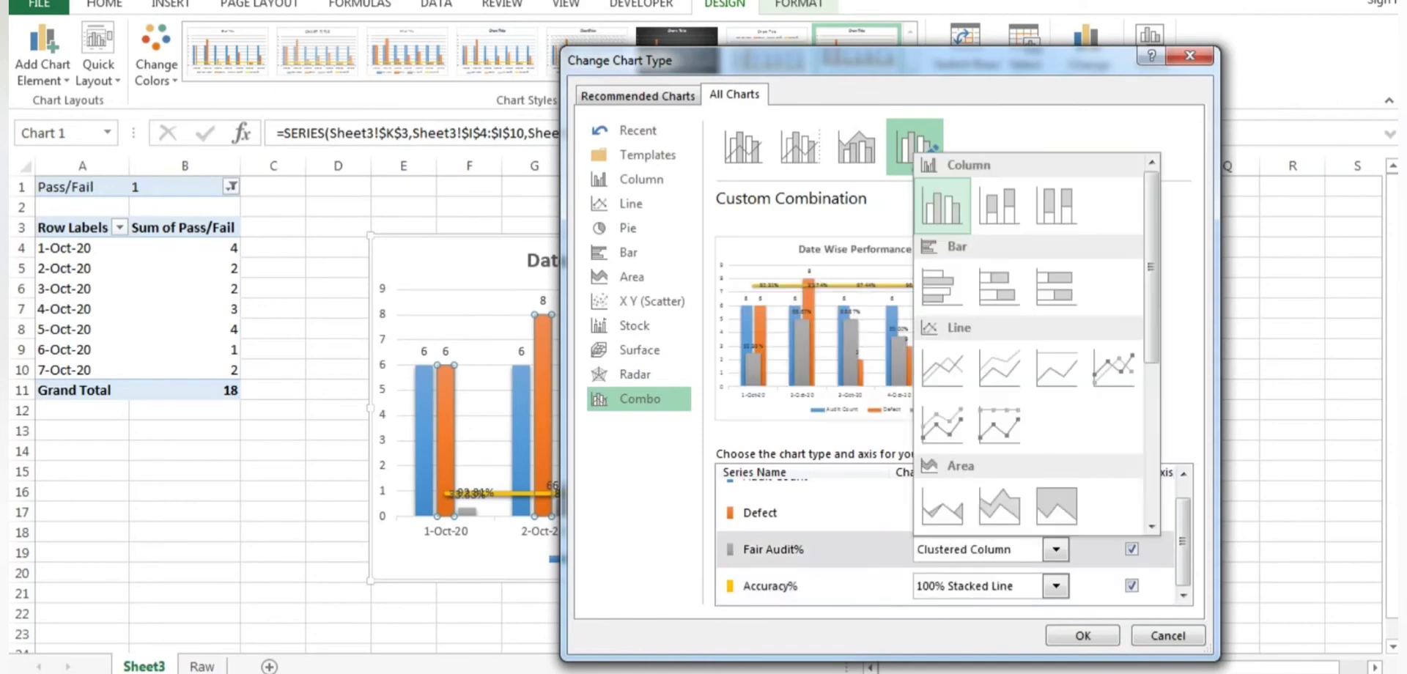
left_click(1113, 369)
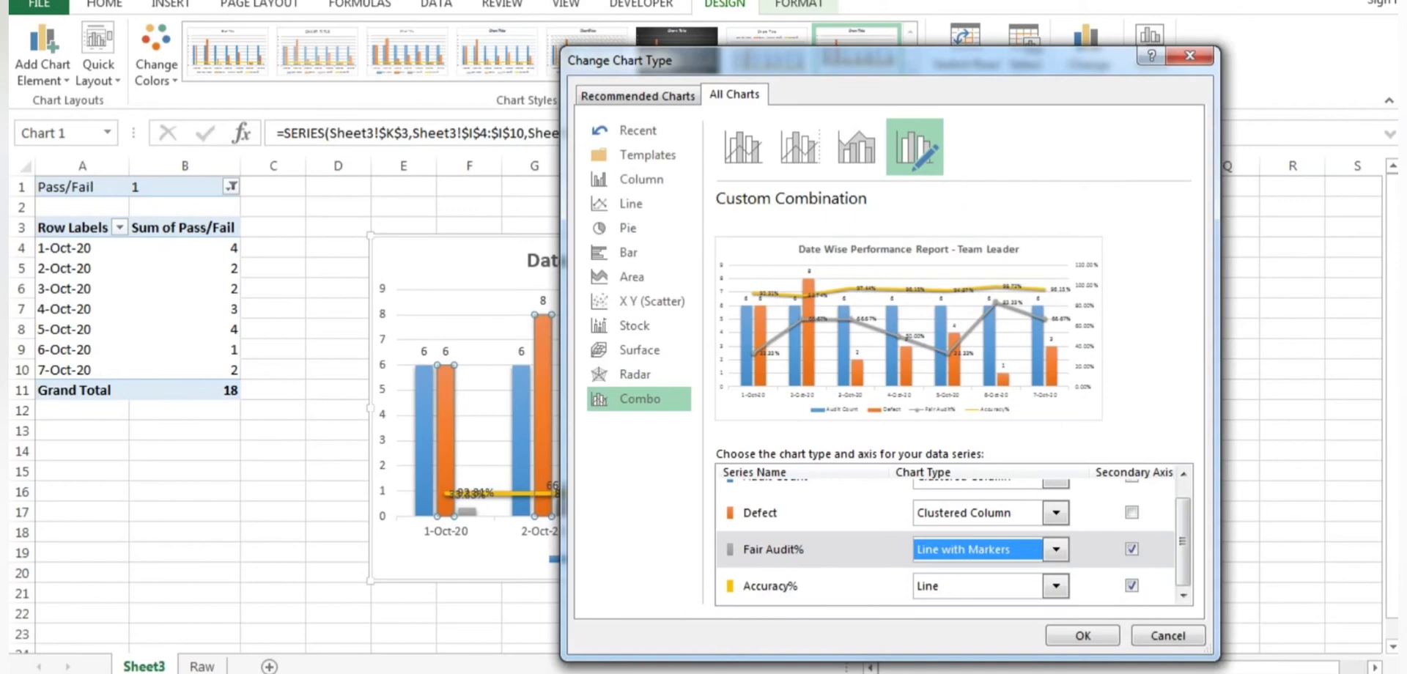
left_click(1083, 636)
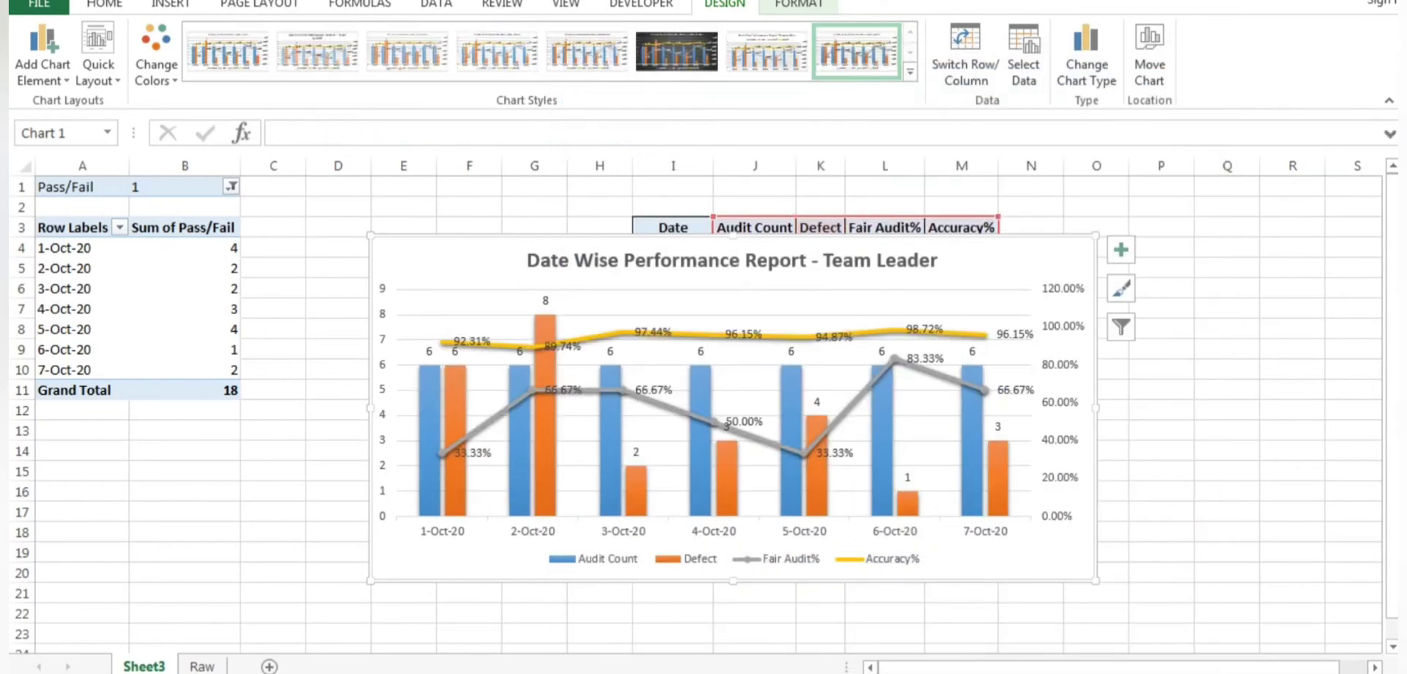
- Shift the chart left and set the secondary percentage axis maximum to 1.0
left_click_drag(476, 253, 310, 250)
left_click(893, 399)
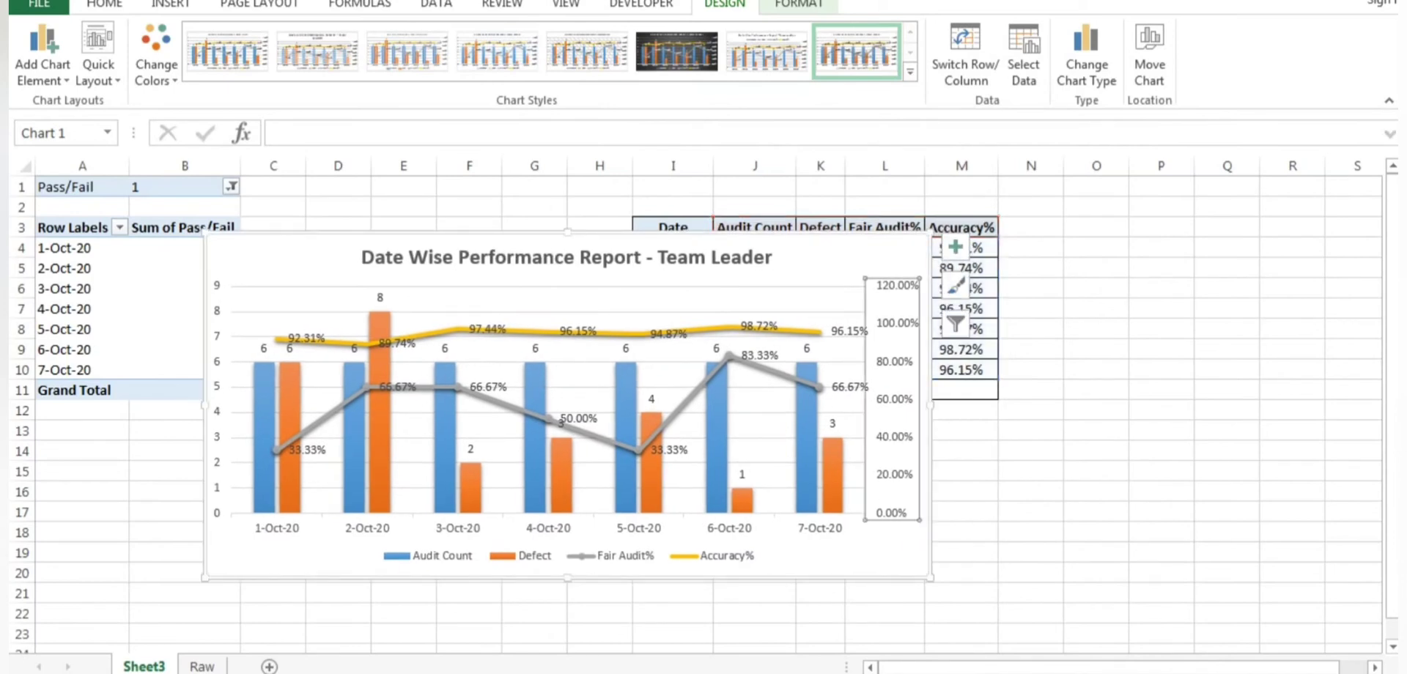
key("ctrl+1")
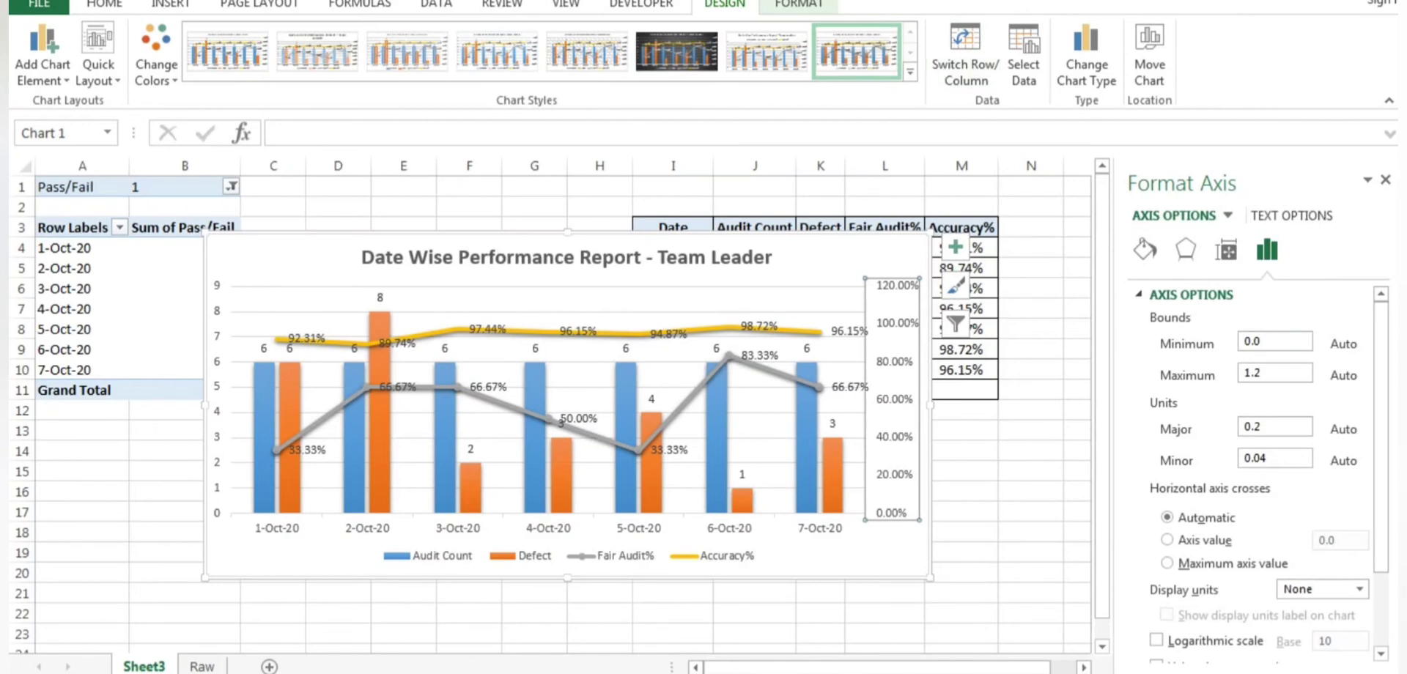
left_click(1267, 373)
key("BackSpace")
type("0")
key("Return")
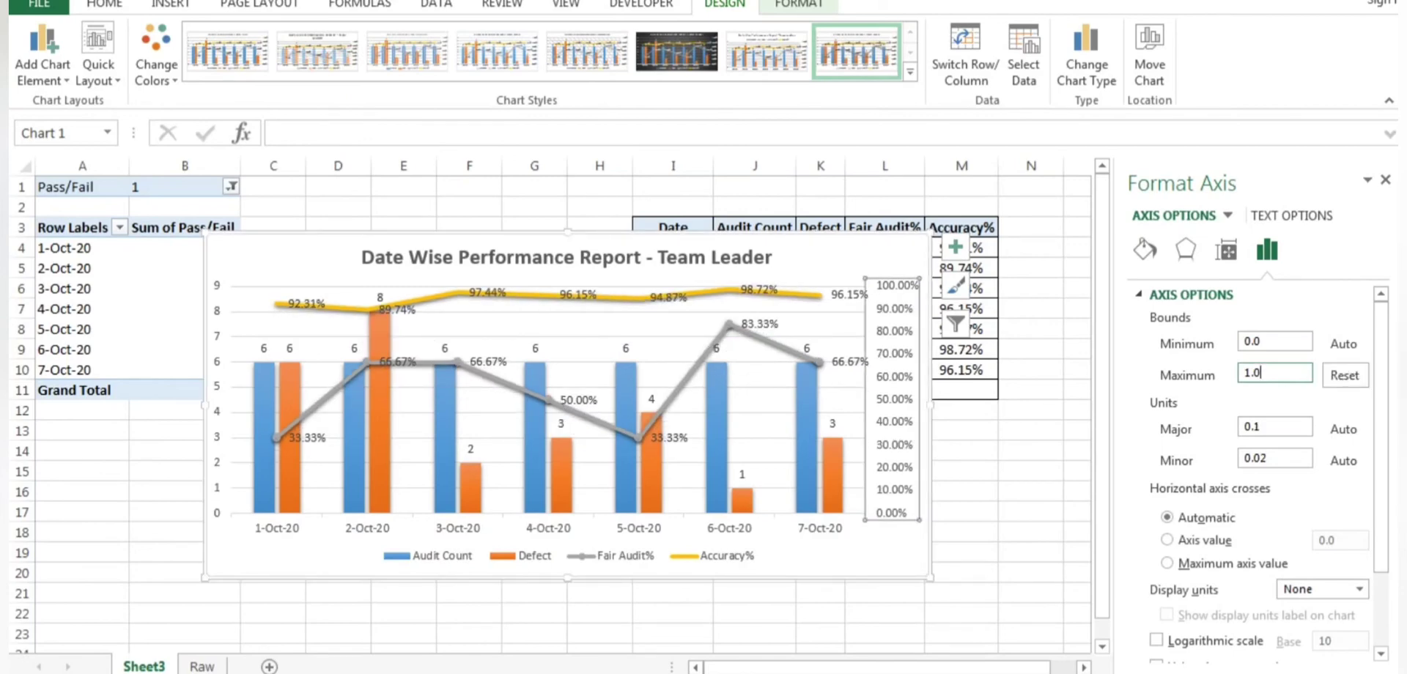
left_click(442, 245)
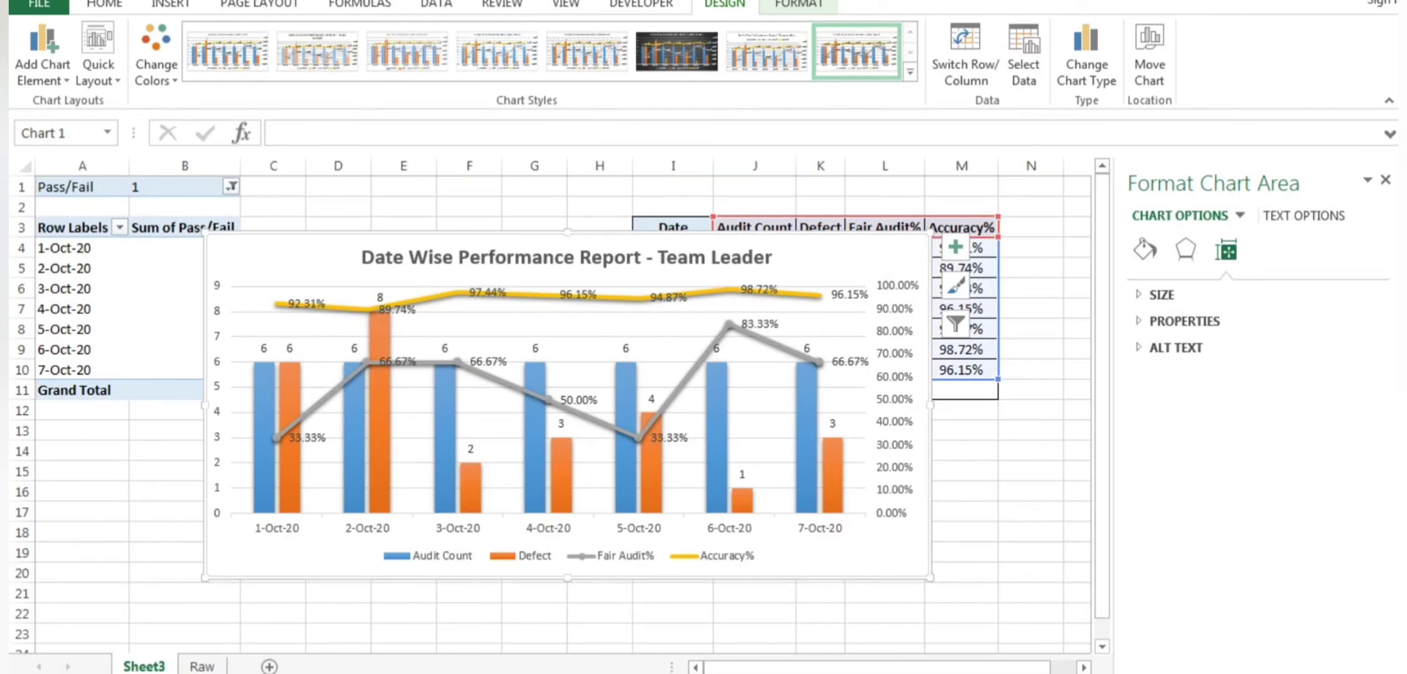
left_click(1385, 180)
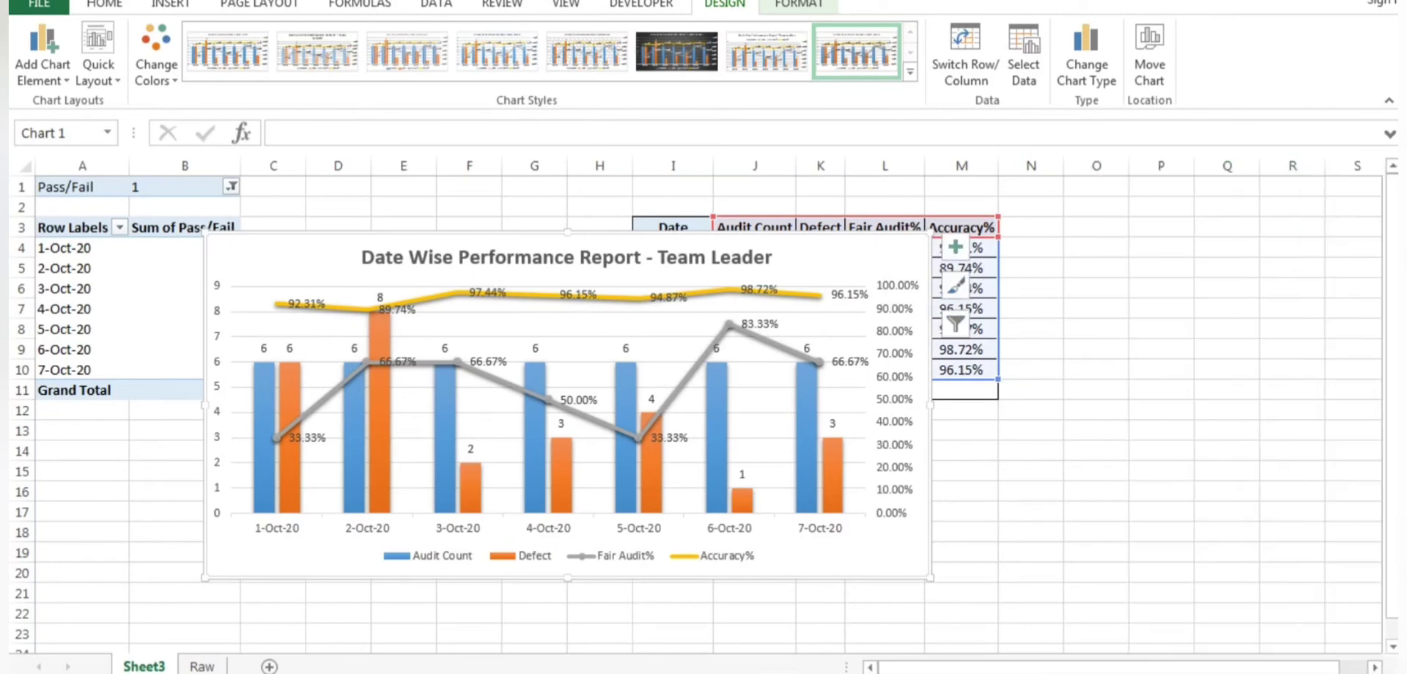
- Widen the chart and move it right and down, below the table's first data row
left_click_drag(1089, 404, 1115, 404)
left_click_drag(1026, 258, 1132, 292)
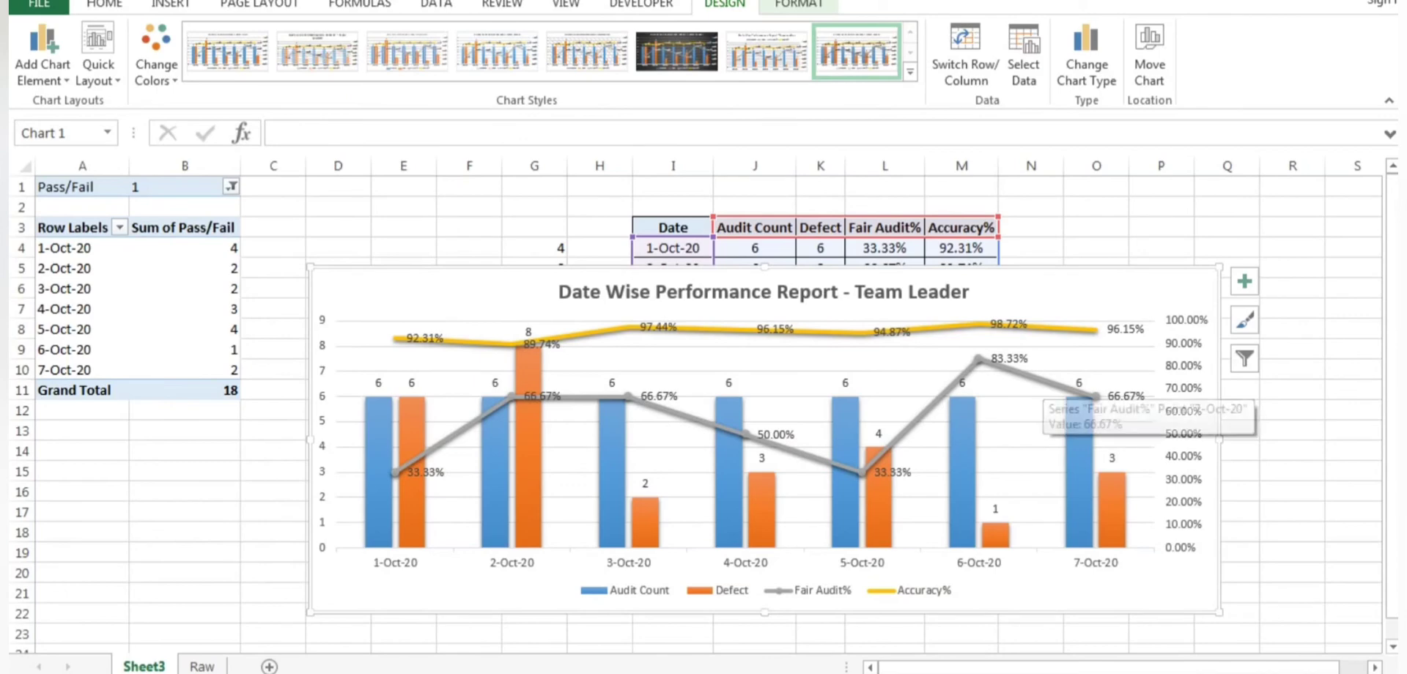
- Try the Stacked Line type for the Fair Audit% series and return it to Line with Markers
left_click(1045, 380)
right_click(1045, 379)
left_click(1143, 445)
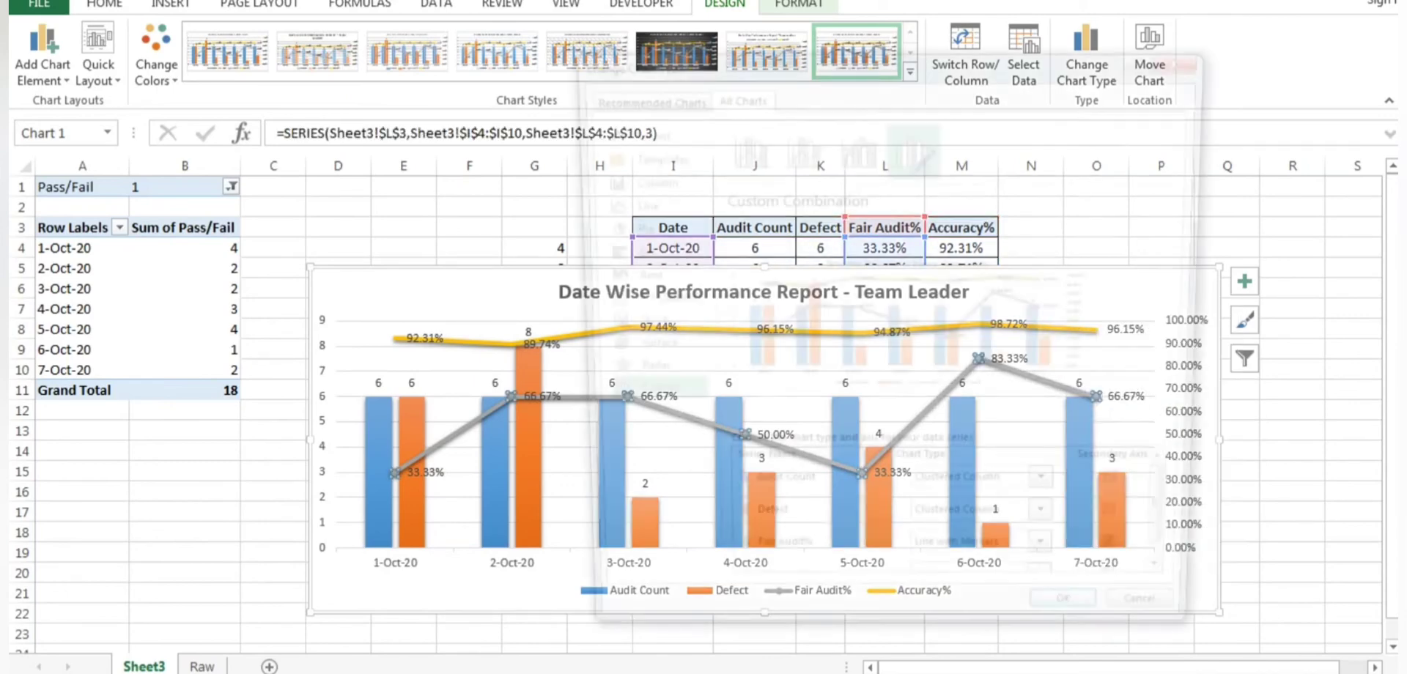
scroll(953, 543, "down", 1)
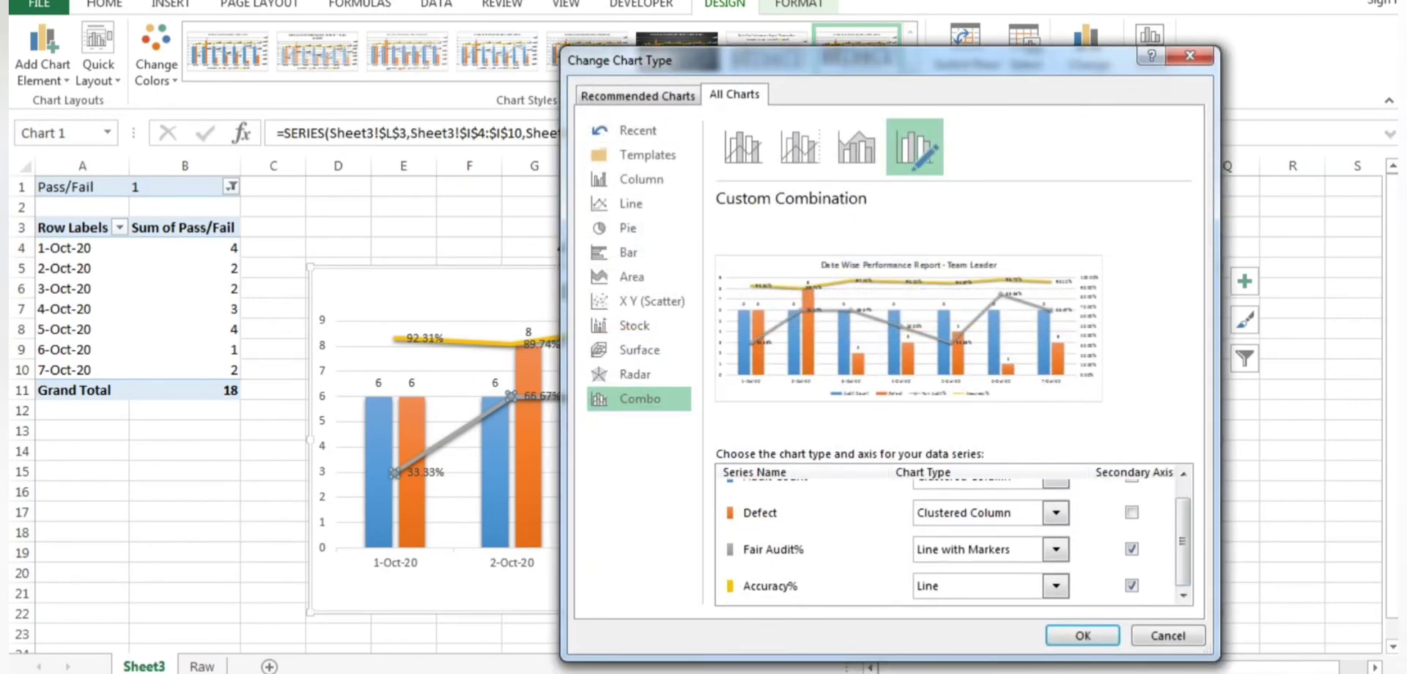
left_click(1056, 549)
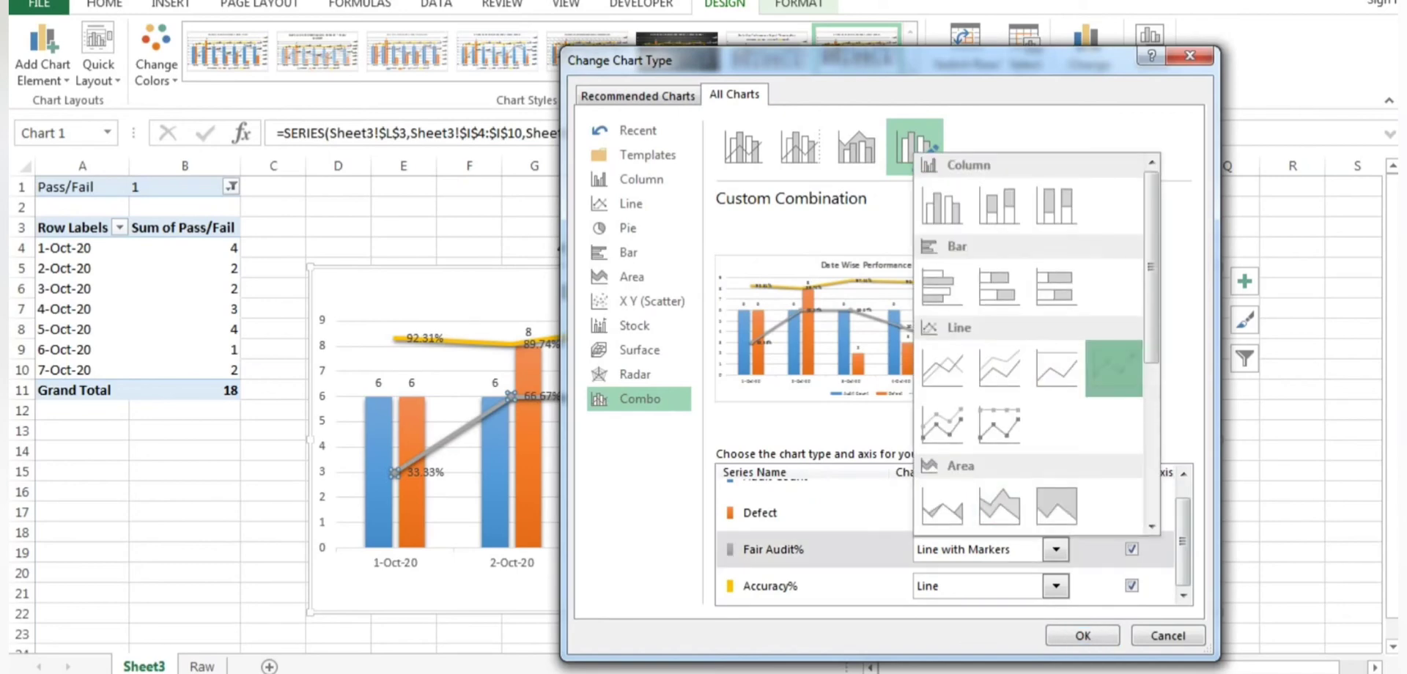
left_click(1114, 368)
left_click(1056, 549)
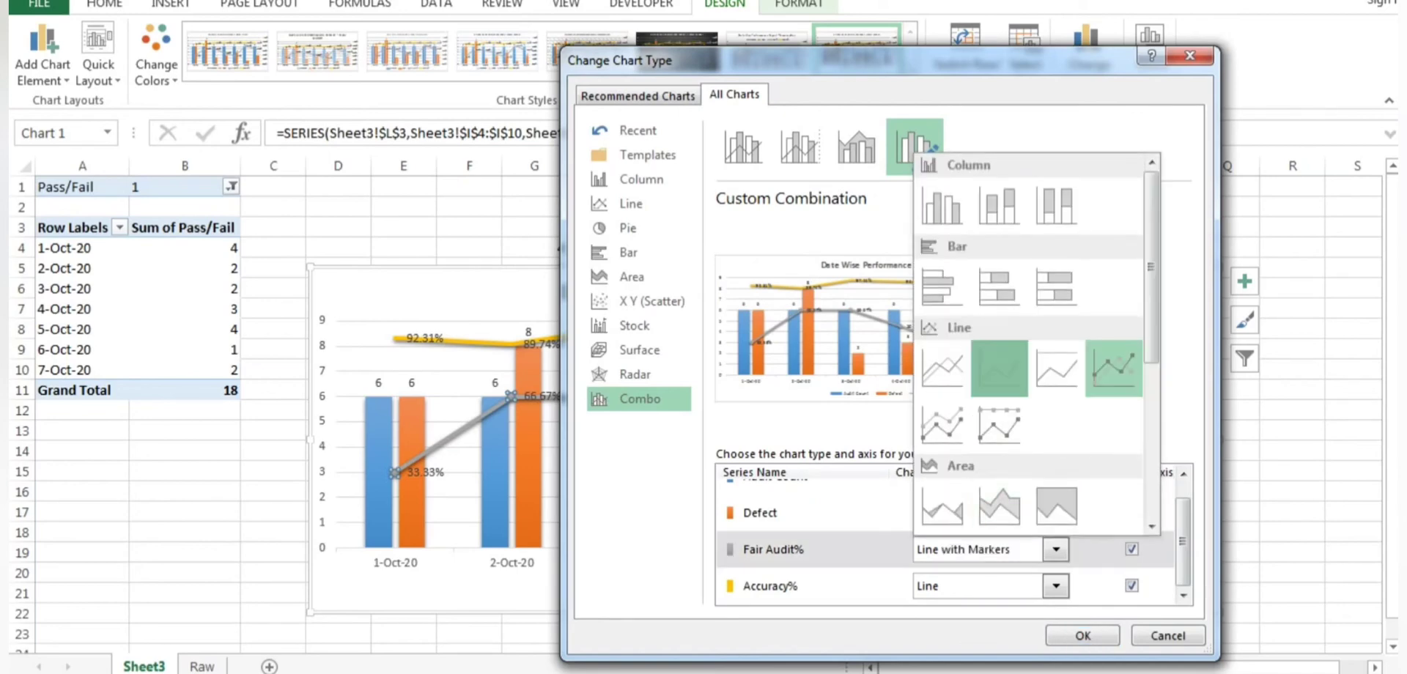
left_click(999, 368)
left_click(1056, 549)
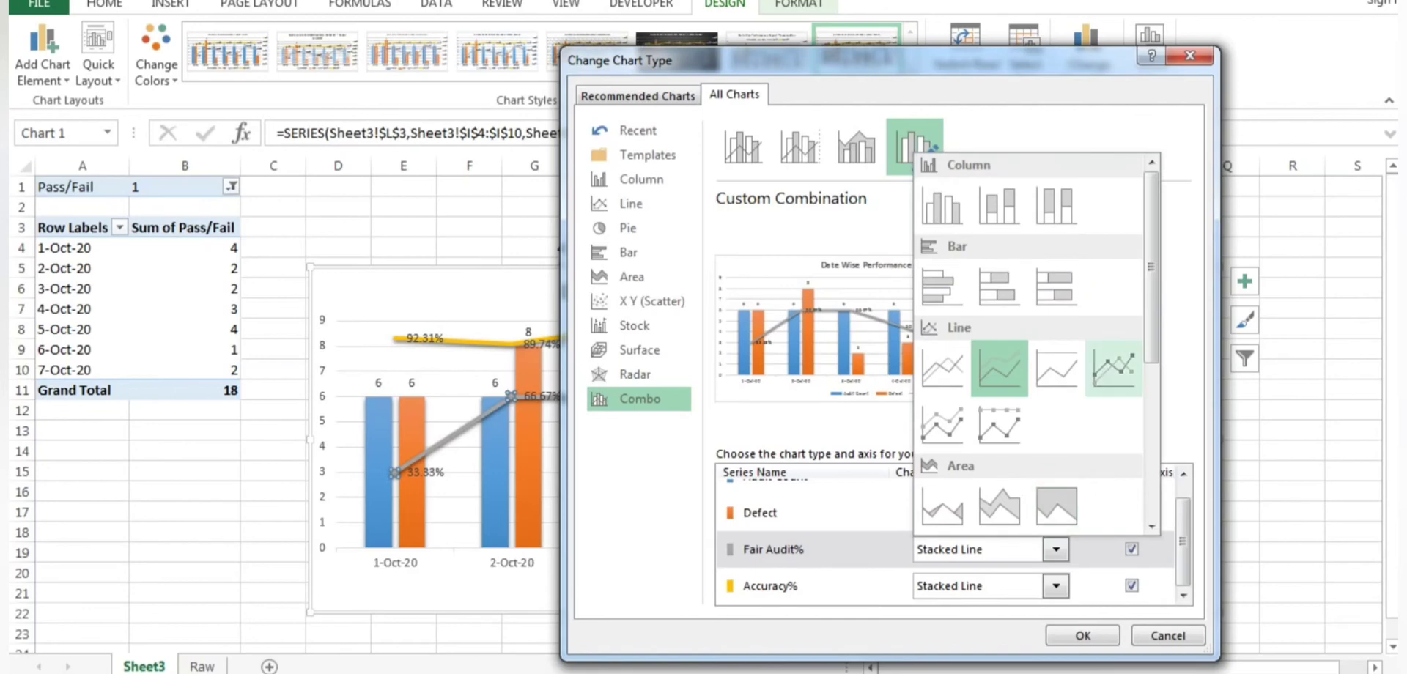
left_click(1114, 368)
left_click(1082, 636)
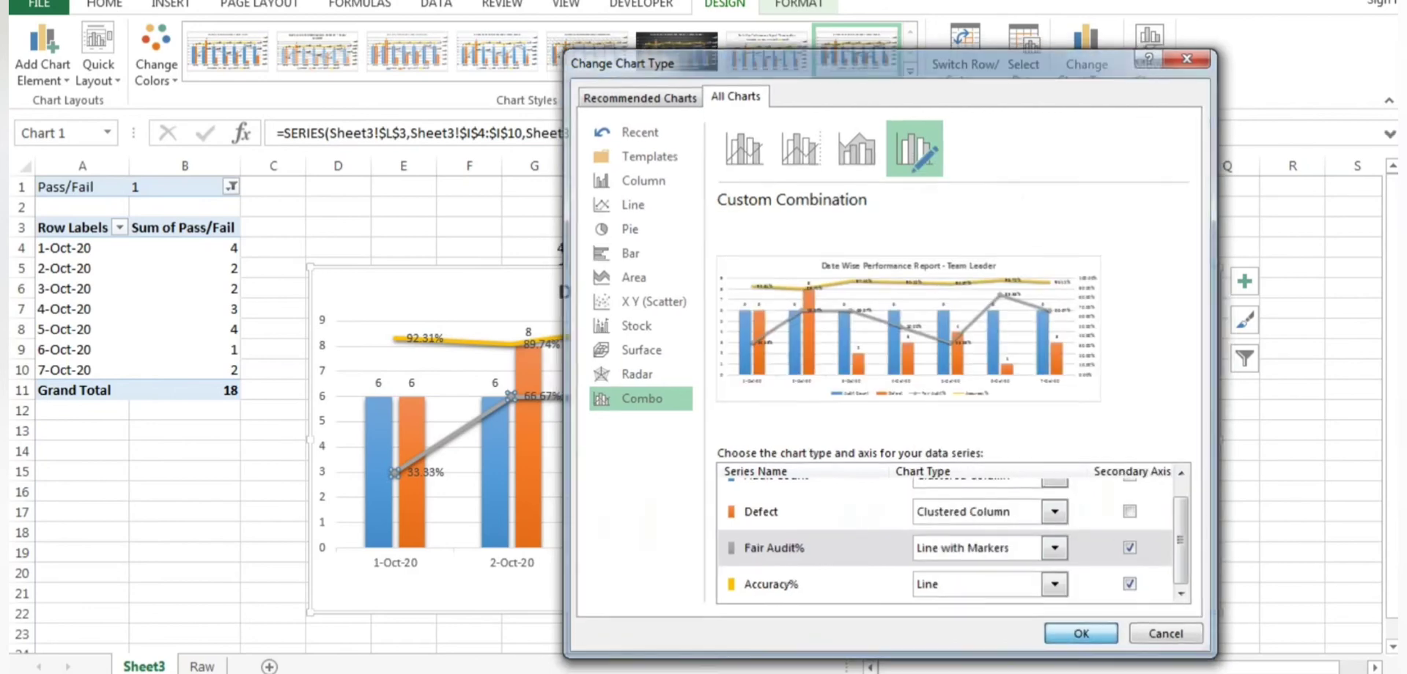
- Move the chart beside the PivotTable, just below the header row of the date-wise table
left_click_drag(1063, 590, 1000, 529)
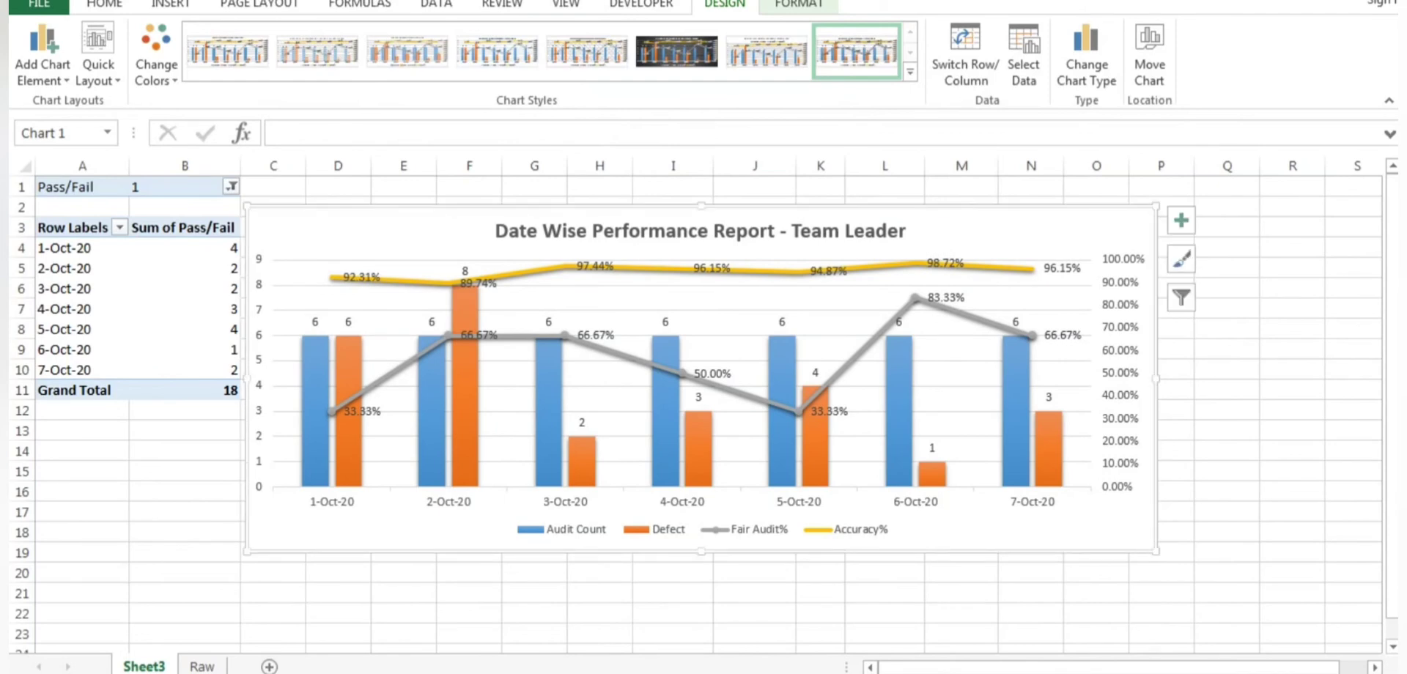
left_click_drag(999, 529, 998, 566)
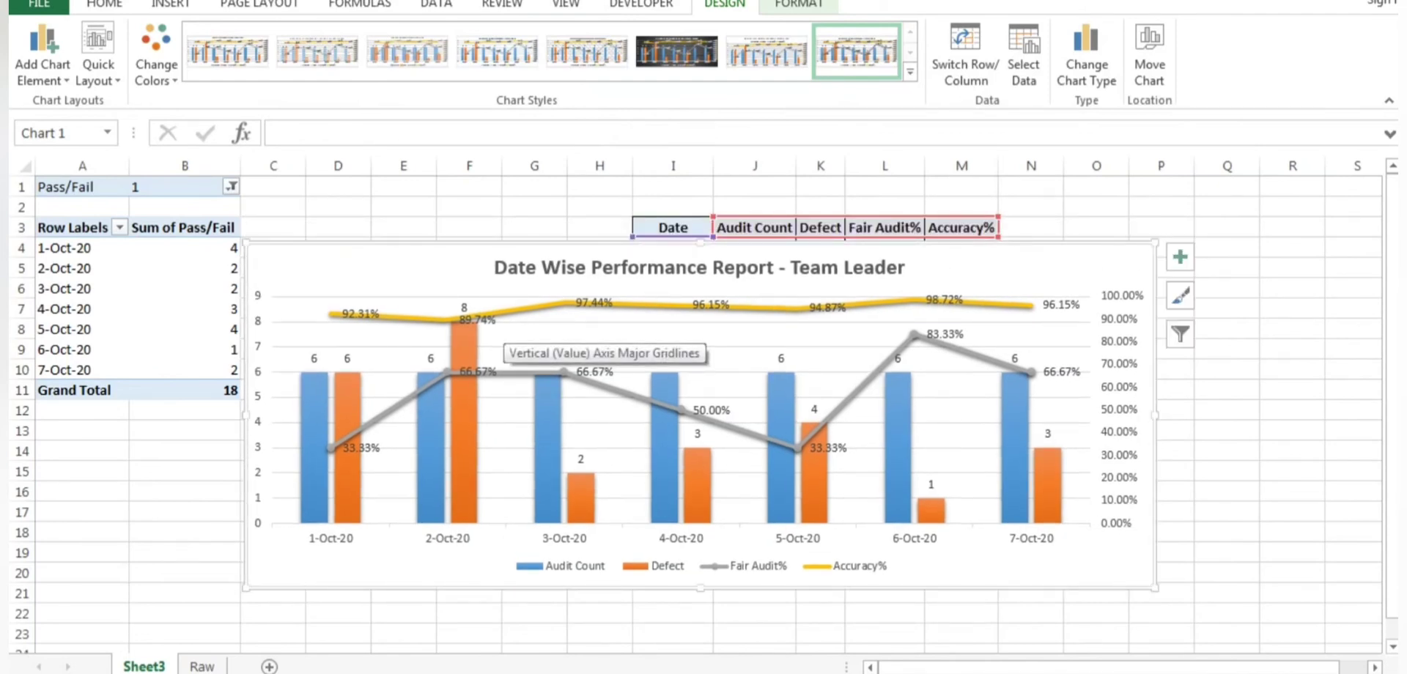
- Try the 100% Stacked Line type for the Accuracy% series
right_click(1030, 304)
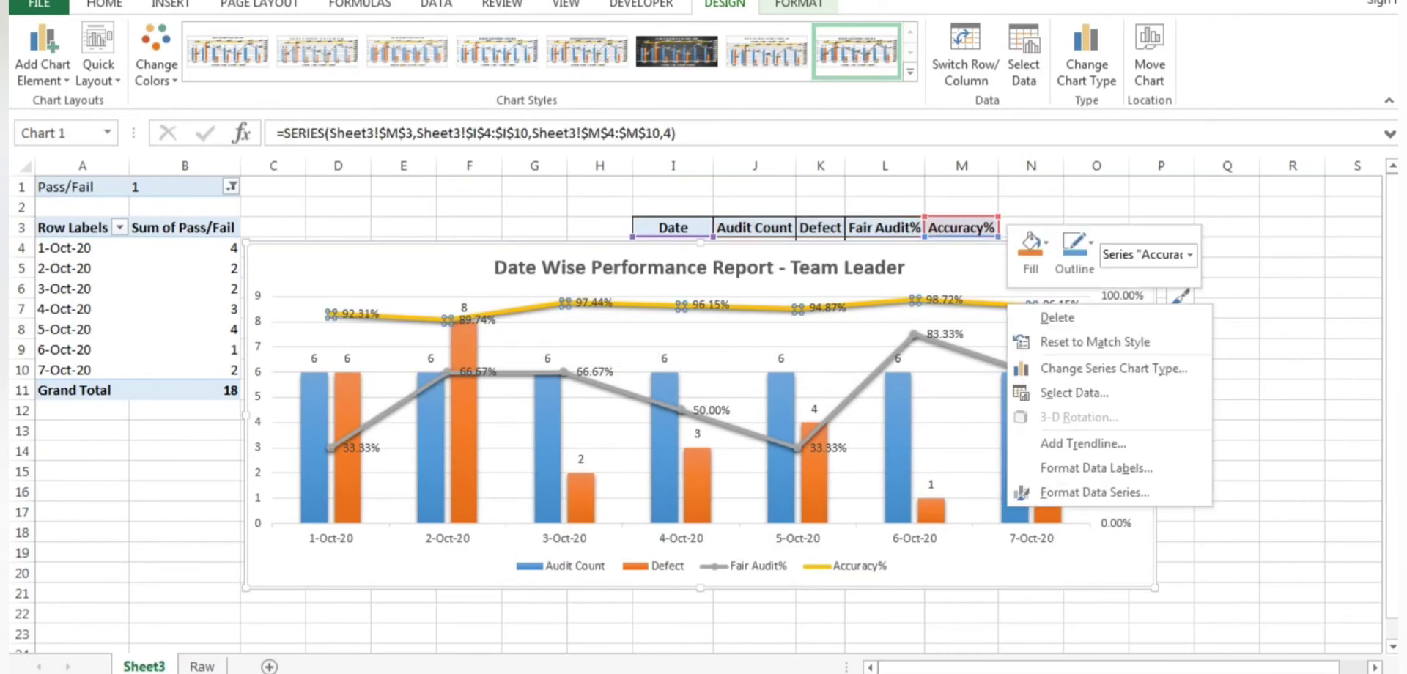
left_click(1100, 368)
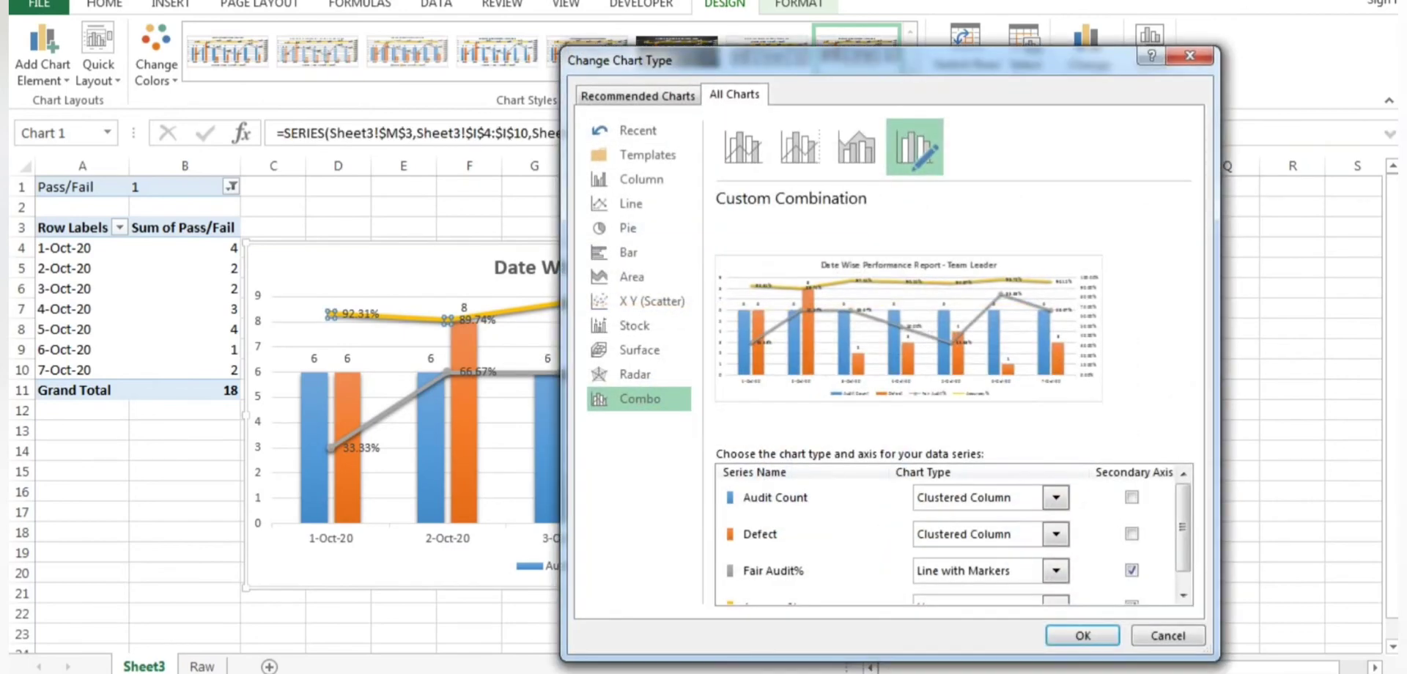
left_click_drag(1183, 527, 1183, 541)
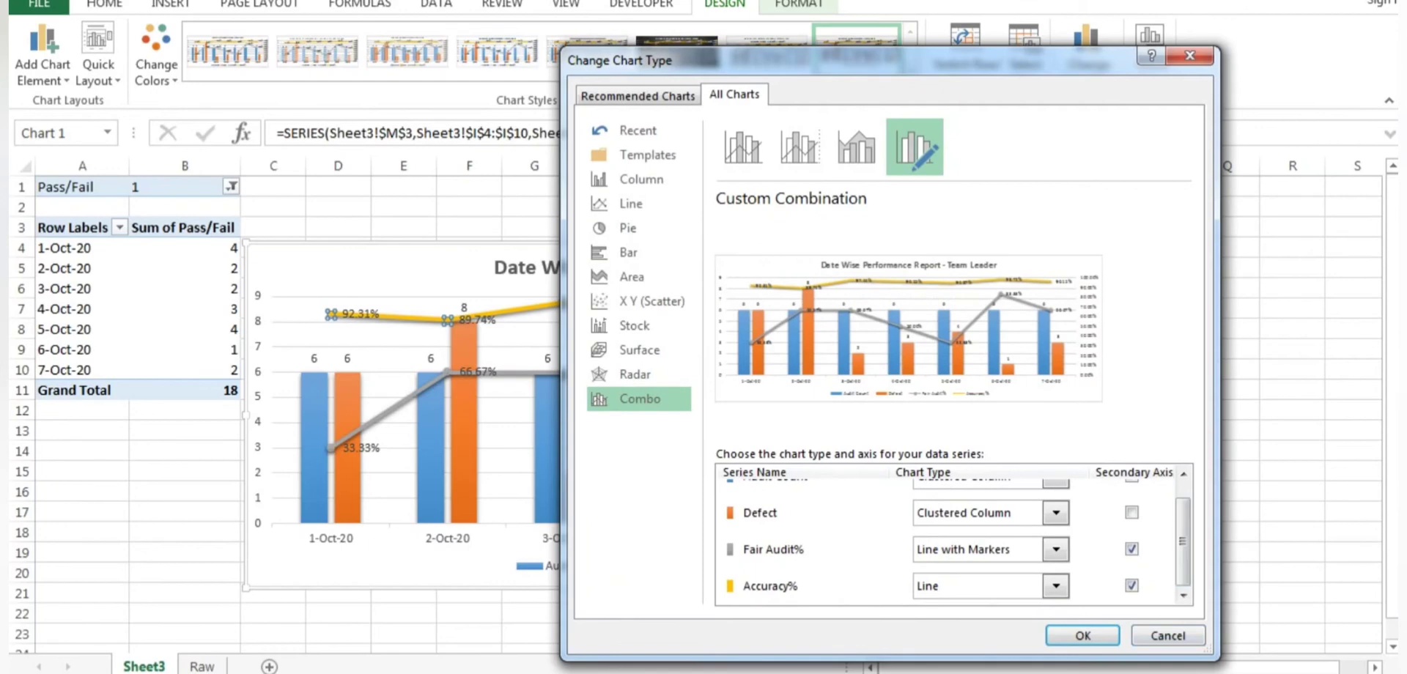
left_click(1055, 586)
left_click(1056, 405)
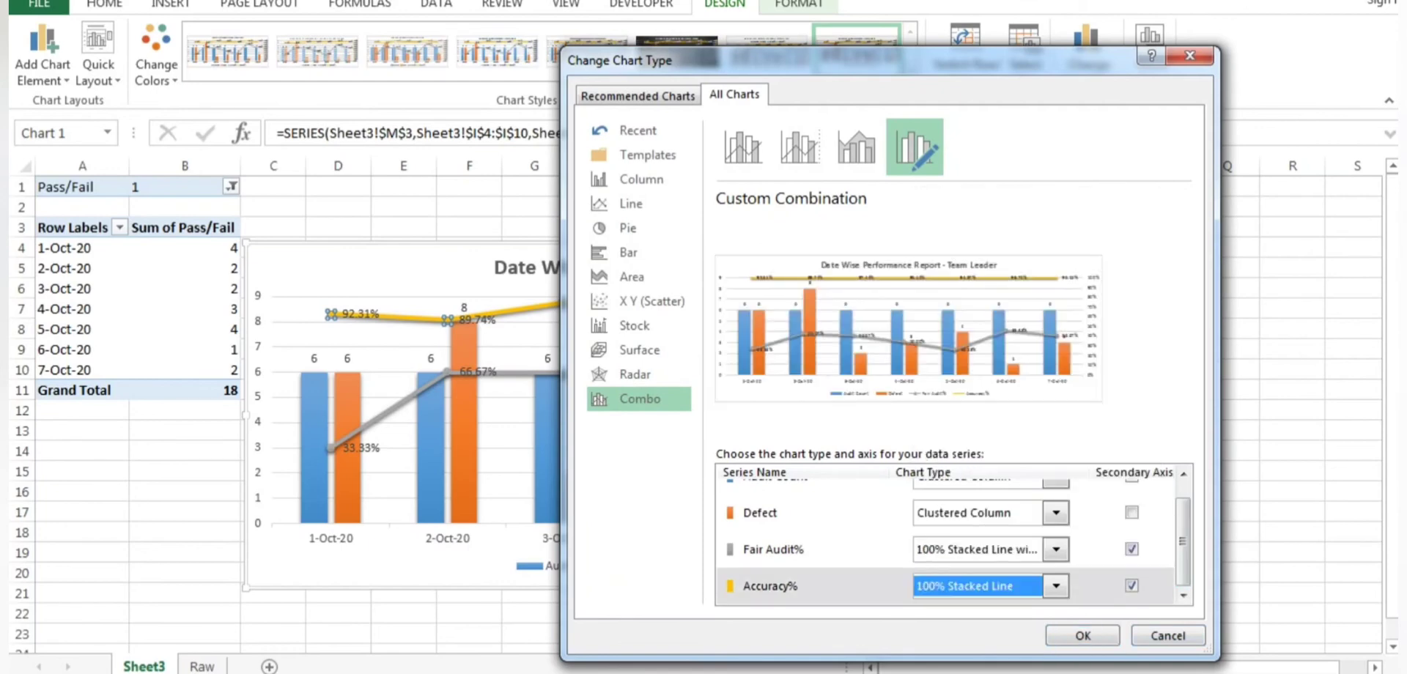
left_click(1083, 635)
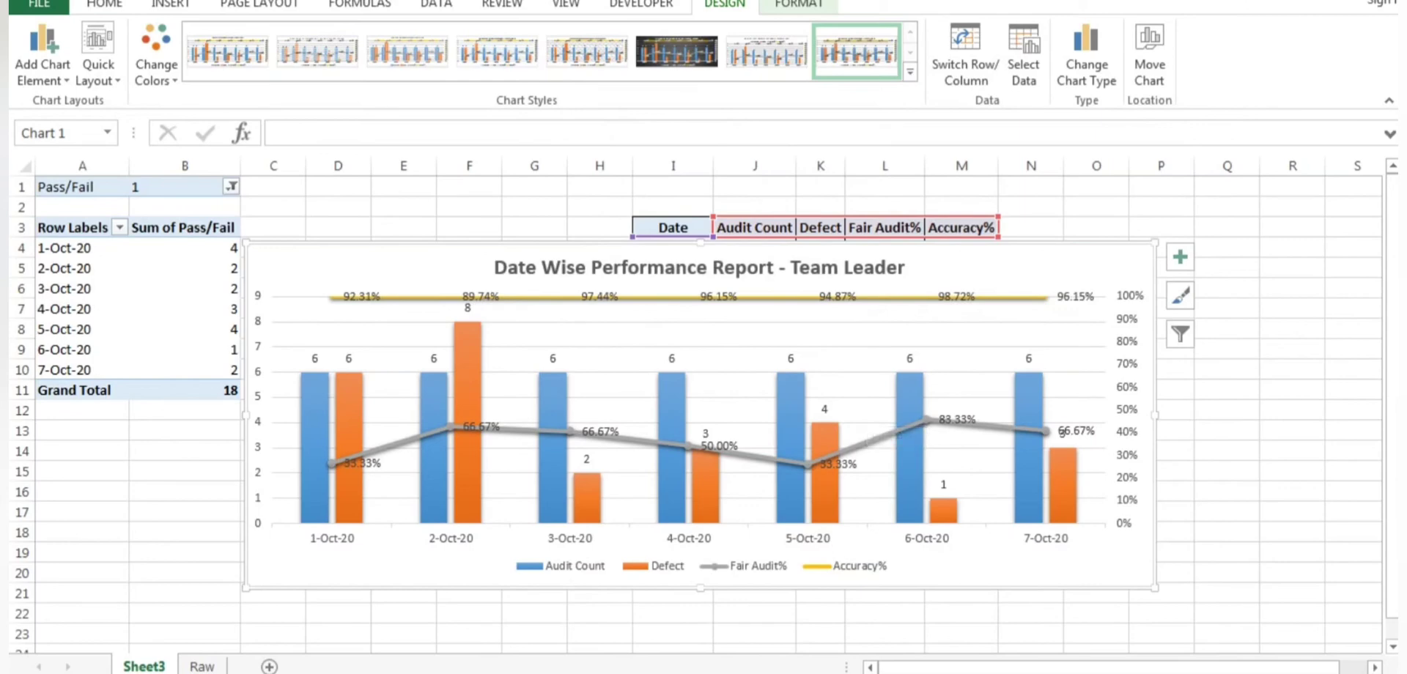
- Change the Fair Audit% series back to Line with Markers so Accuracy% is a plain line again
right_click(861, 440)
left_click(953, 503)
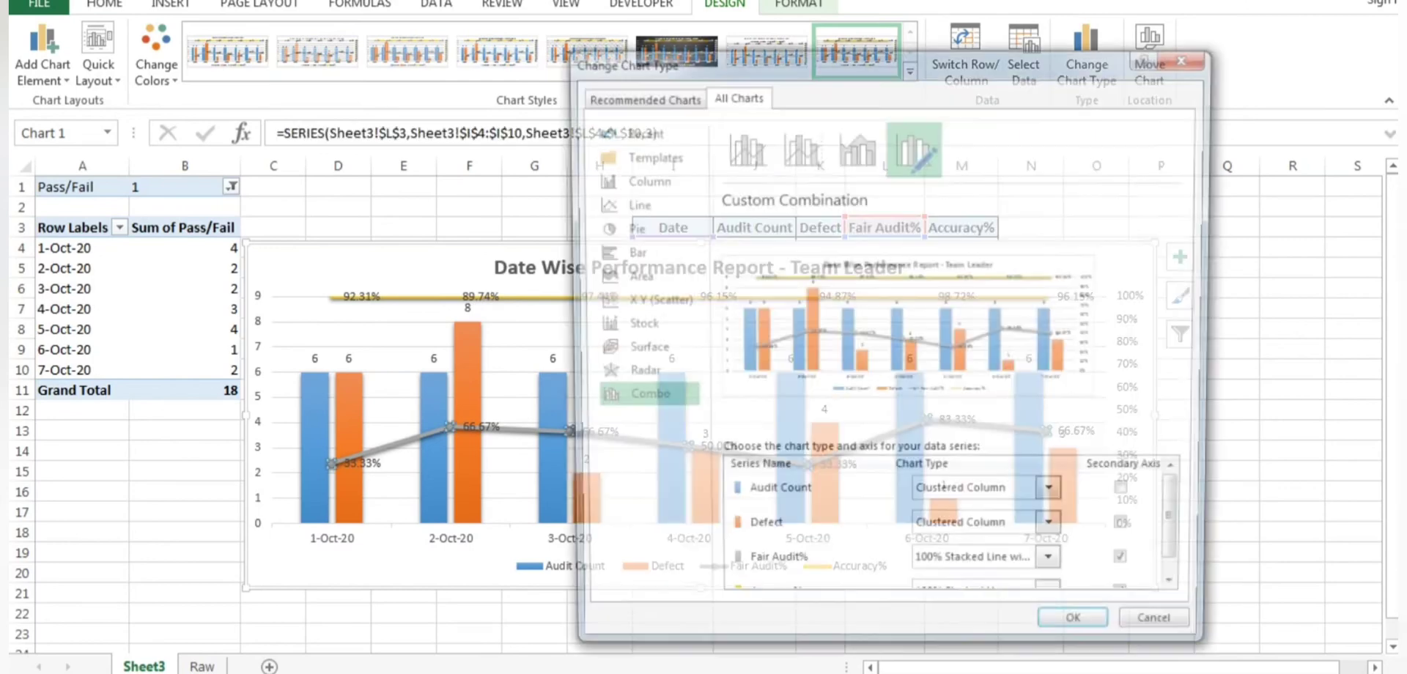
left_click(1056, 570)
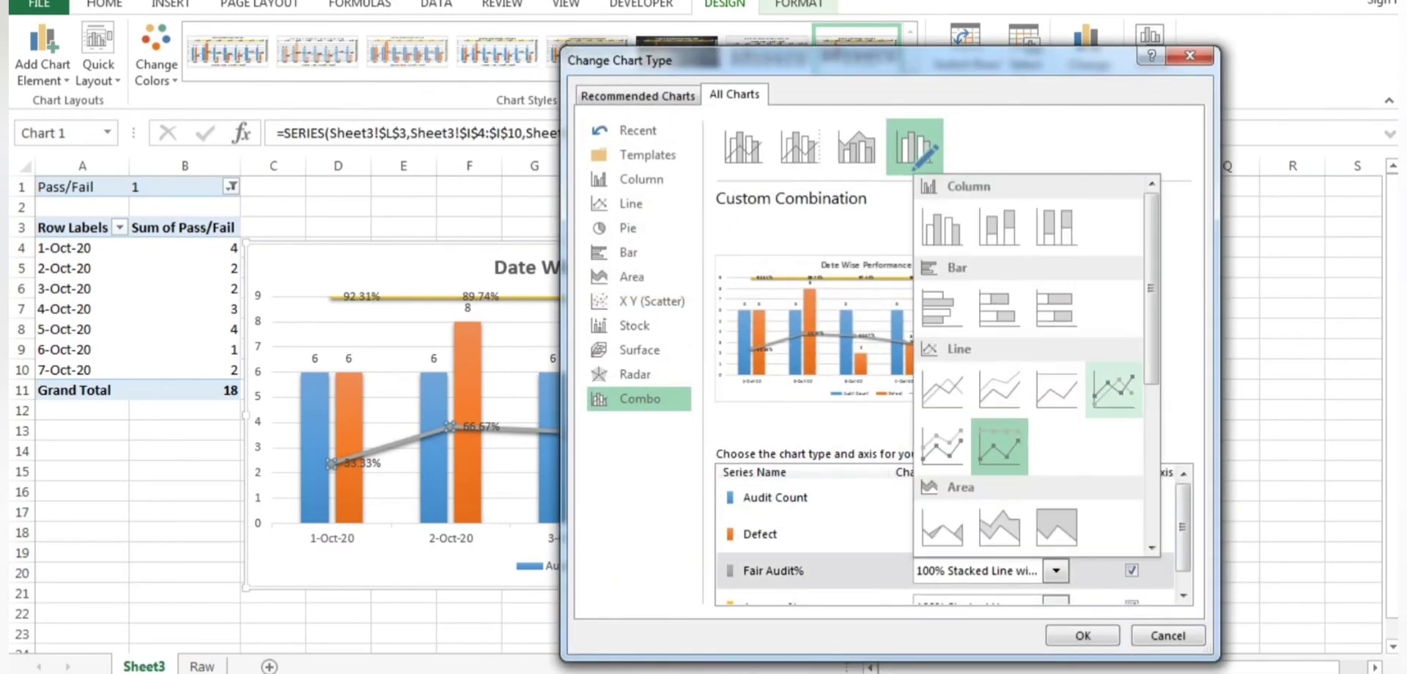
left_click(1114, 390)
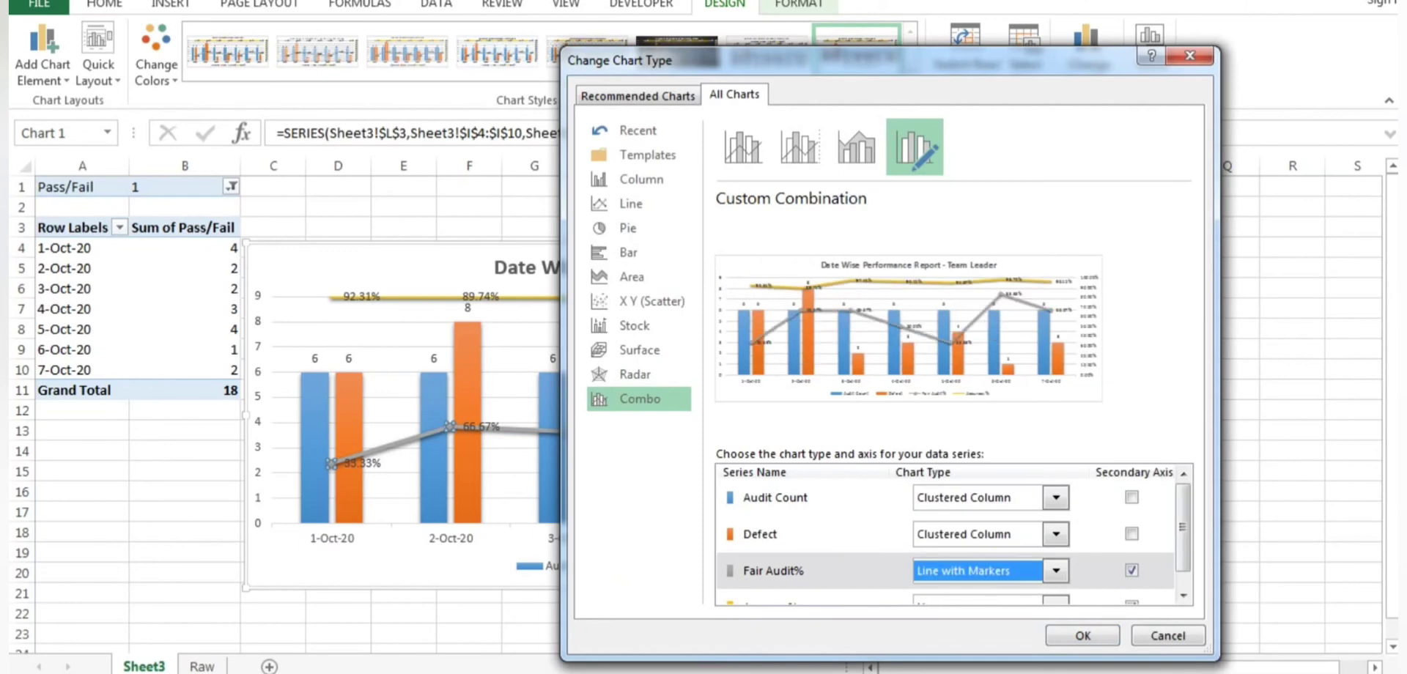
left_click(1082, 636)
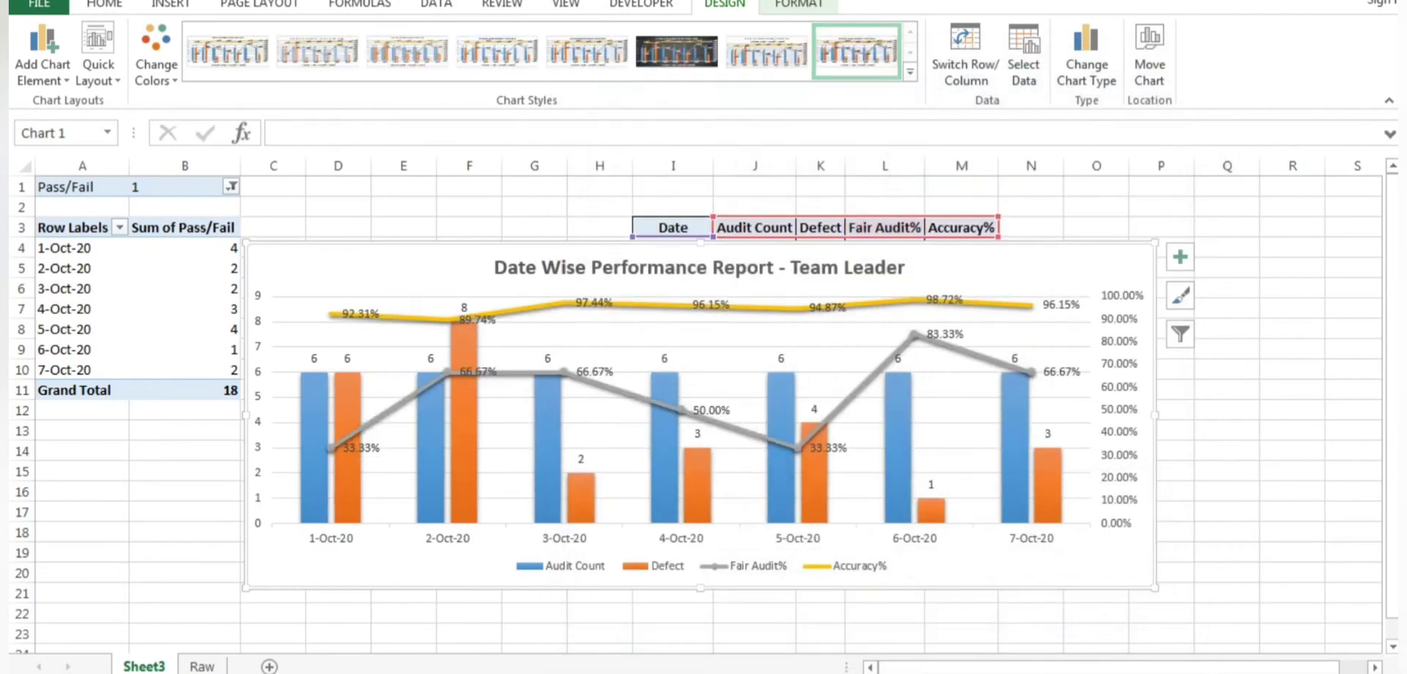
- Widen the chart further and reposition it over the sheet, partly covering the PivotTable's value column
left_click_drag(1026, 267, 1040, 230)
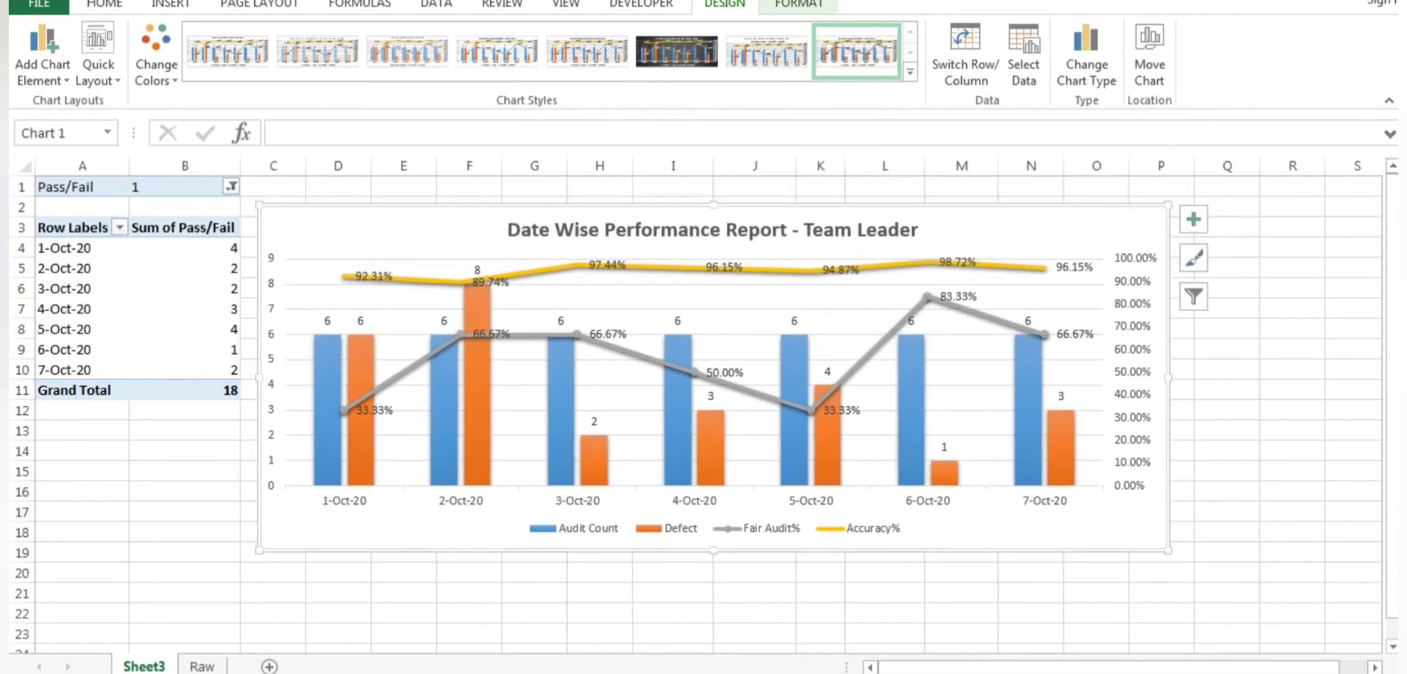
left_click_drag(1169, 378, 1246, 377)
left_click_drag(1059, 230, 979, 256)
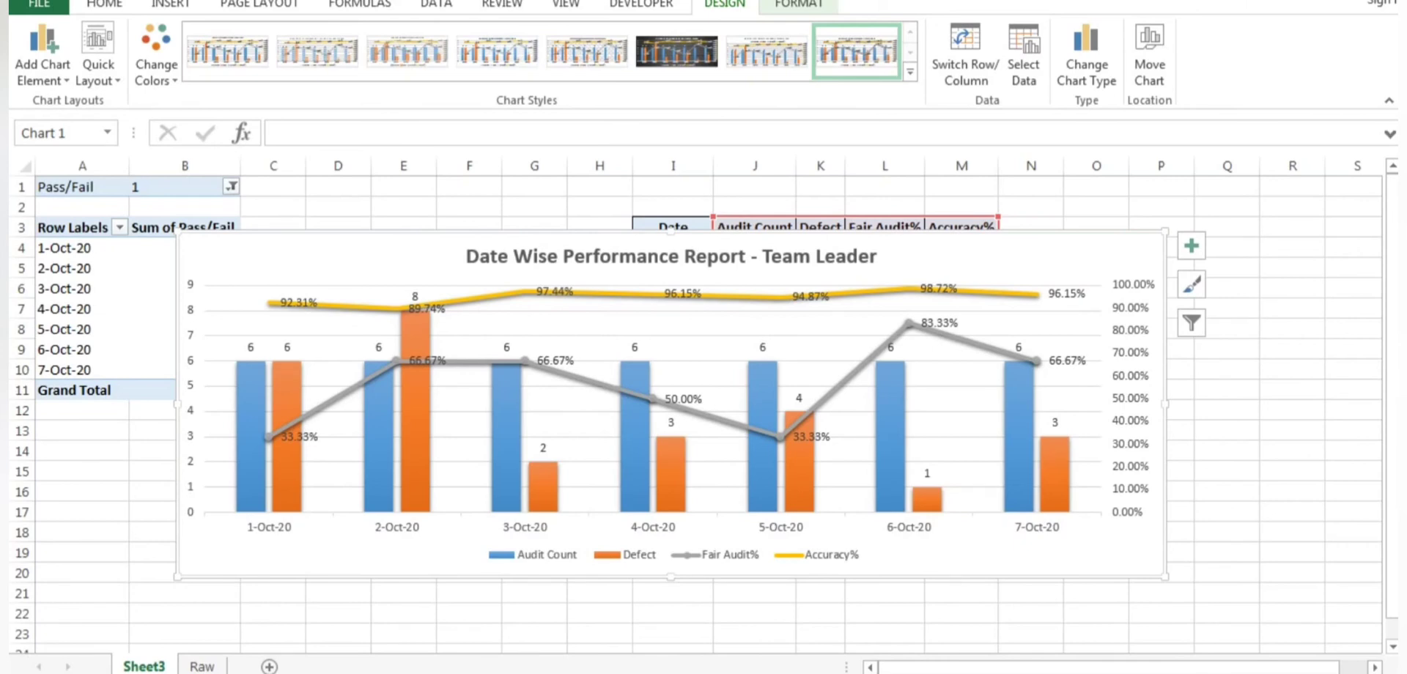
mouse_move(251, 484)
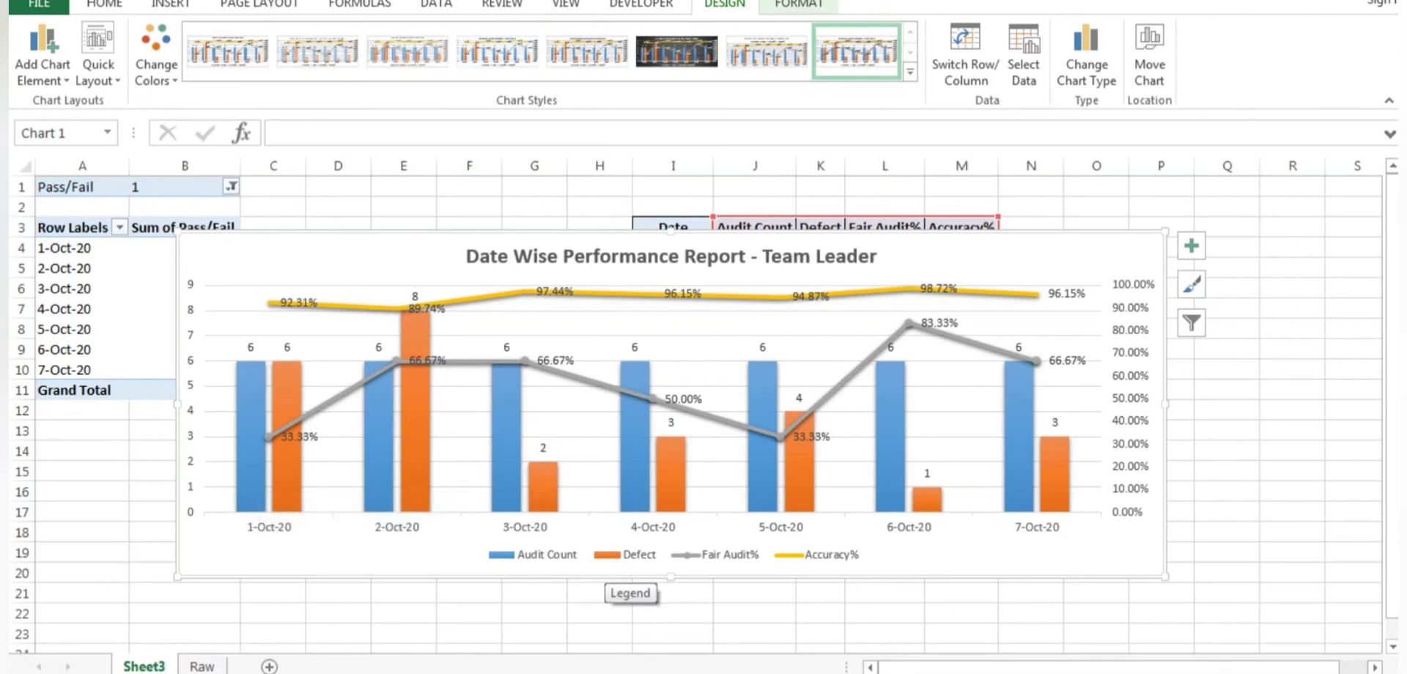
- Move the chart slightly down to uncover the header row of the date-wise table
left_click(282, 504)
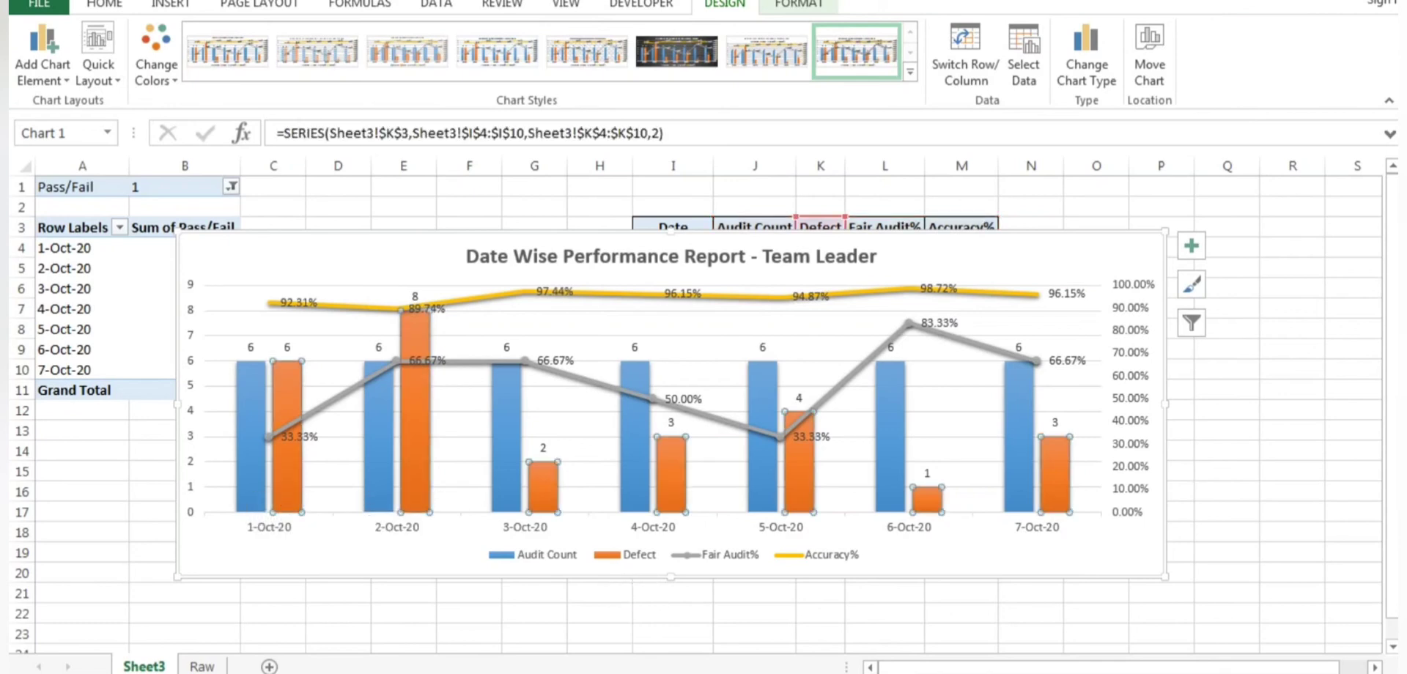
left_click(672, 555)
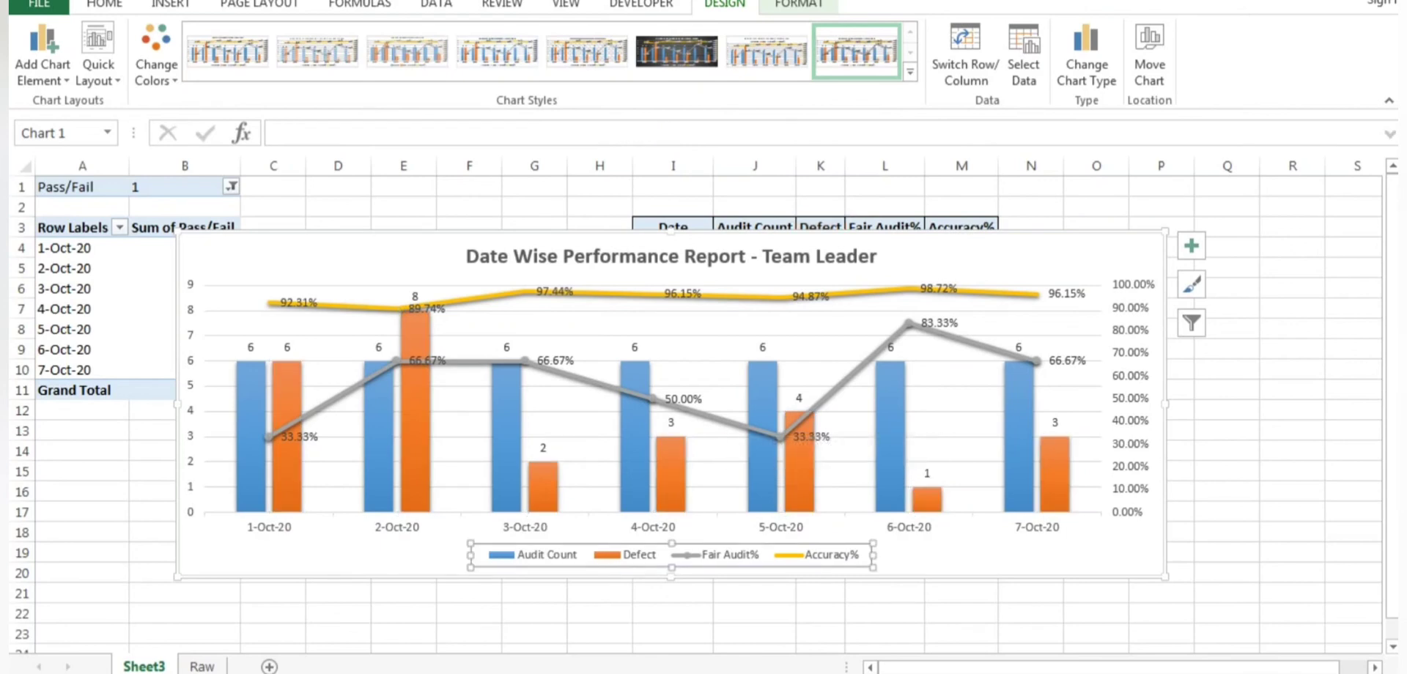
key("Escape")
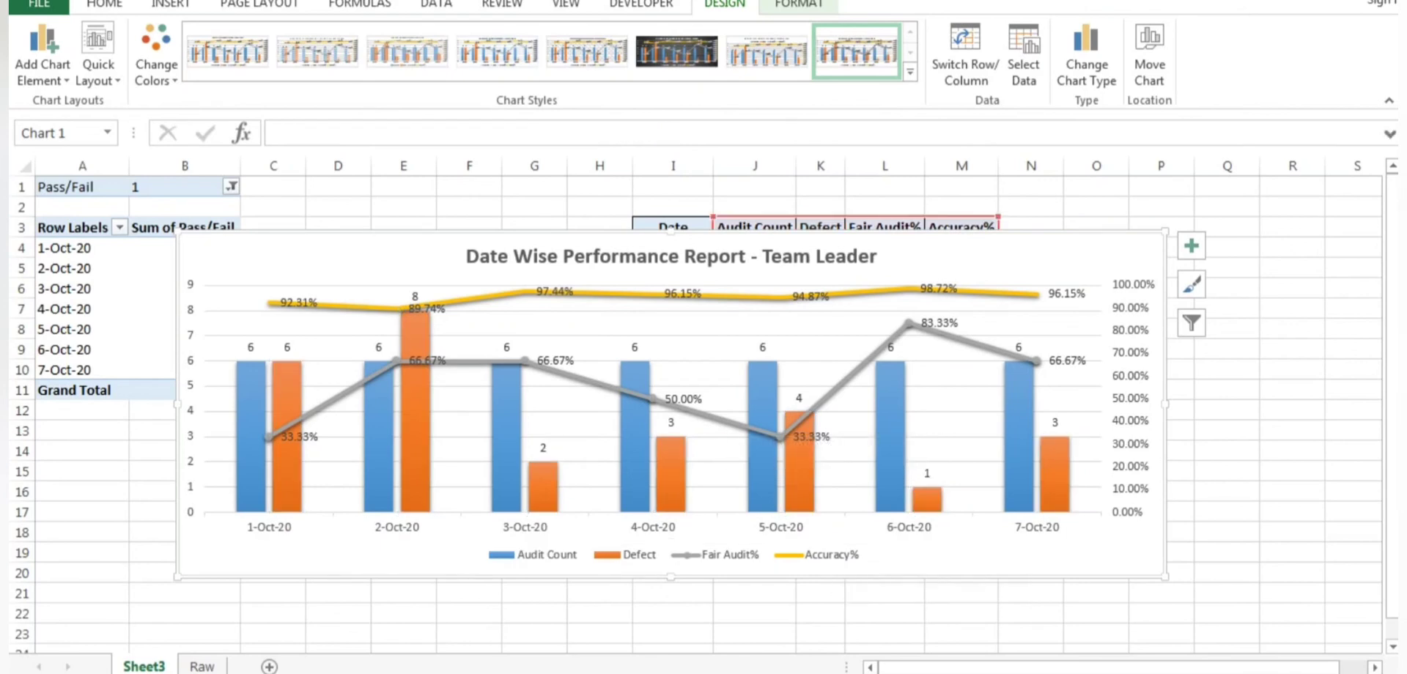
mouse_move(953, 555)
left_mouse_down()
mouse_move(977, 566)
mouse_move(956, 568)
left_mouse_up()
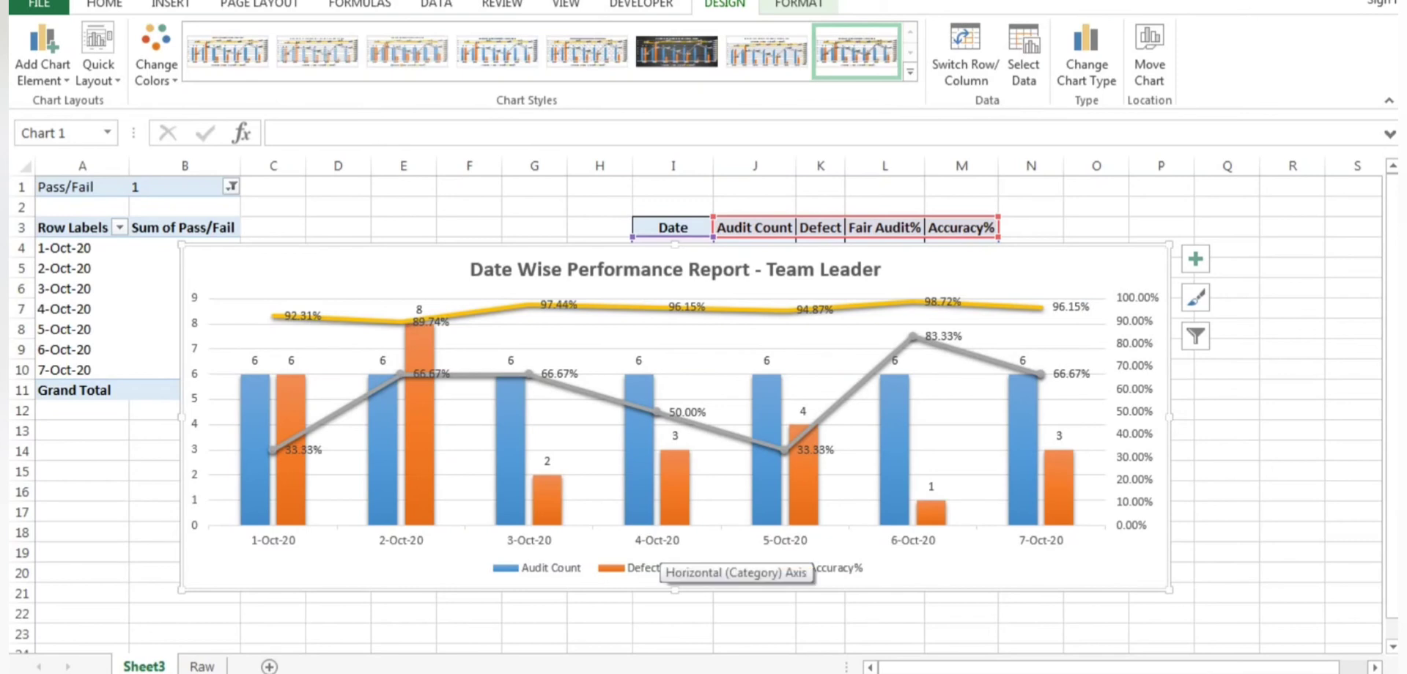
left_click(529, 374)
left_click(511, 440)
key("Down")
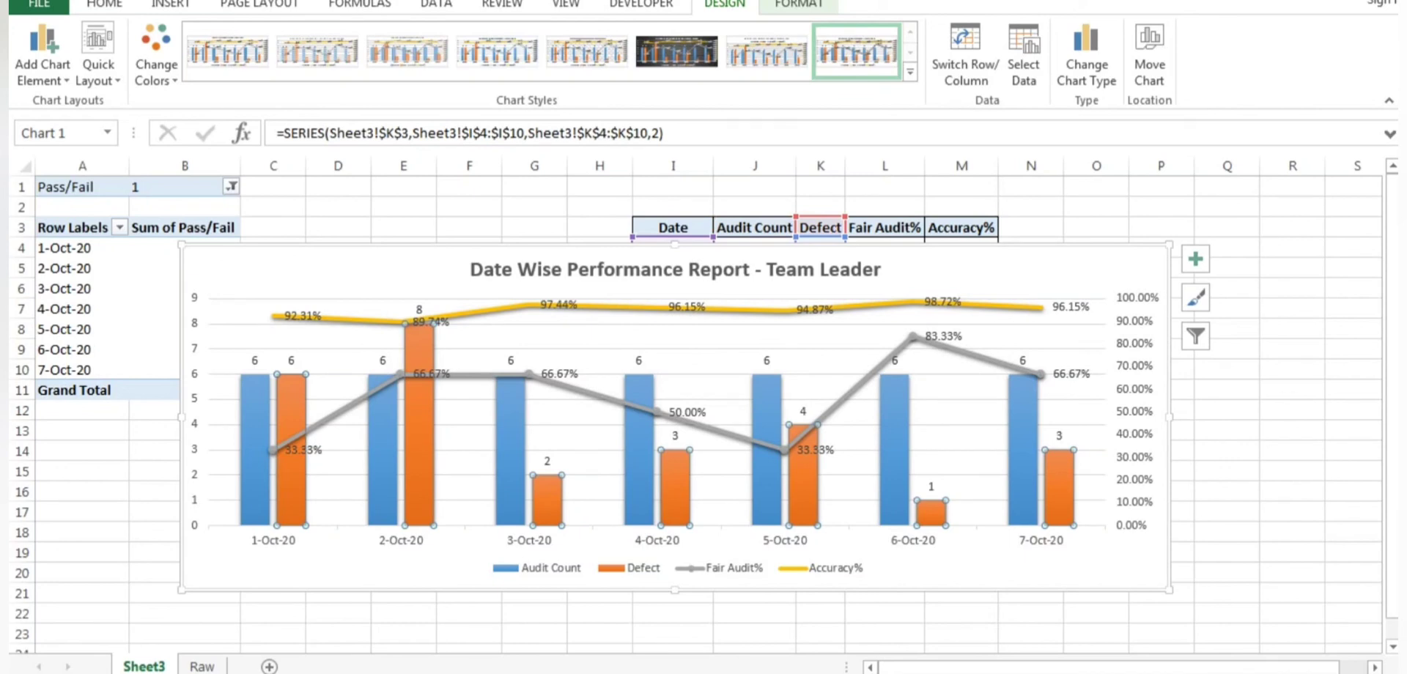
left_click(675, 487)
left_click(638, 450)
left_click(676, 486)
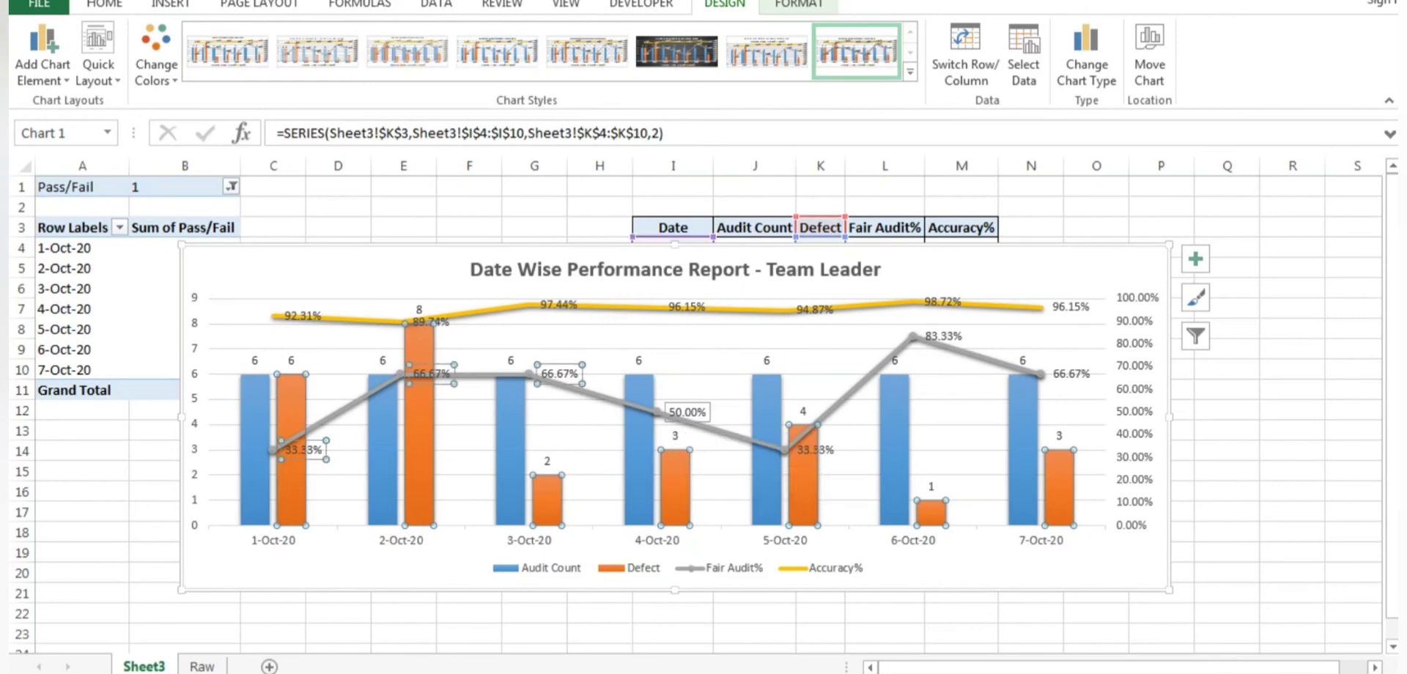
- Move the Fair Audit% data label for 4-Oct-20 slightly upward, away from its line, and deselect the chart
left_click(312, 449)
left_click(688, 411)
left_click_drag(687, 412, 689, 396)
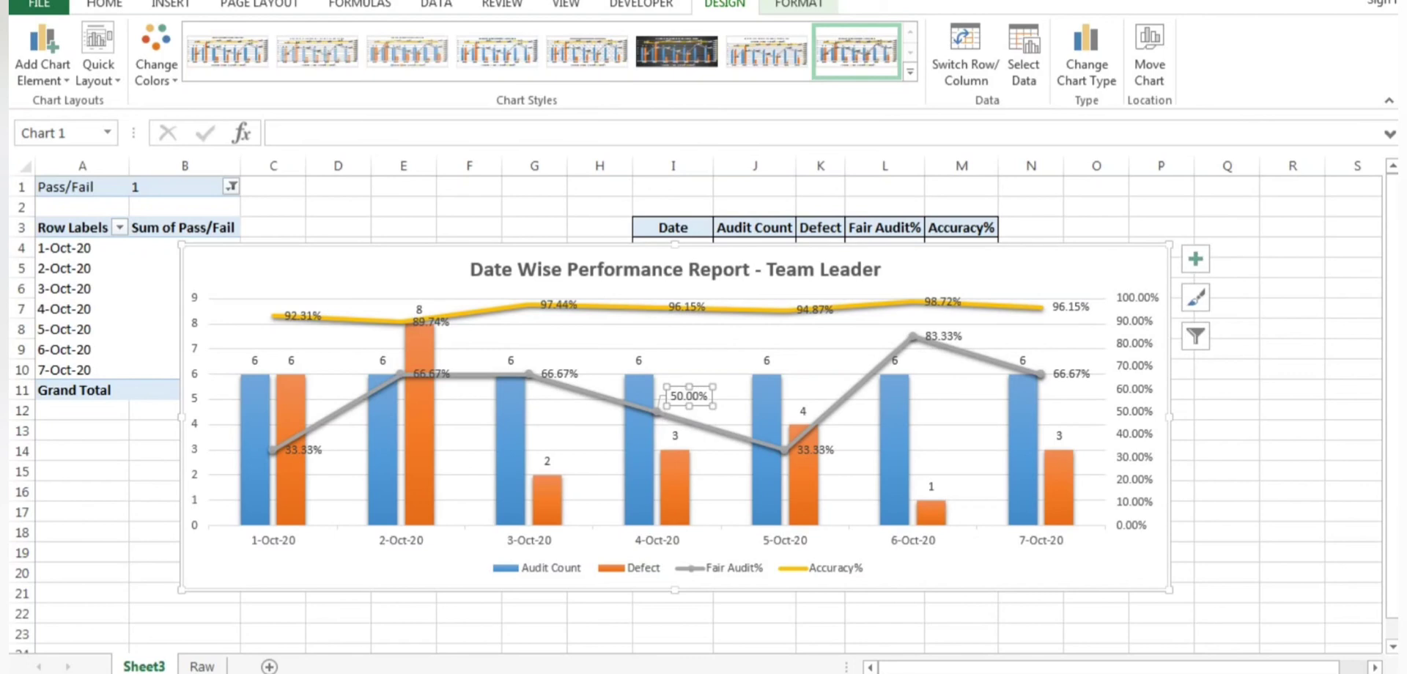
left_click(1291, 430)
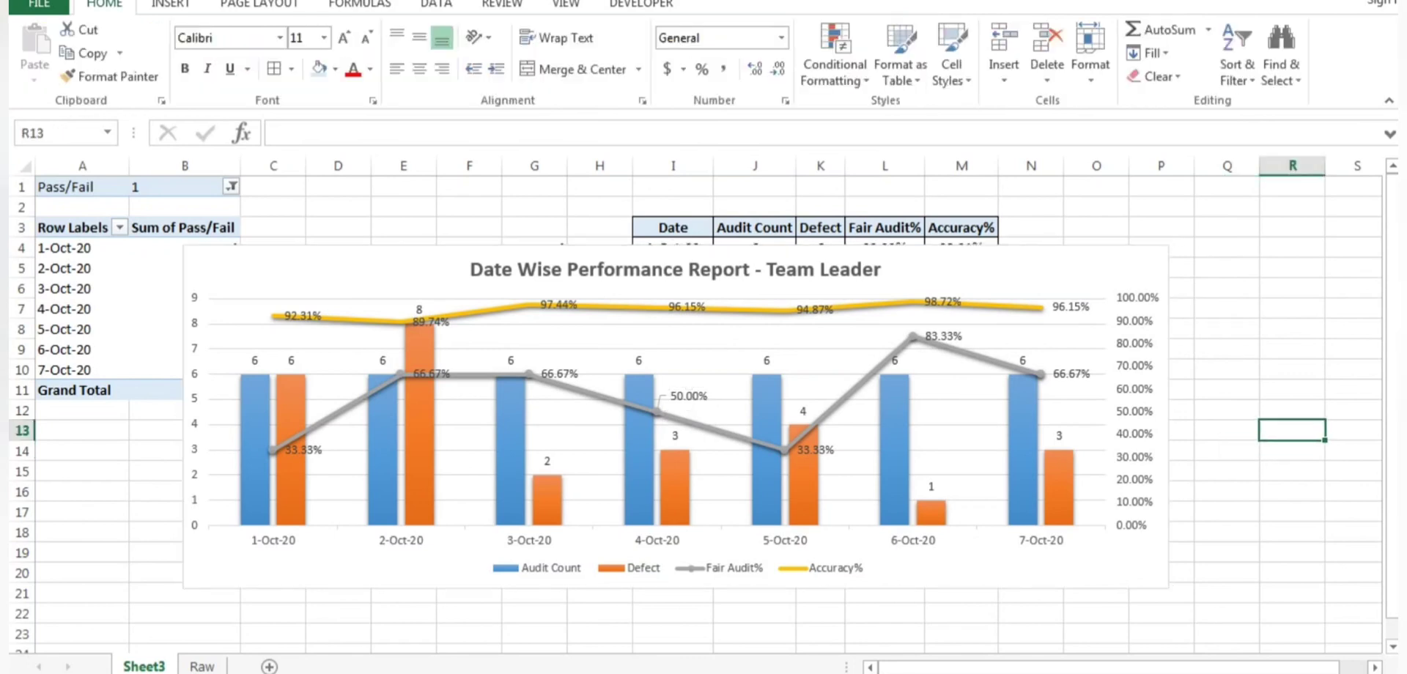
- Set the axis type of the chart's horizontal date axis to Text axis
mouse_move(766, 444)
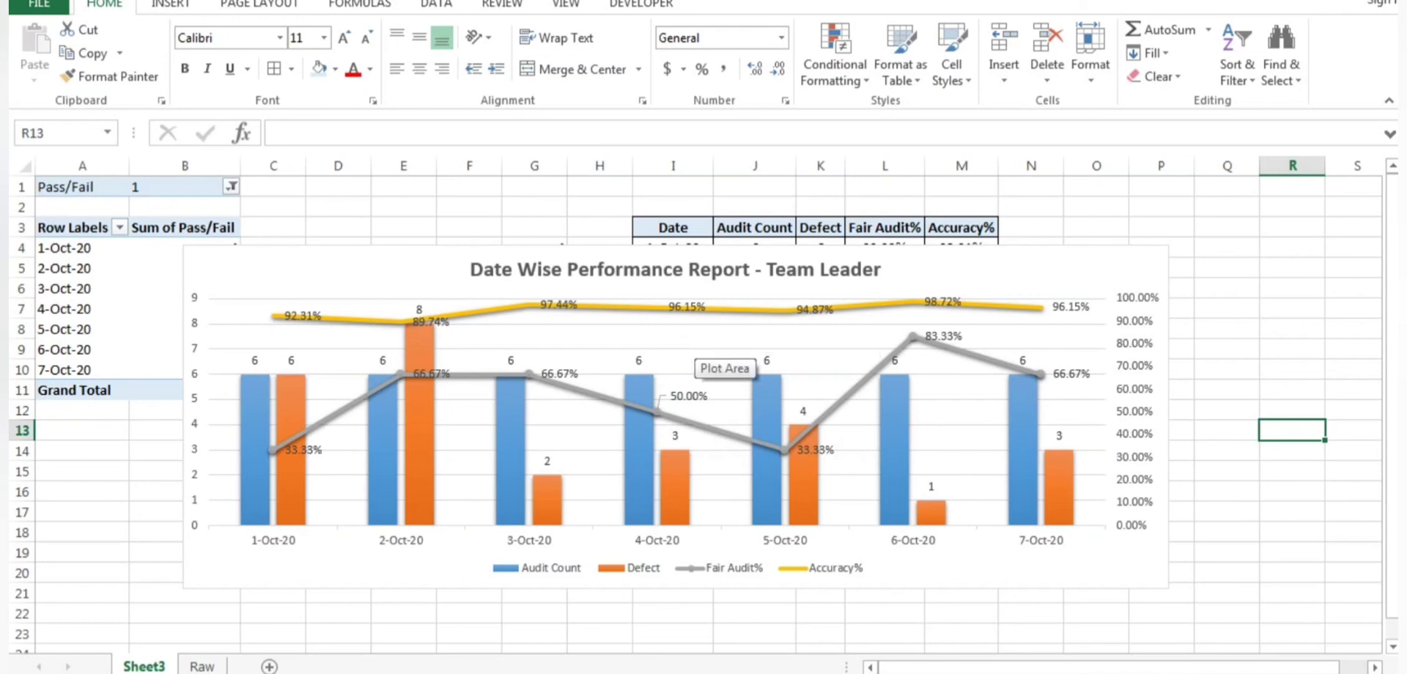
left_click(700, 352)
key("Escape")
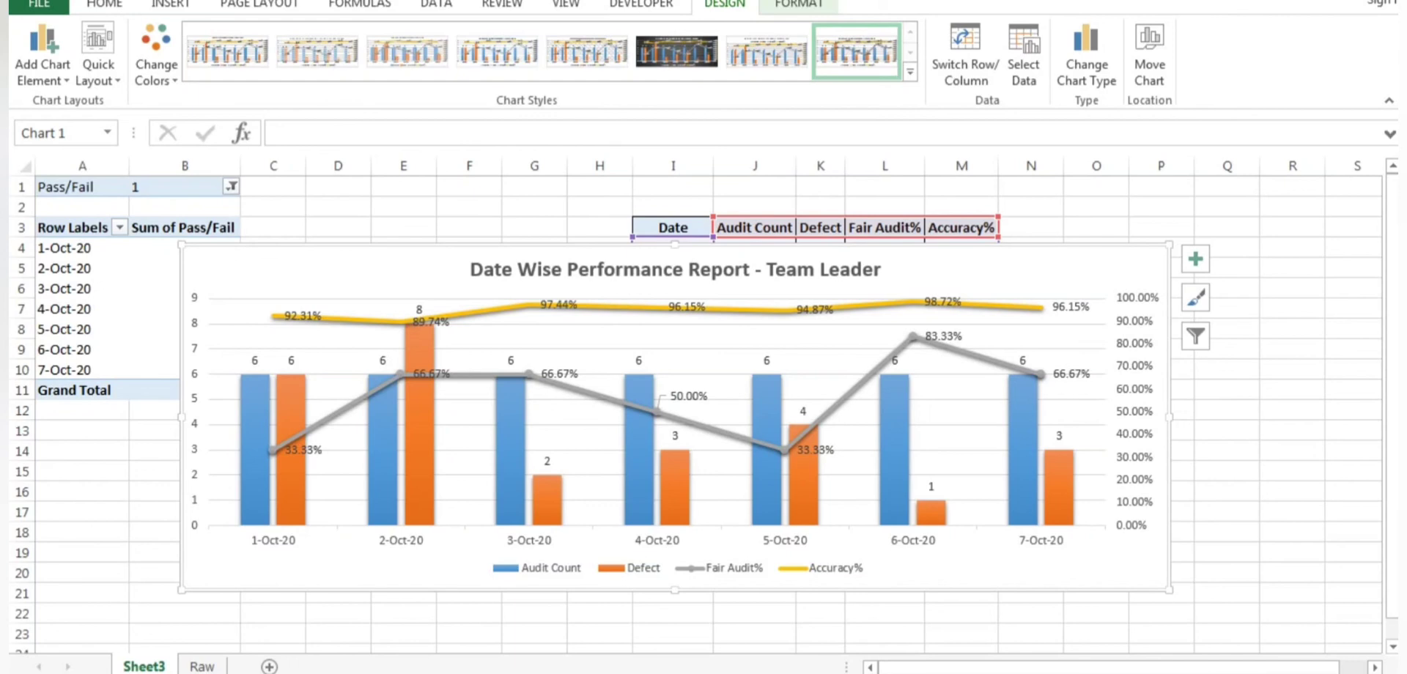
left_click(388, 546)
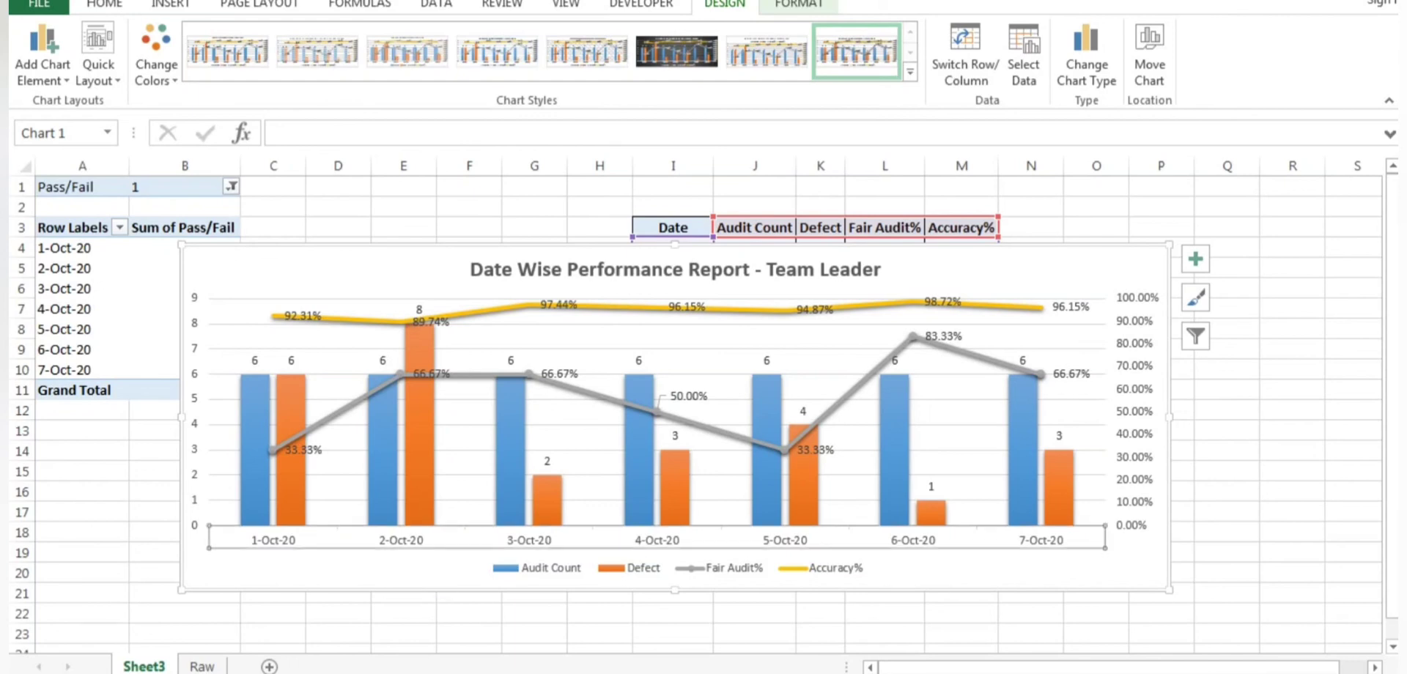
key("ctrl+1")
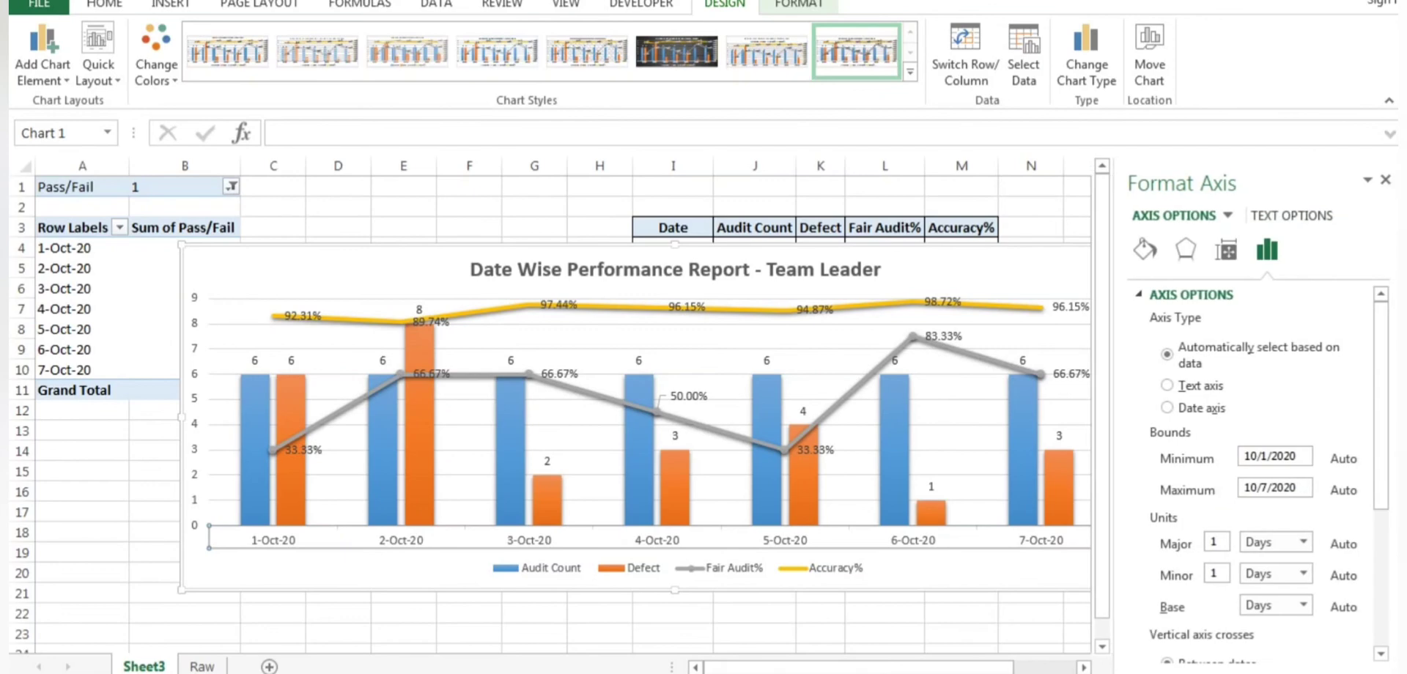
left_click(1167, 385)
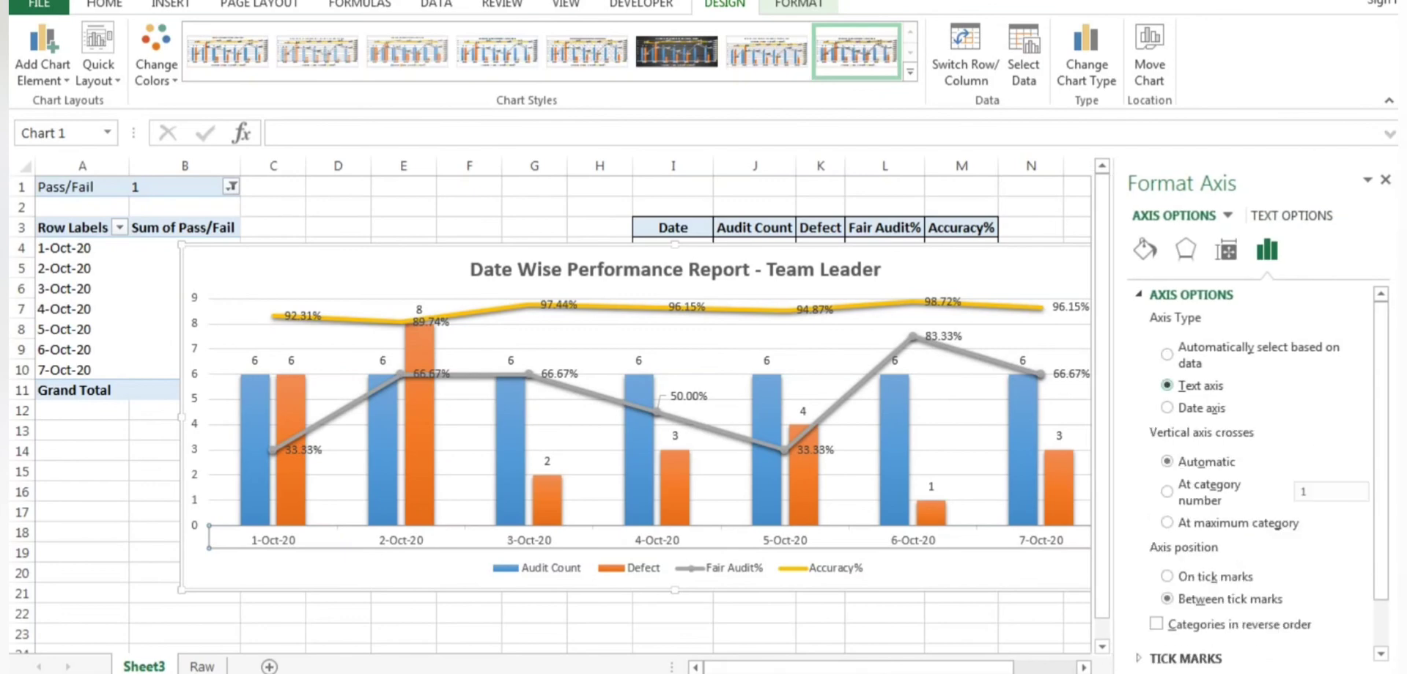
left_click(1386, 179)
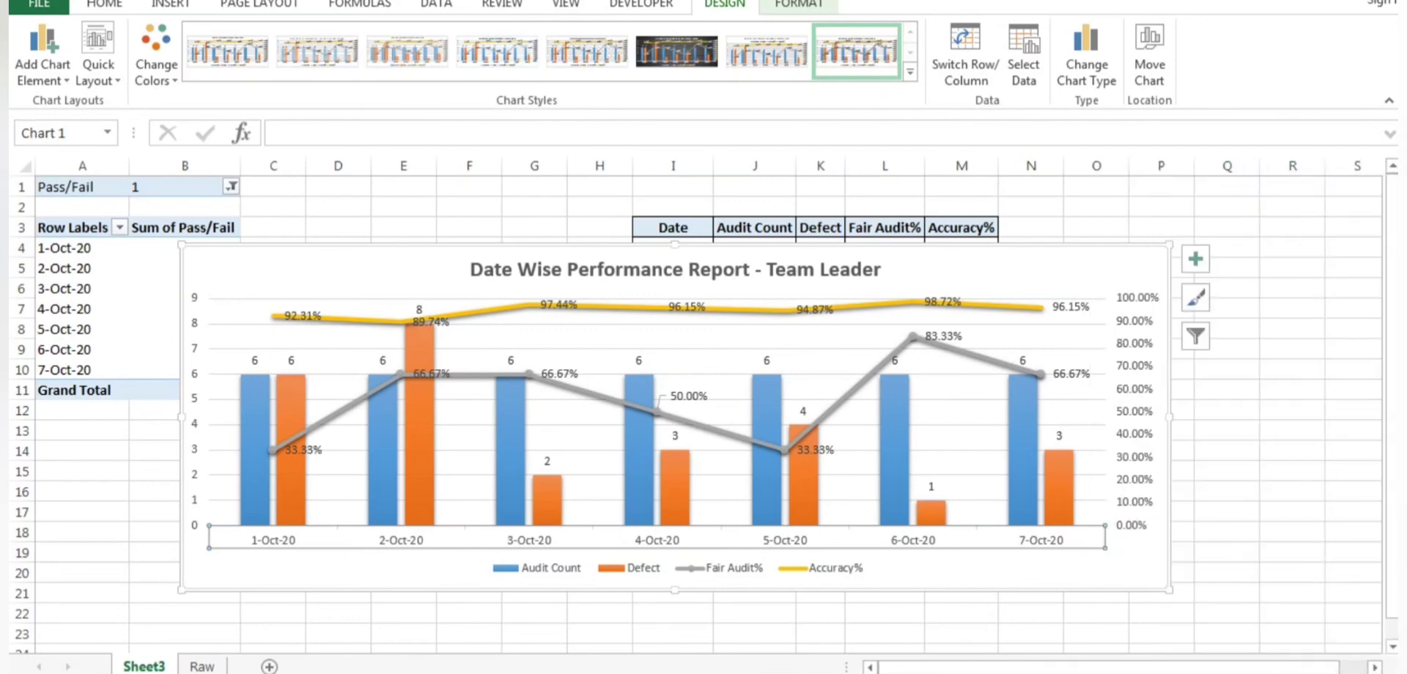
- Review the axis type setting of the chart's horizontal date axis
key("Escape")
left_click(657, 540)
key("ctrl+1")
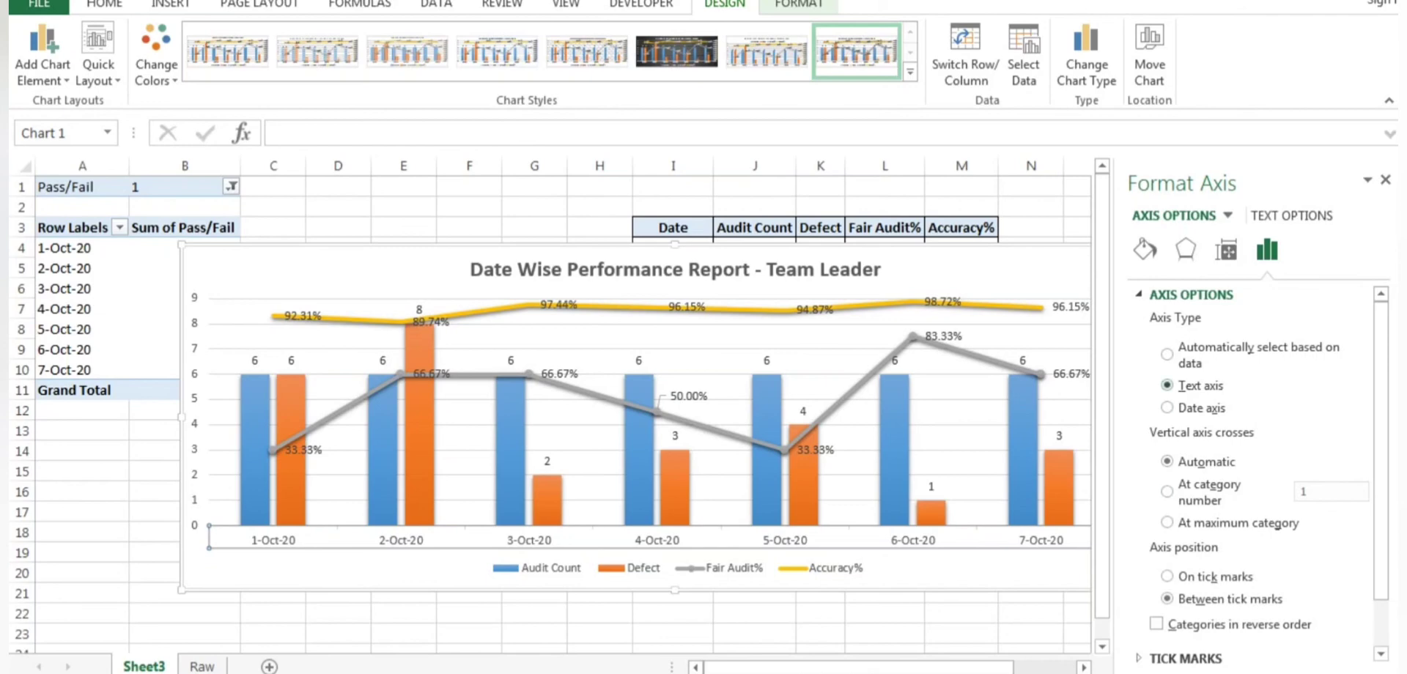
left_click(1385, 180)
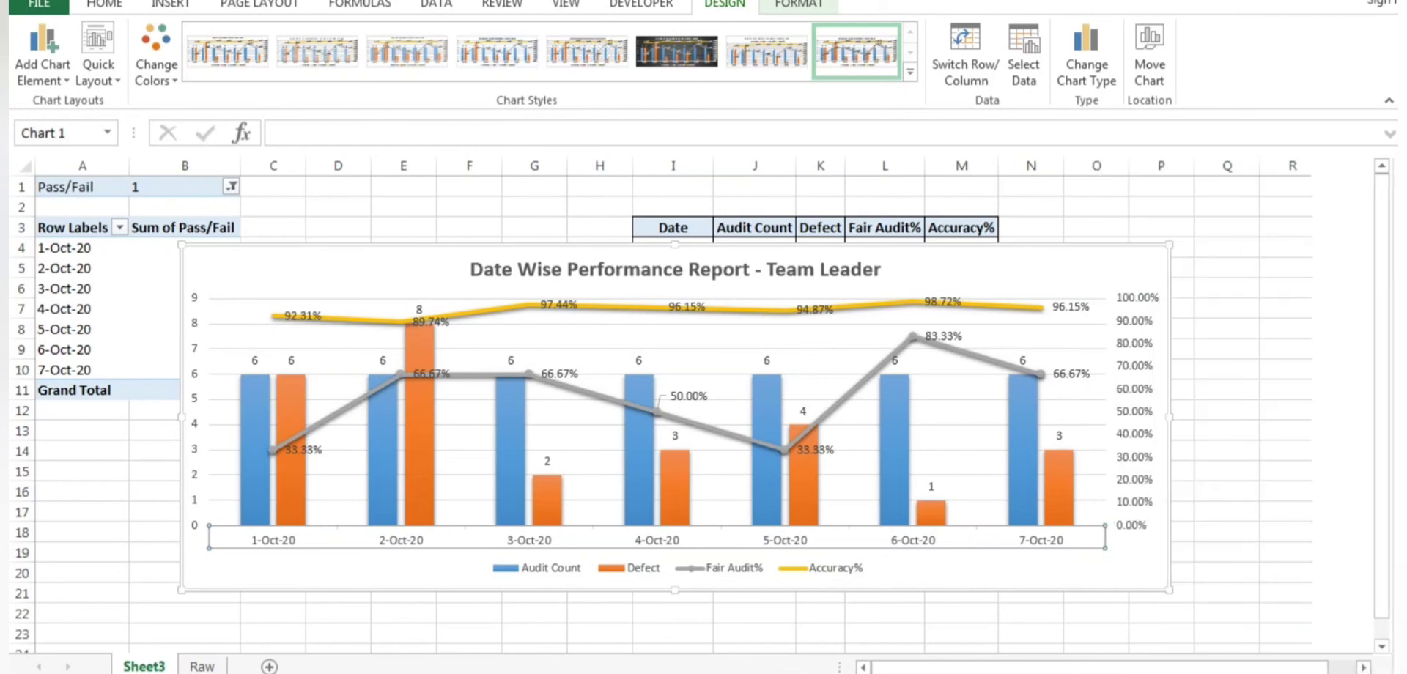
- Reposition the chart clear of the PivotTable, just below the 3-Oct-20 row of the date-wise table
left_click_drag(198, 289, 346, 311)
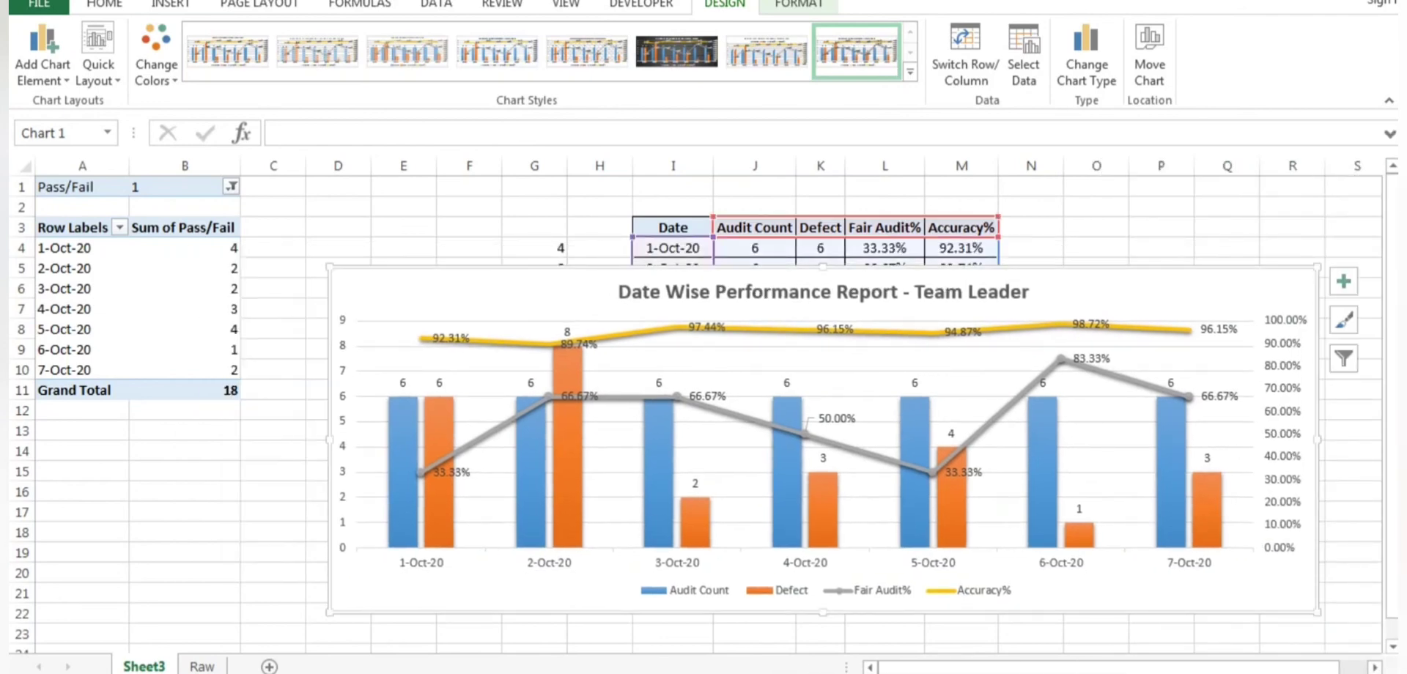
key("ctrl+z")
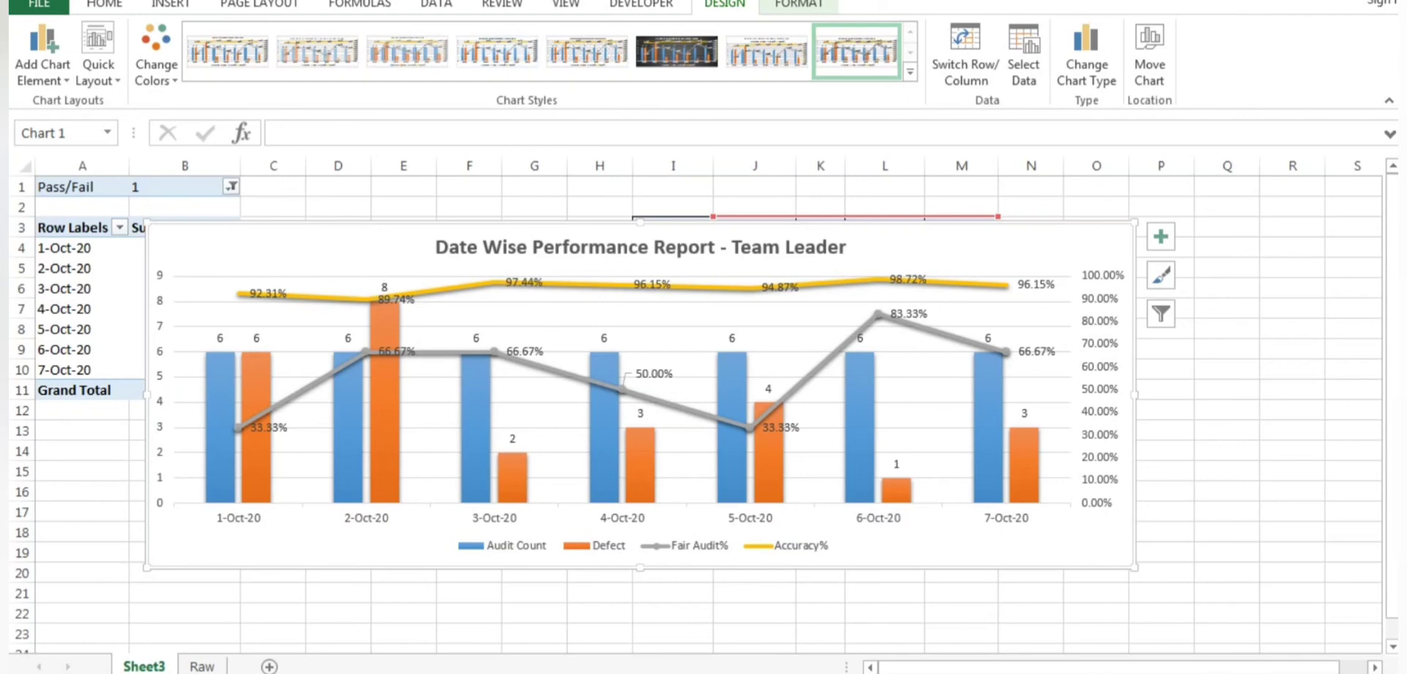
left_click_drag(953, 246, 1076, 435)
left_click_drag(764, 497, 753, 383)
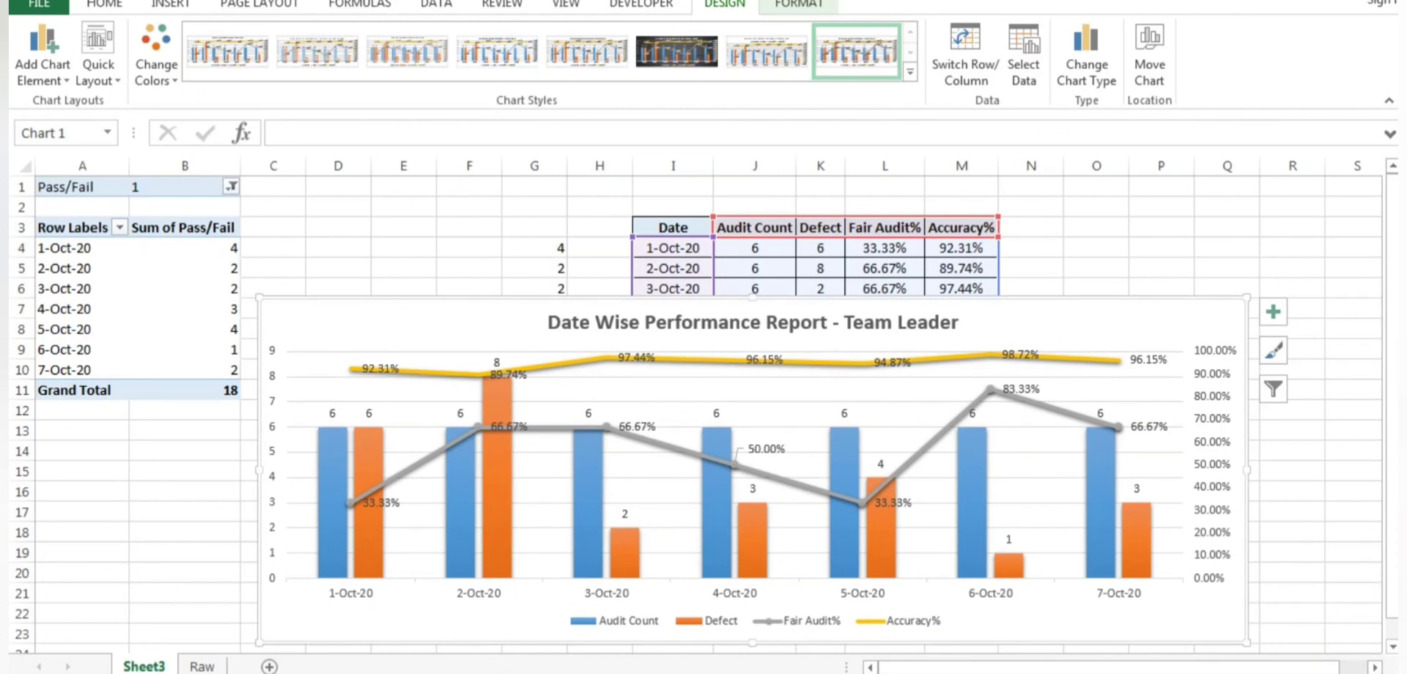